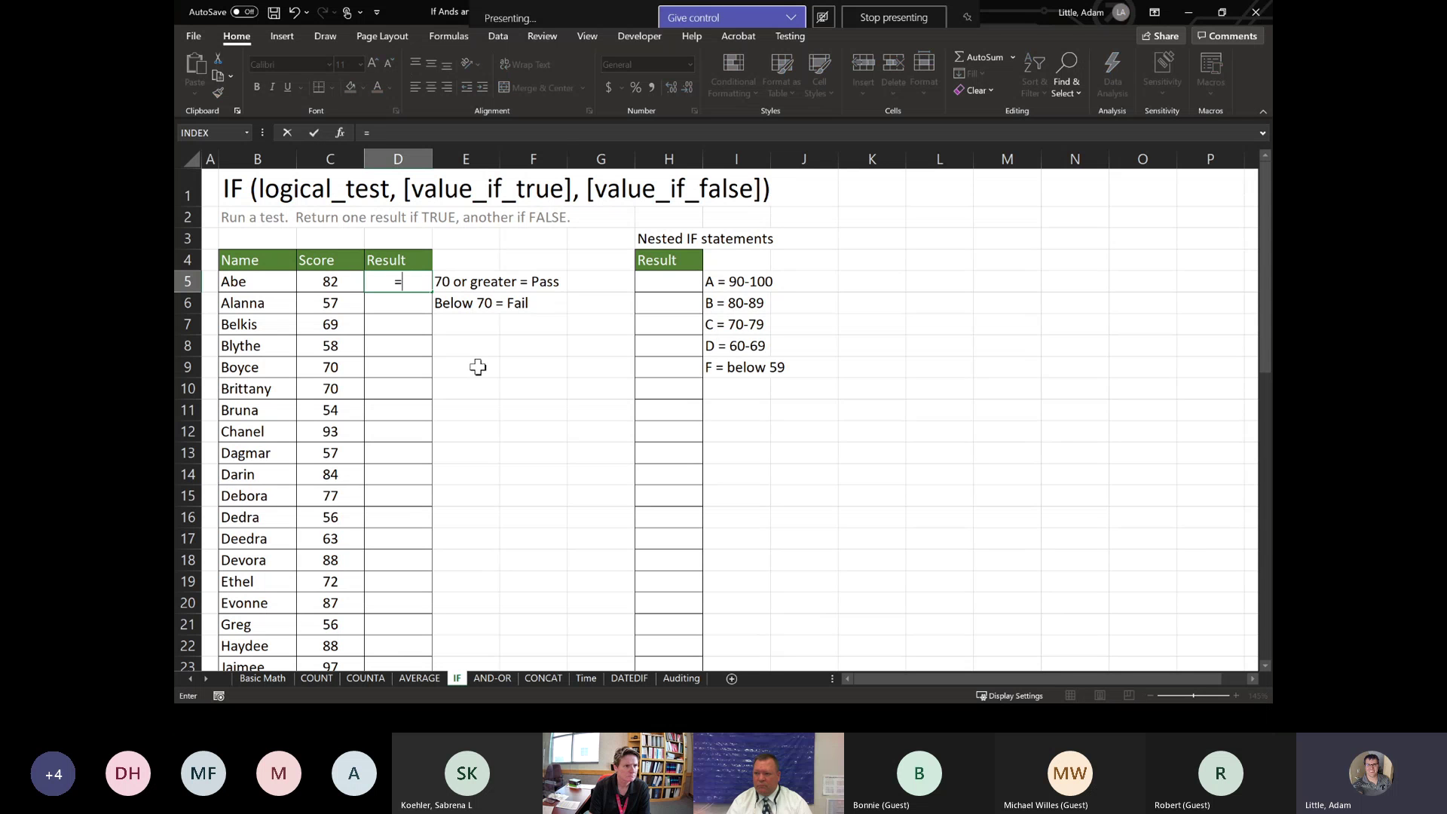
Step: Complete the formula in D5 as =IF(C5>=70,"Pass","Fail") to grade the first score
text(IF()
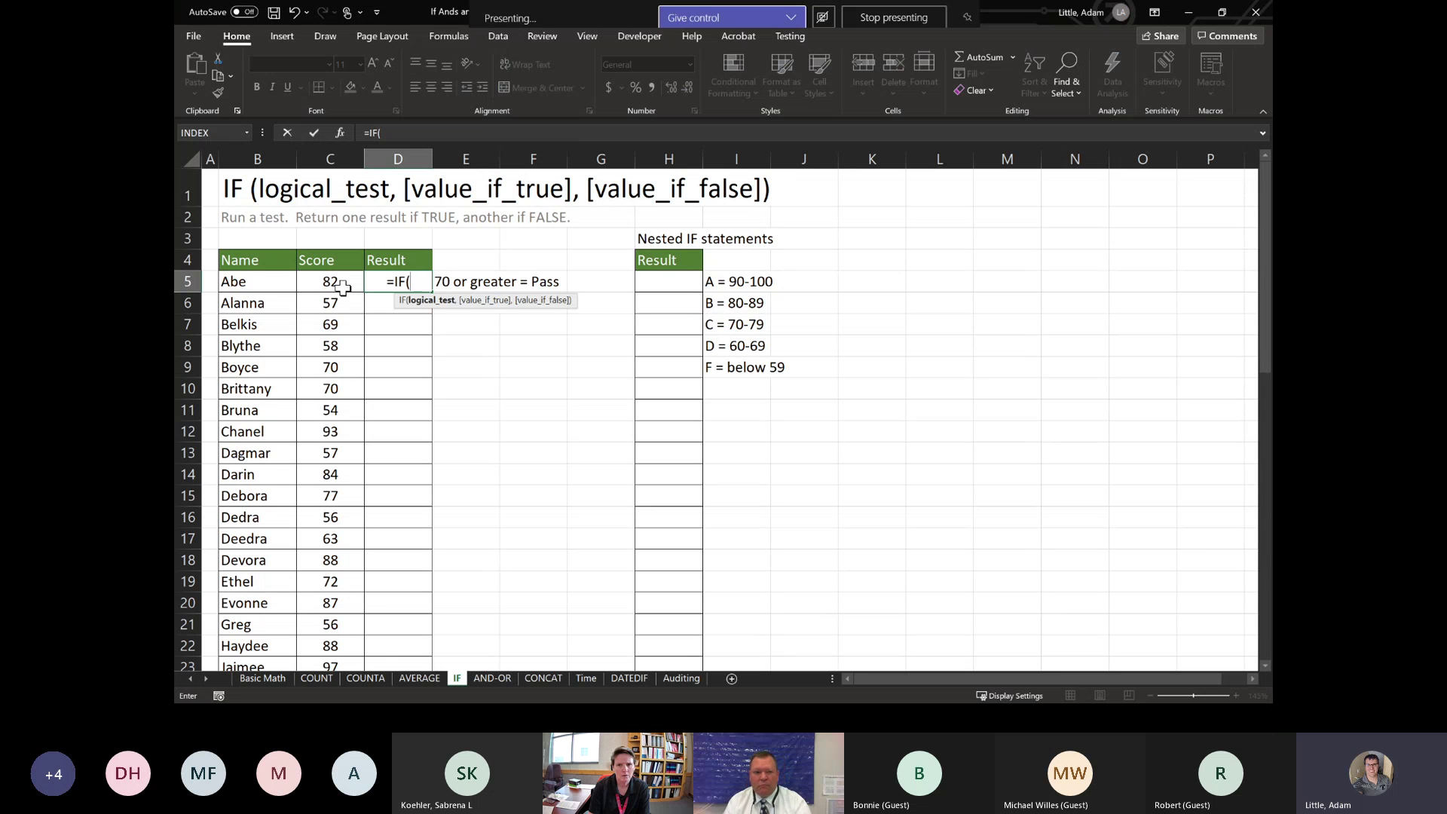
click(317, 281)
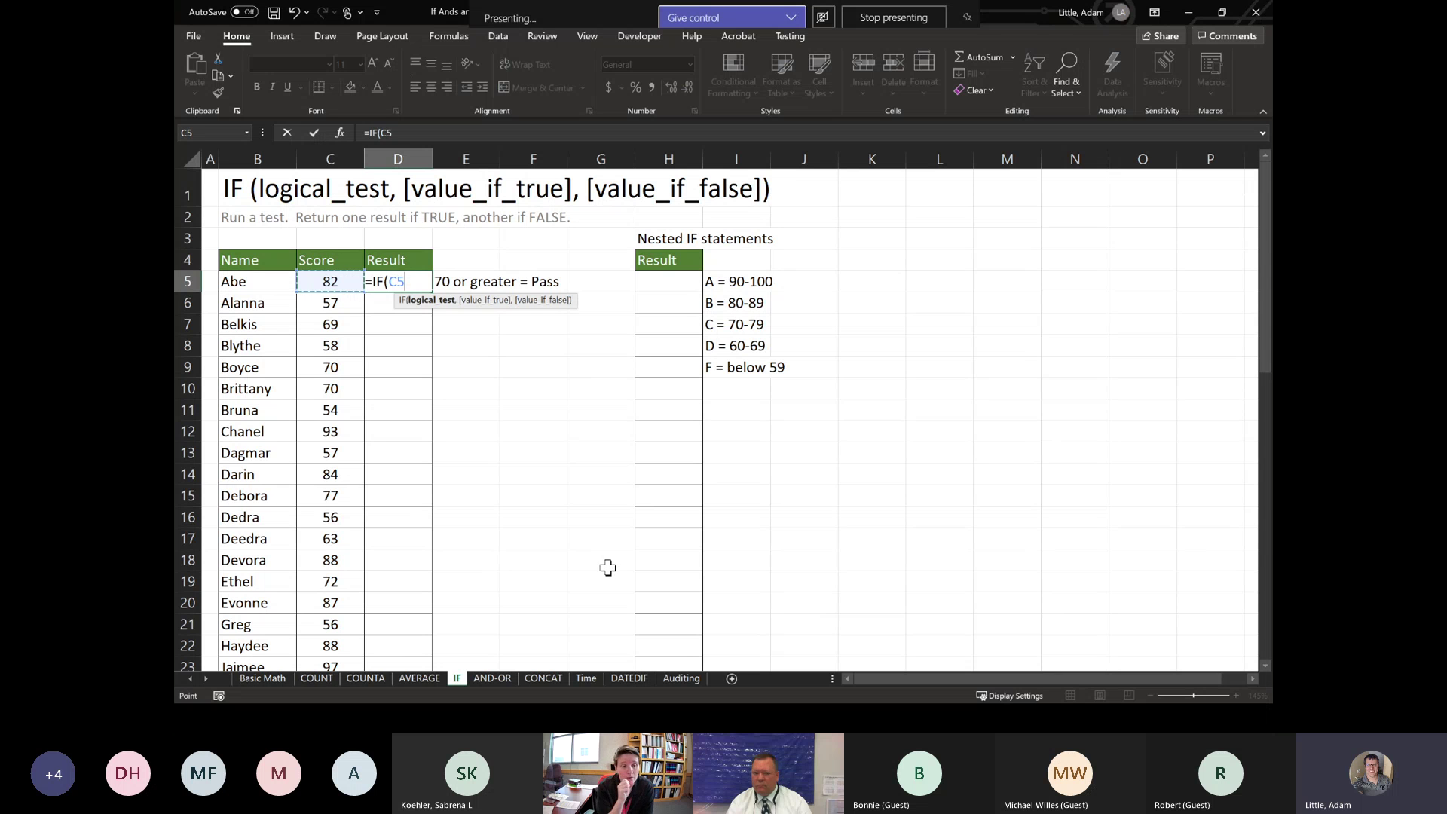
text(>=)
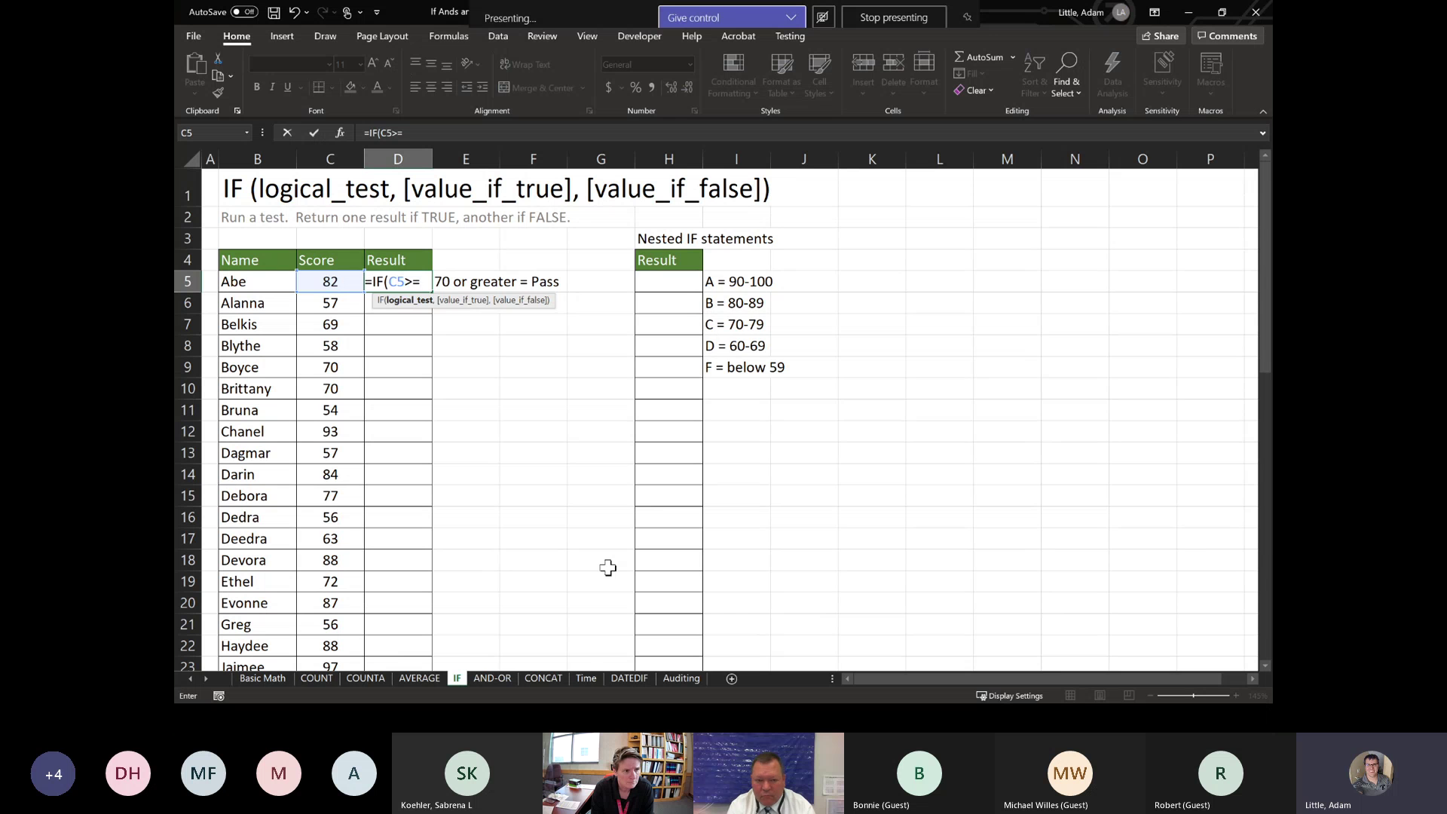
text(7)
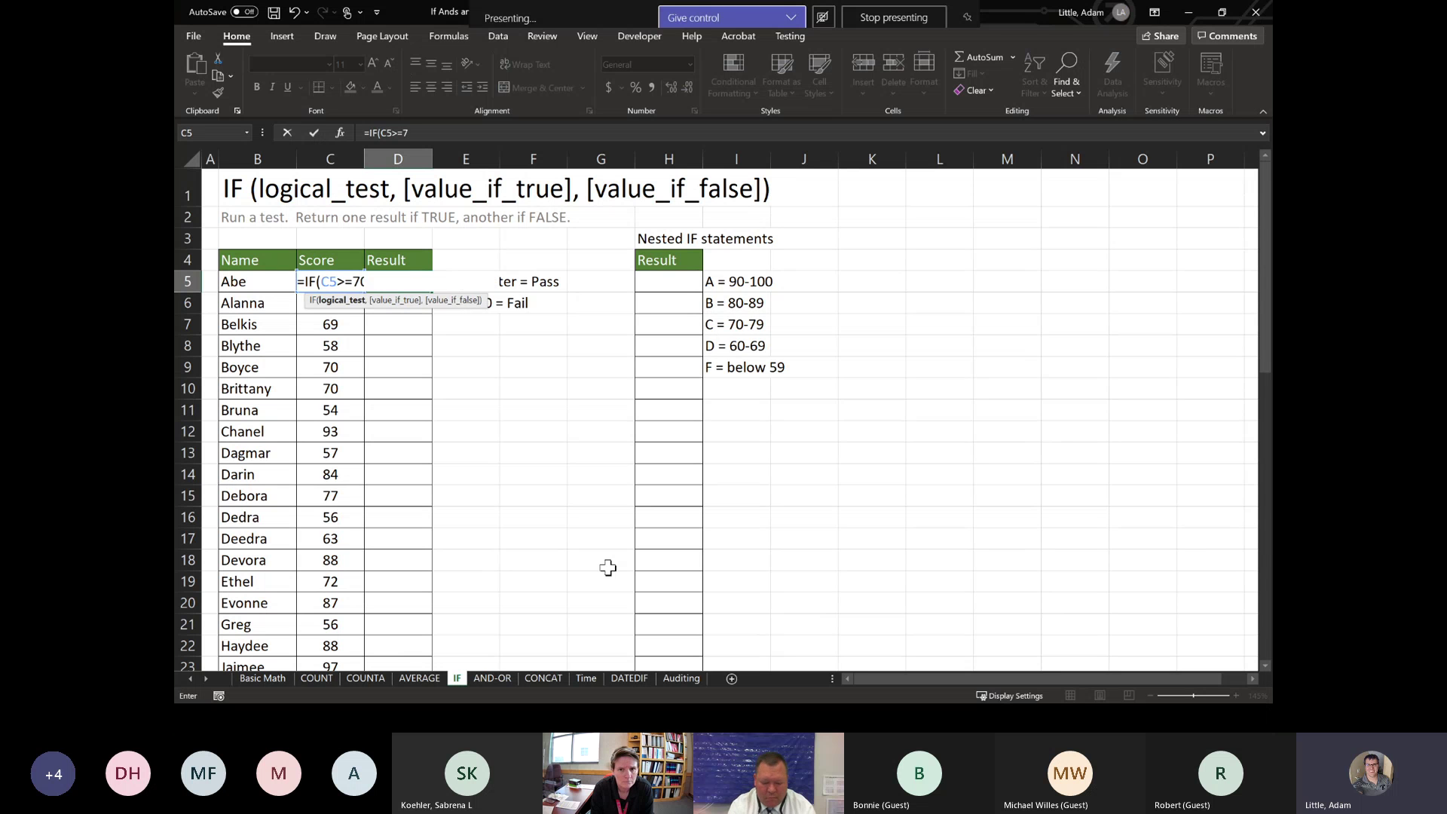
text(0)
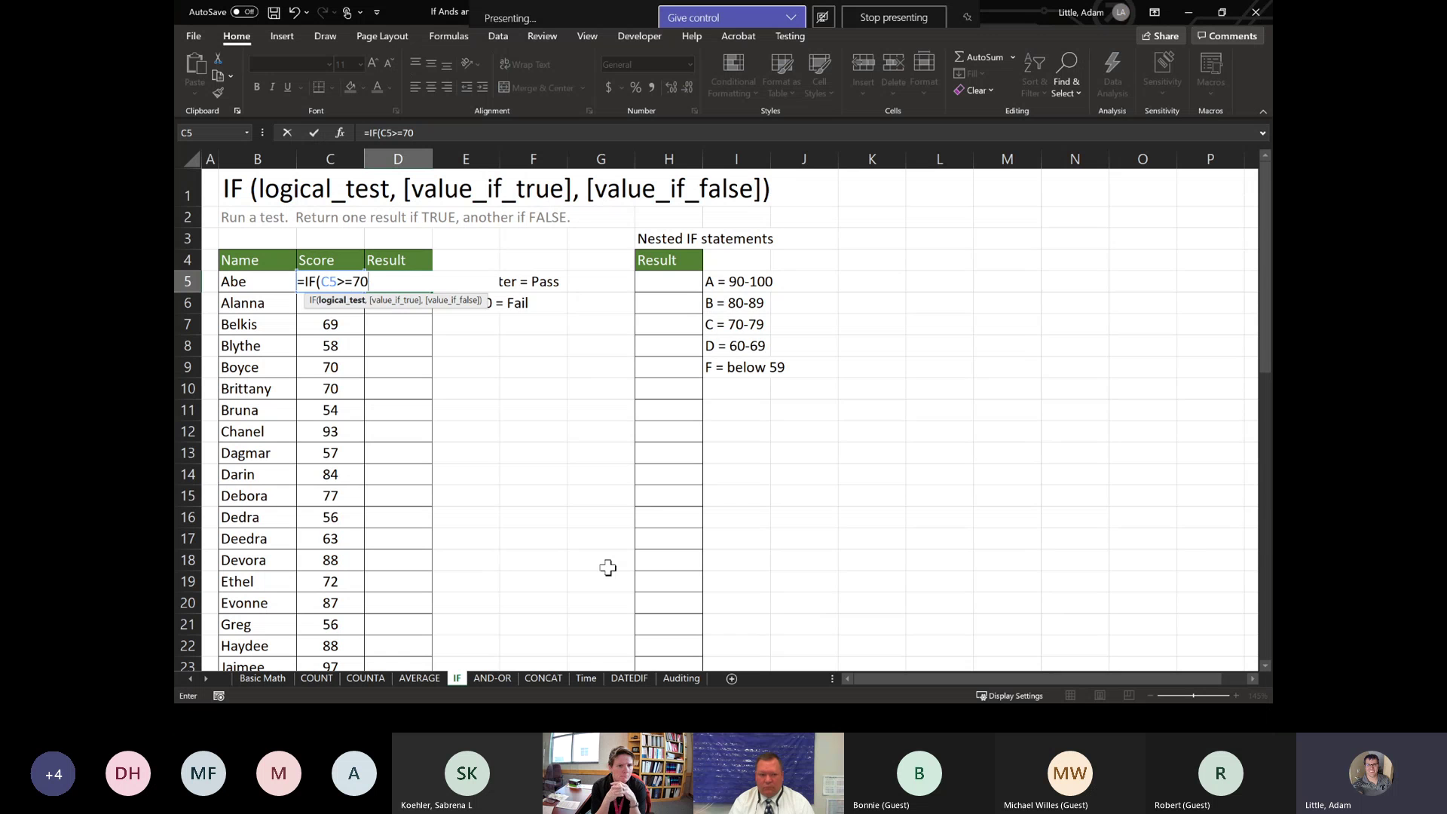
text(,)
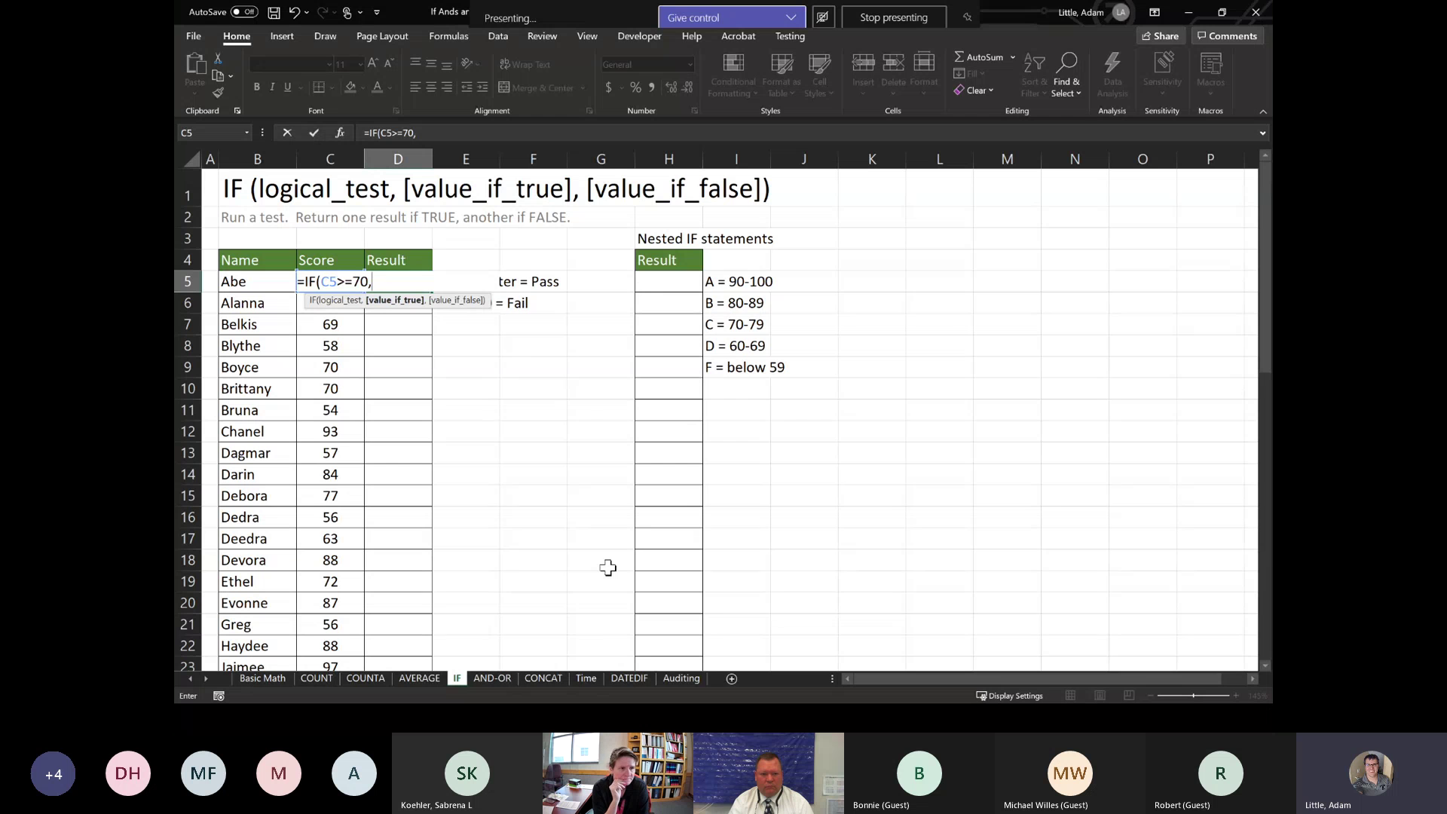
text("Pa)
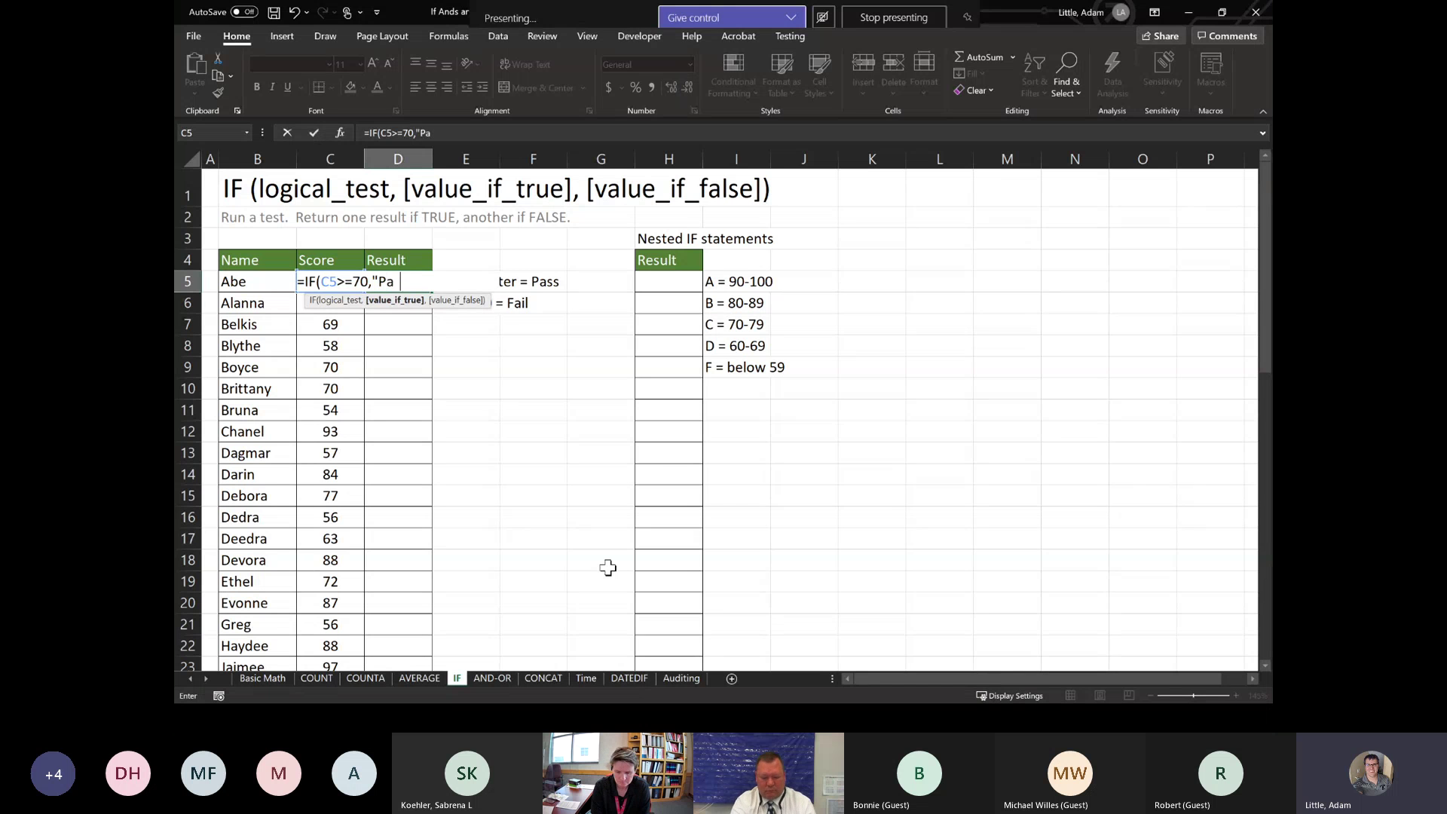
text(ss")
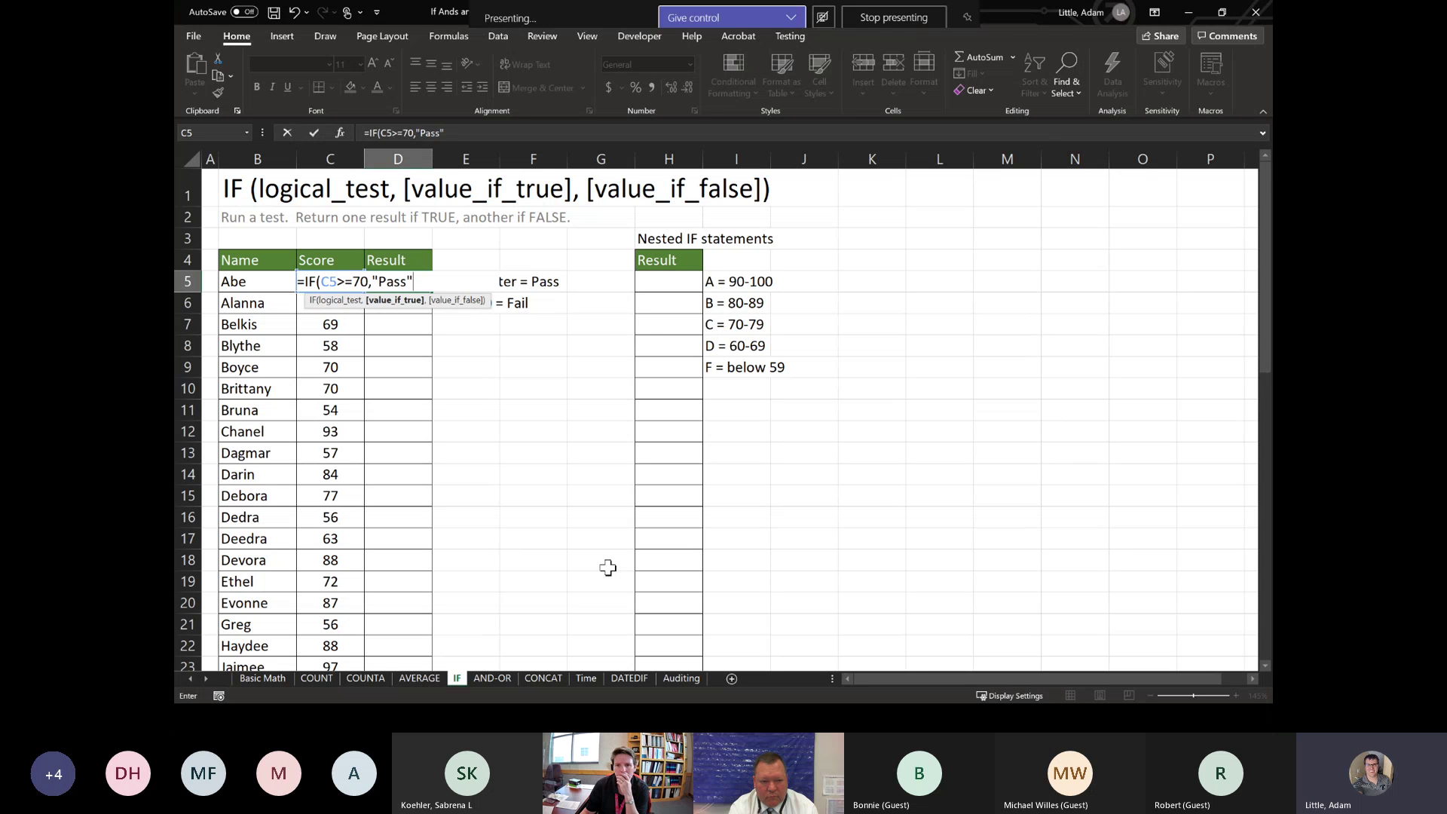
text(,)
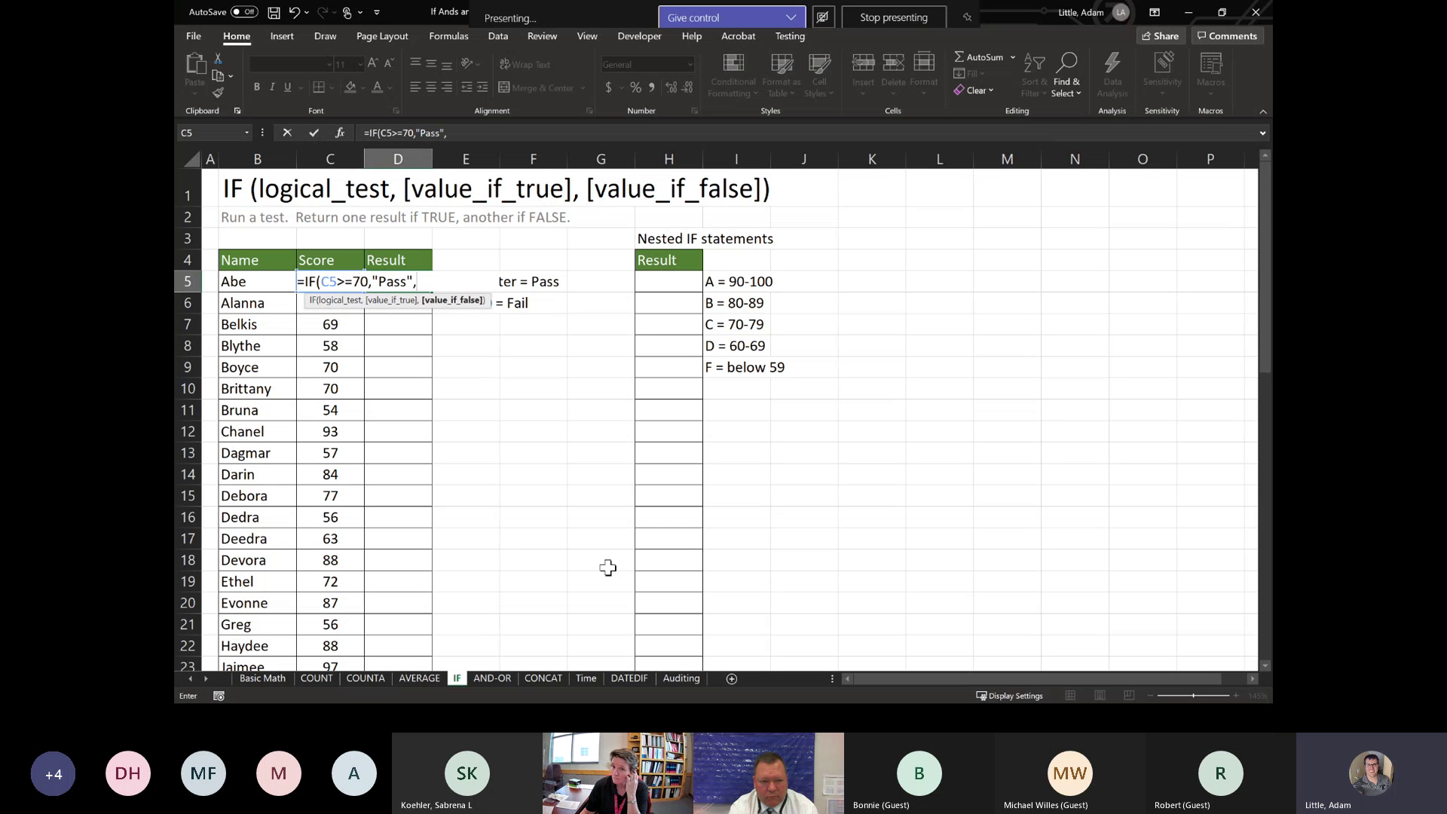
text("Fail)
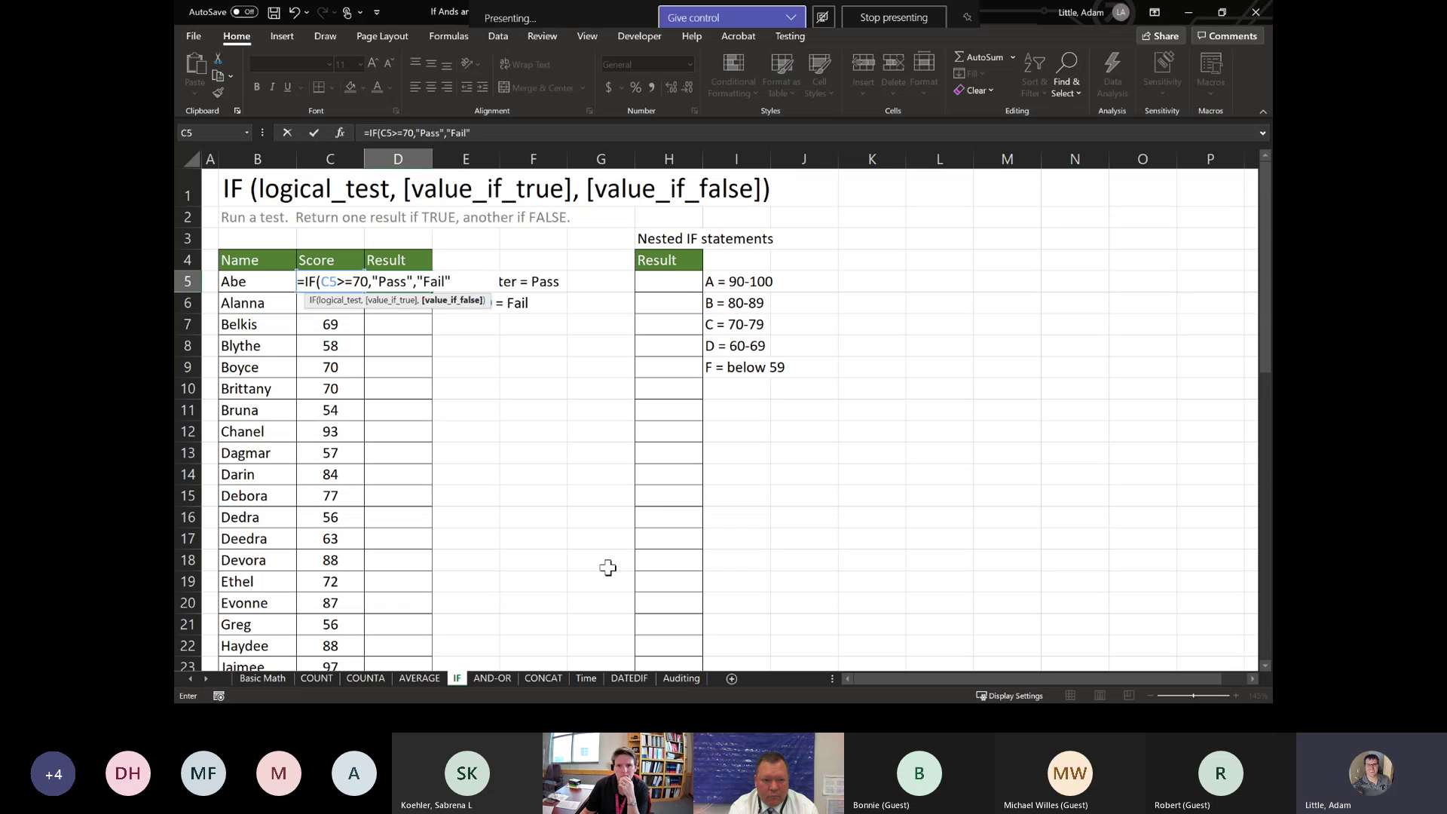
text(")
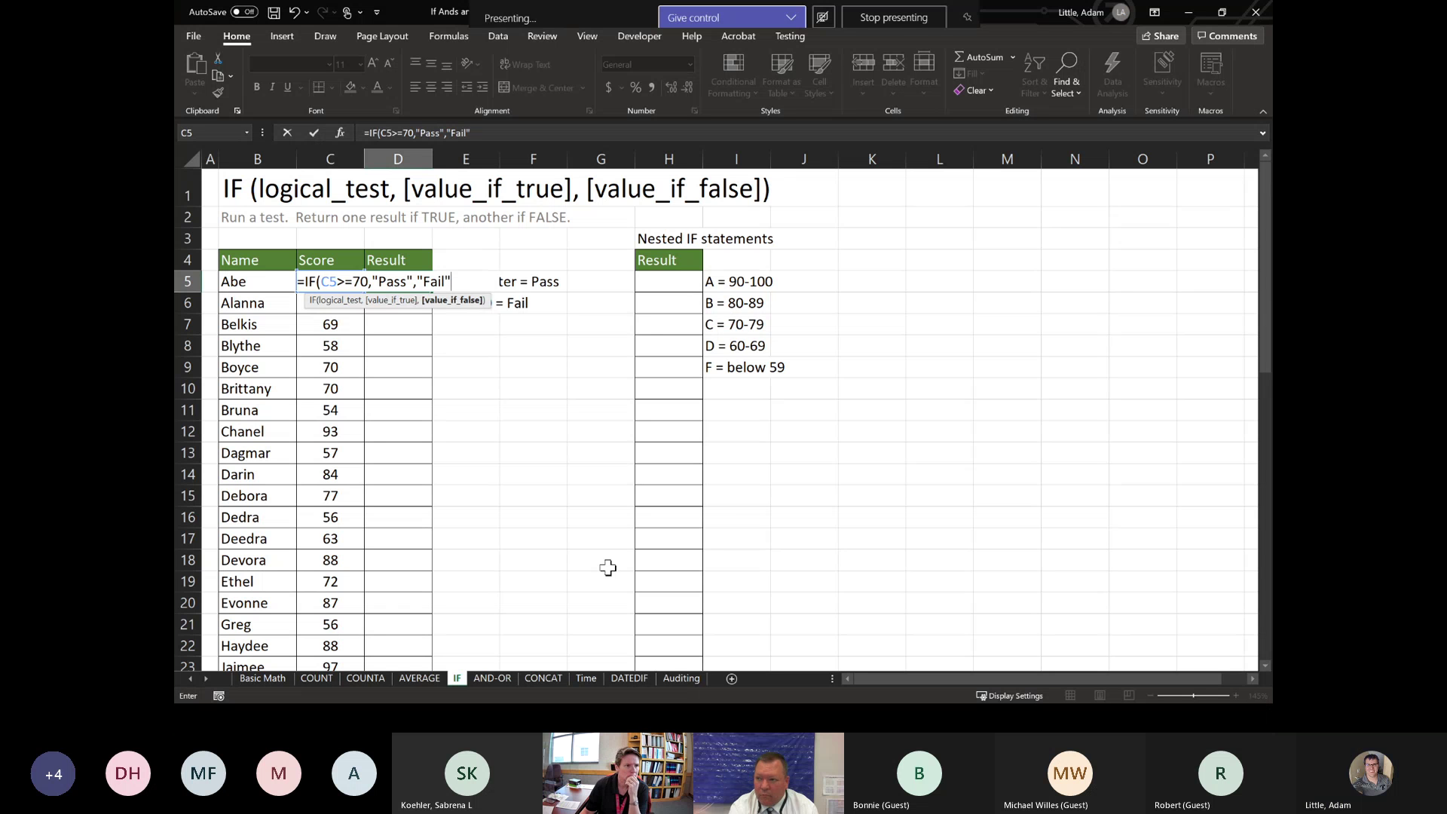
text())
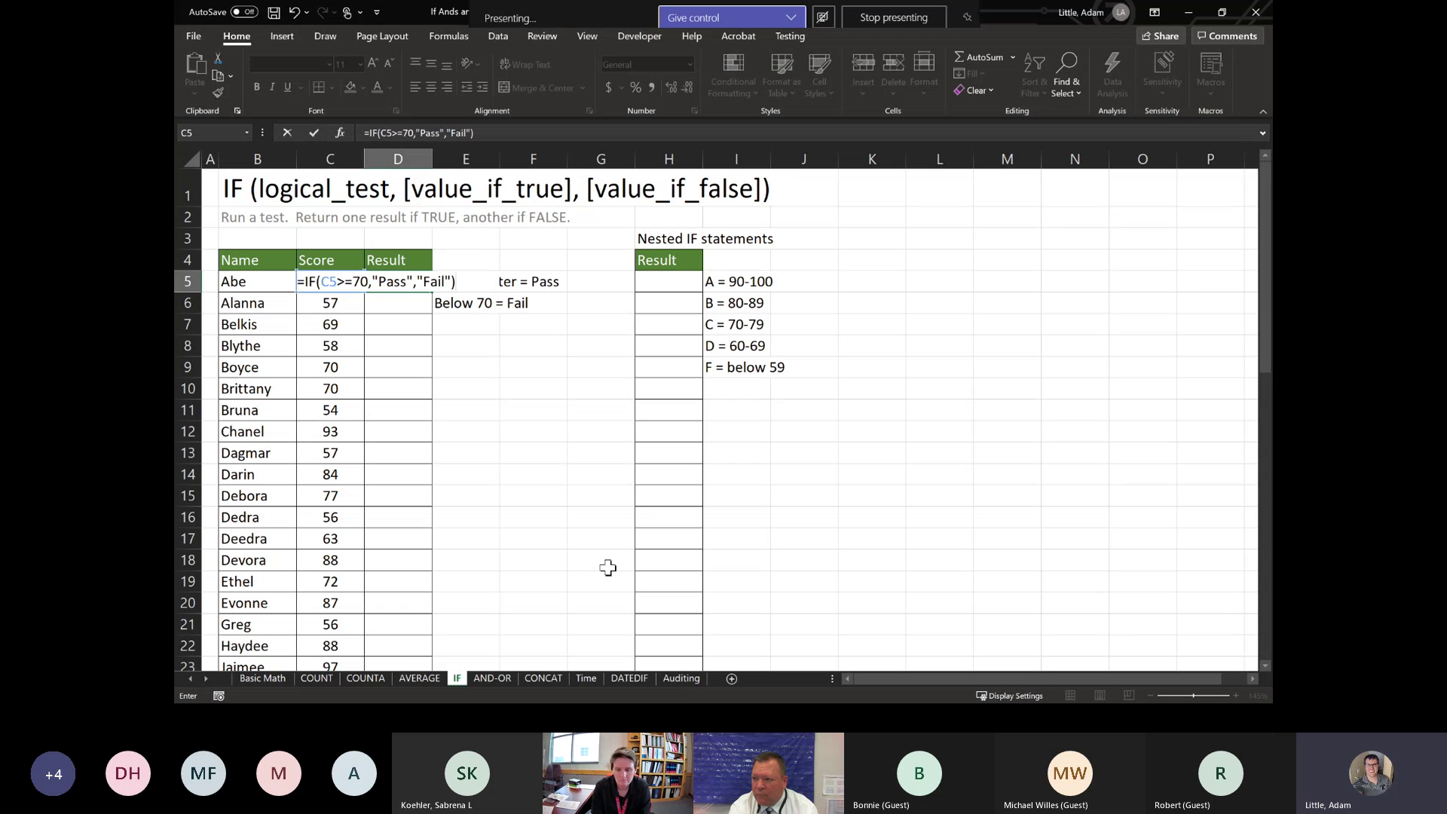
key(Return)
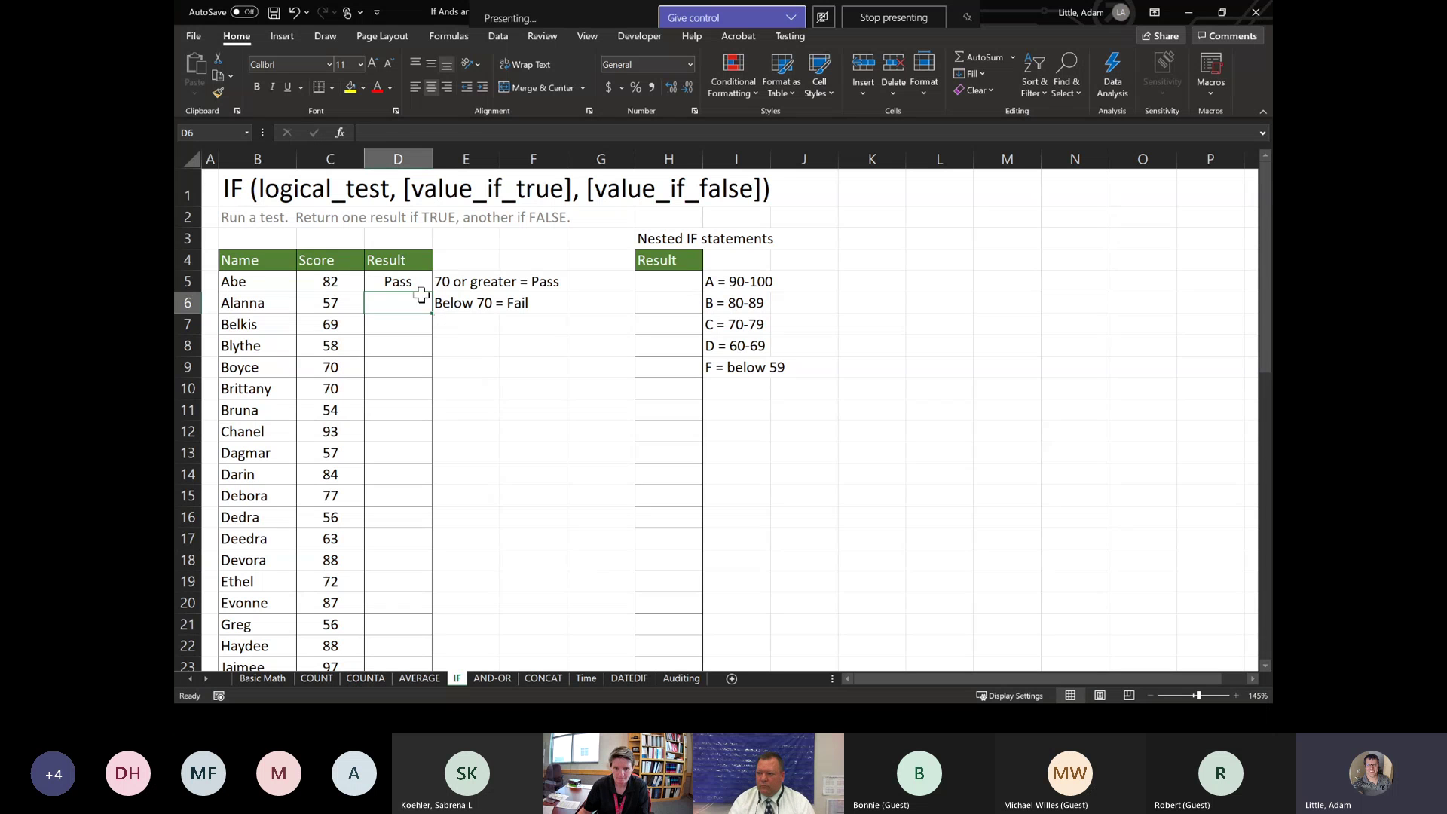
Step: Fill the pass/fail formula from D5 down the Result column to row 54 and review the filled rows
click(403, 282)
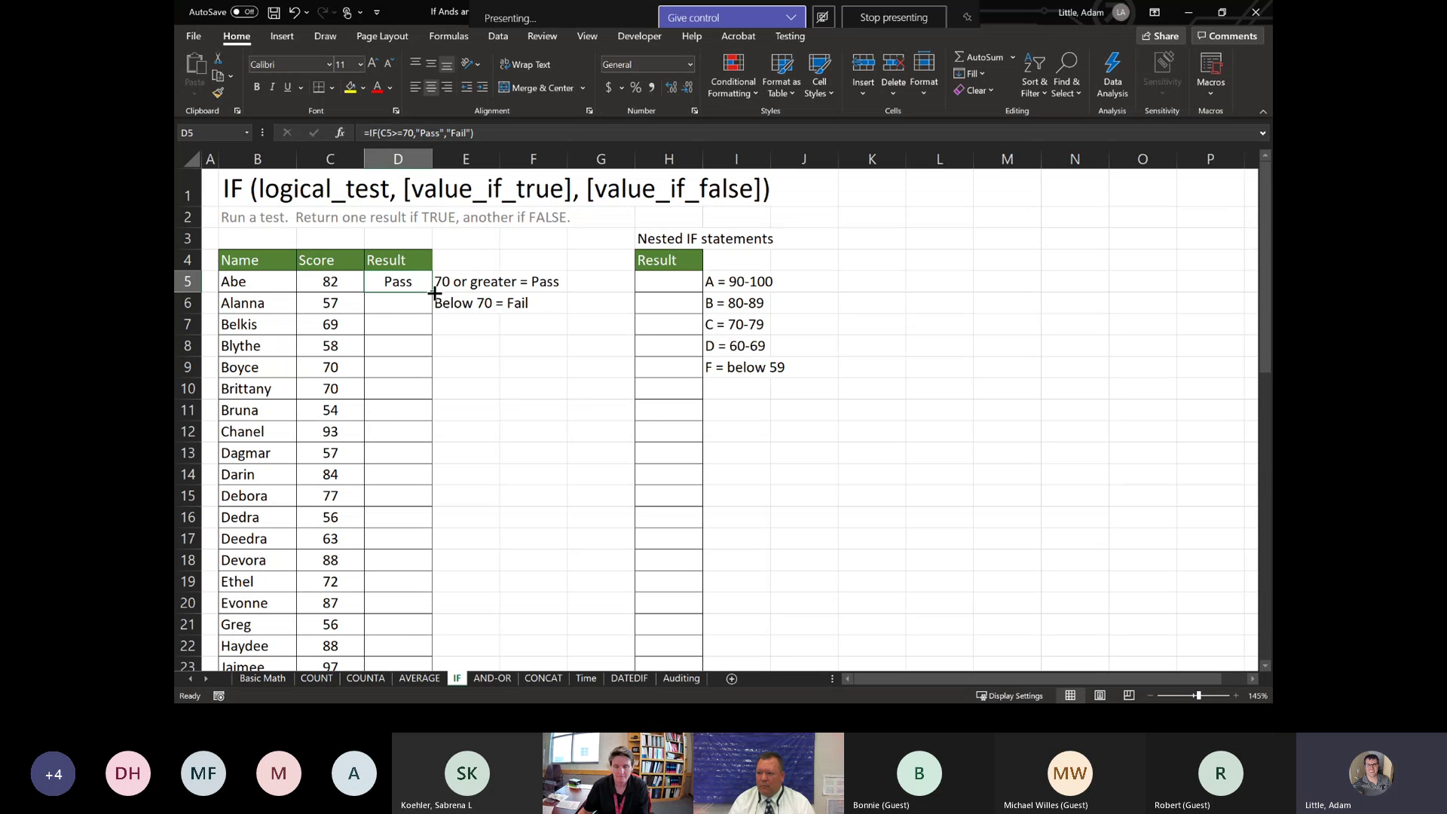
double_click(435, 292)
scroll(420, 411, down, 6)
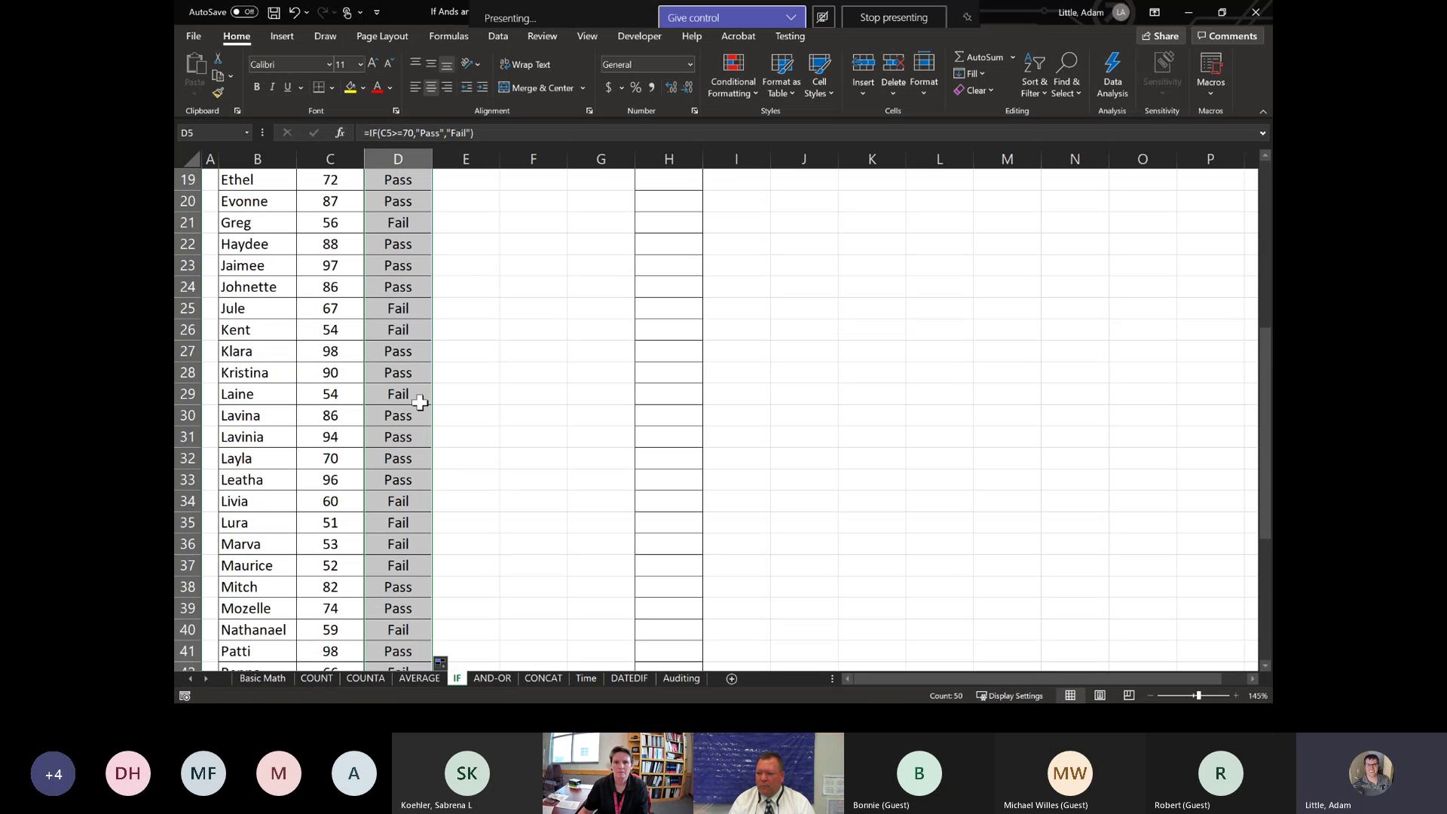
scroll(420, 403, down, 8)
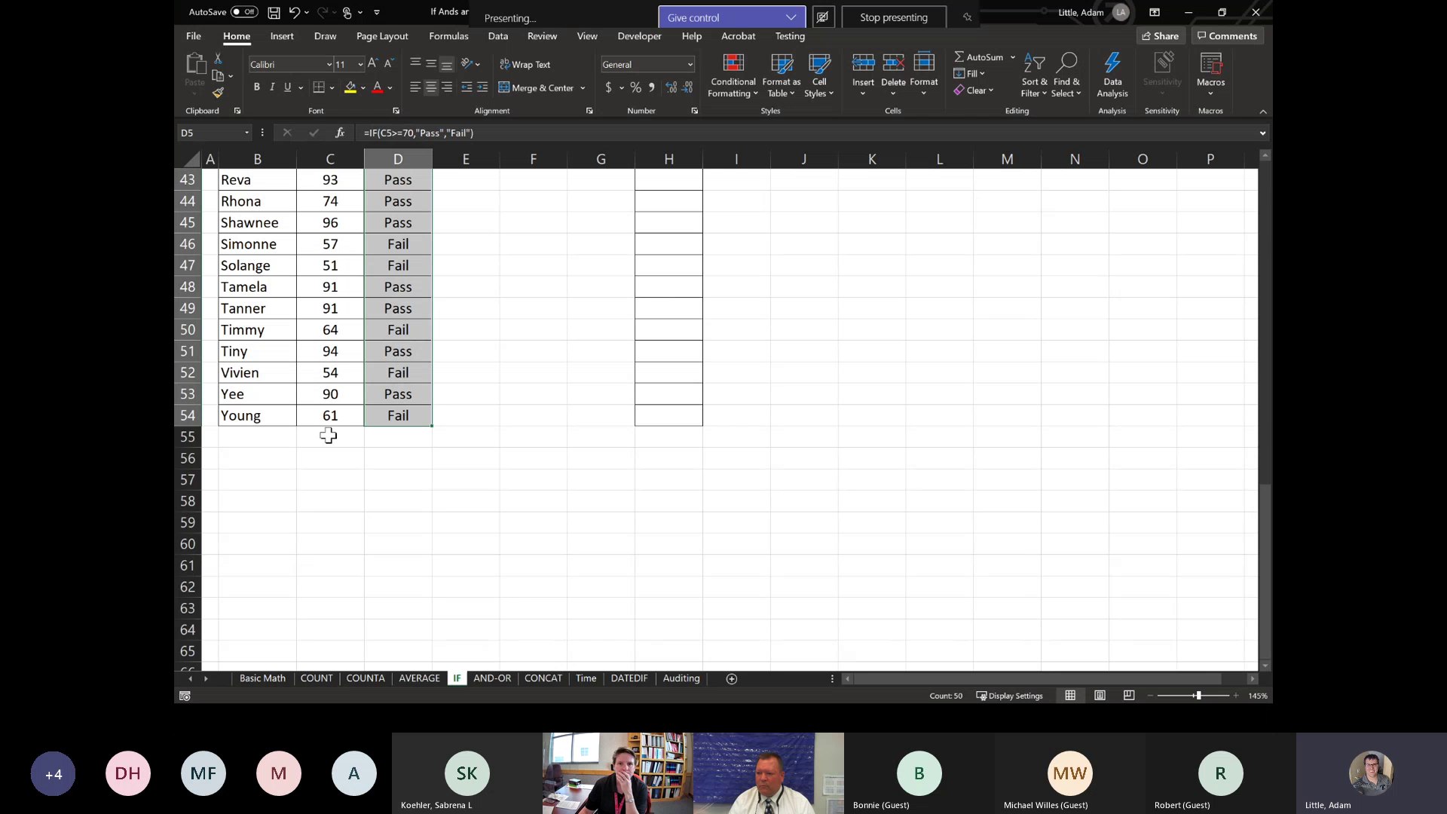
scroll(328, 435, up, 3)
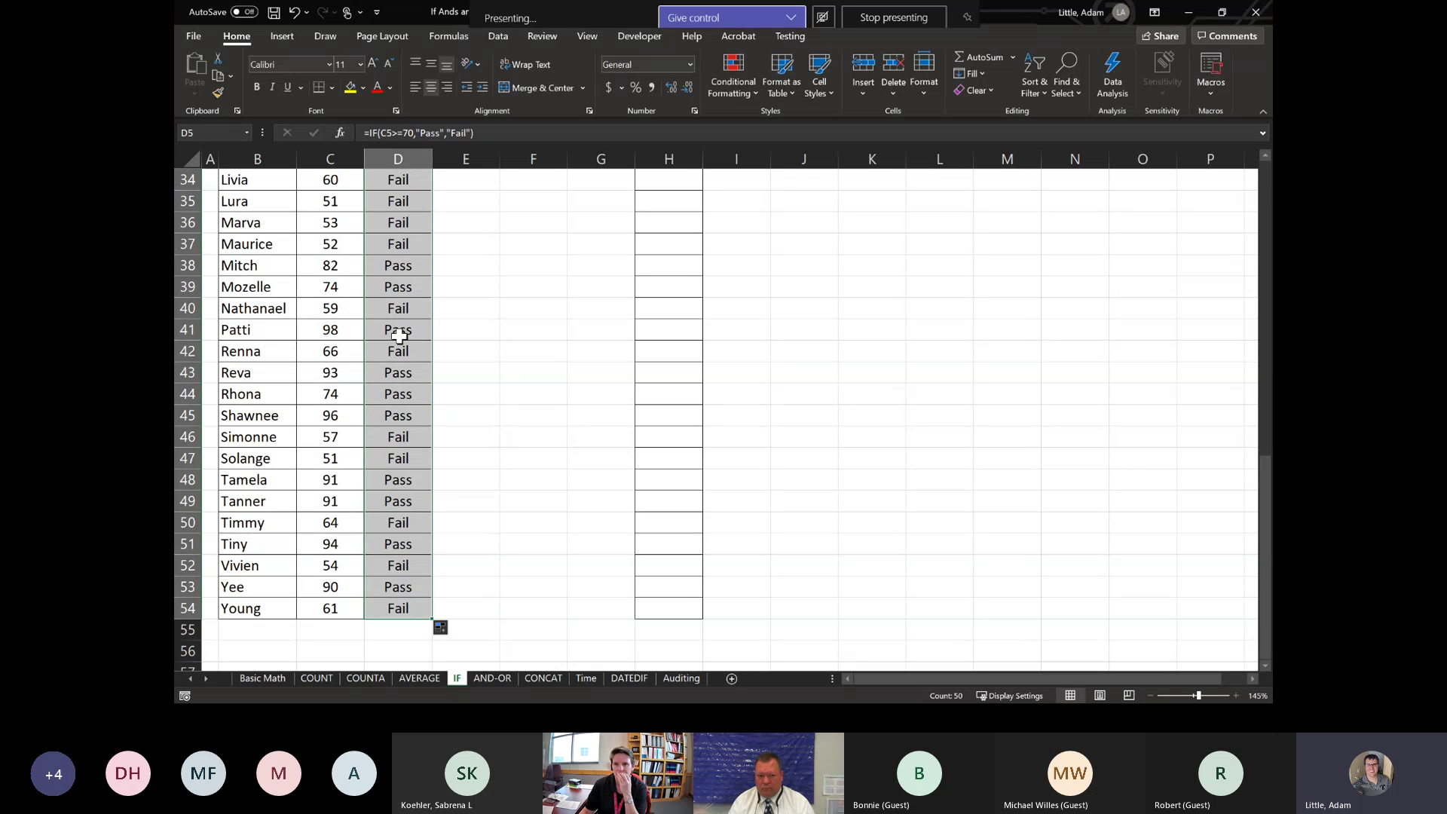
scroll(399, 335, up, 11)
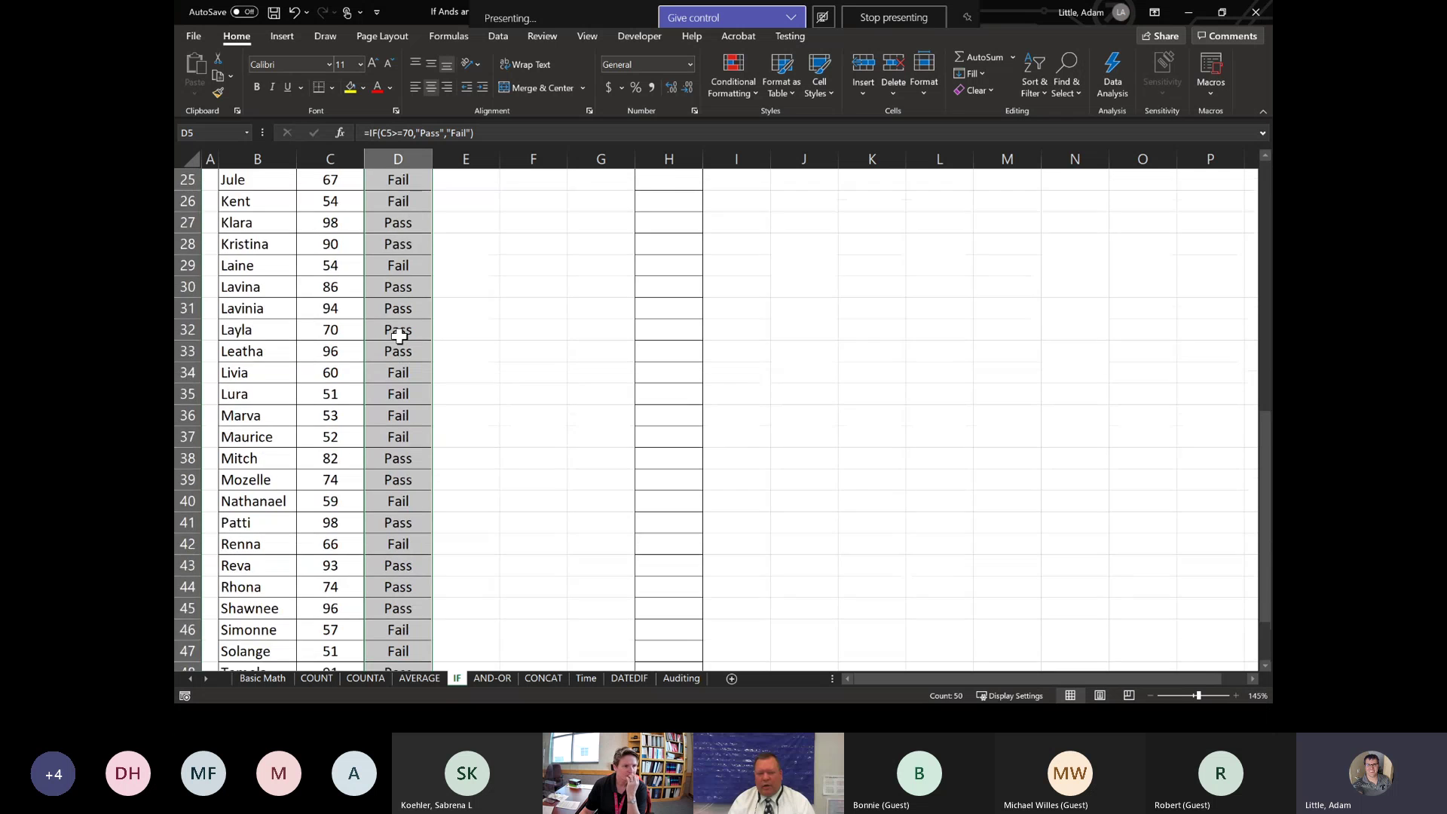
Step: Add an Equal To conditional formatting rule to D5 that shows "Fail" as Red Text, and extend it down the Result column
click(403, 283)
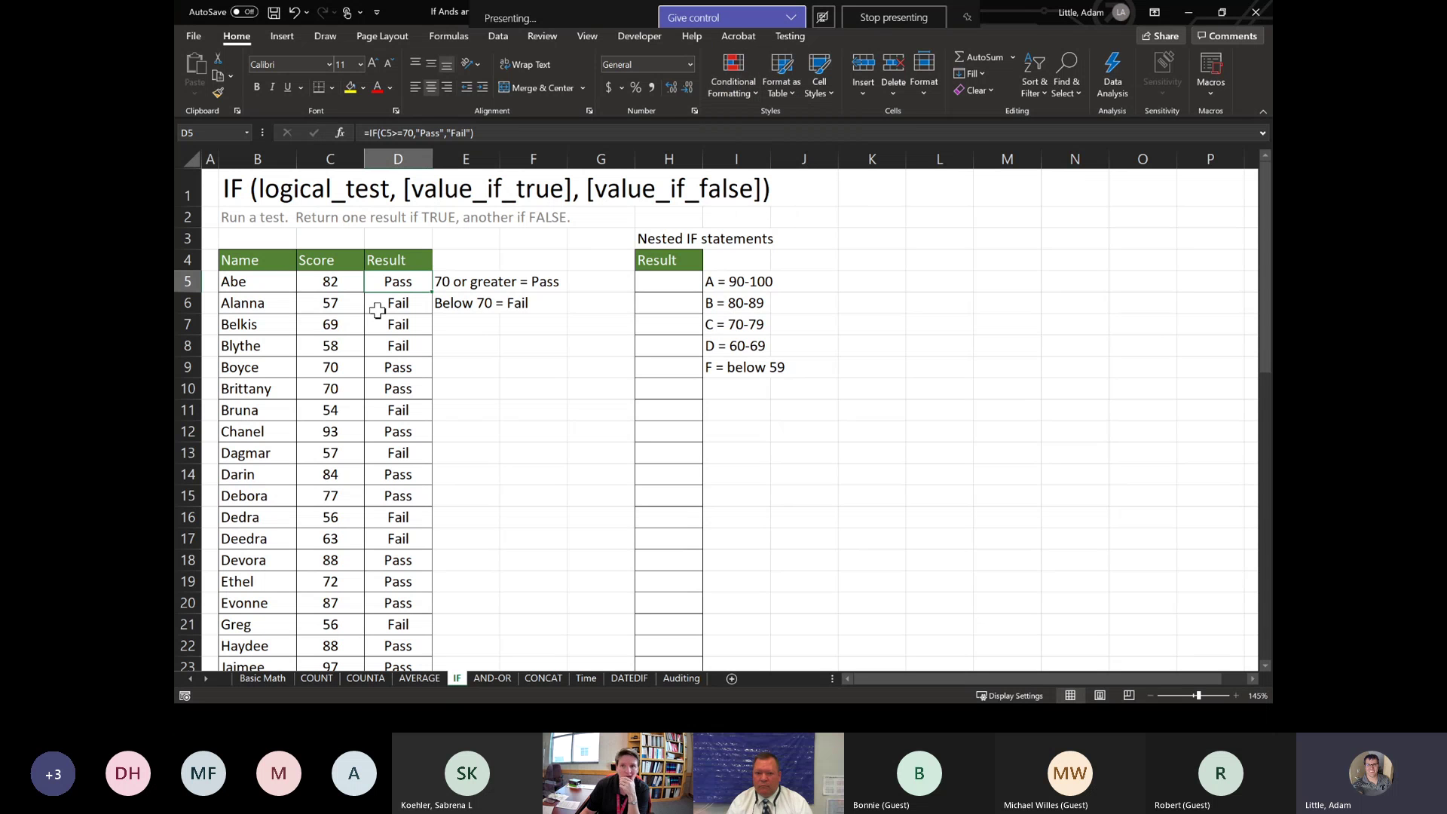
click(744, 88)
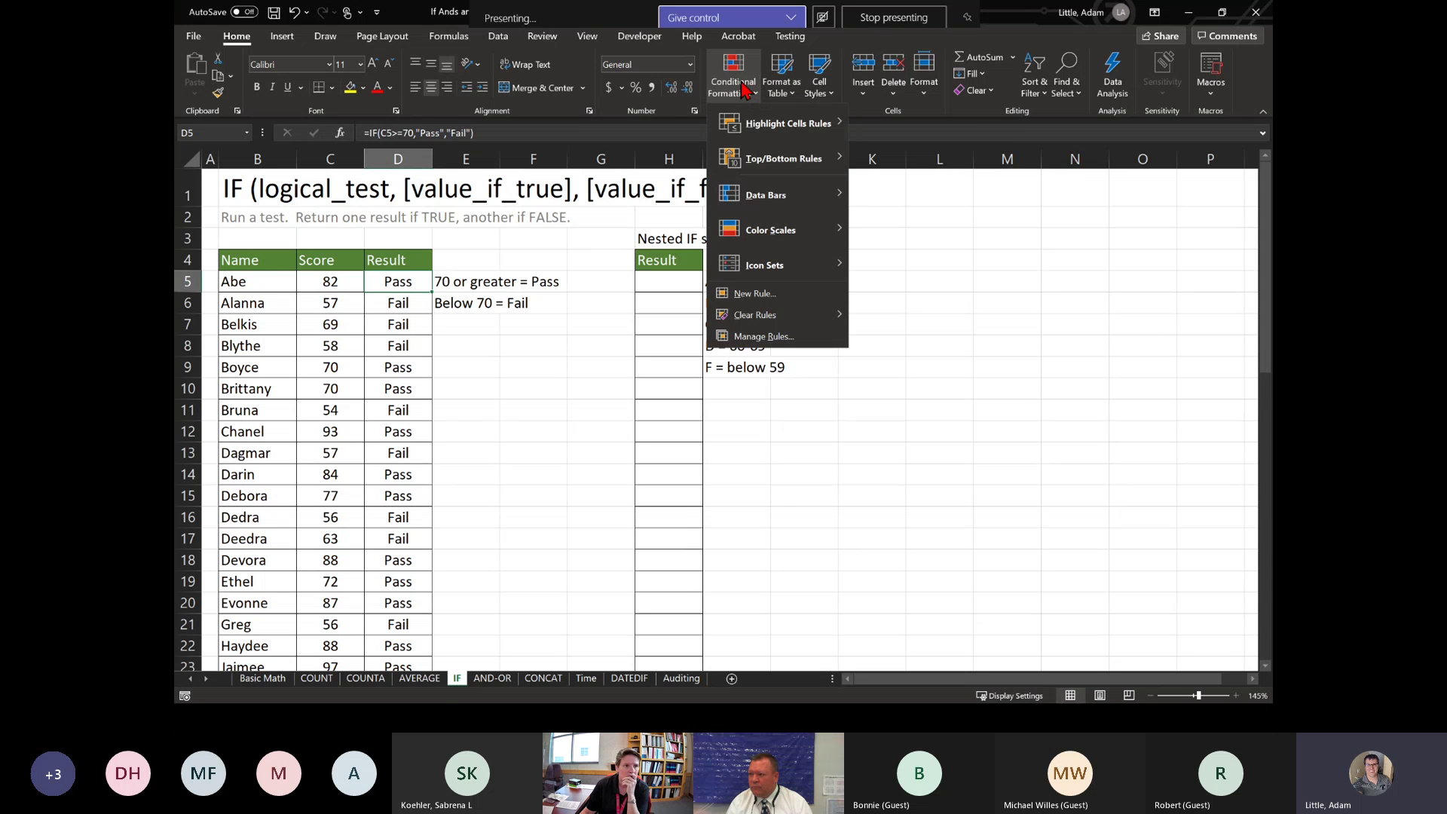
mouse_move(750, 137)
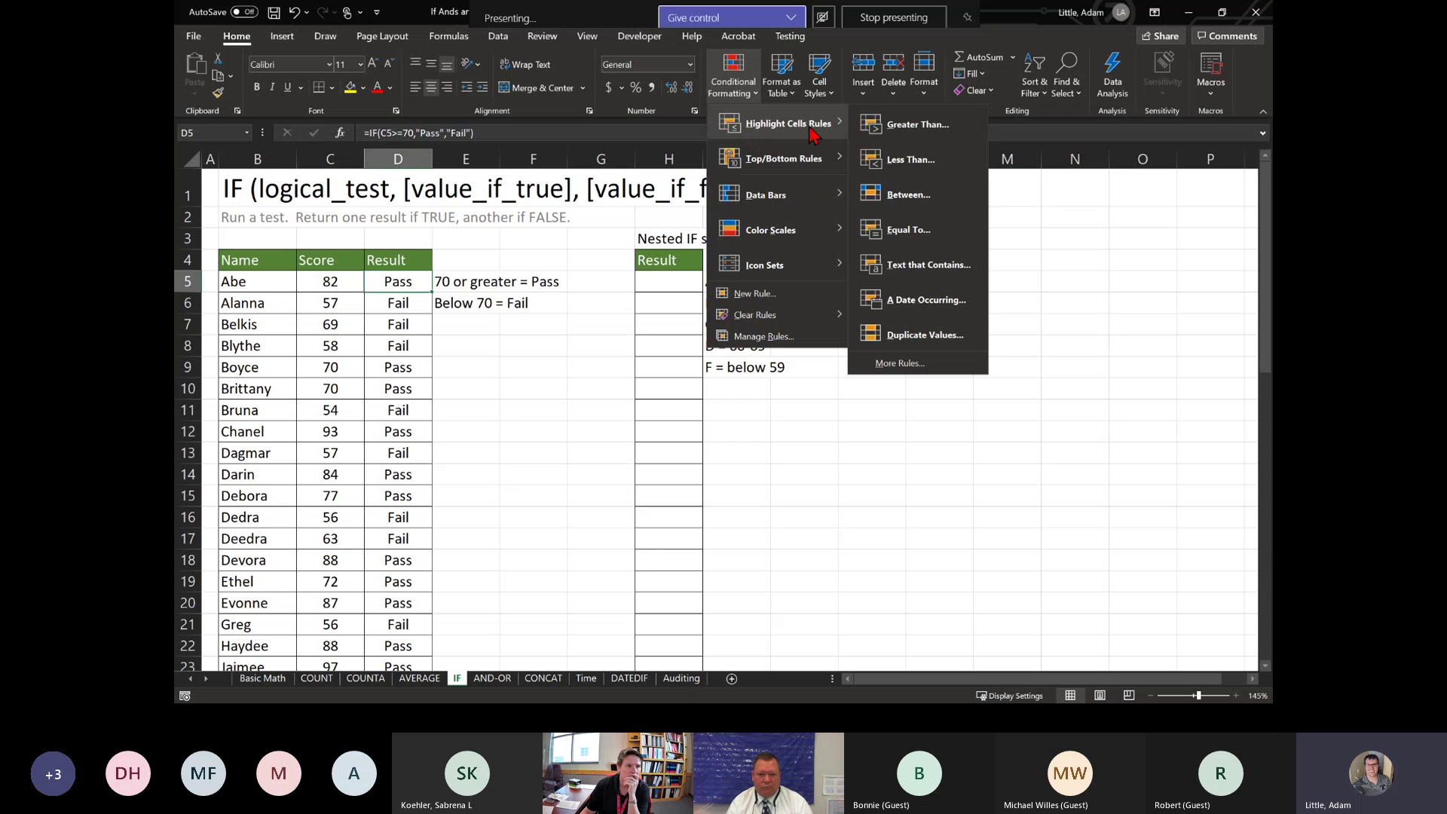
click(912, 238)
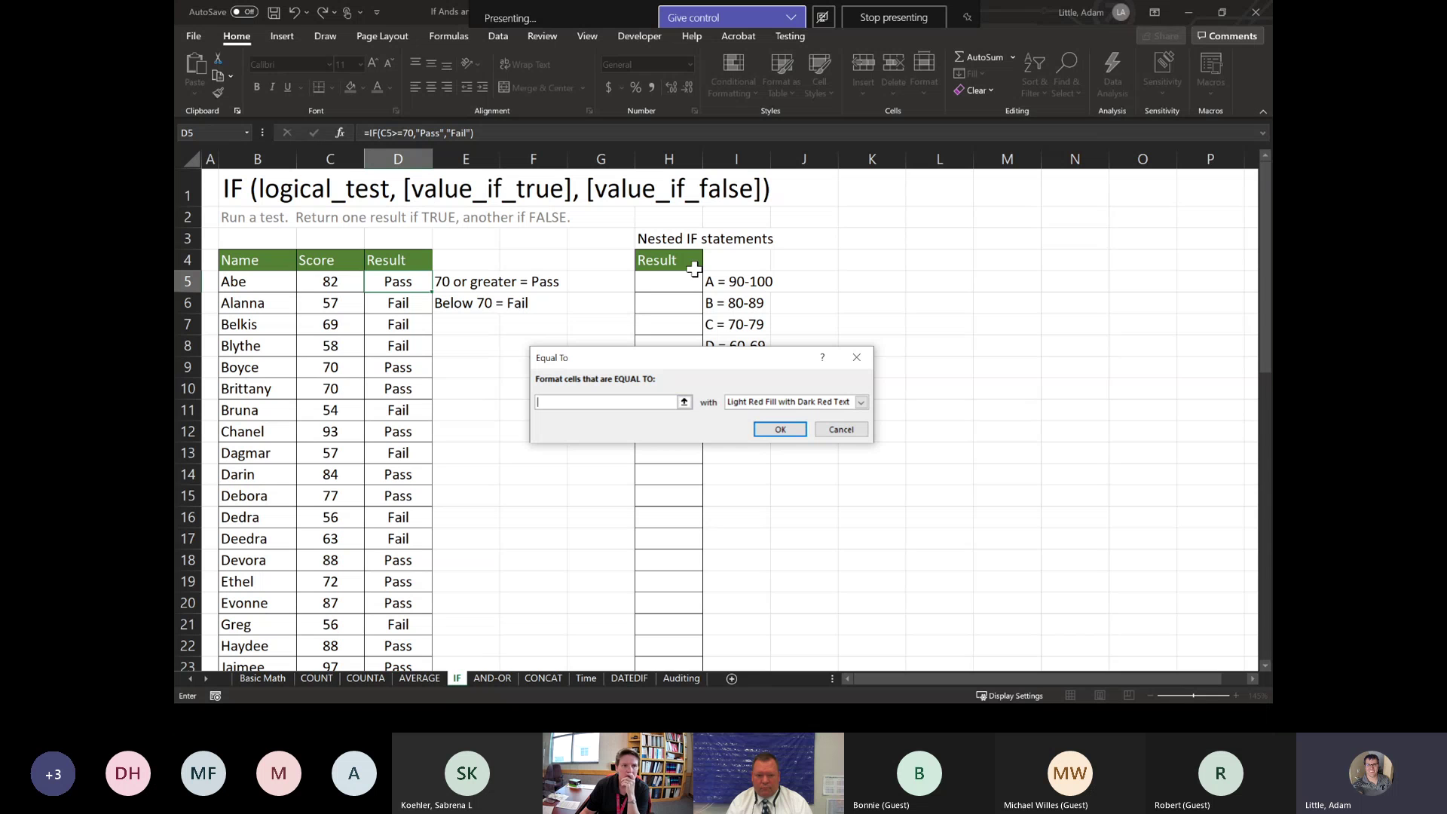
text(Fail)
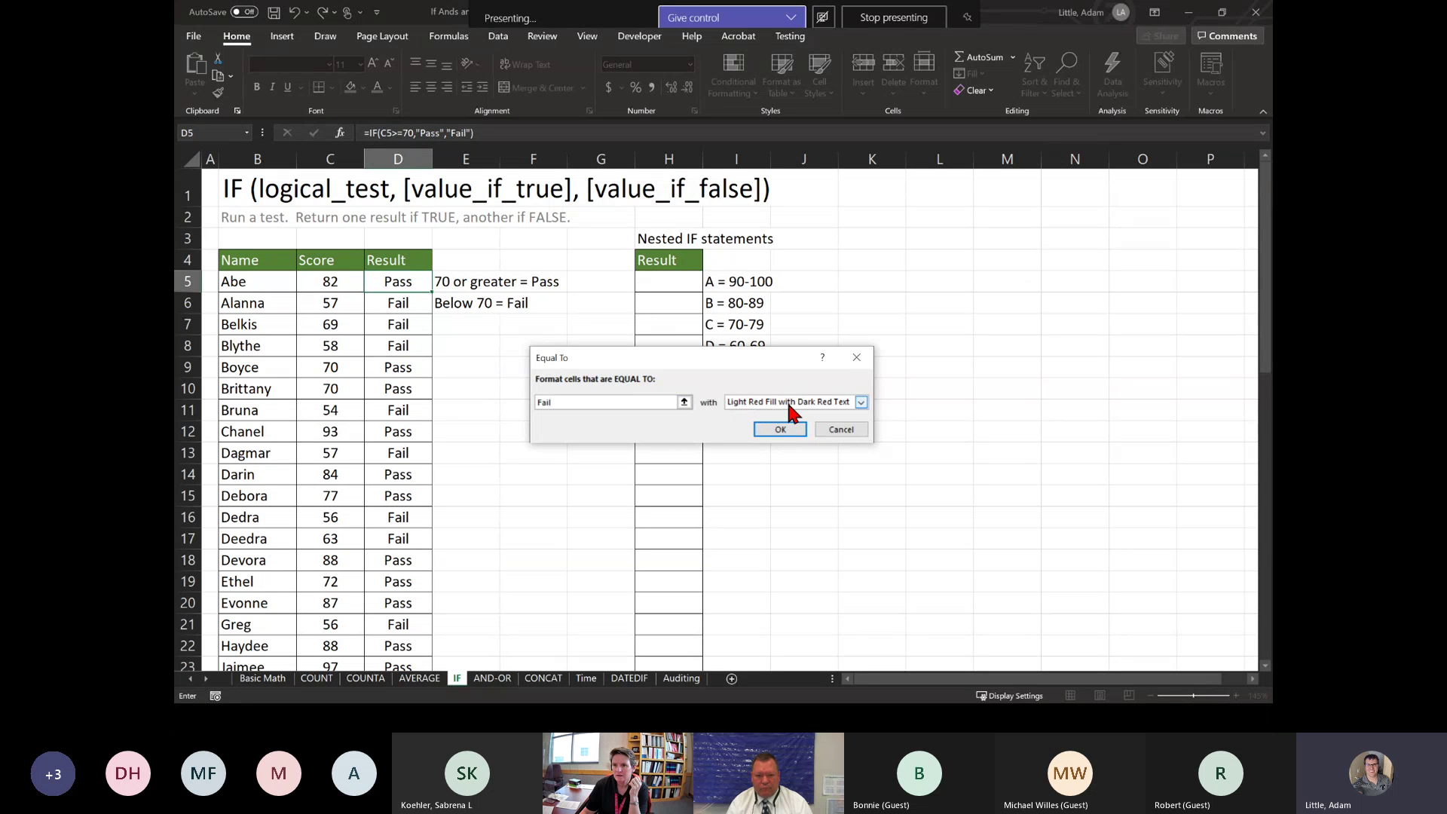
click(763, 407)
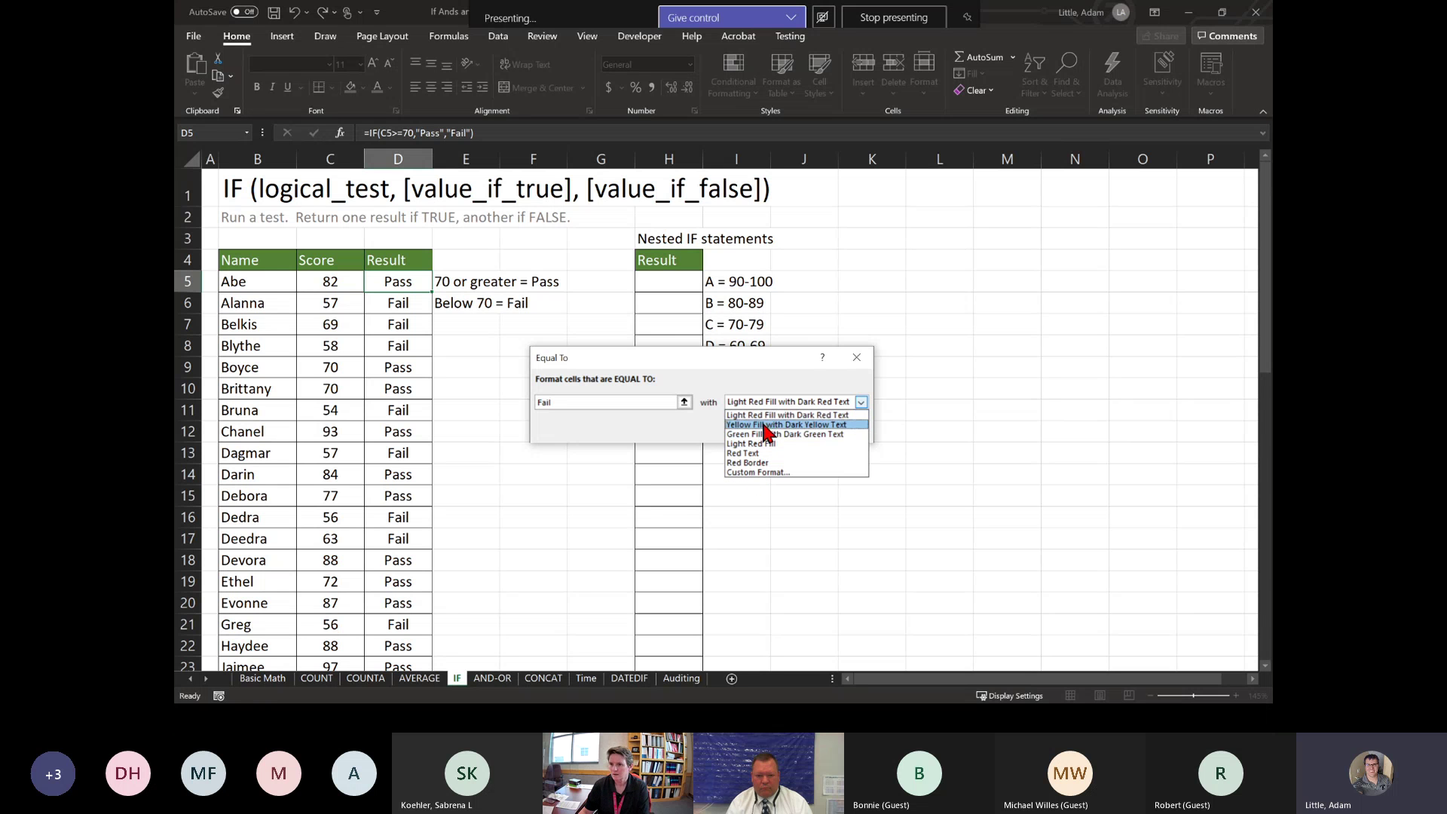
click(744, 454)
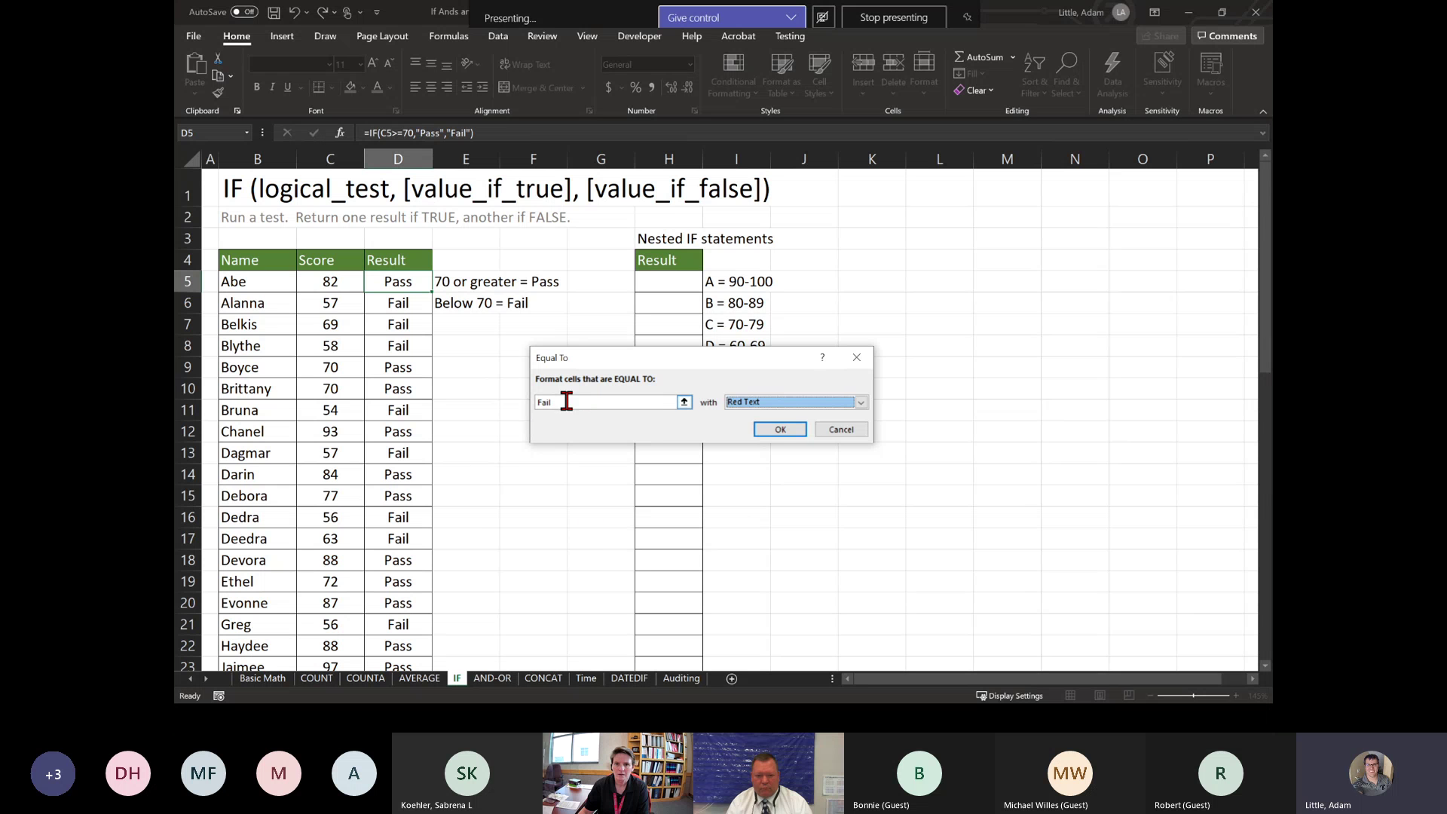
click(780, 429)
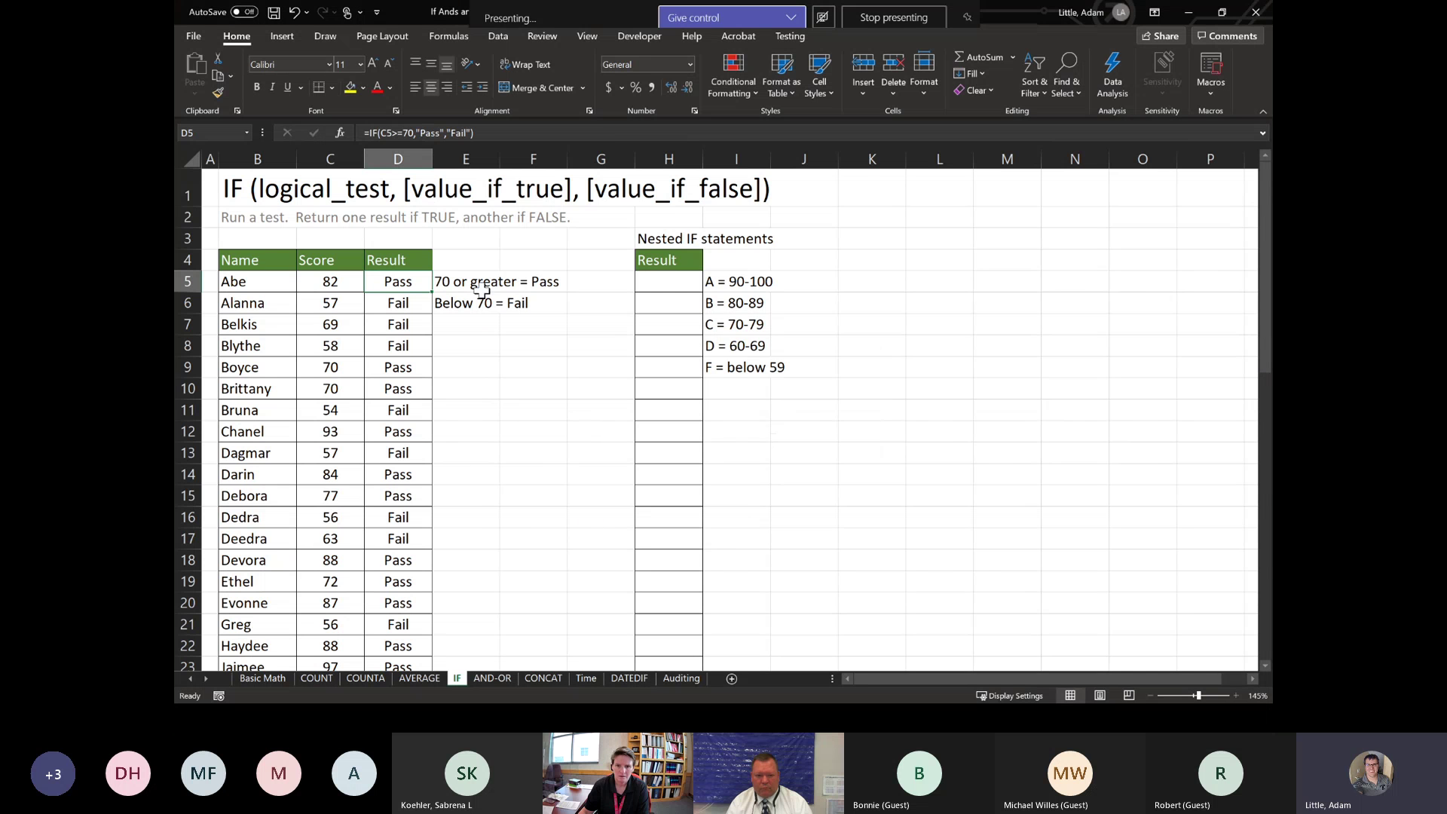
click(422, 371)
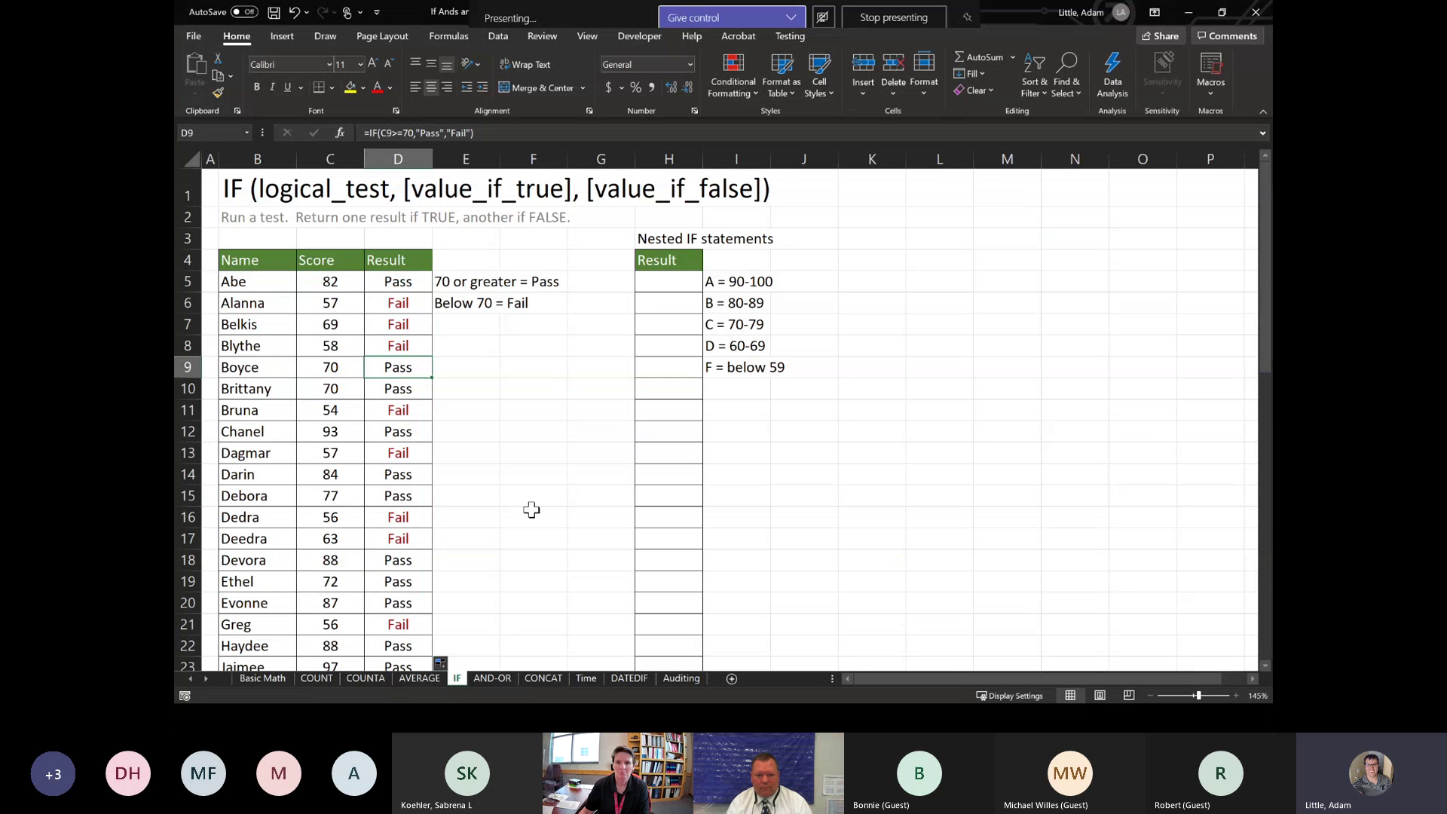
click(723, 87)
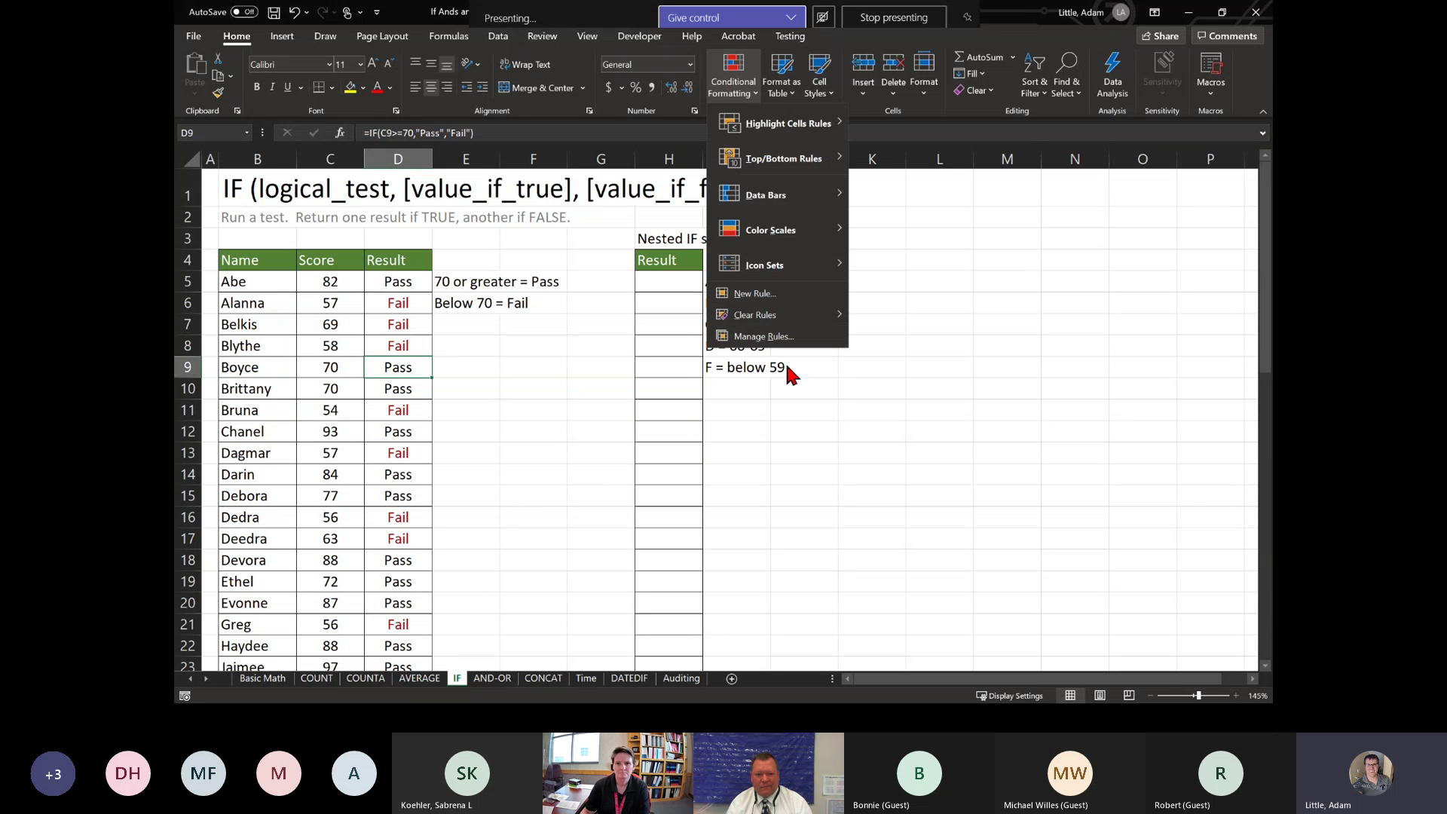
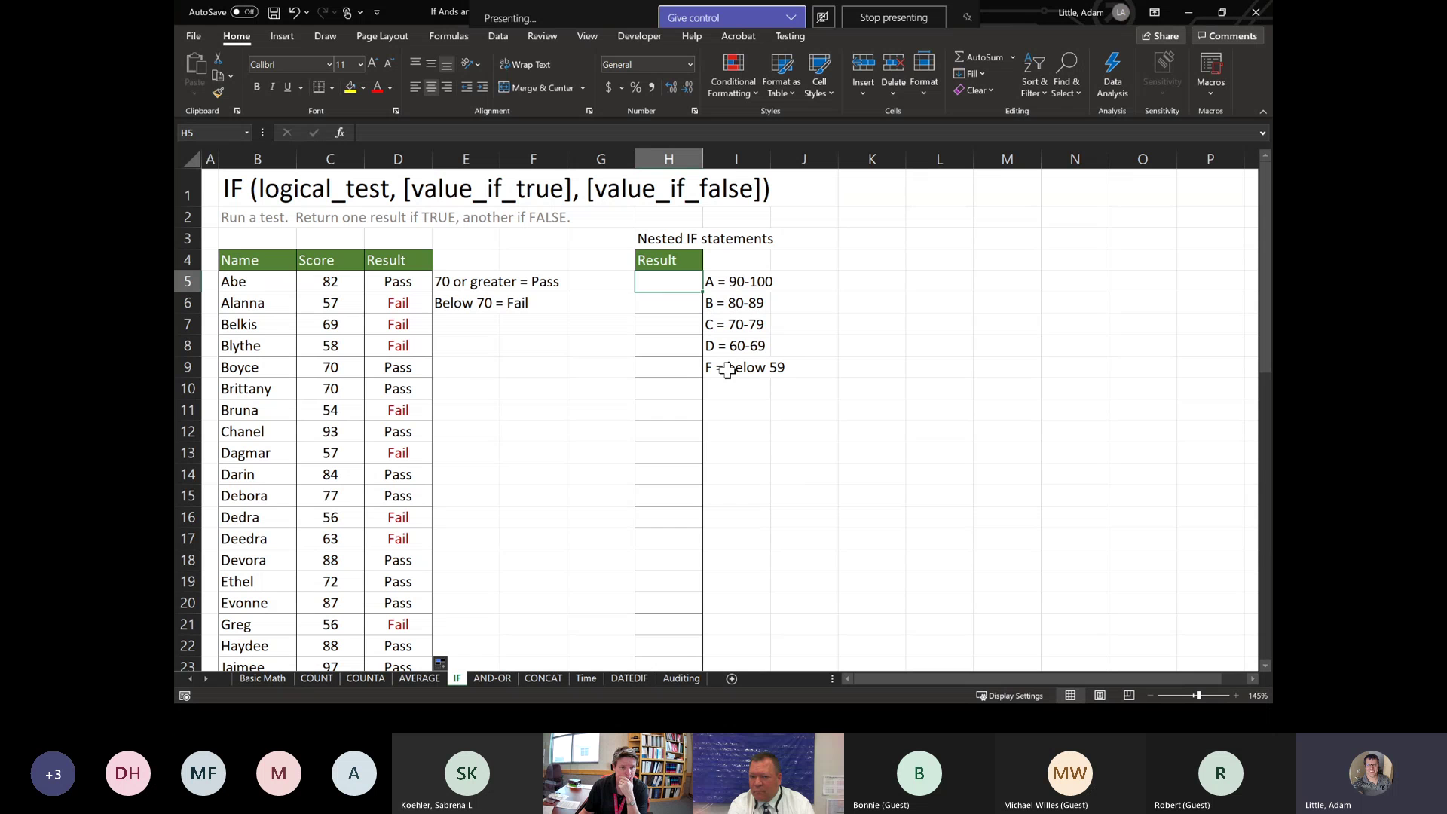
Step: Start a nested IF formula in H5 with =IF(C5>=90,"A", for the top letter grade
text(=)
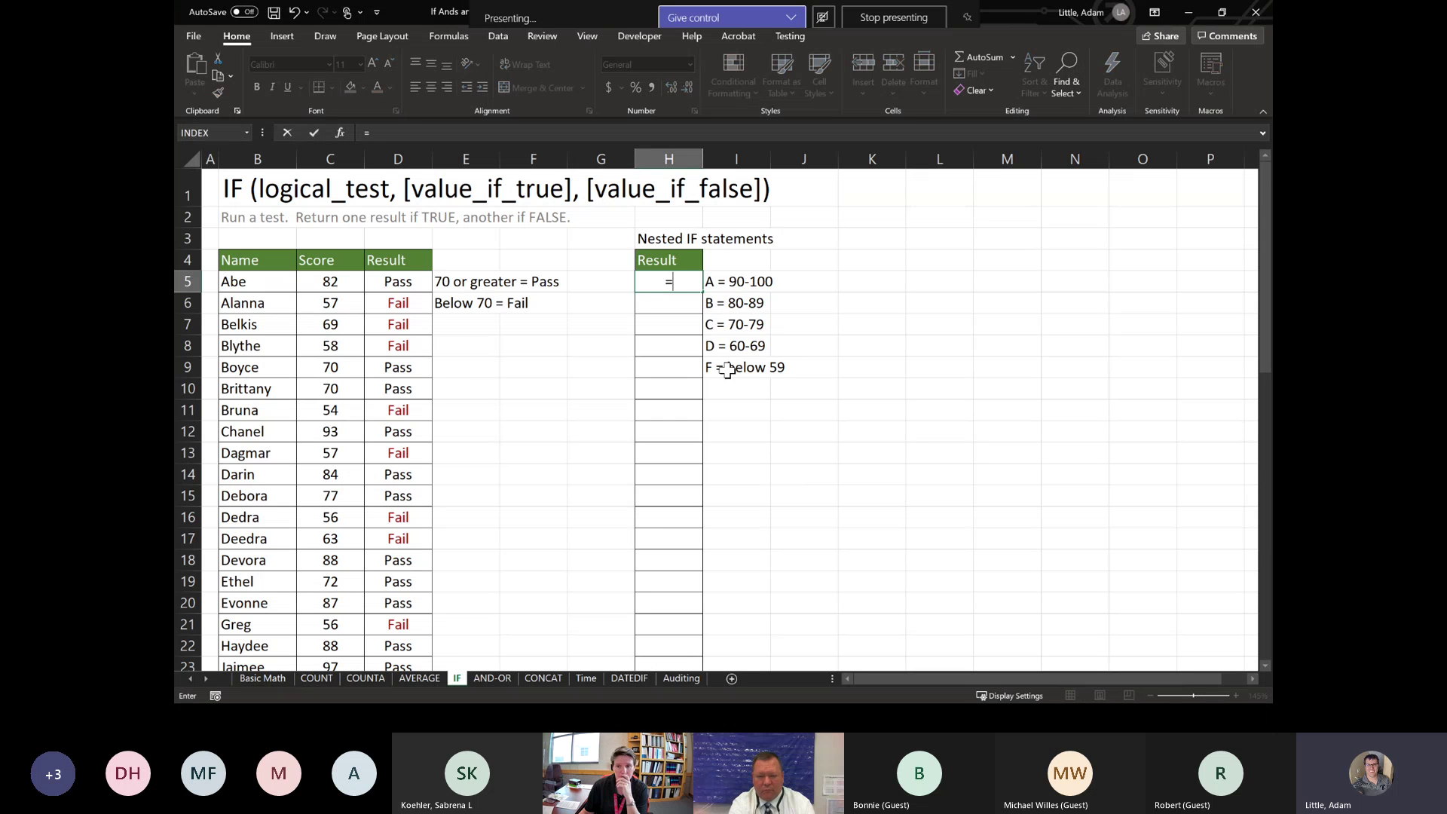
text(if)
key(BackSpace)
key(BackSpace)
text(I)
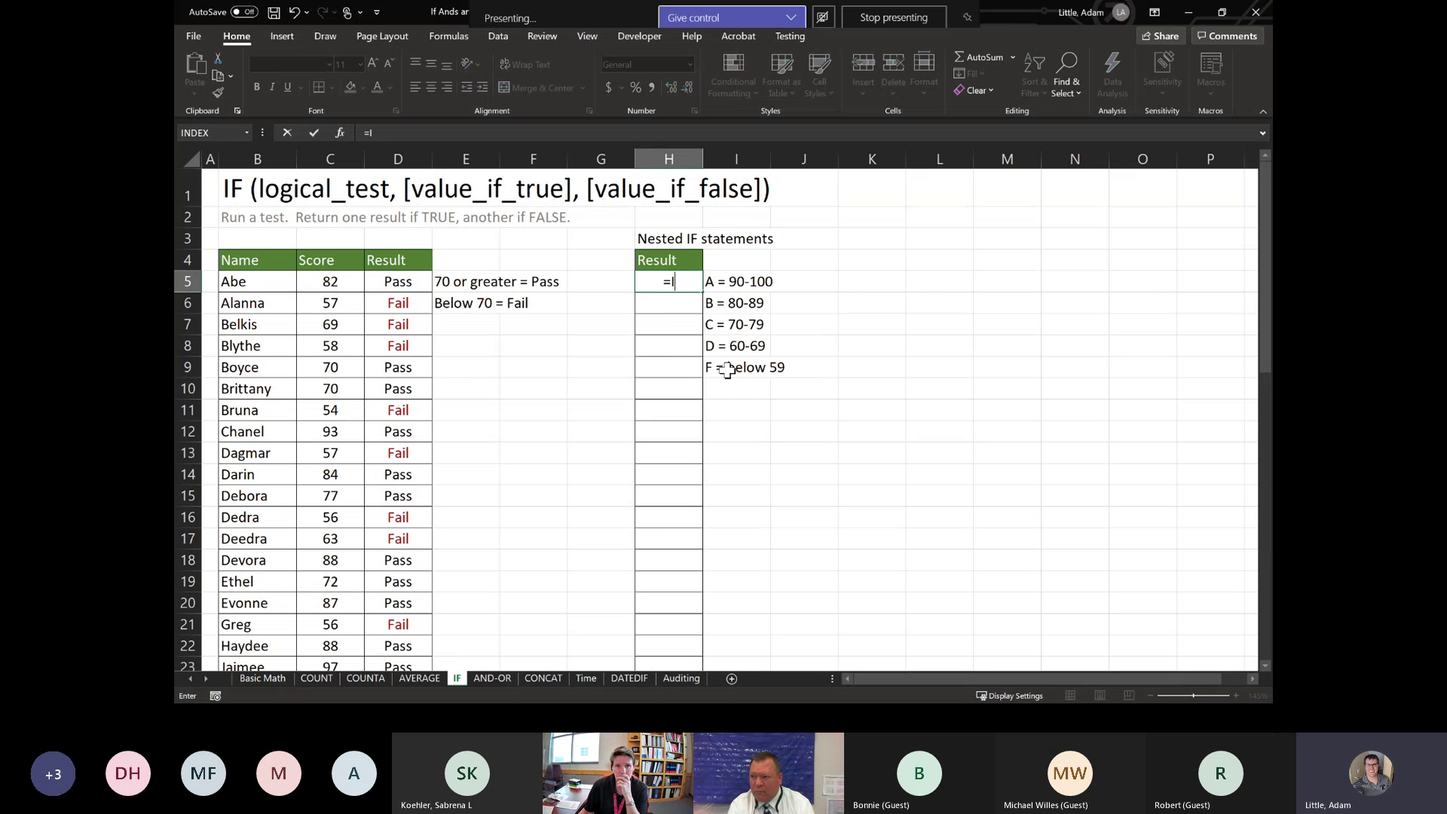
text(F()
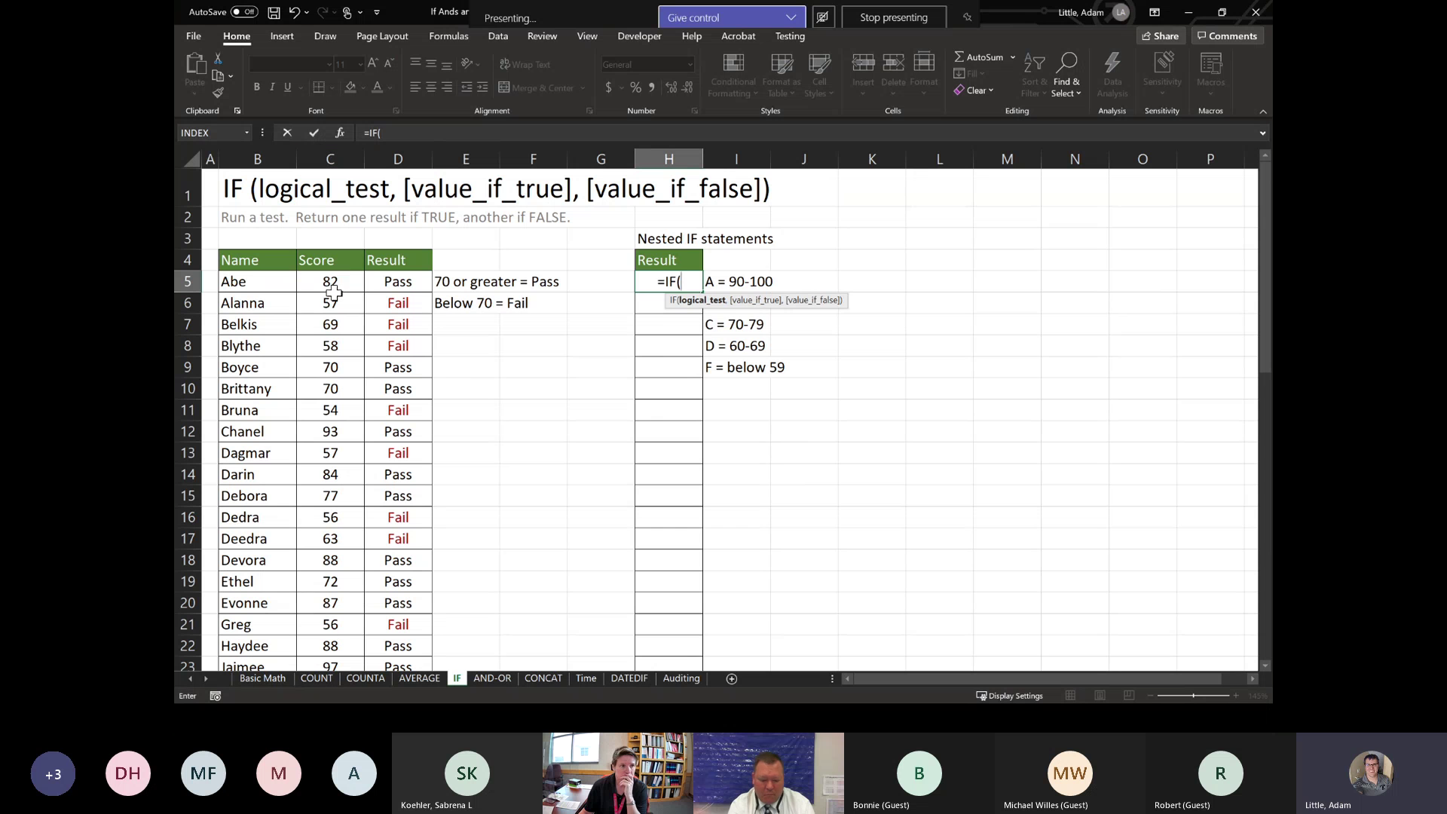
click(333, 292)
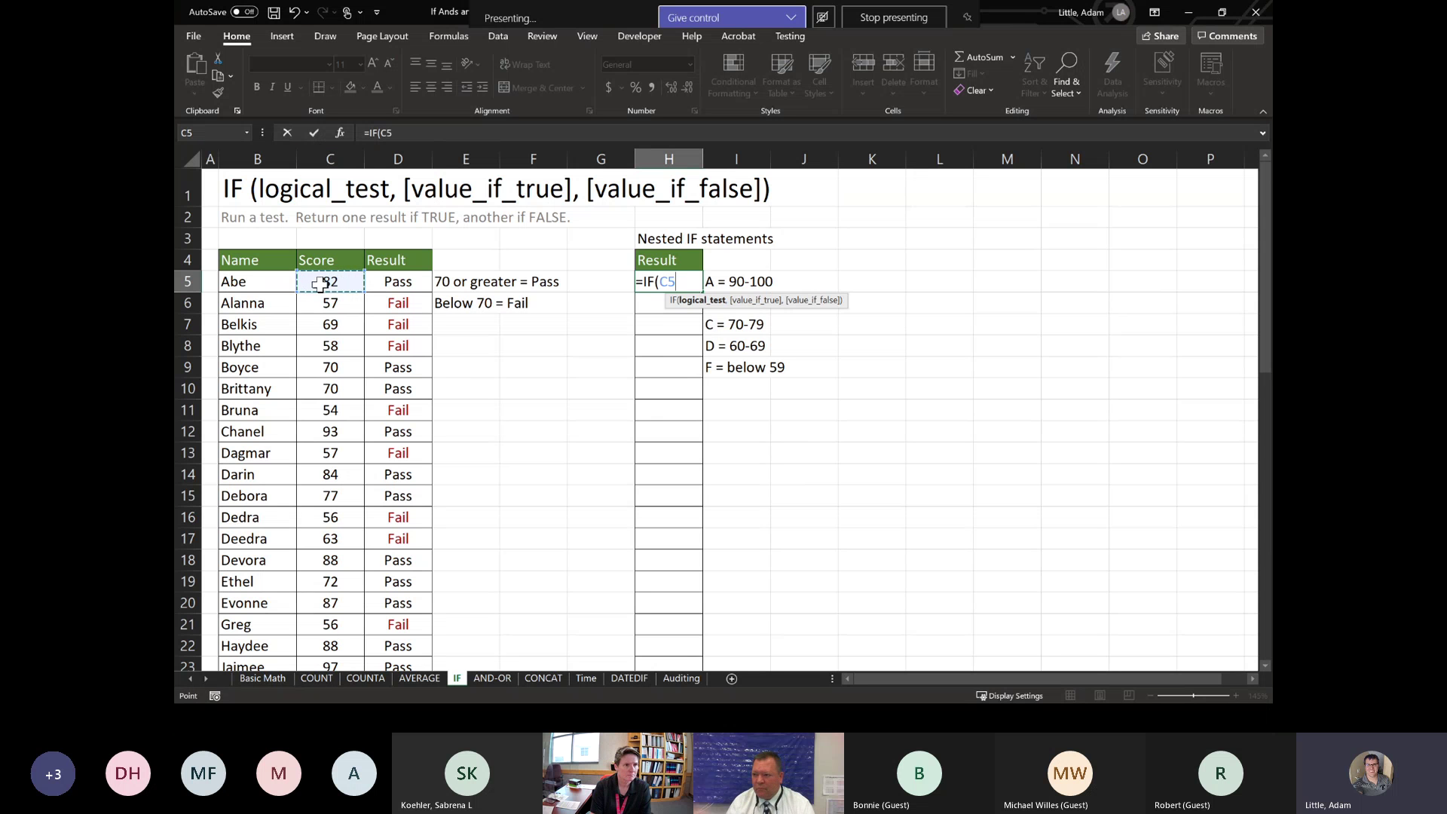
text(>= )
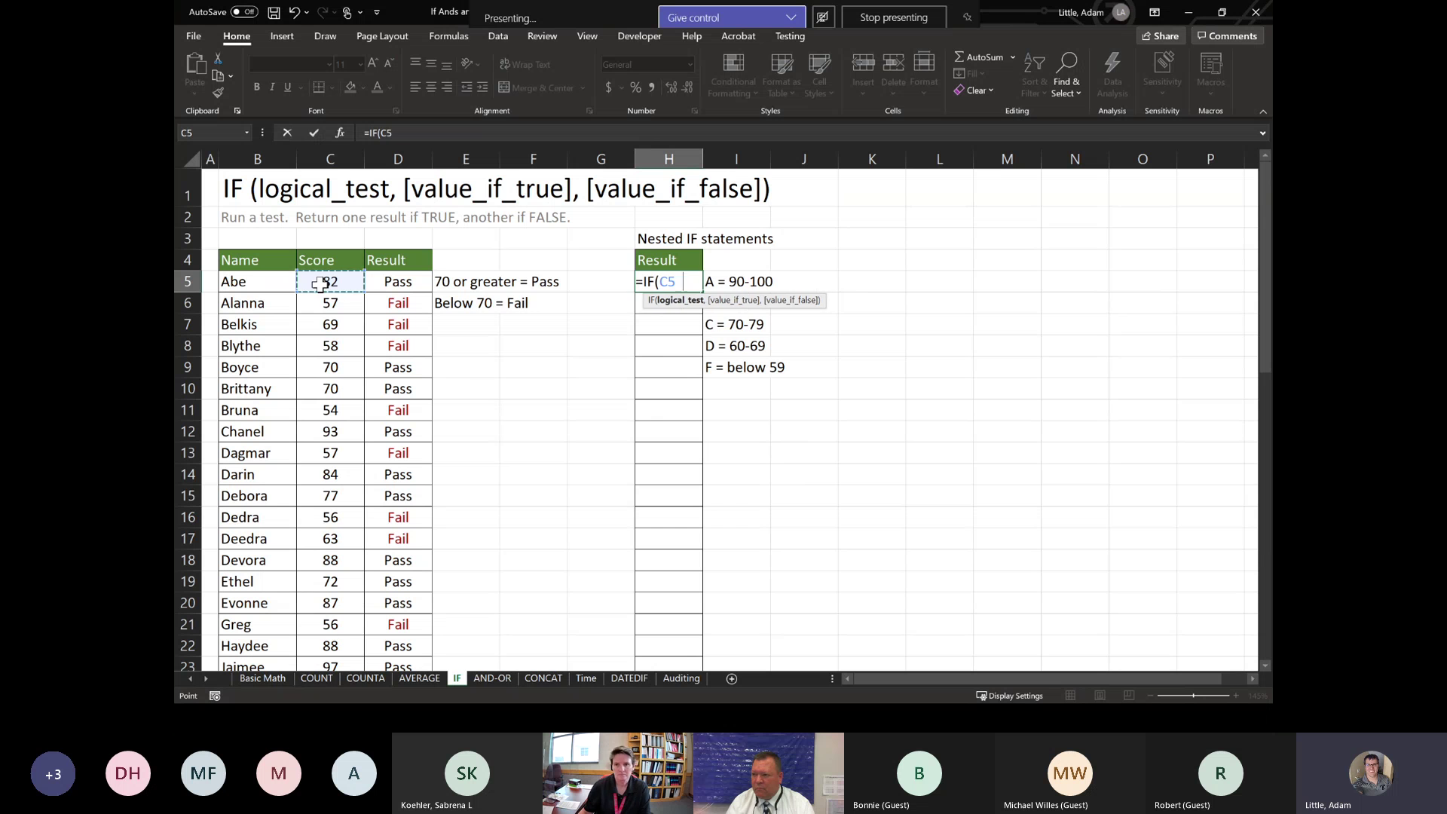
text(90)
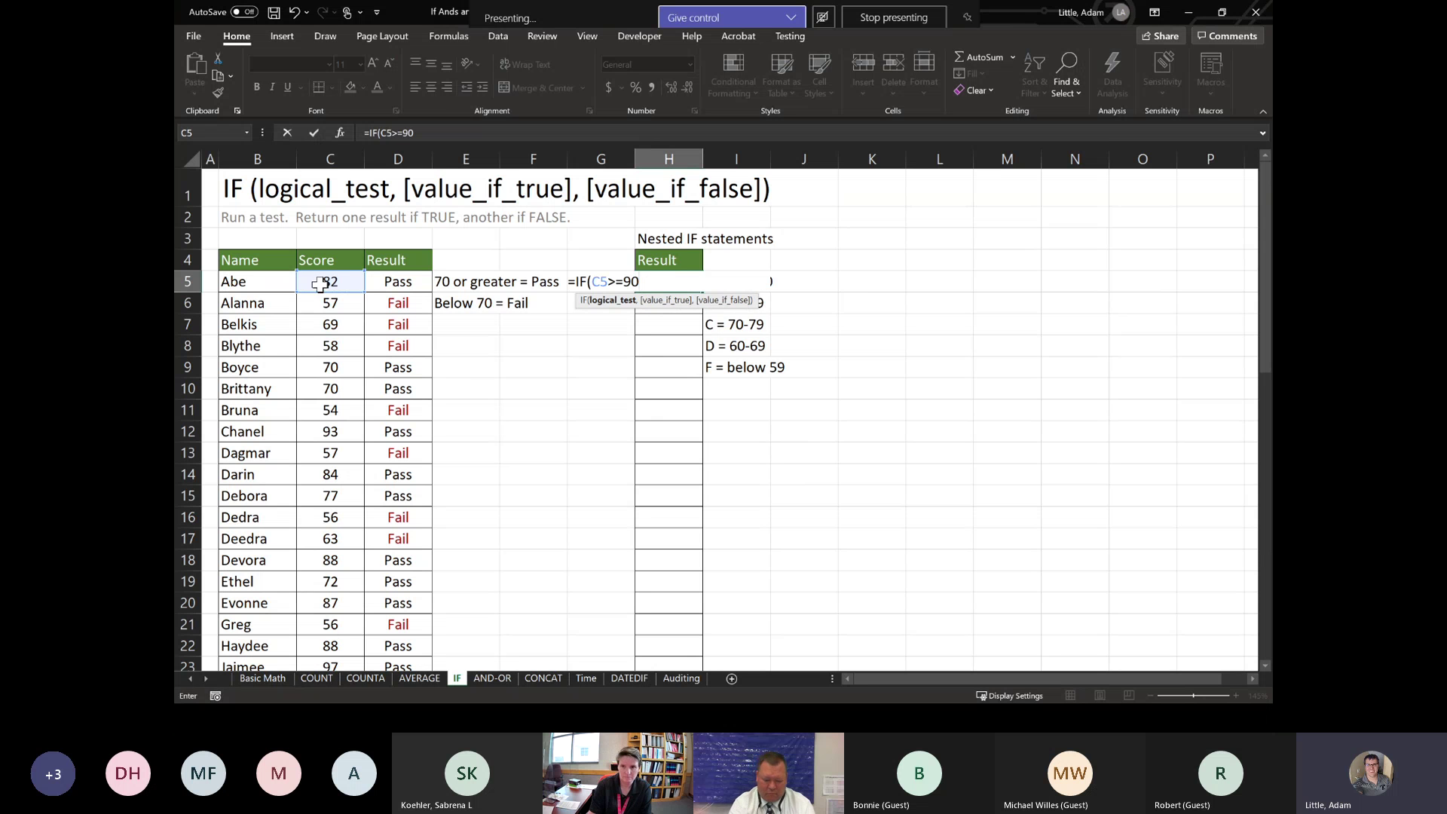
text(,"A")
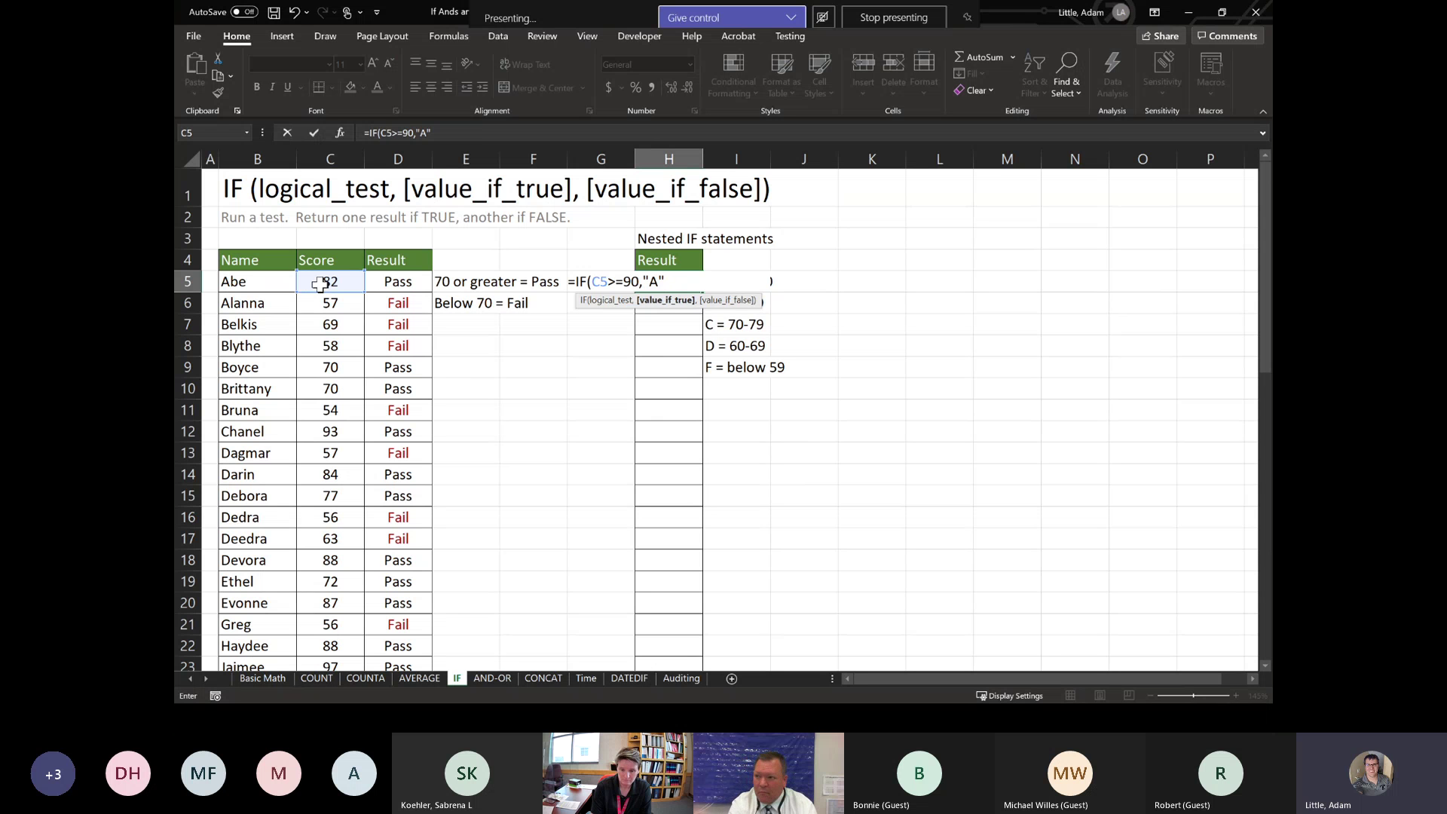
text(,)
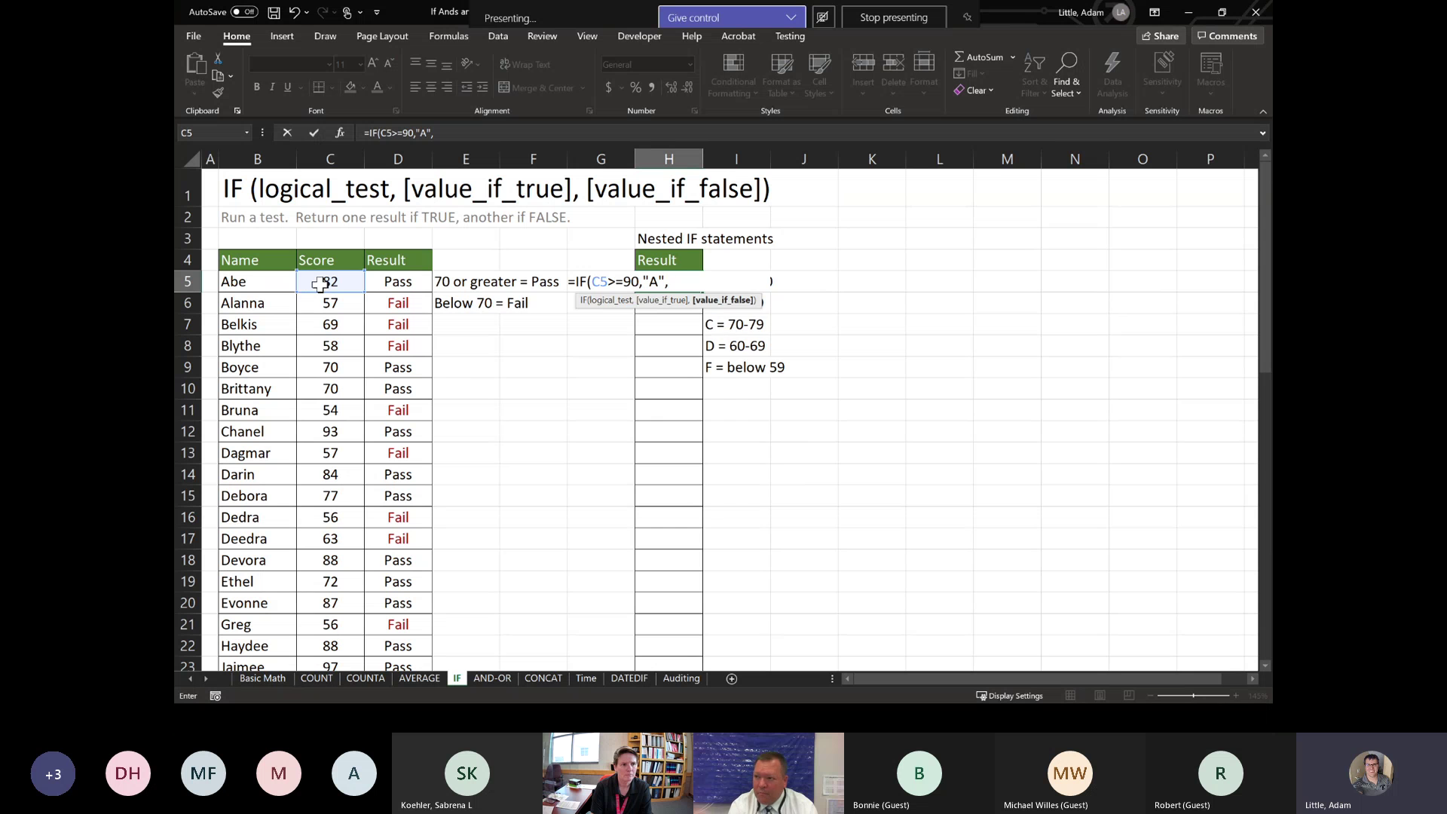
Step: Nest a second IF in the H5 formula that tests C5>=80 and returns "B"
text(IF)
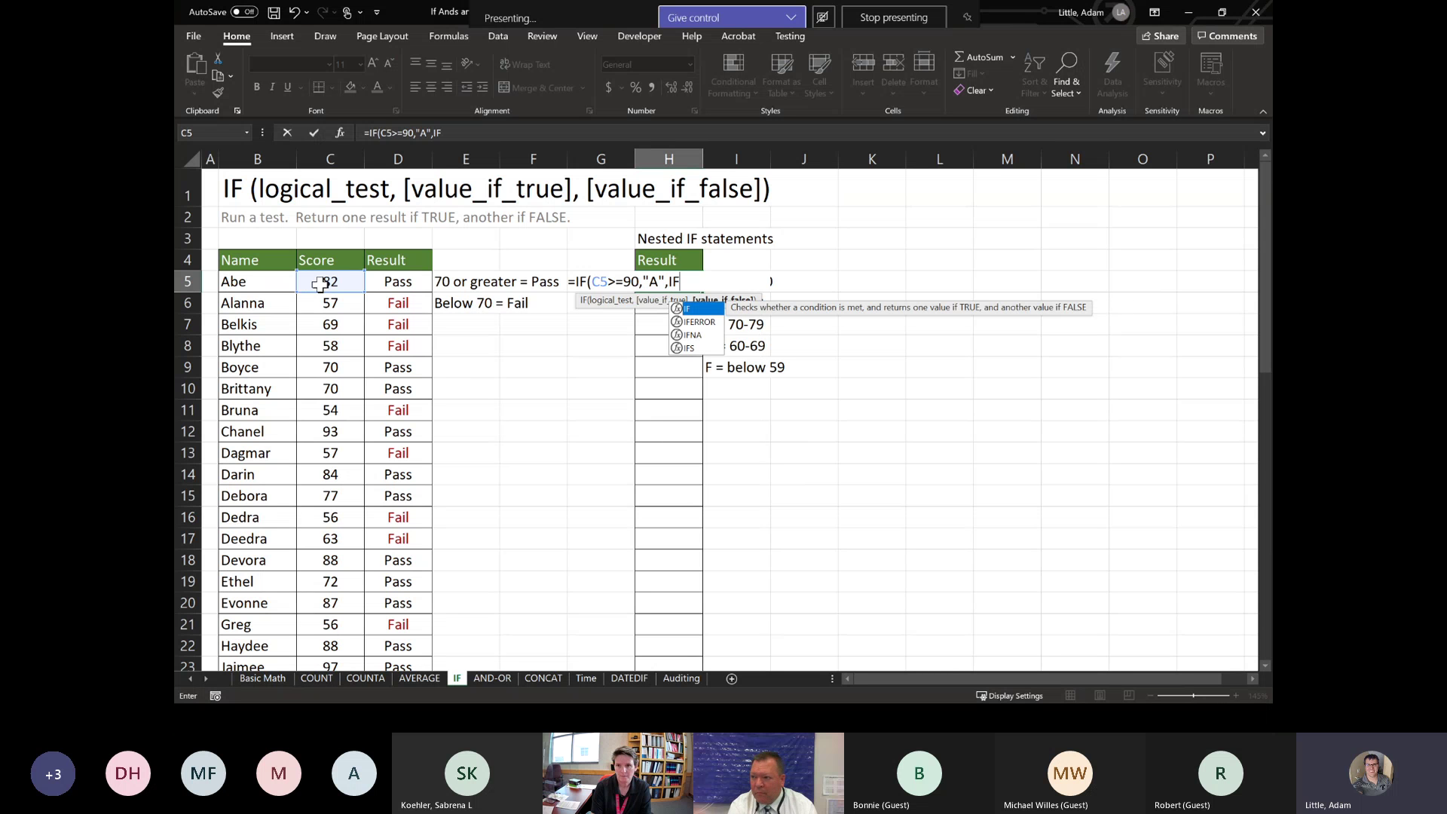
text(()
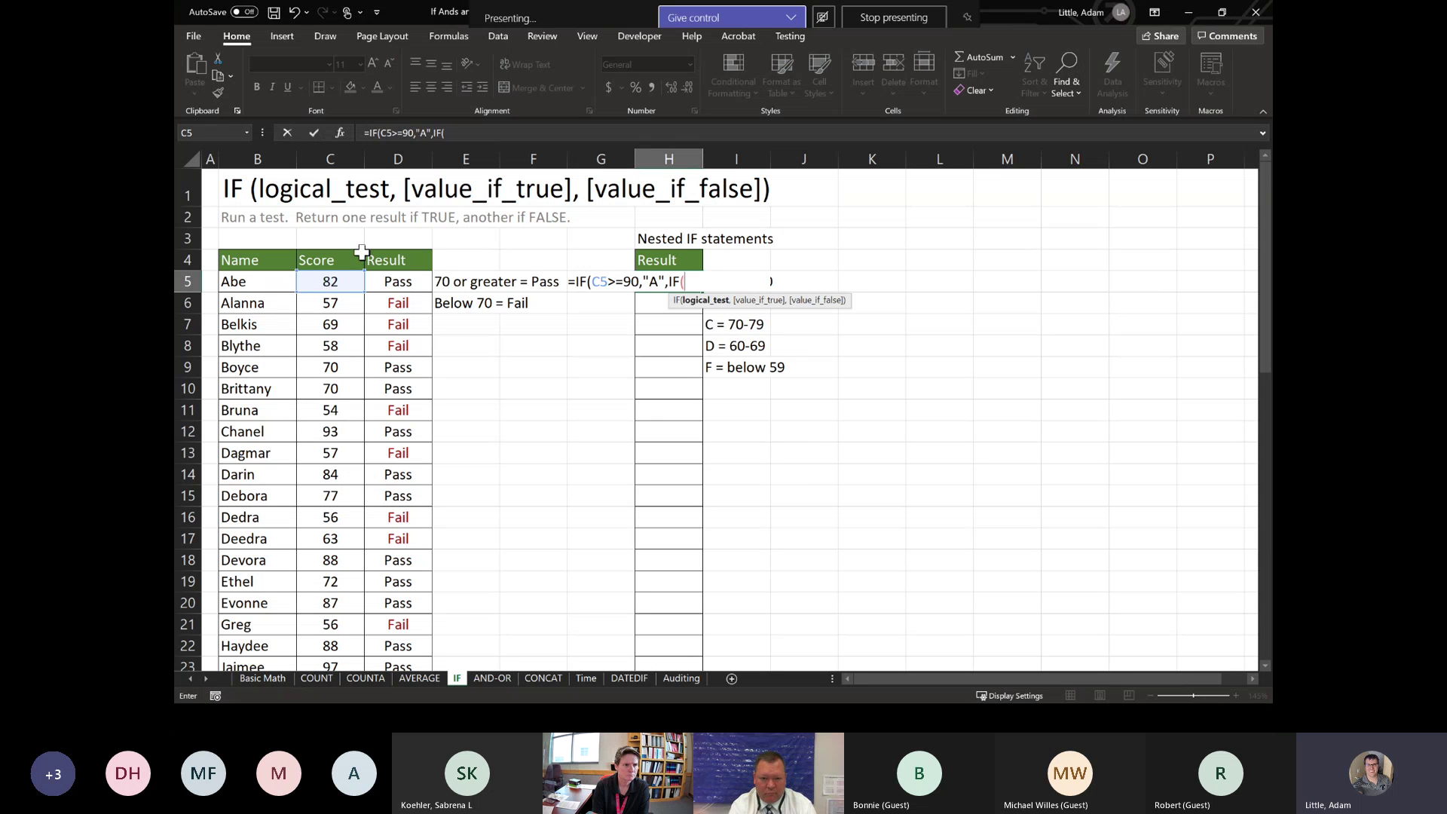
click(317, 282)
click(318, 283)
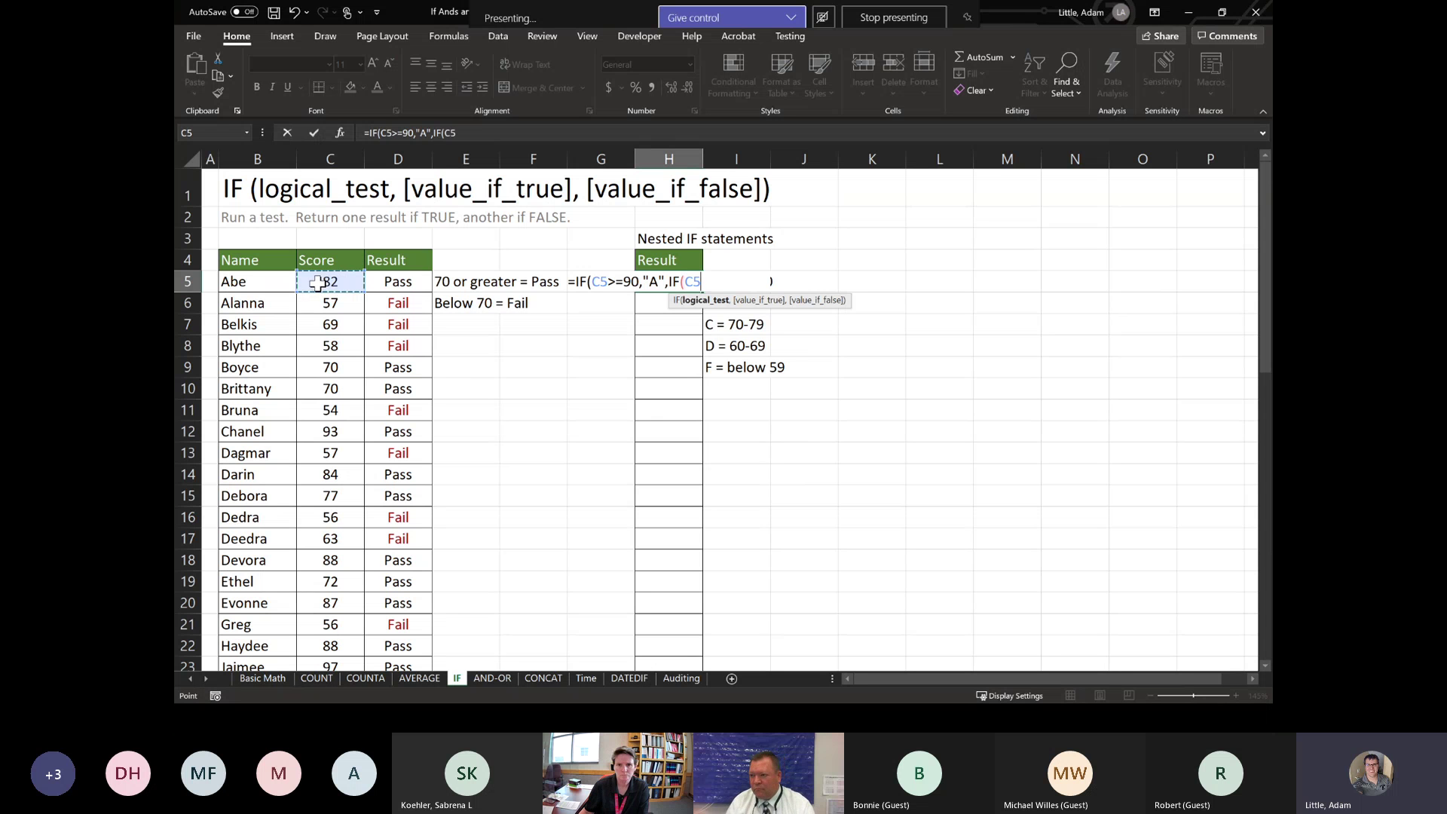
text(>)
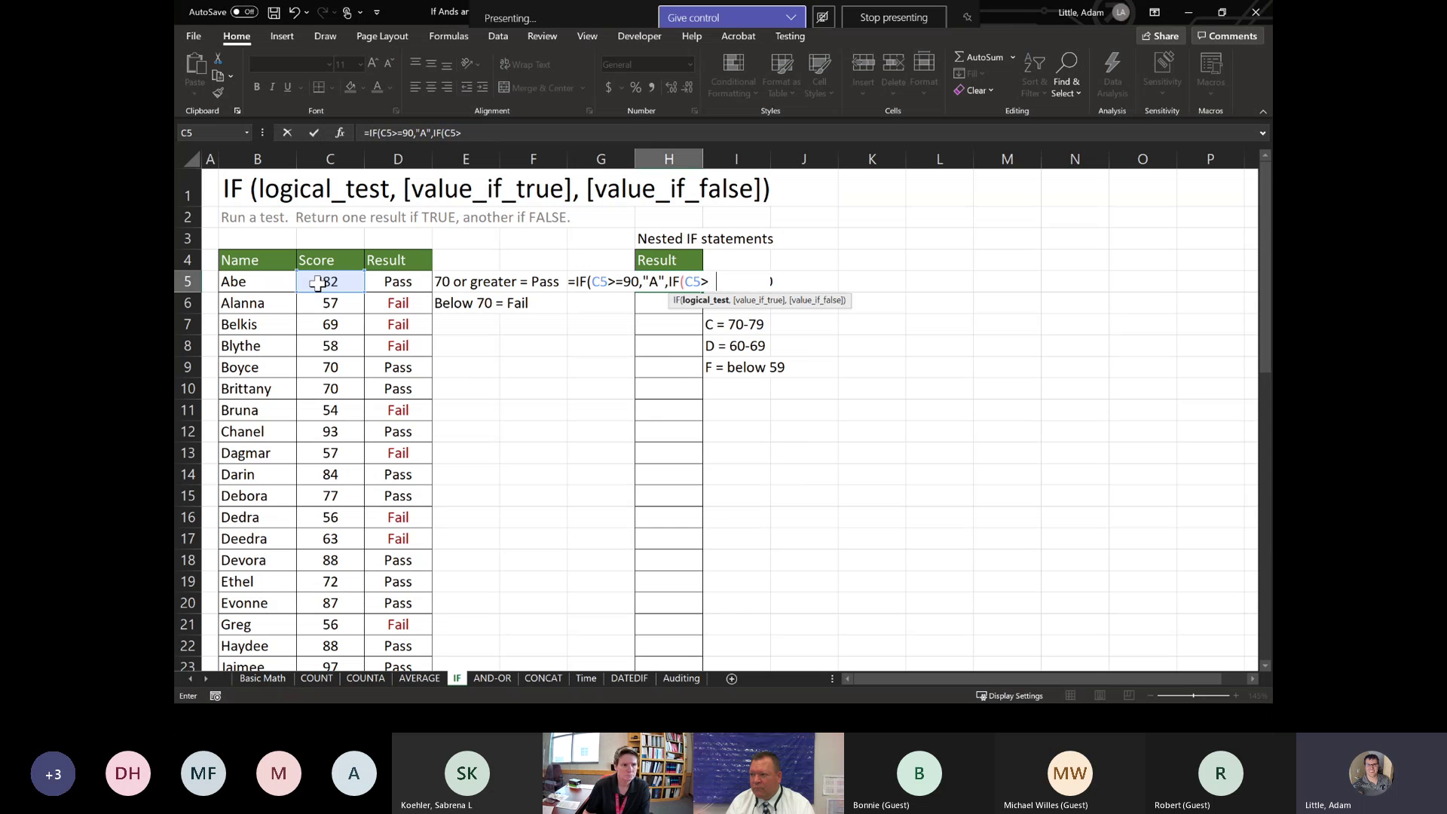
text(=80)
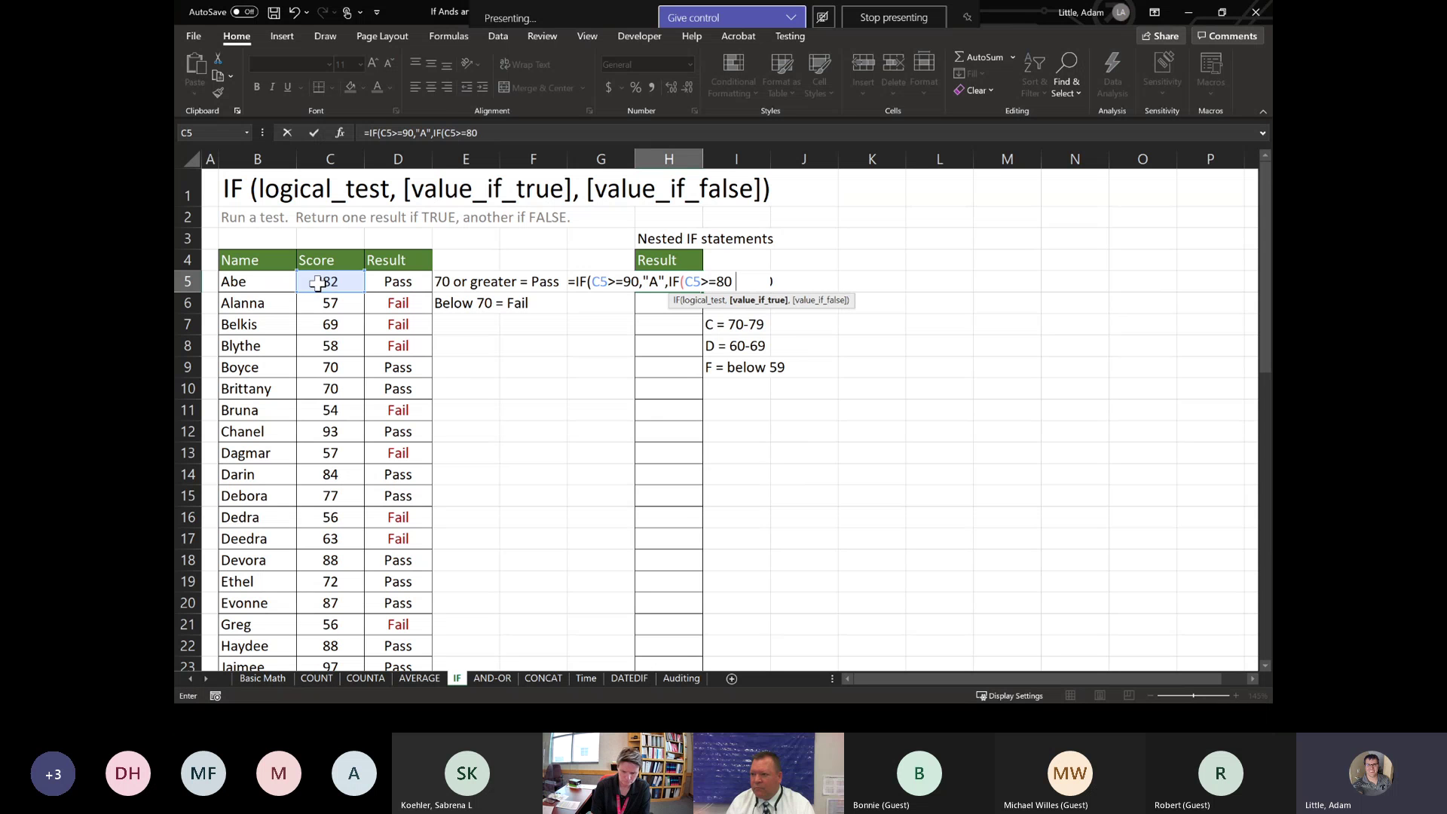
text(,"B")
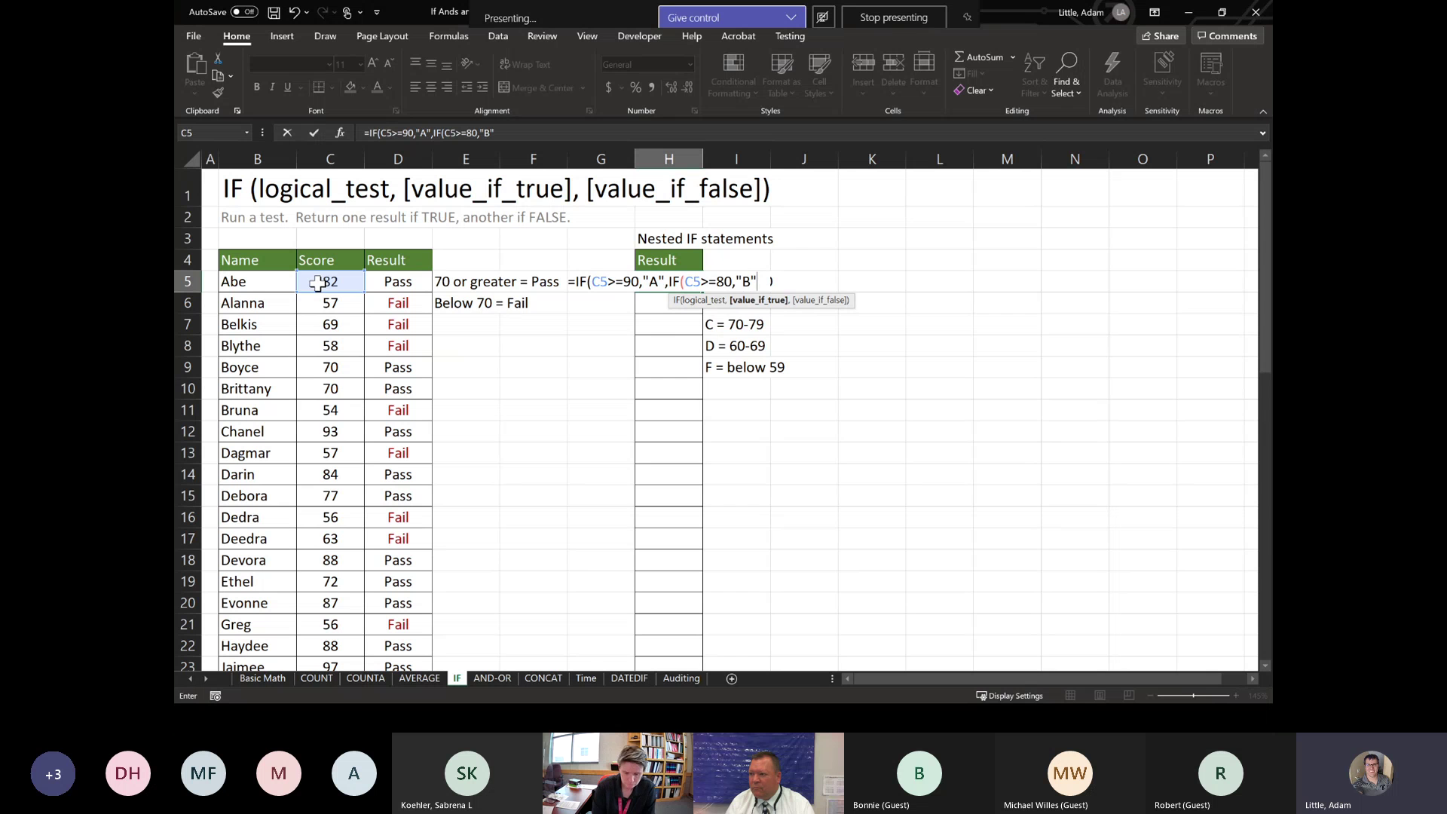
Step: Complete the H5 formula with IF(C5>=70,"C",IF(C5>=60,"D","F")))) as the remaining grade levels
text(,IF()
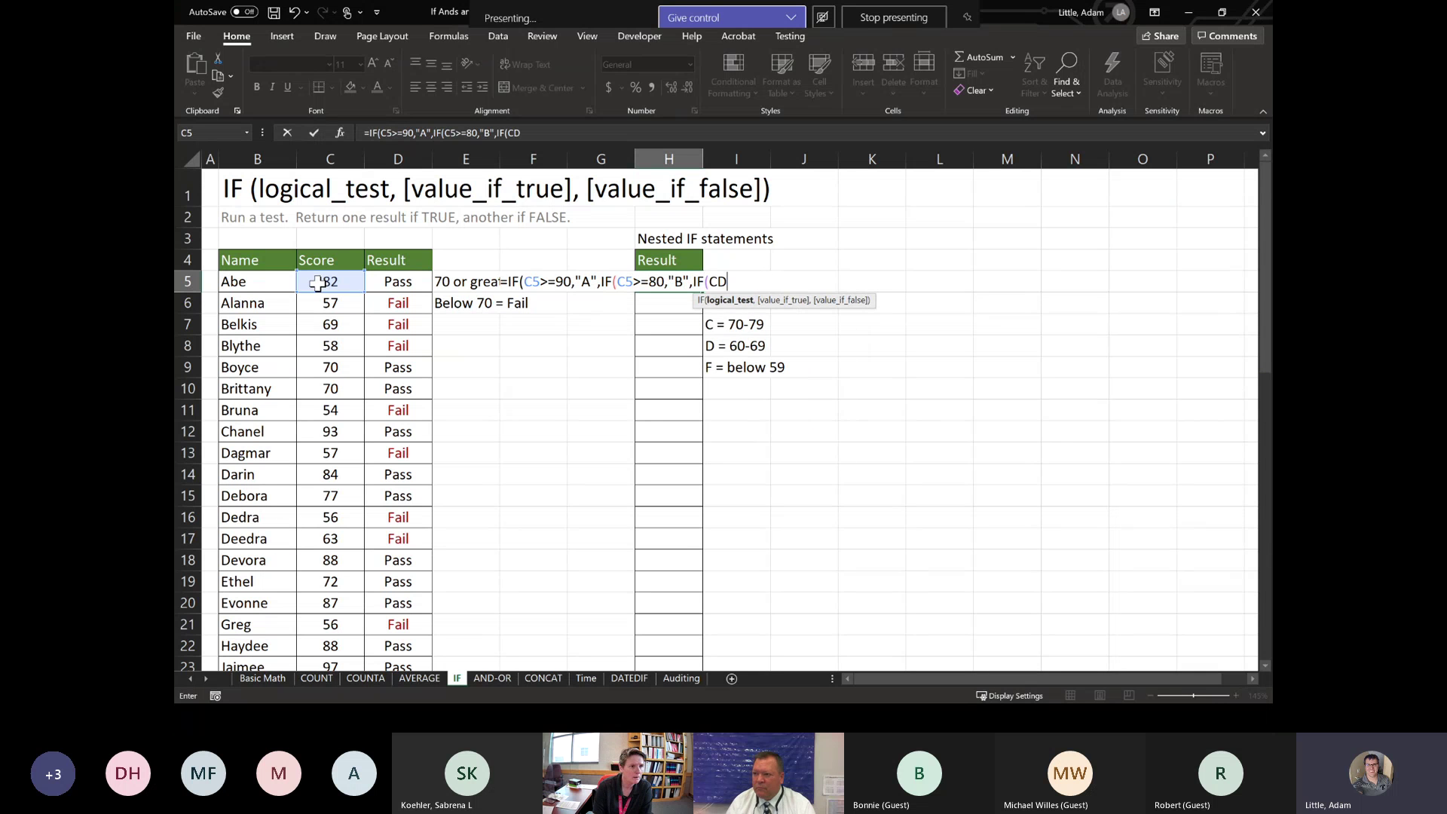
text(C5>=)
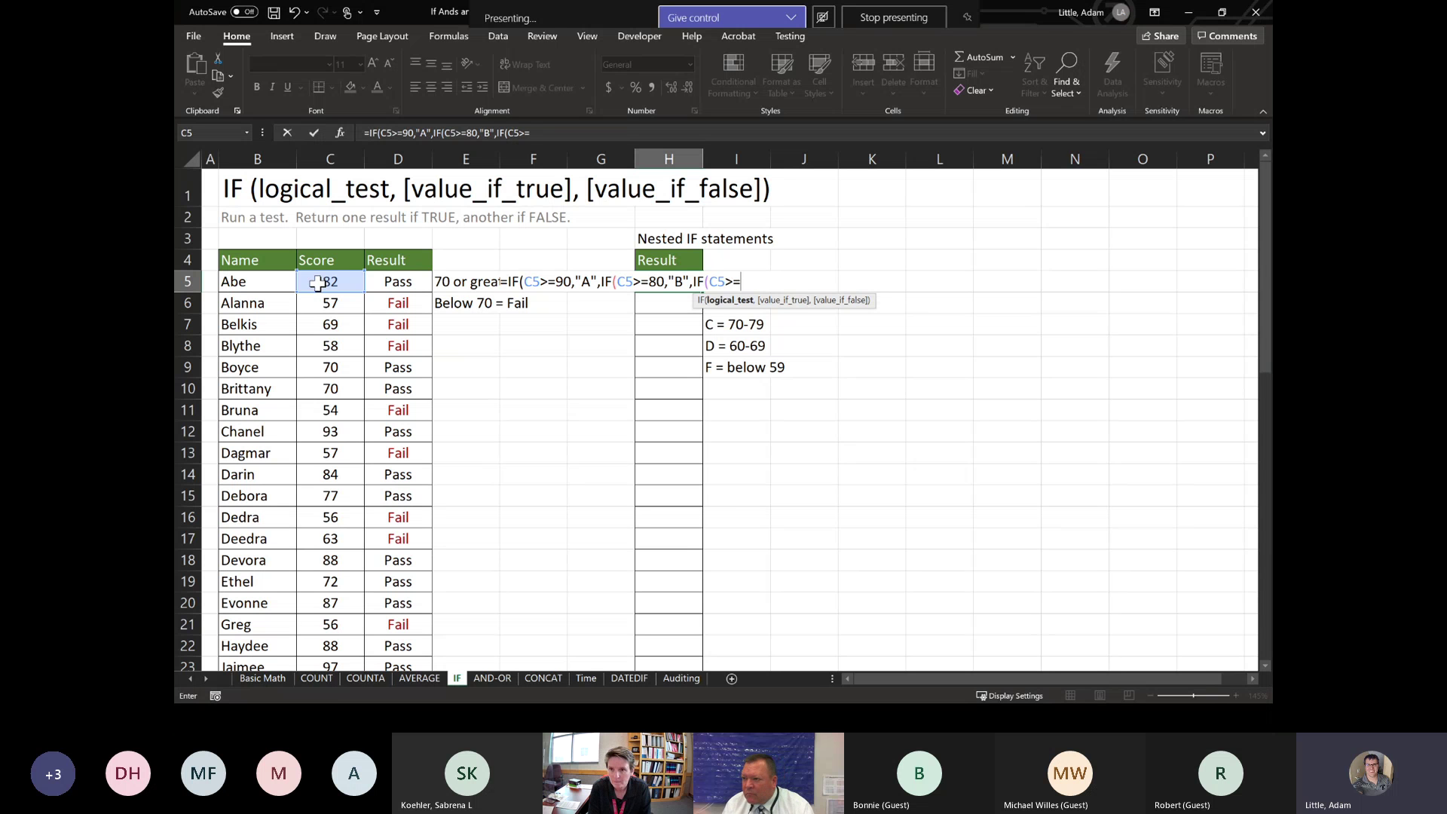
text(70,"C")
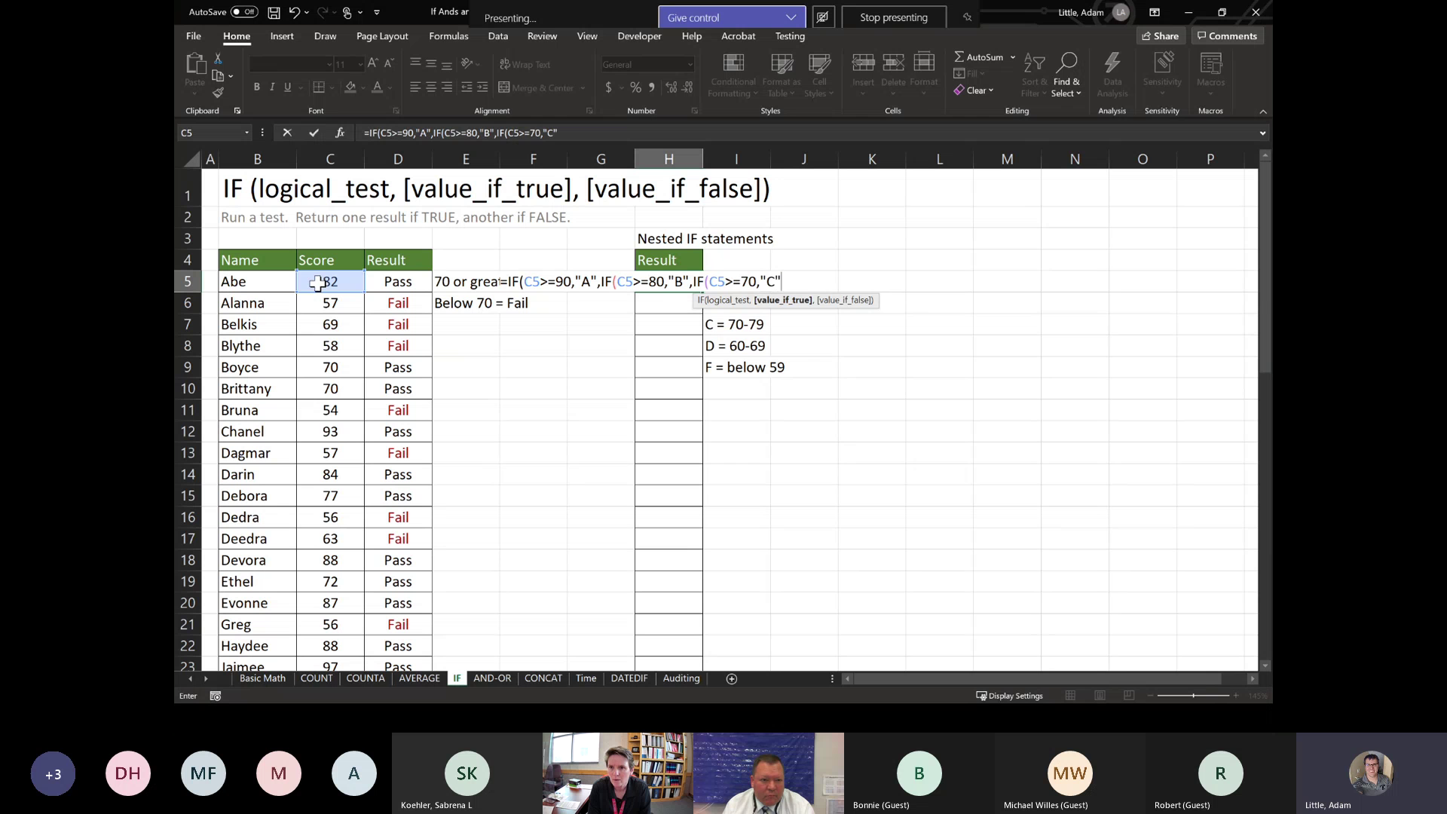
text(,IF()
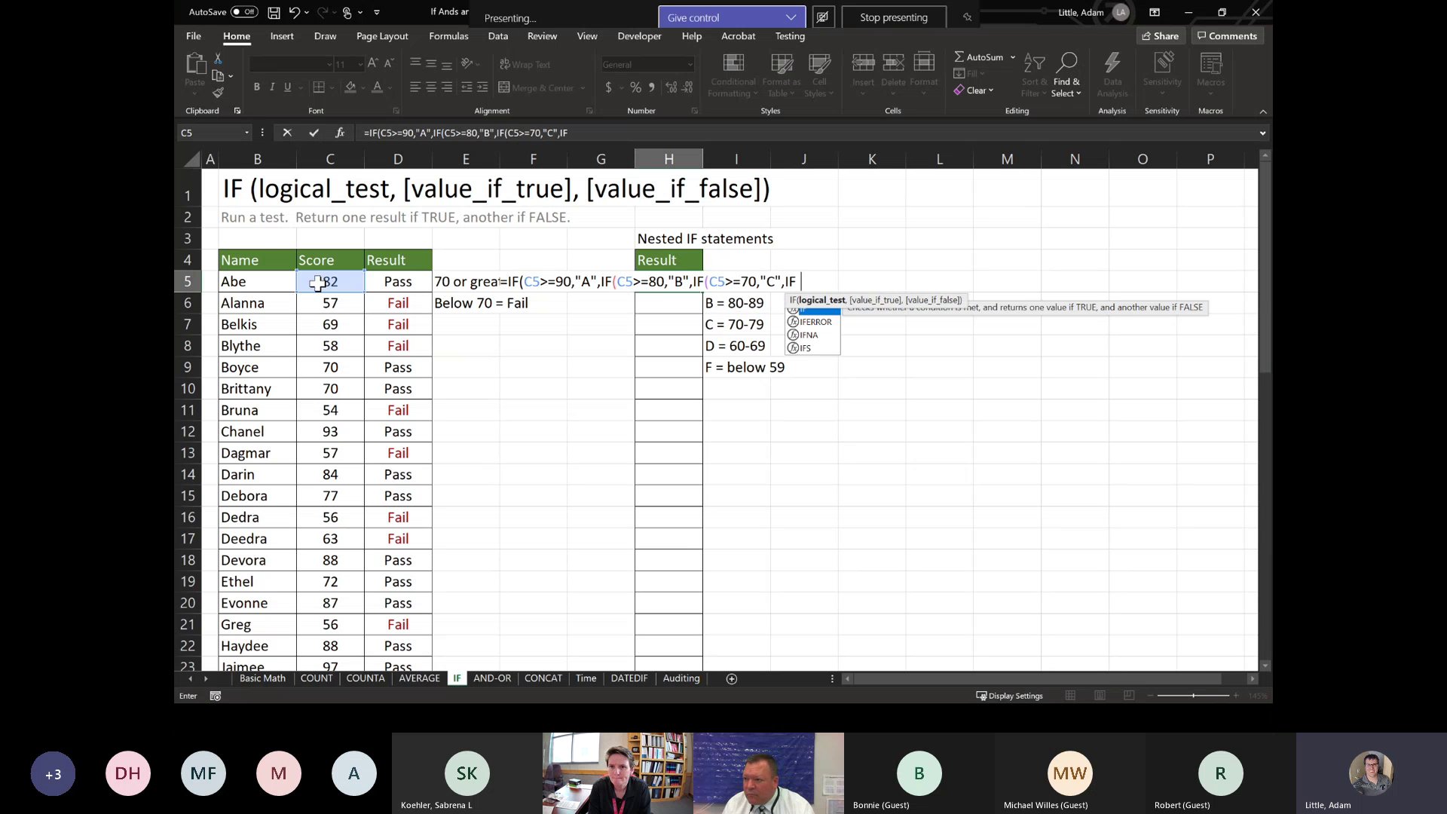
text(C5)
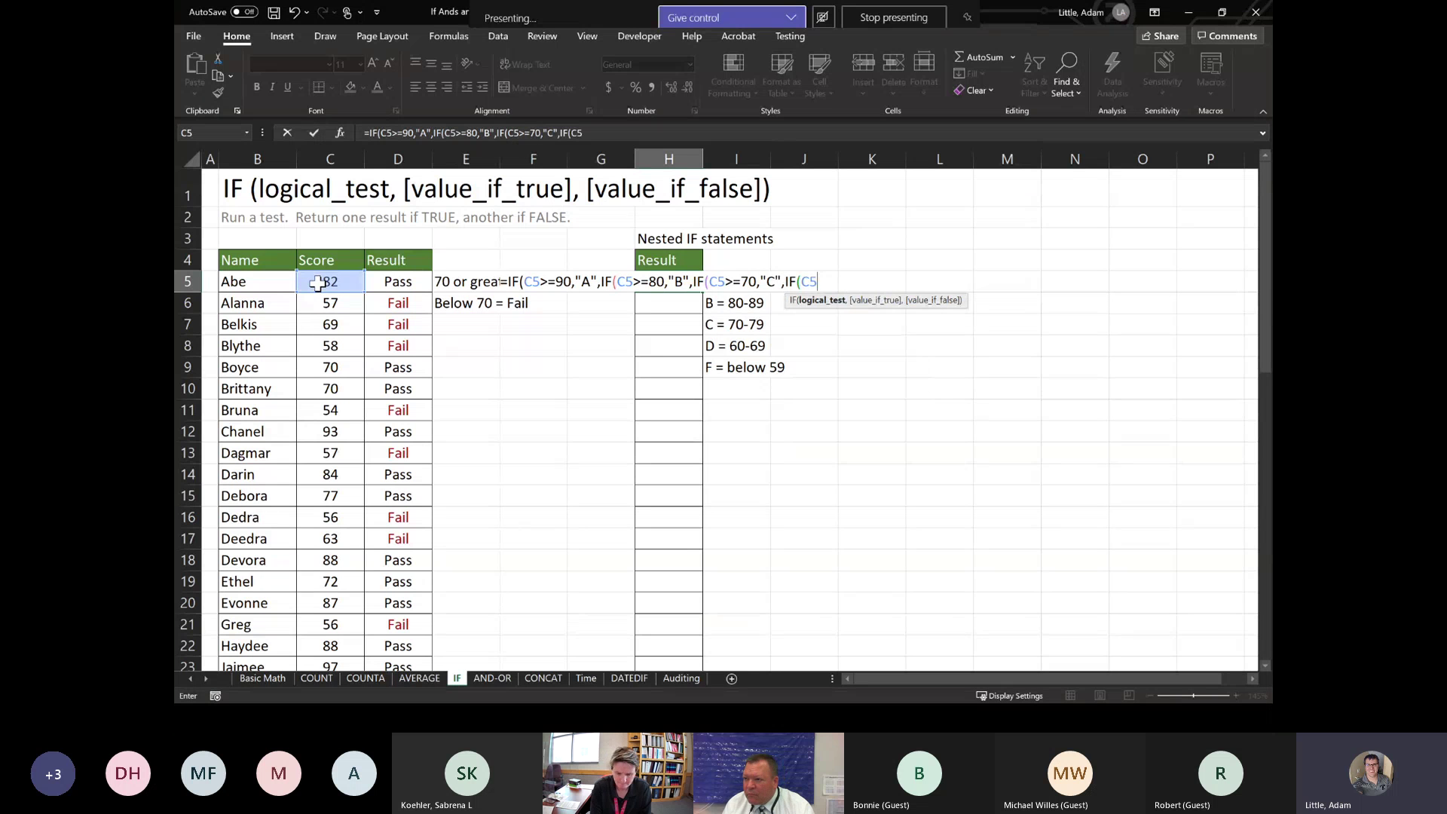
text(>=)
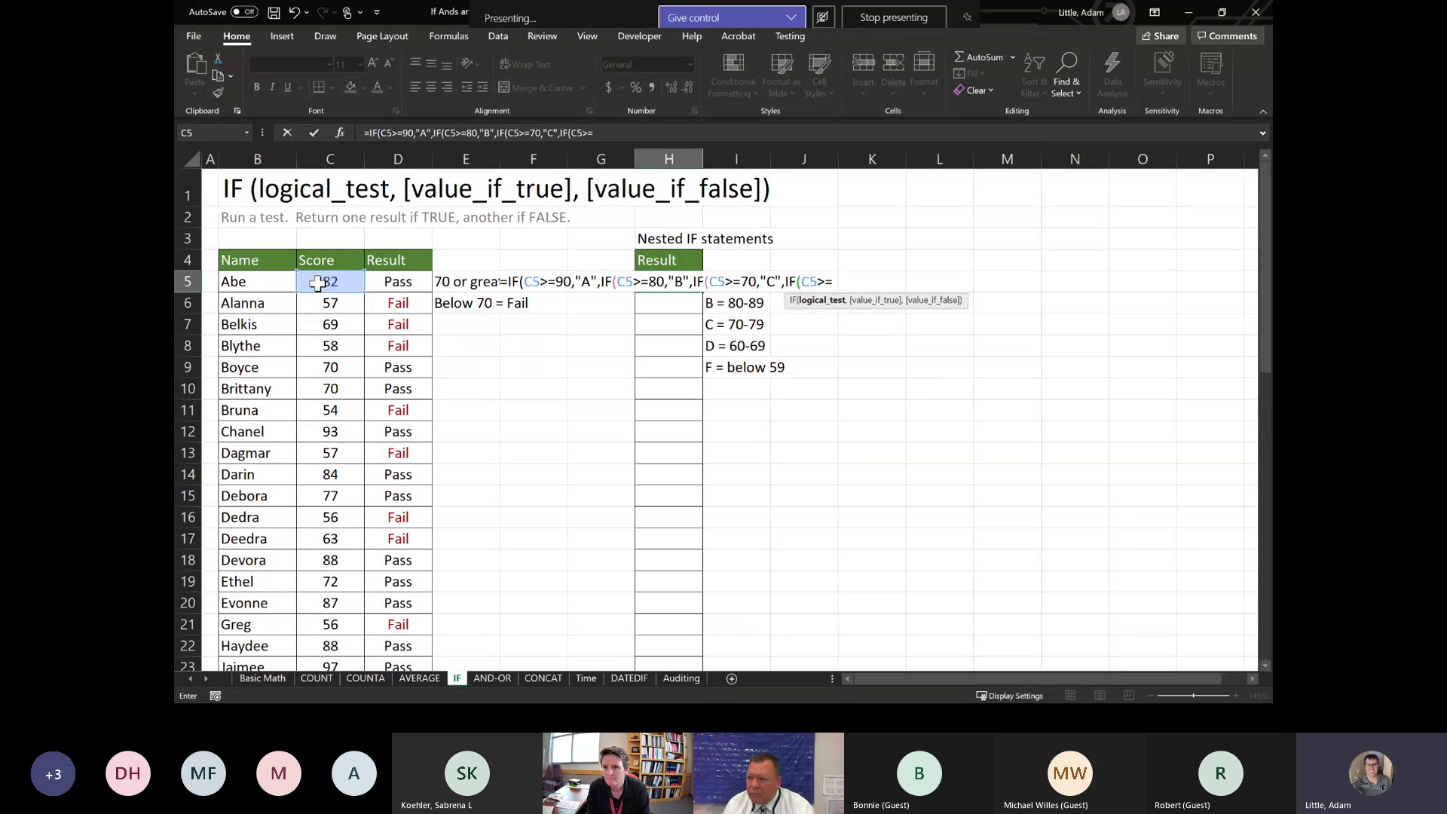
text(60)
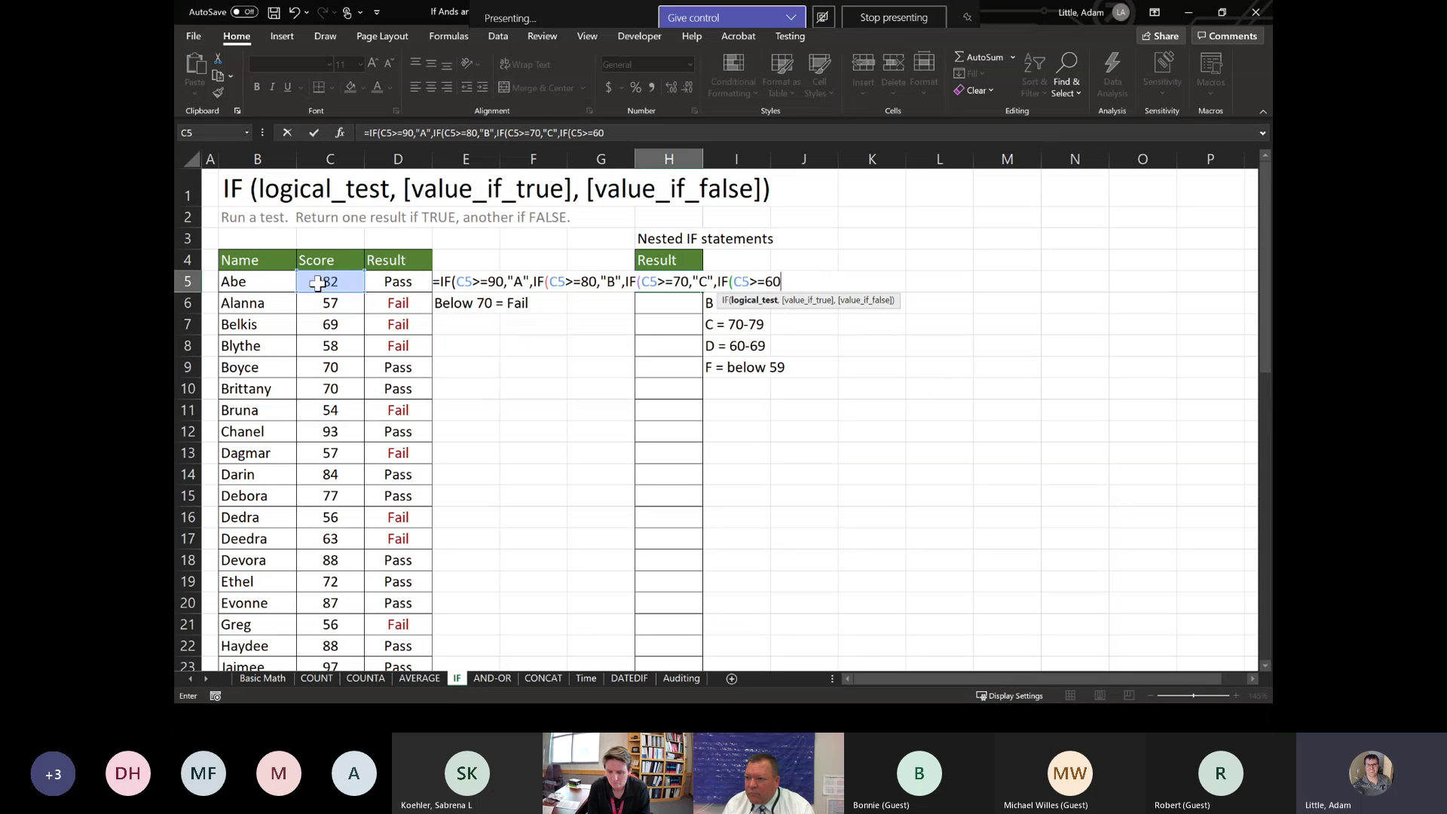
text(,"D",)
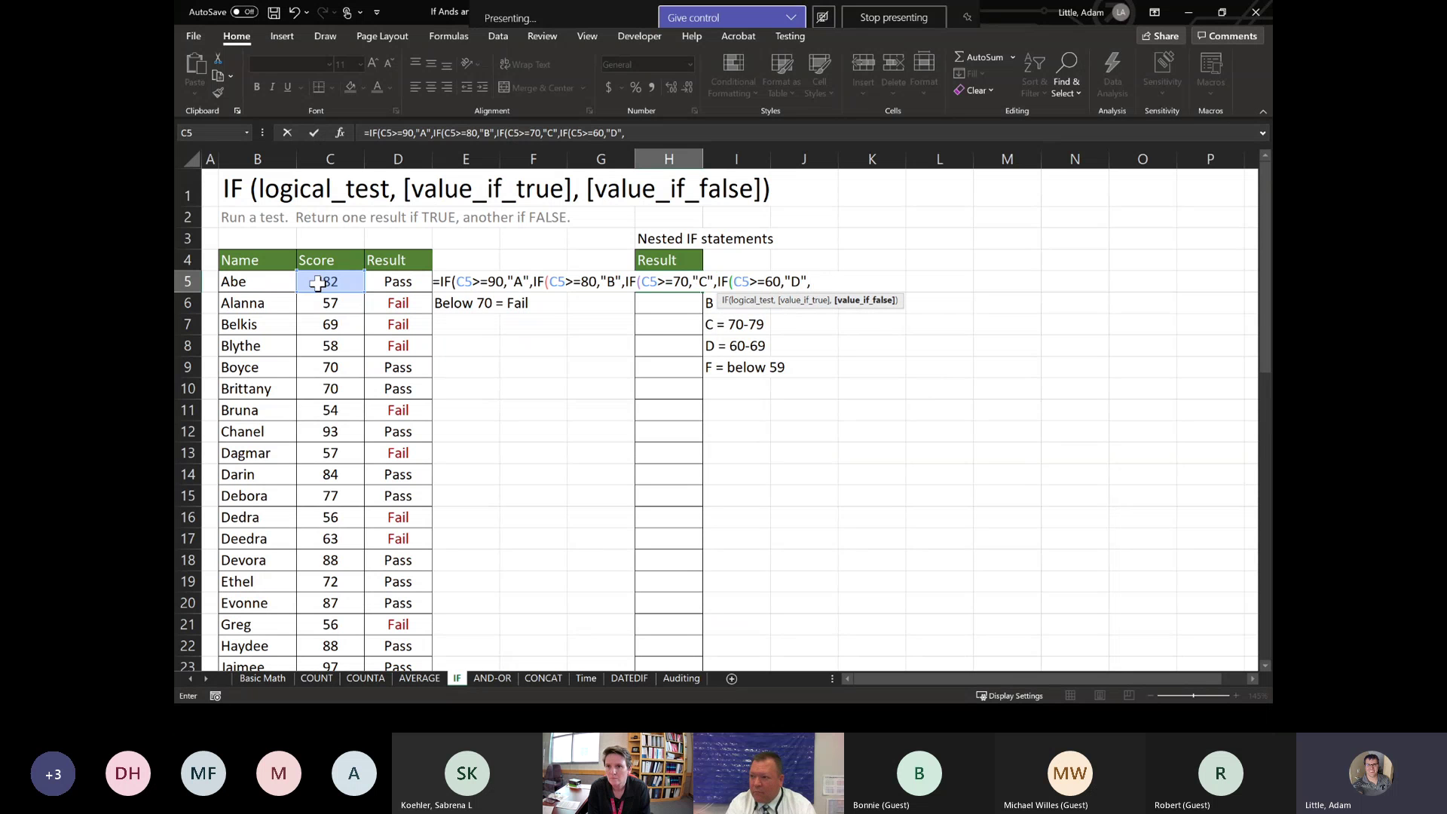
text("F")))))
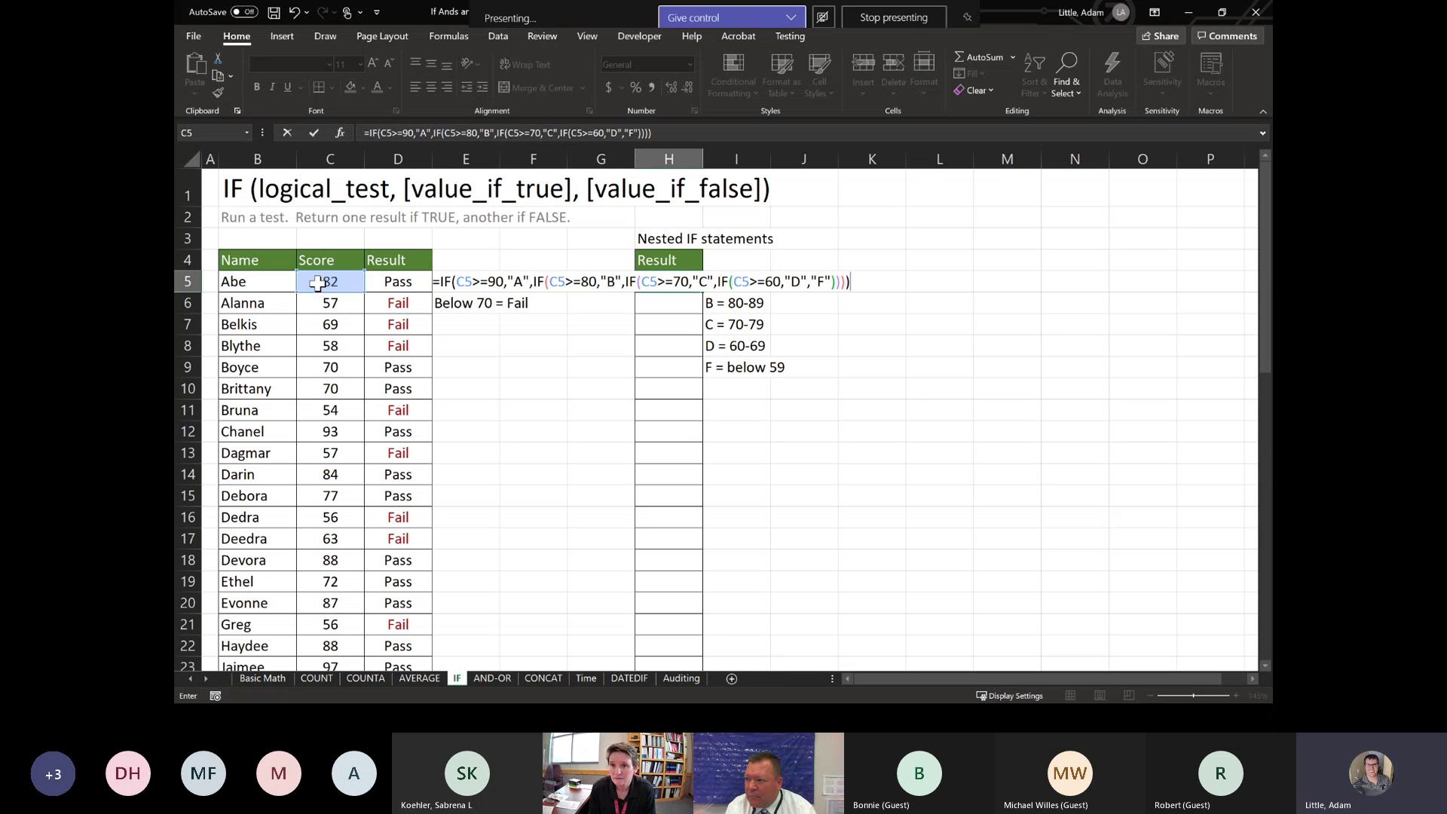
key(Return)
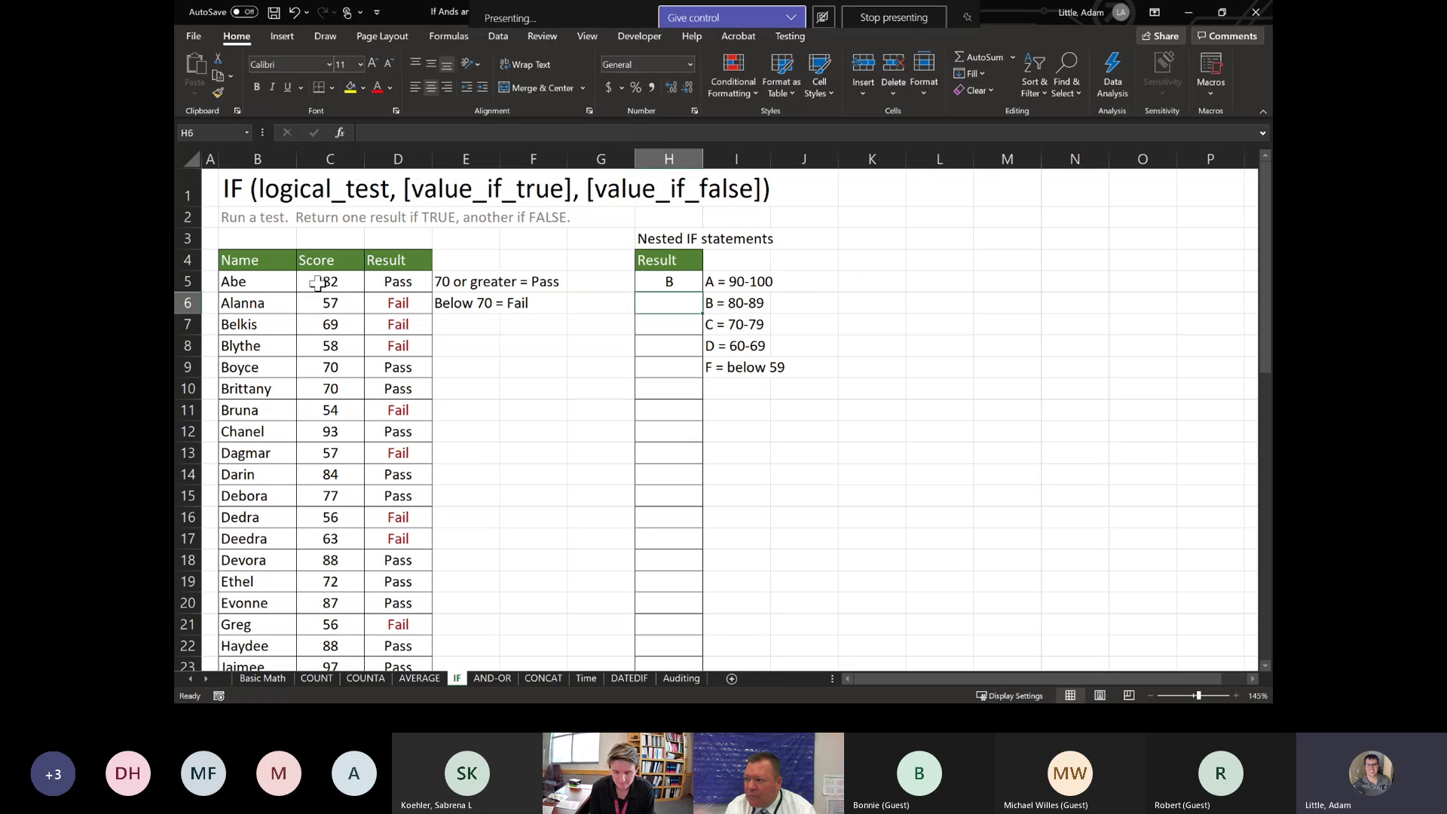
Step: Fill the nested IF formula from H5 down to row 54 and review the formula in H5
click(654, 282)
drag(702, 291, 660, 503)
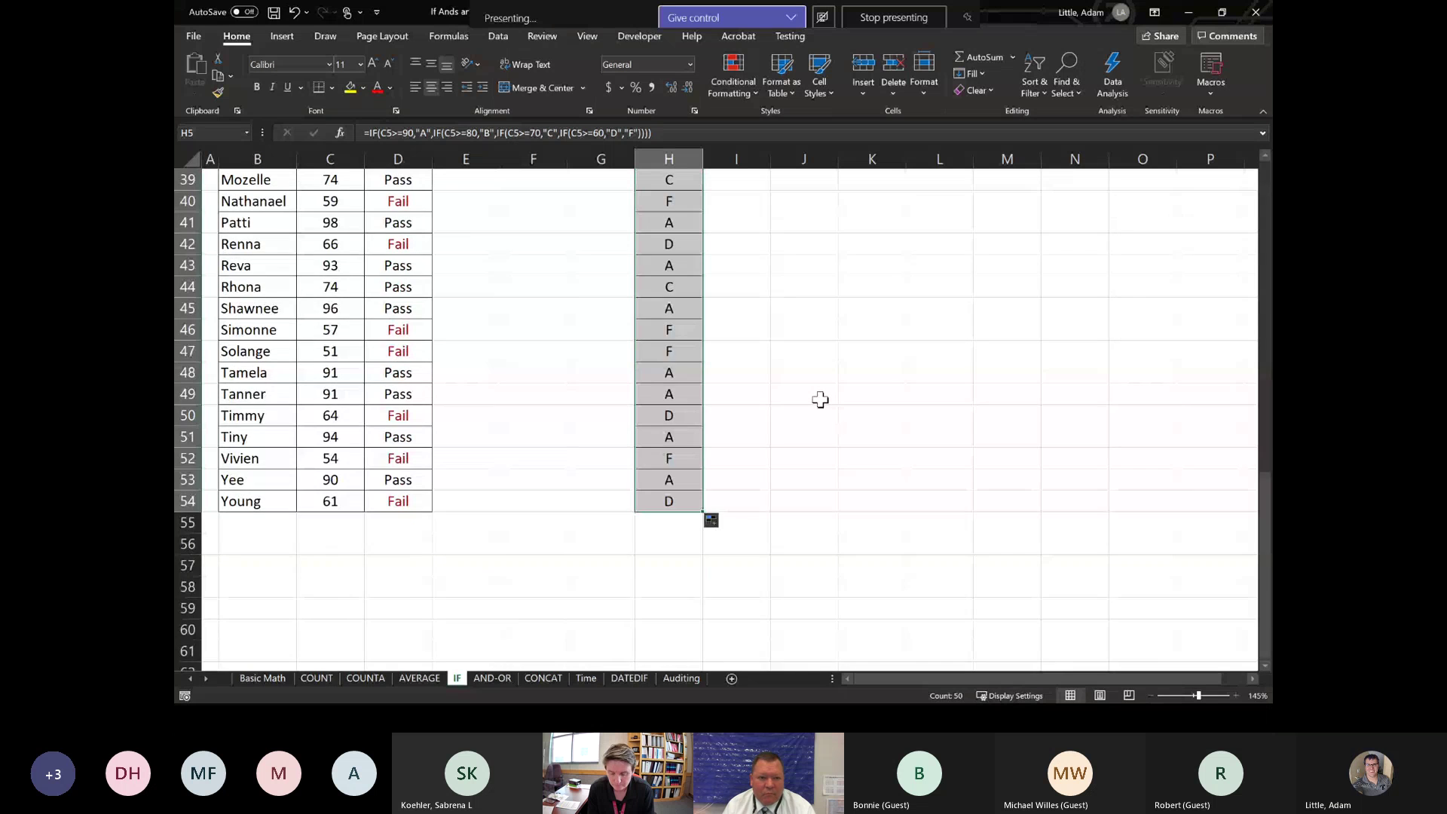
scroll(820, 400, up, 13)
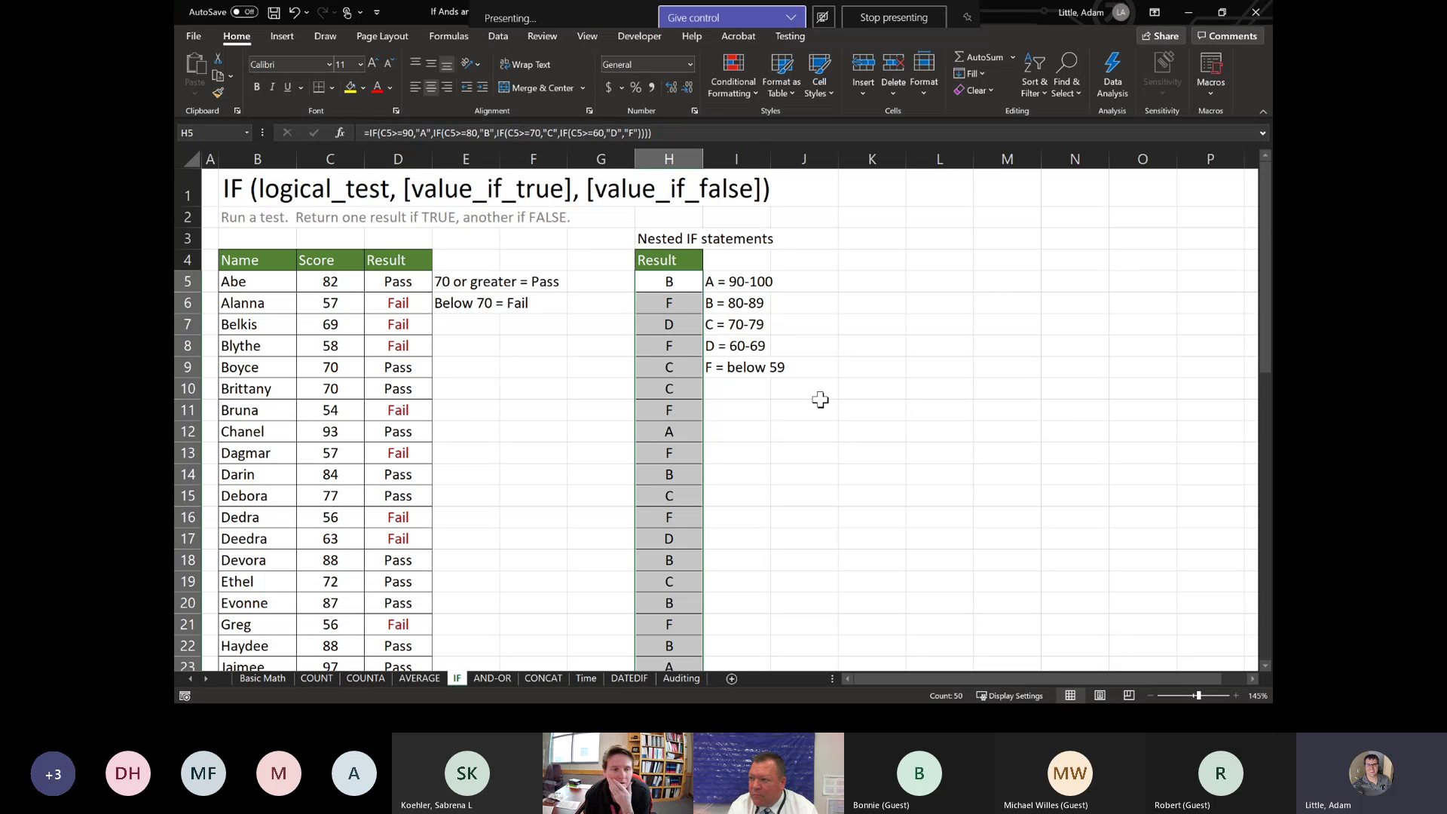
click(659, 282)
double_click(659, 281)
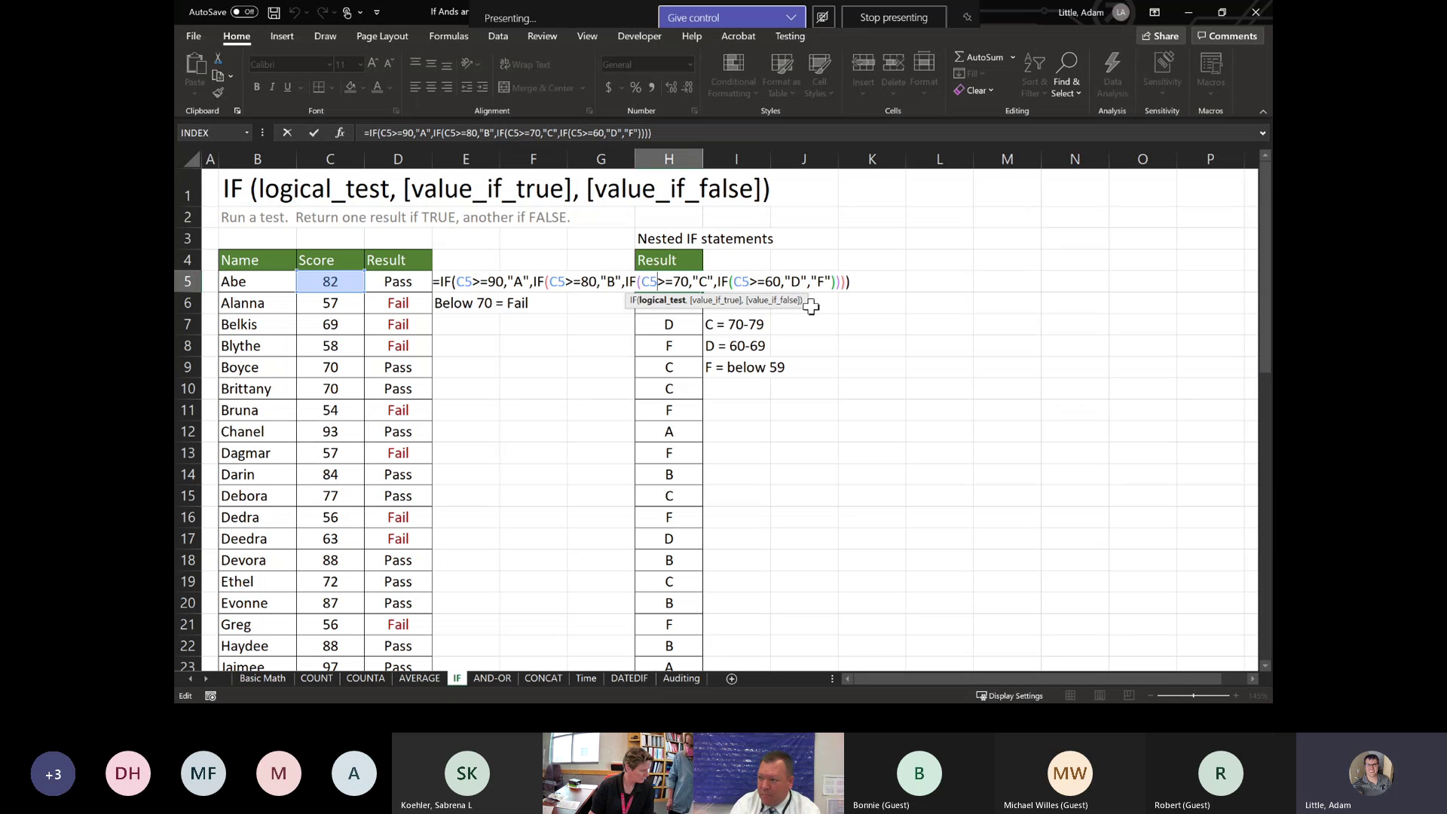
key(Return)
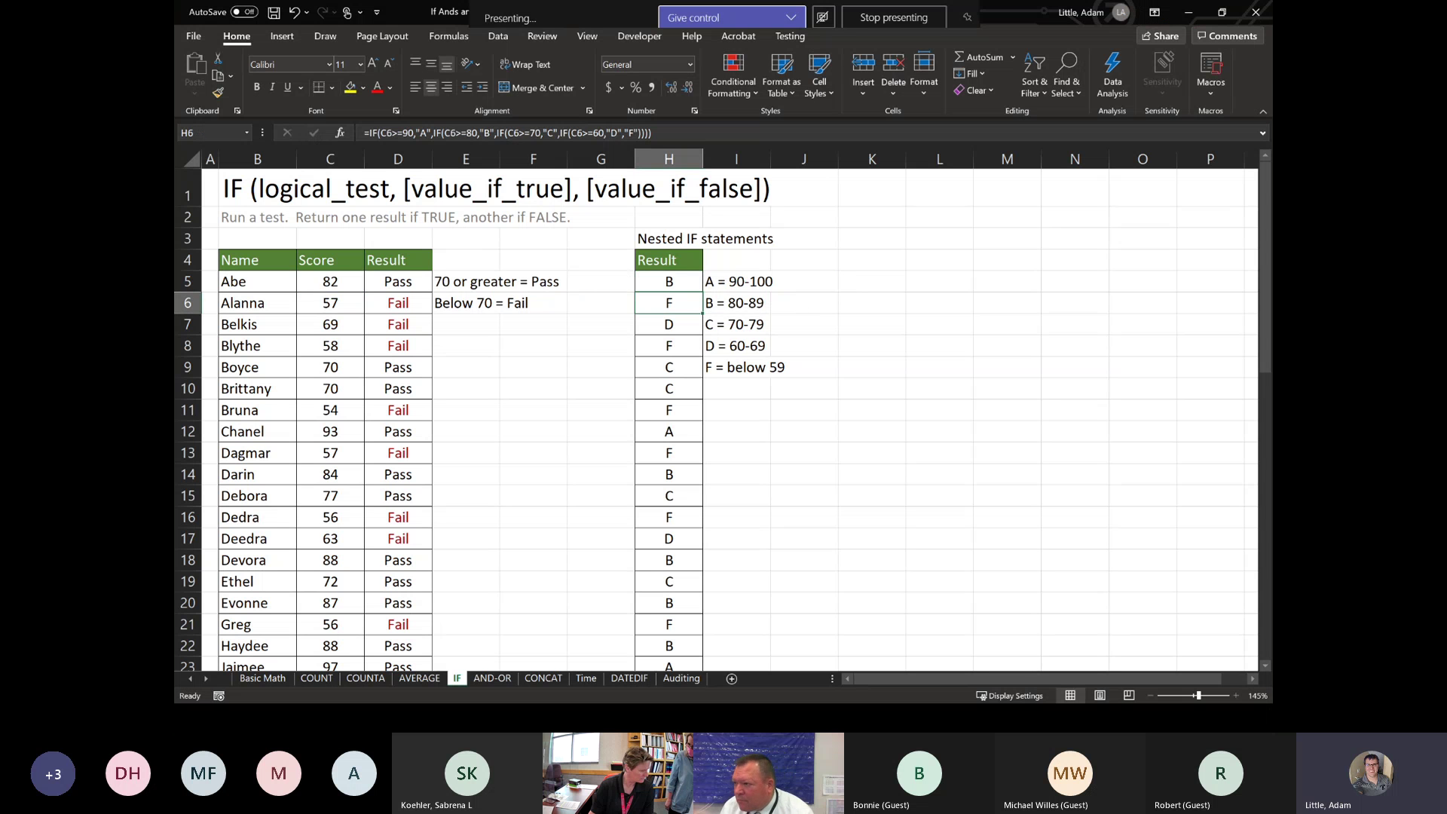
click(1187, 15)
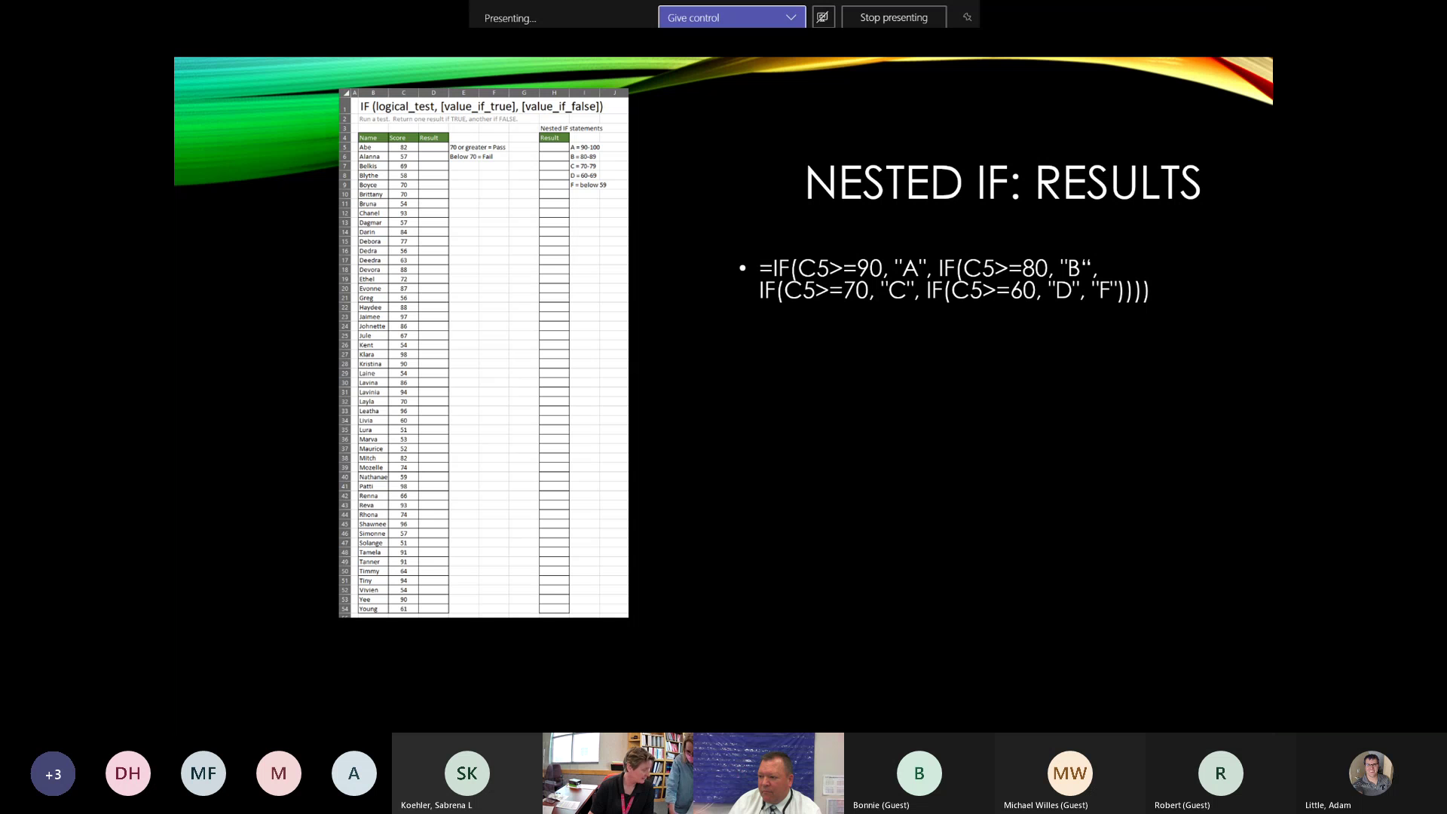
key(Right)
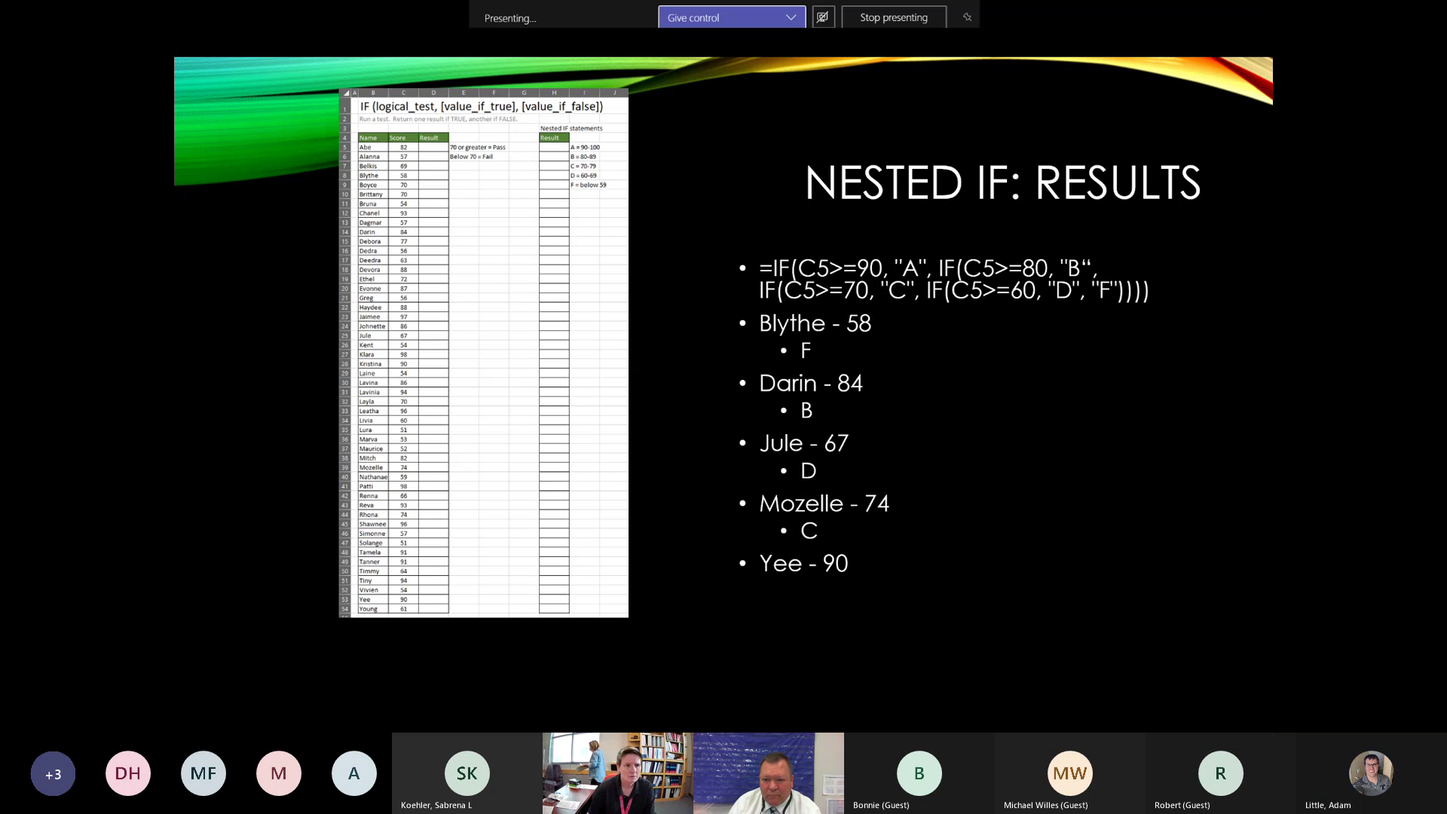
key(Right)
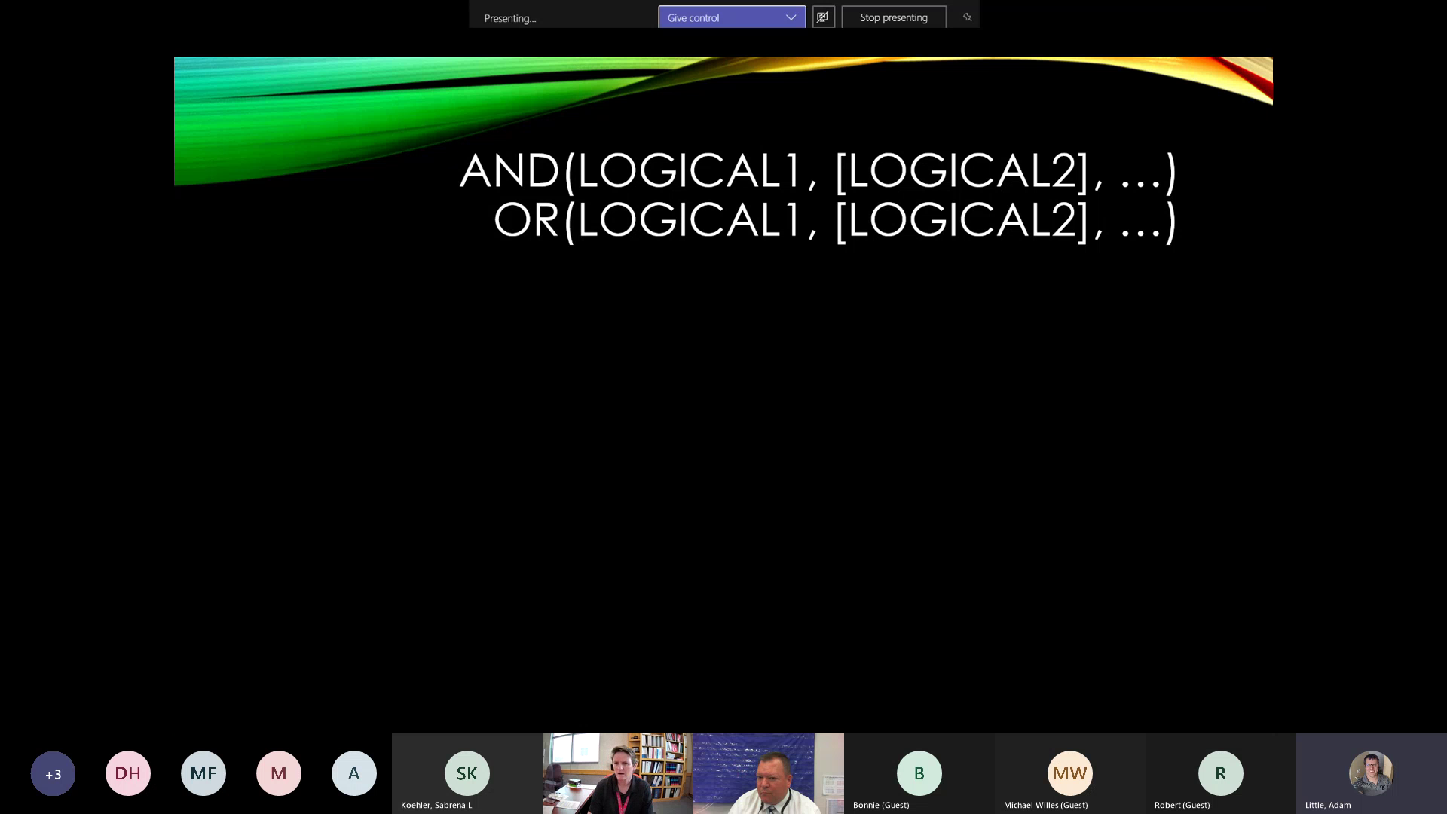
key(Right)
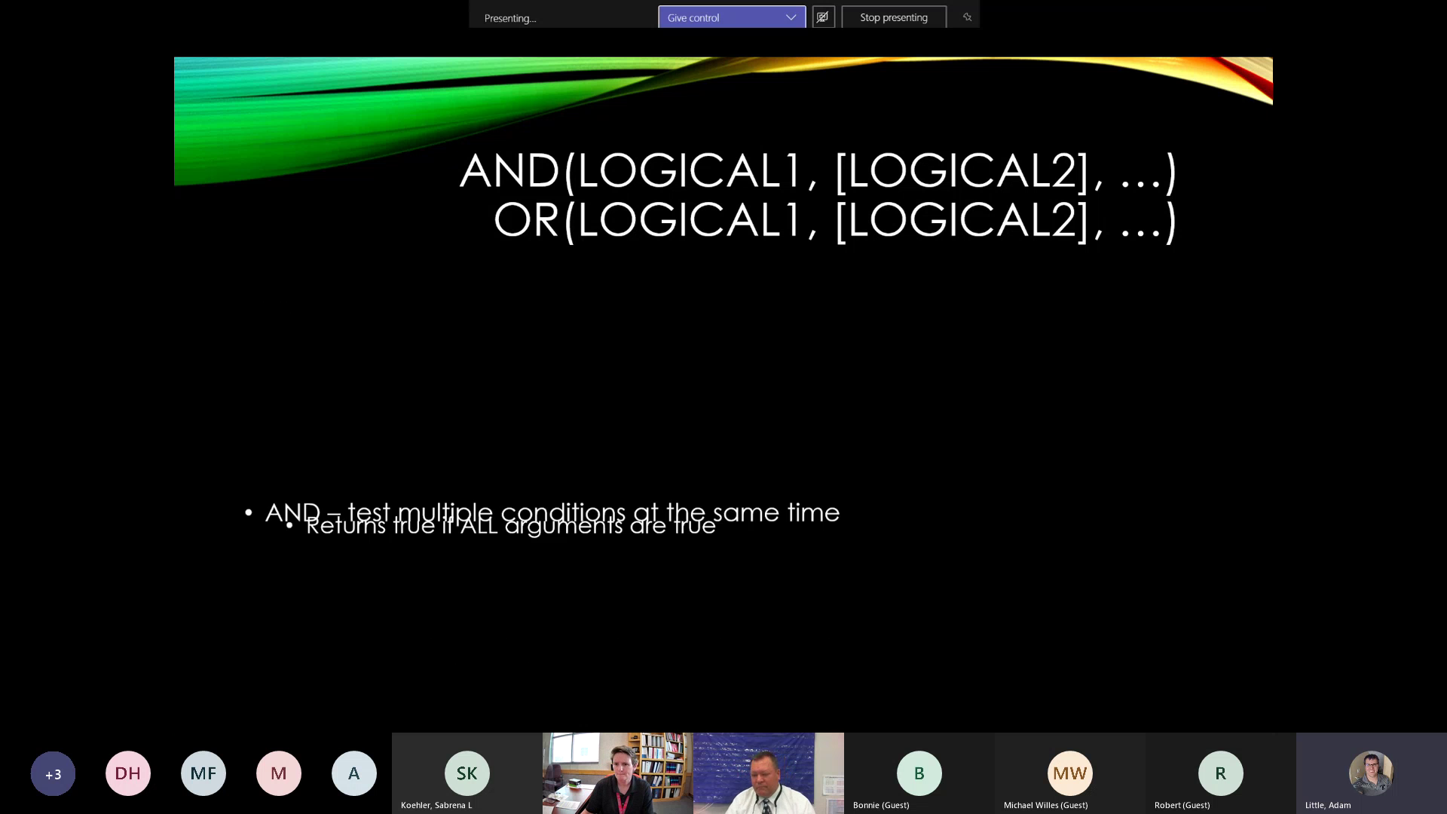
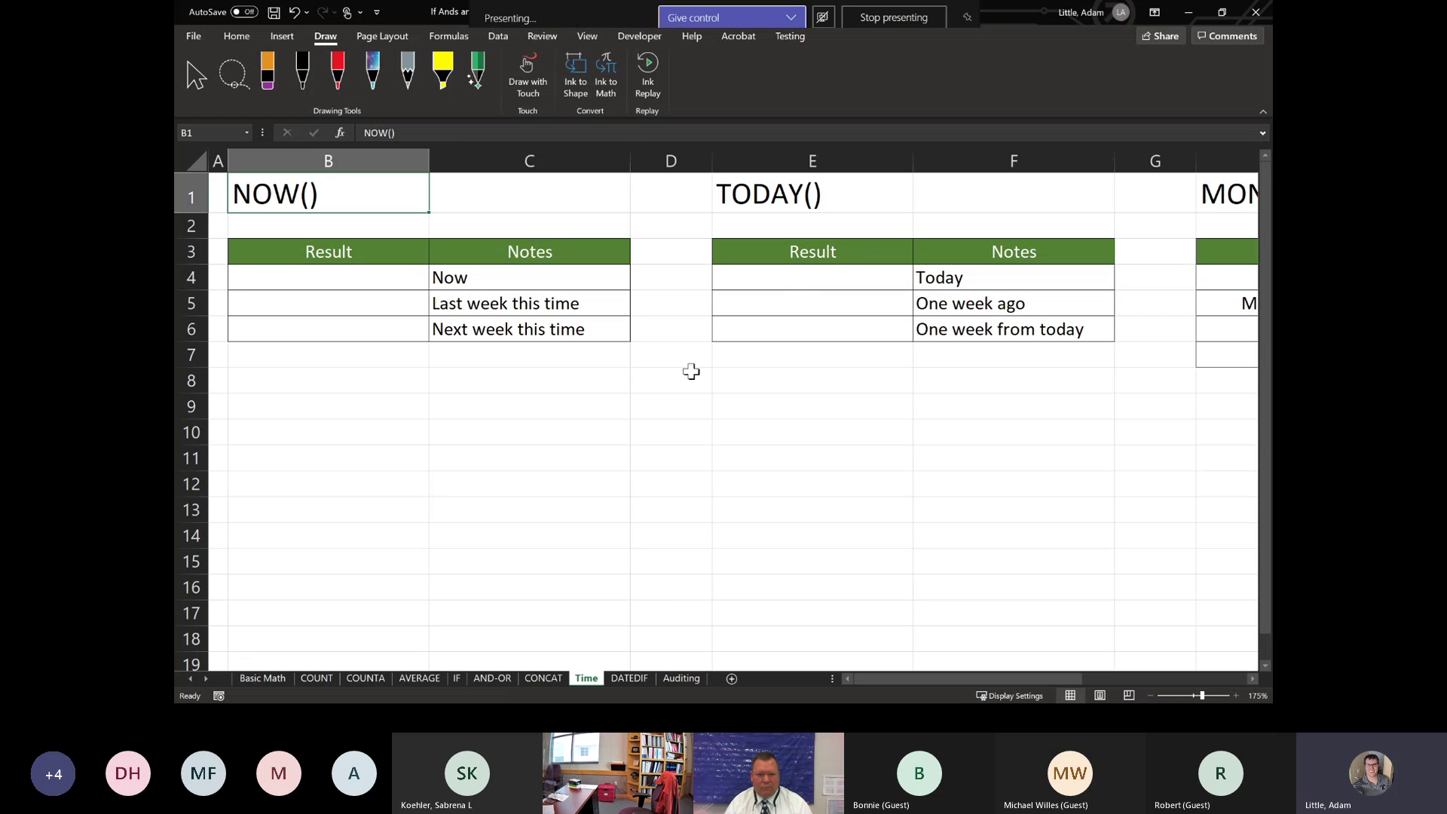
Step: Enter =NOW() in B4 as the result for the "Now" row
click(274, 275)
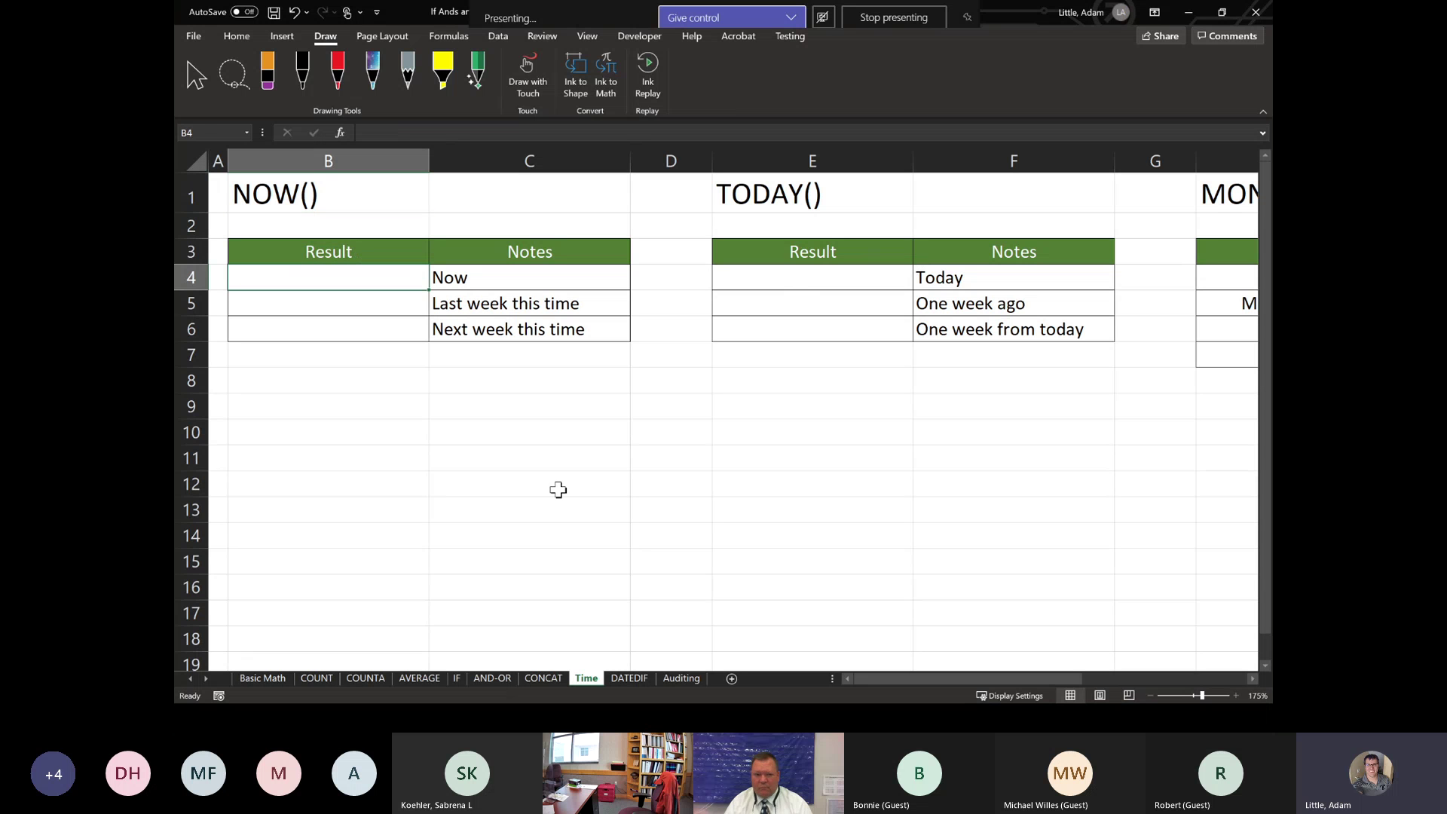
text(=NOW())
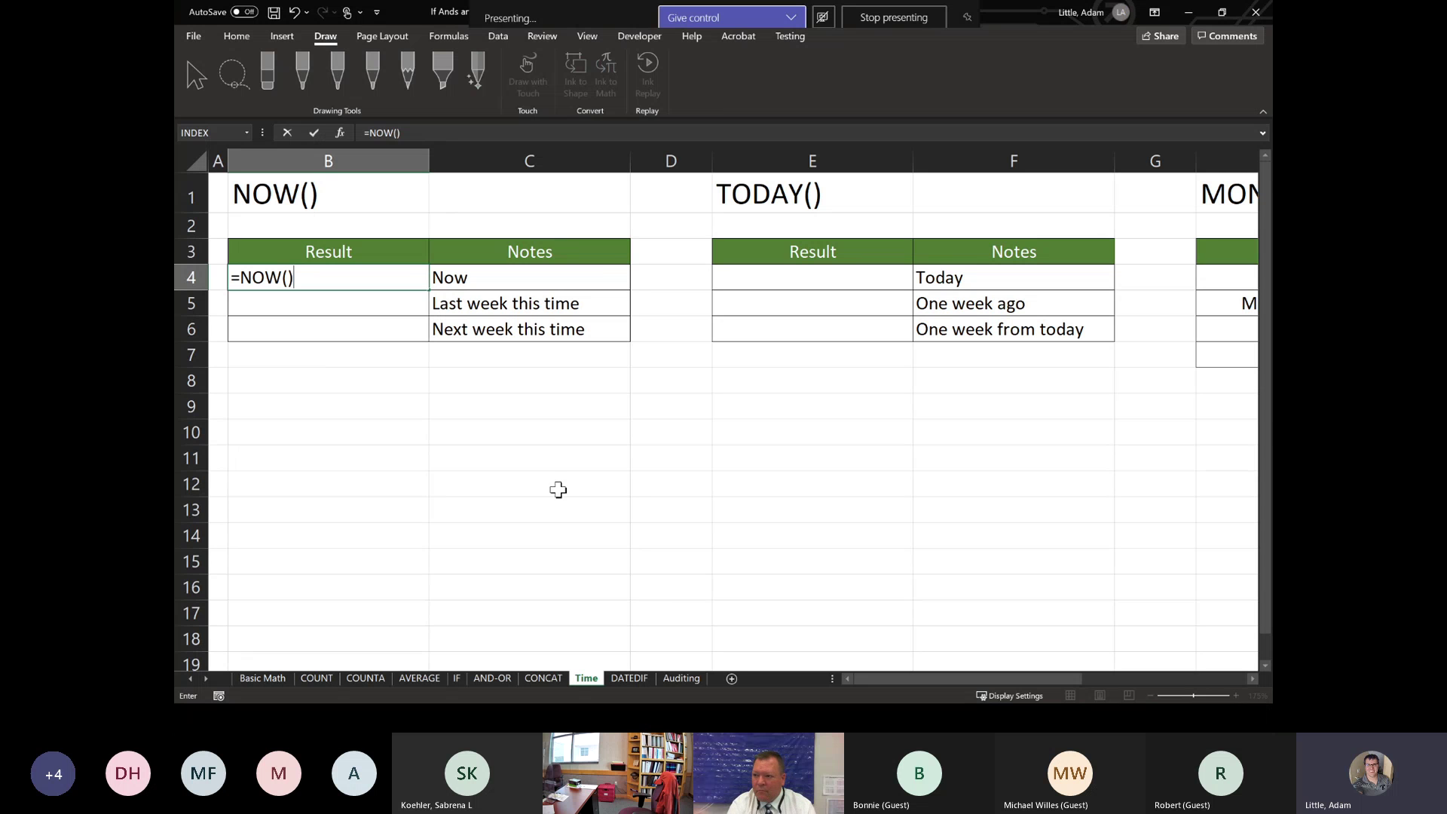
key(Return)
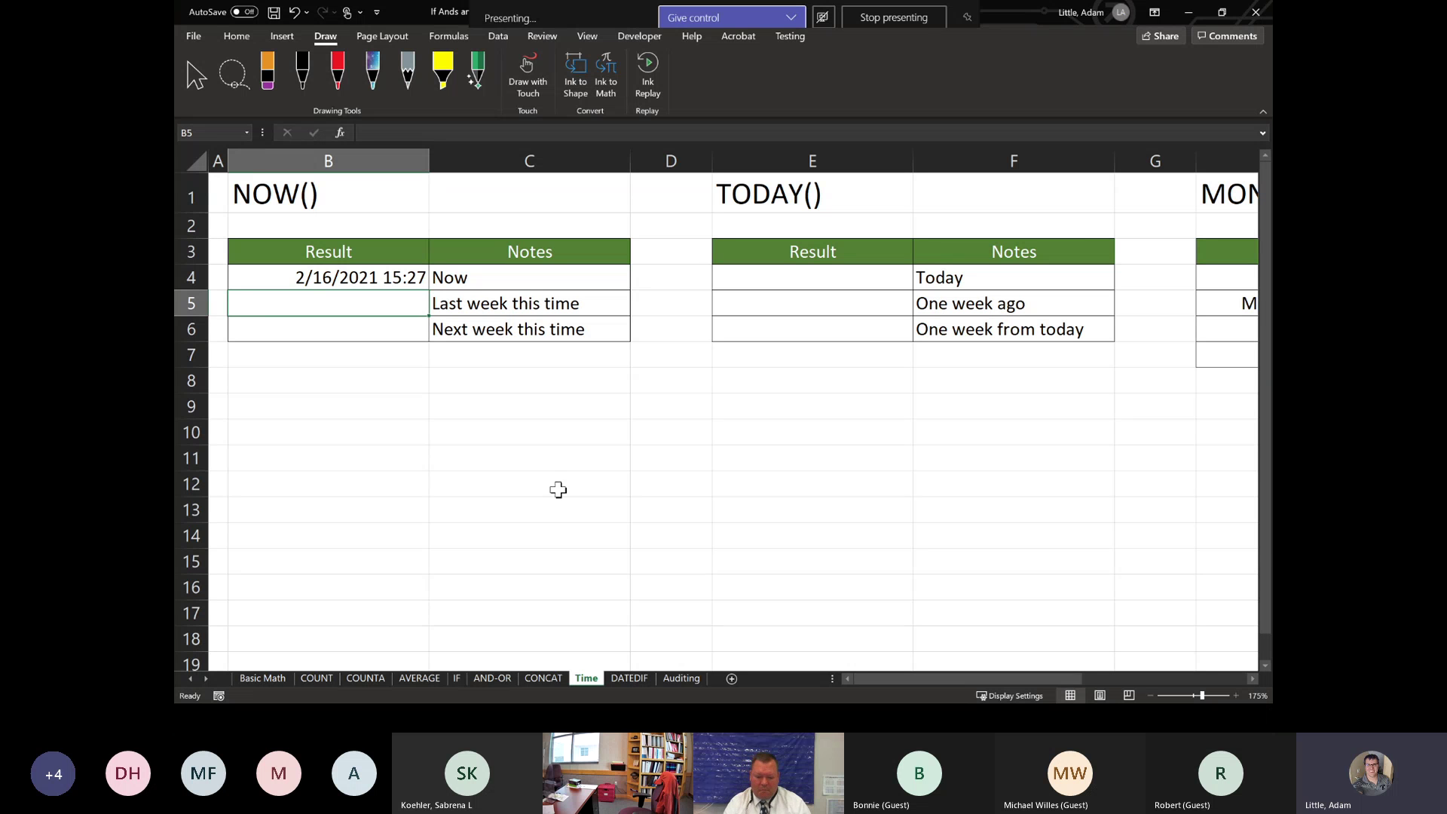
Step: Enter =NOW()-7 in B5 for last week this time and =NOW()+7 in B6 for next week this time
text(=NOW())
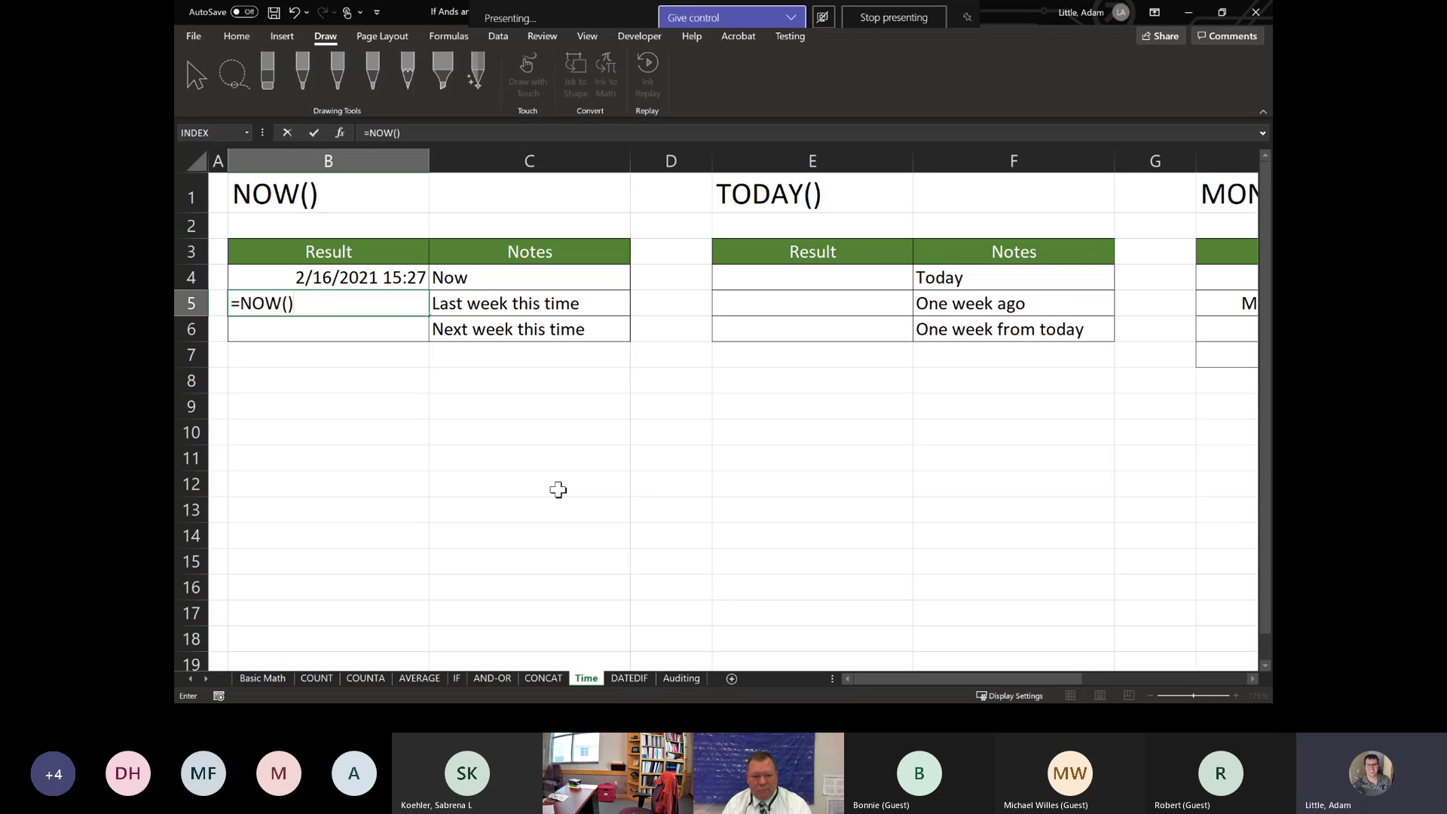
text(-7)
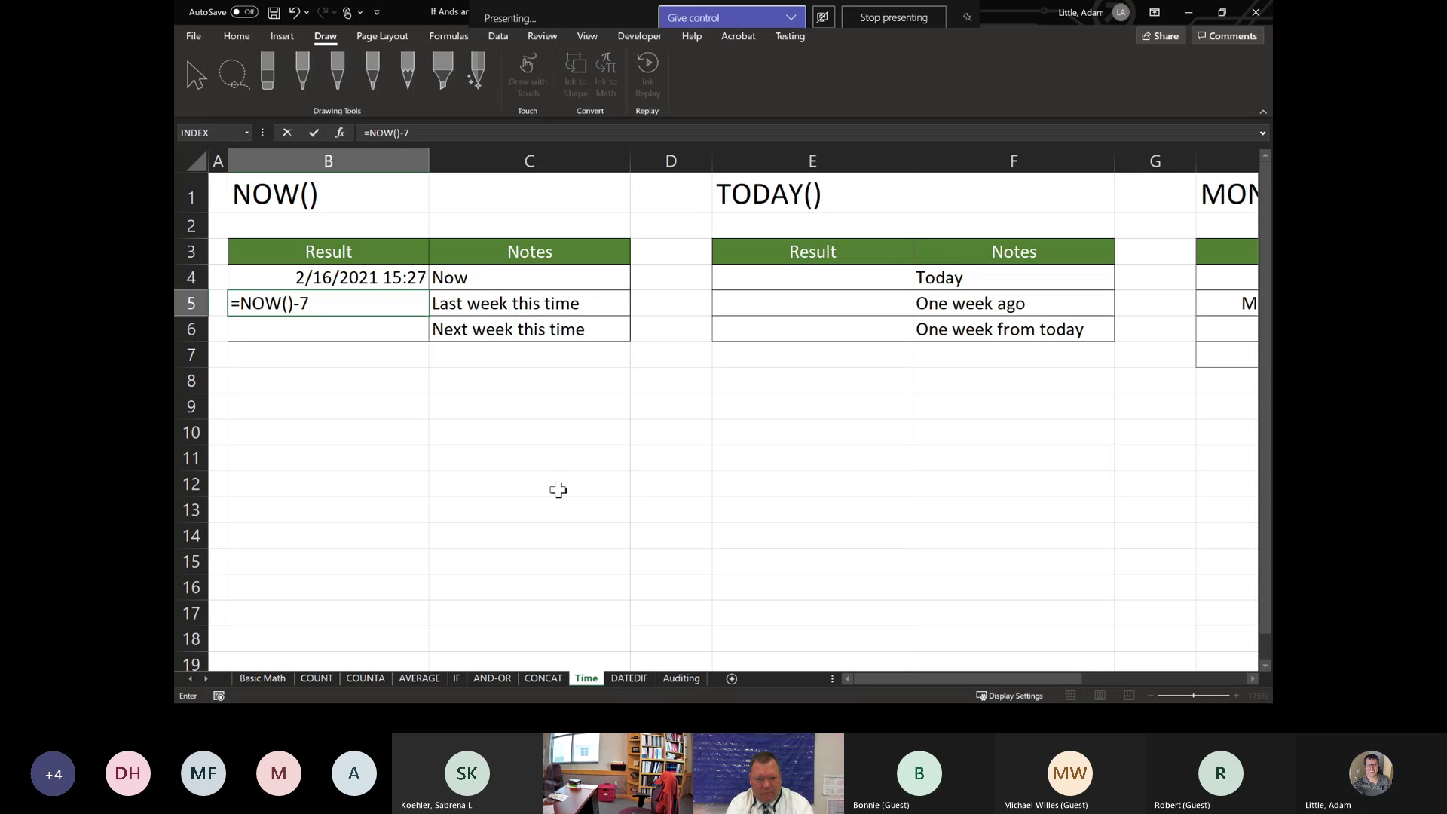
key(Return)
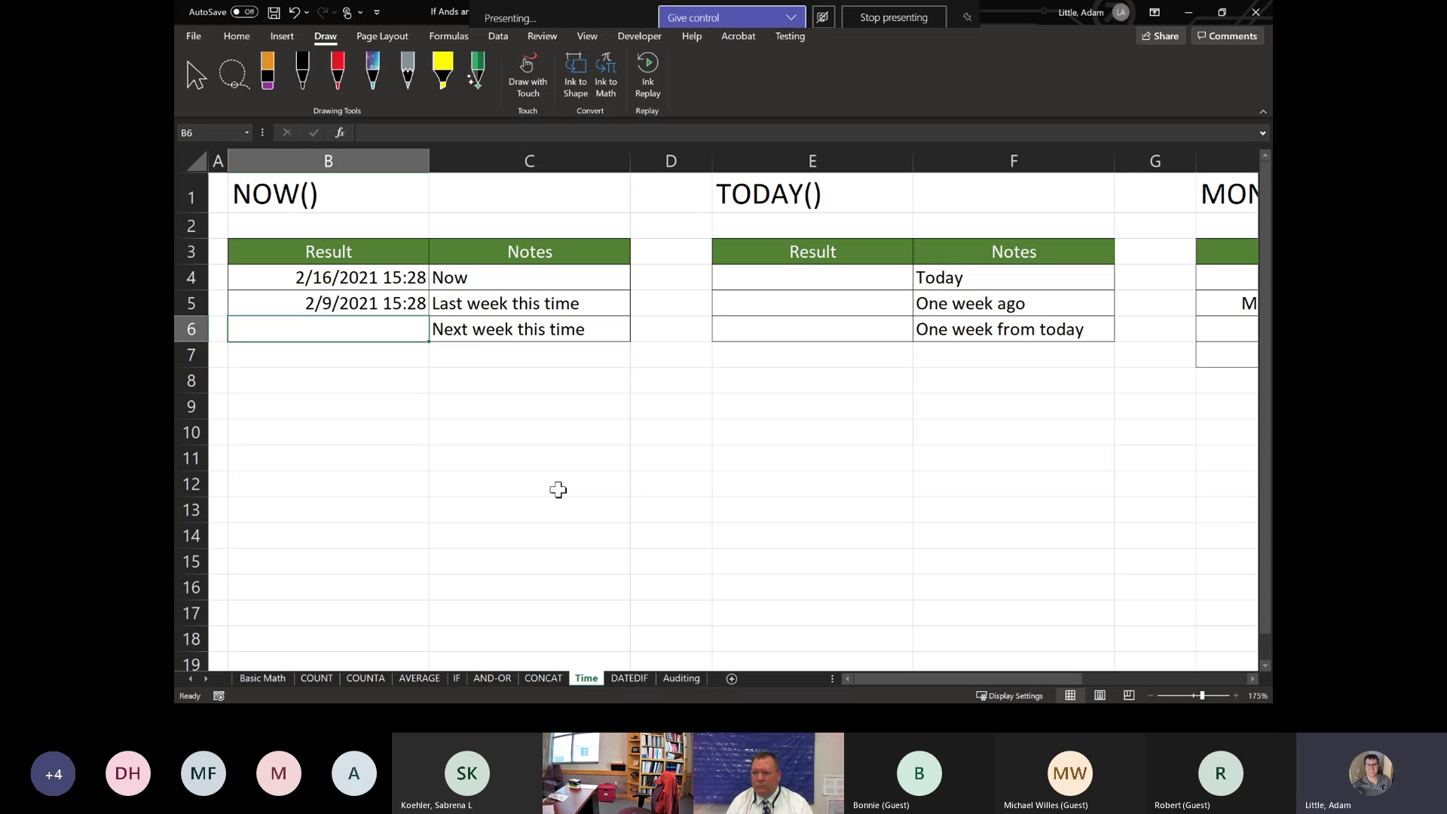
text(=NOW())
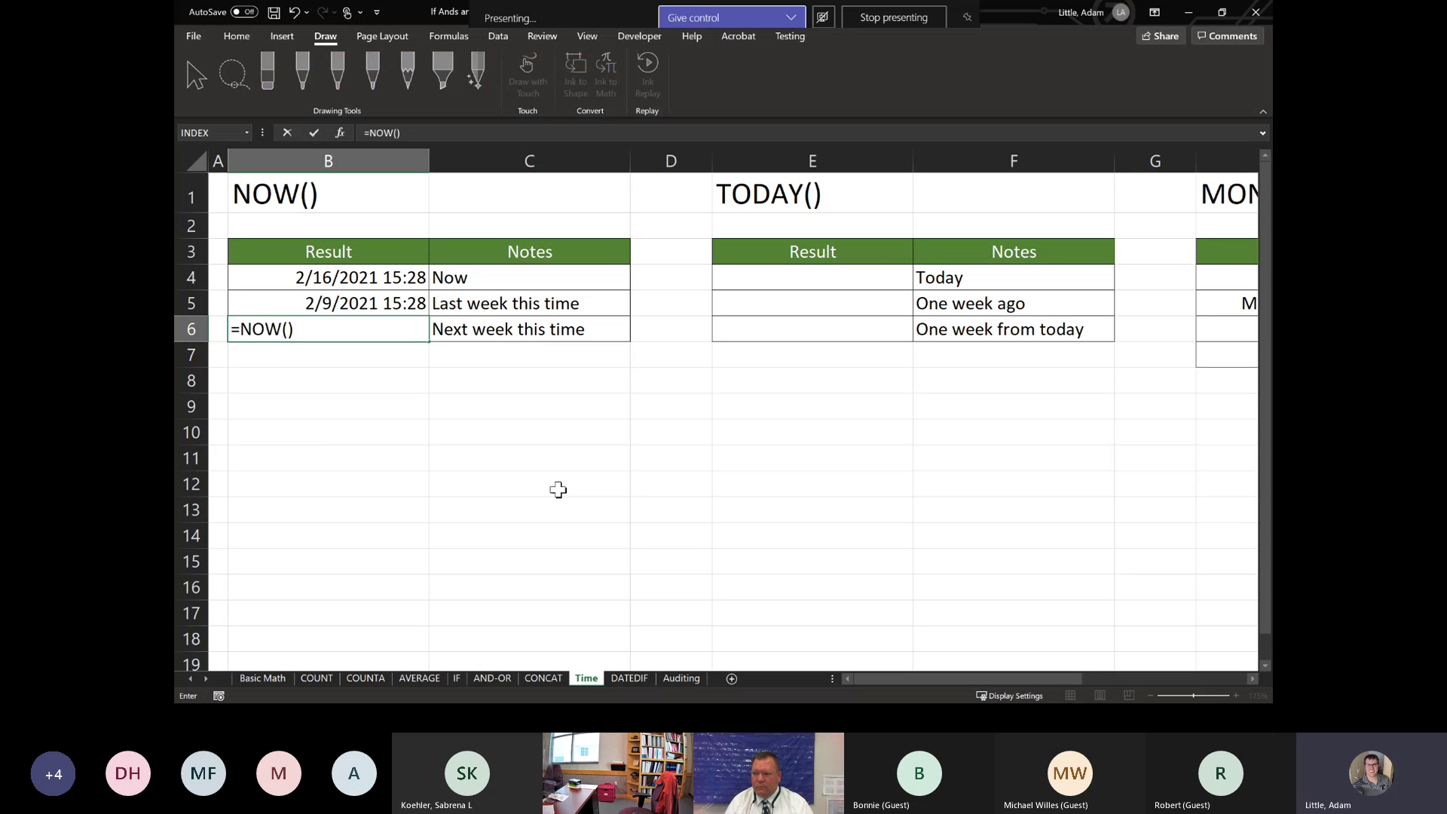
text(+7)
key(Return)
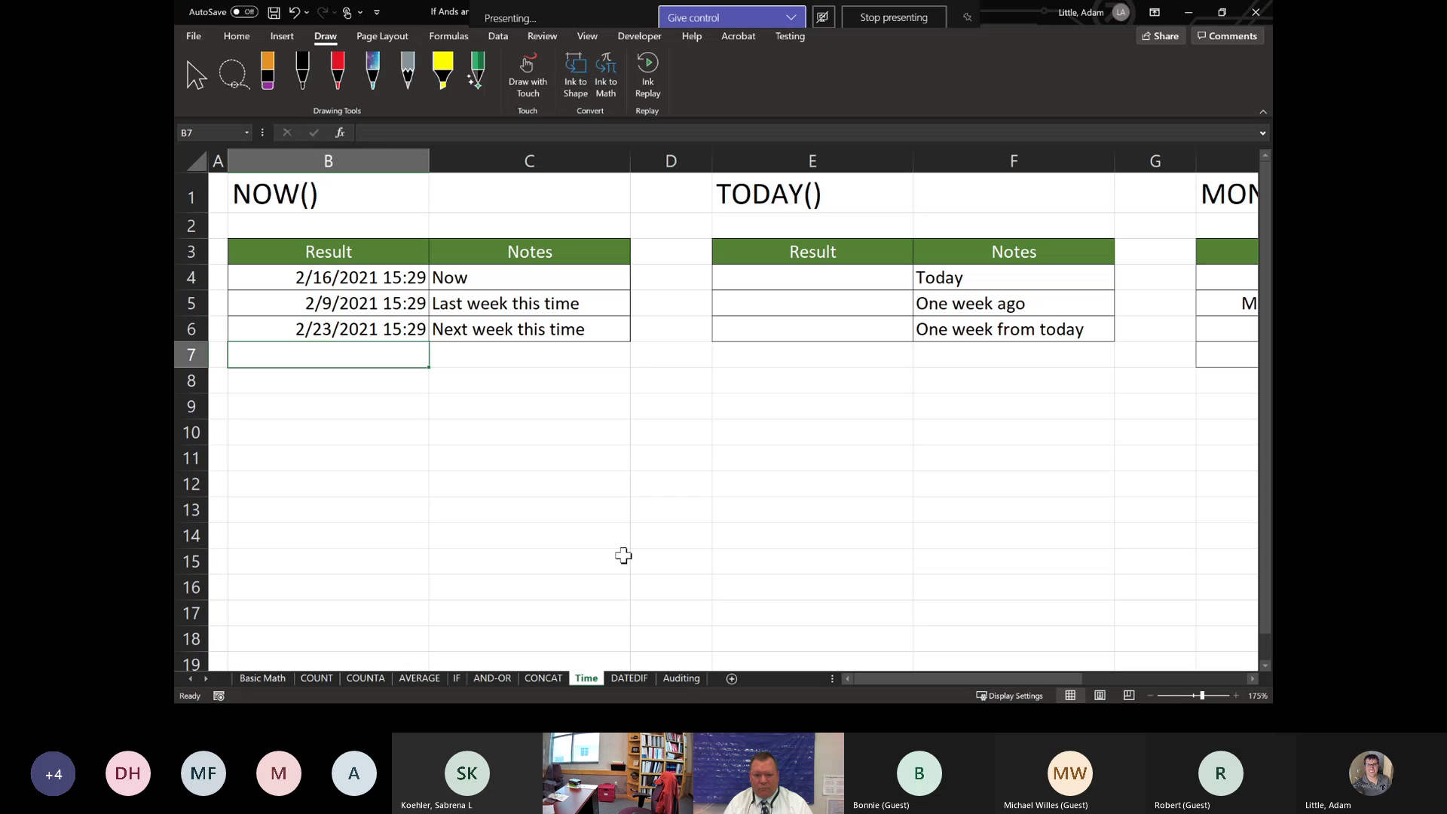
Step: Enter =TODAY() in E4 as the result for the "Today" row
click(858, 274)
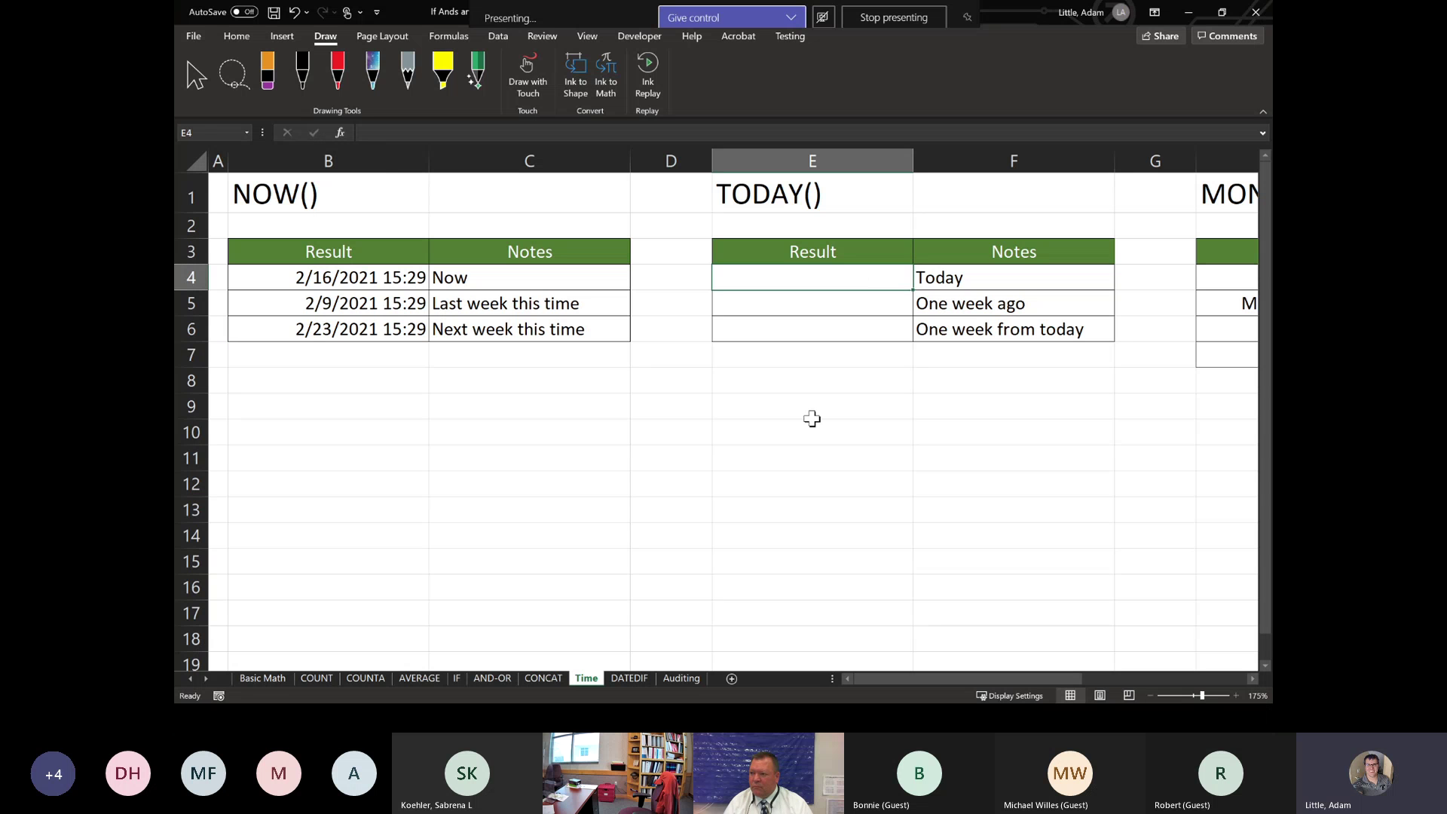
text(=)
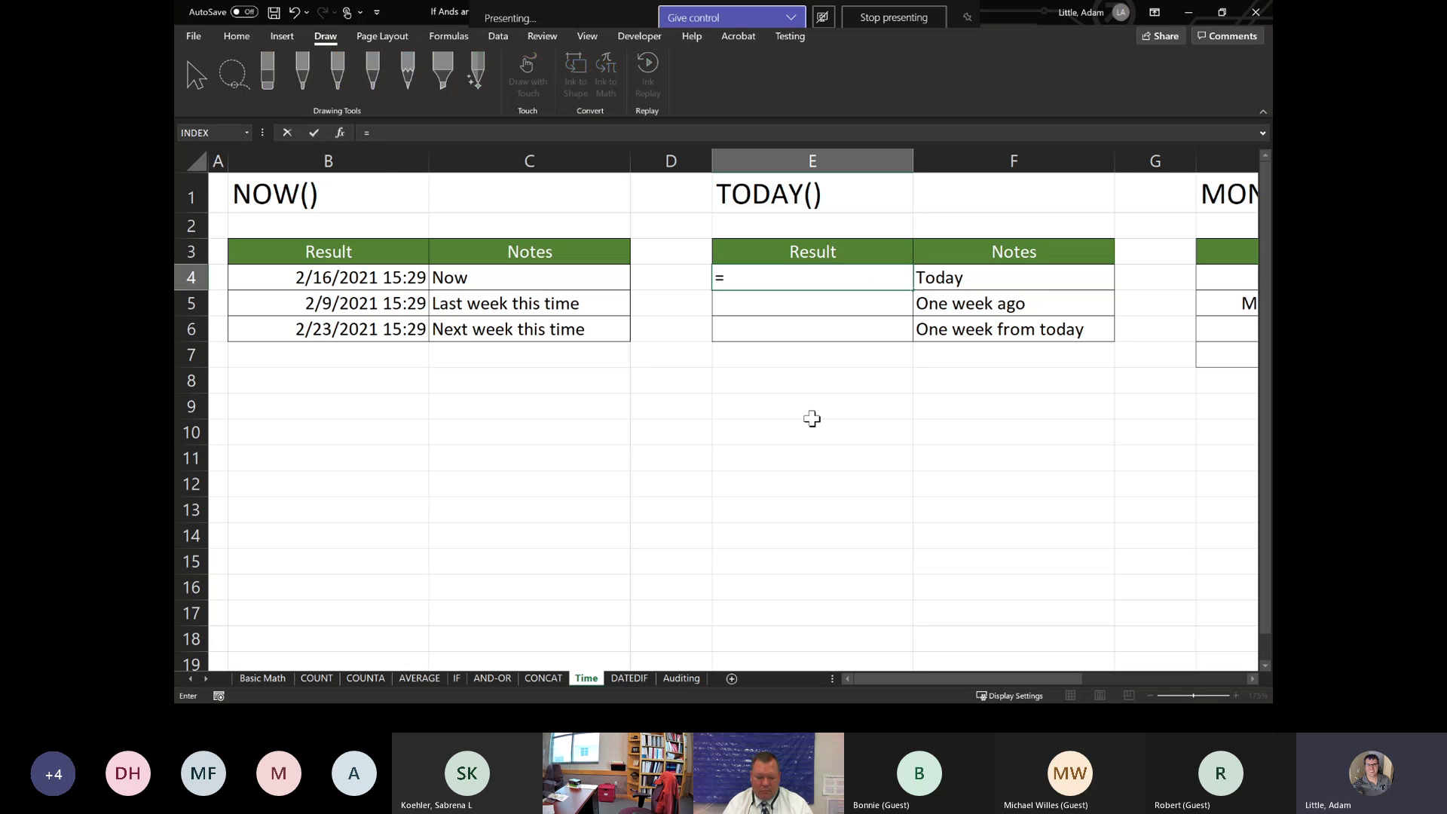
text(TODAY())
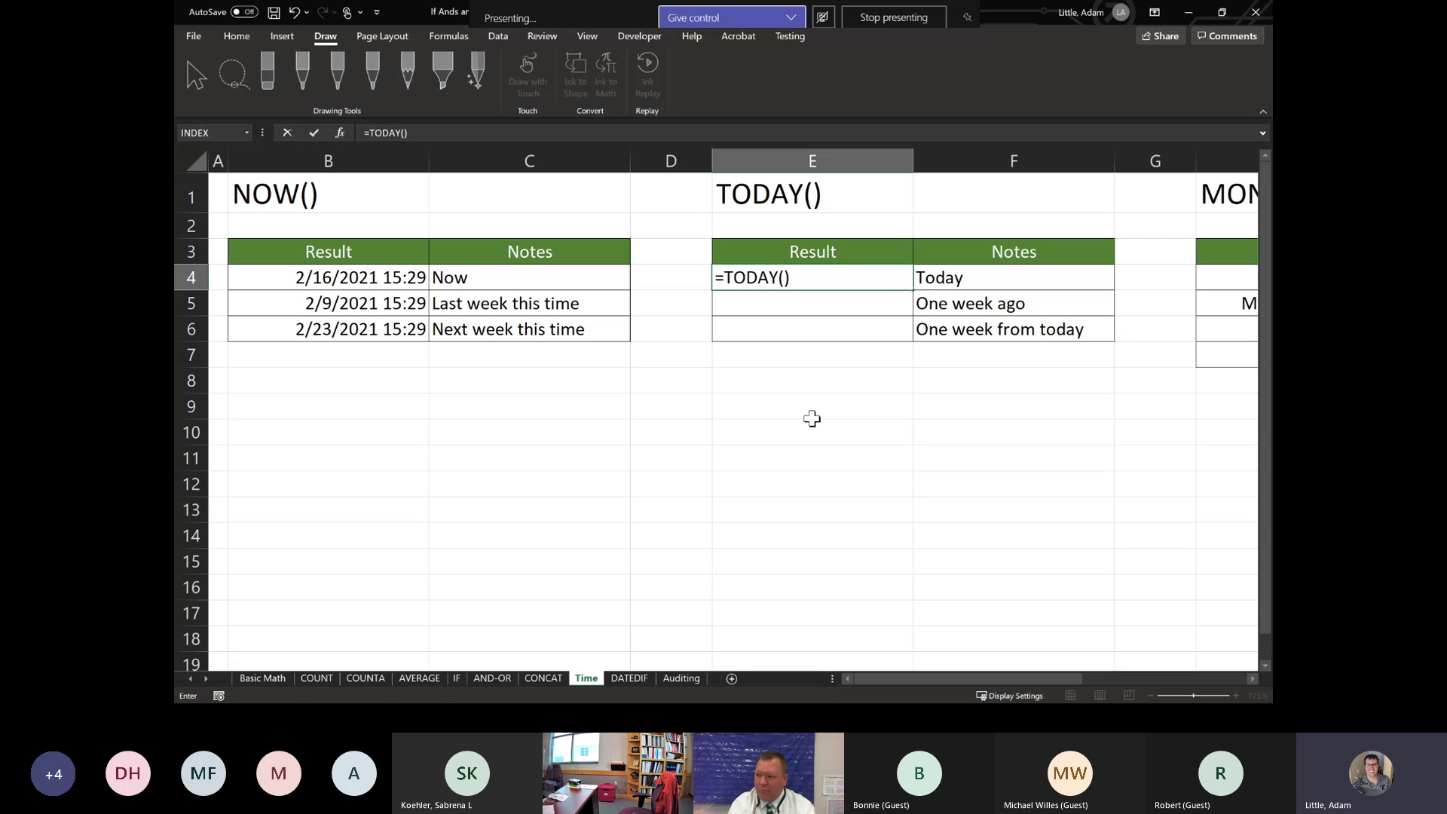
key(Return)
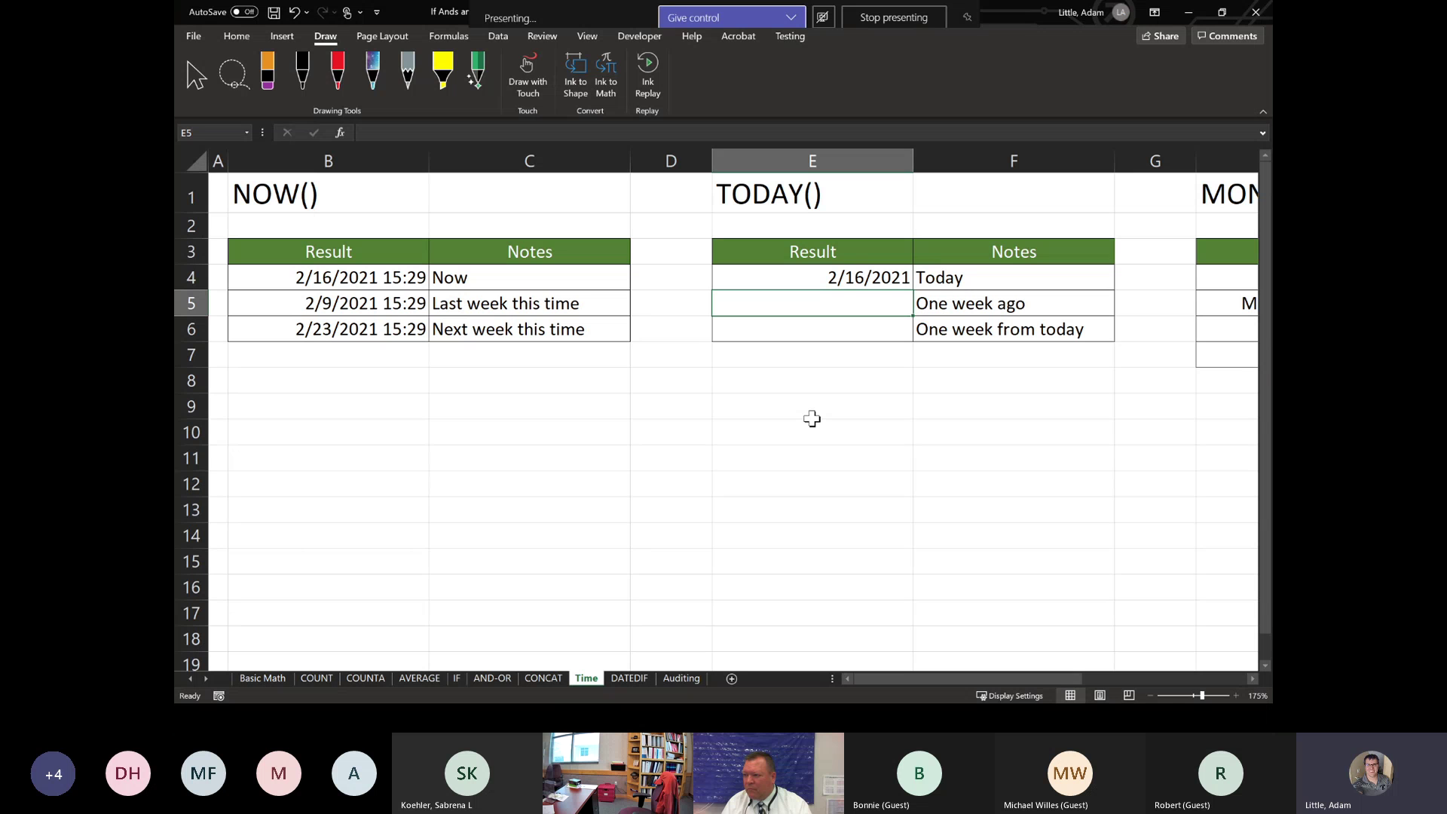
Step: Enter =TODAY()-7 in E5 for one week ago and =TODAY()+7 in E6 for one week from today
text(=)
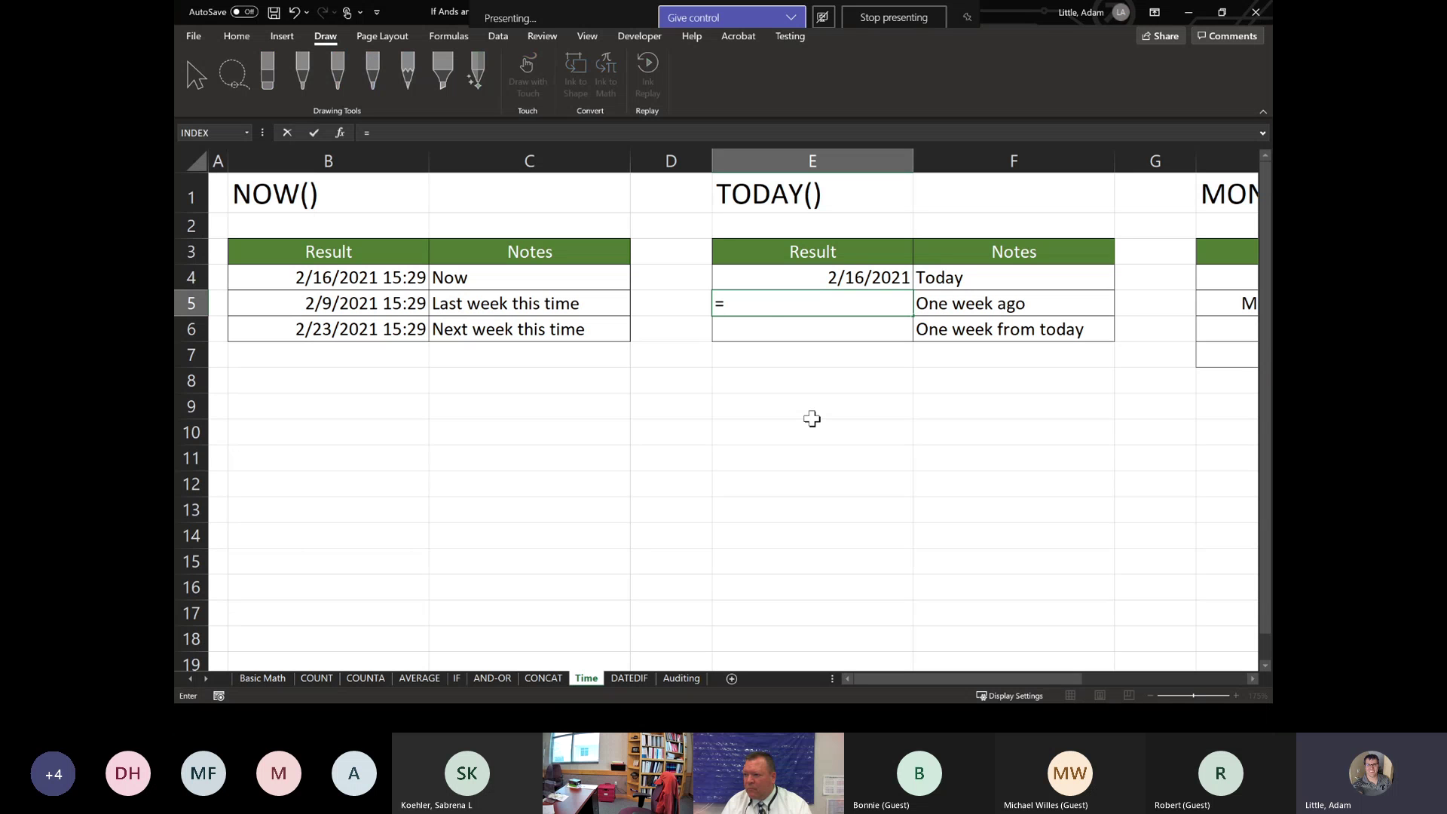
text(TODAY)
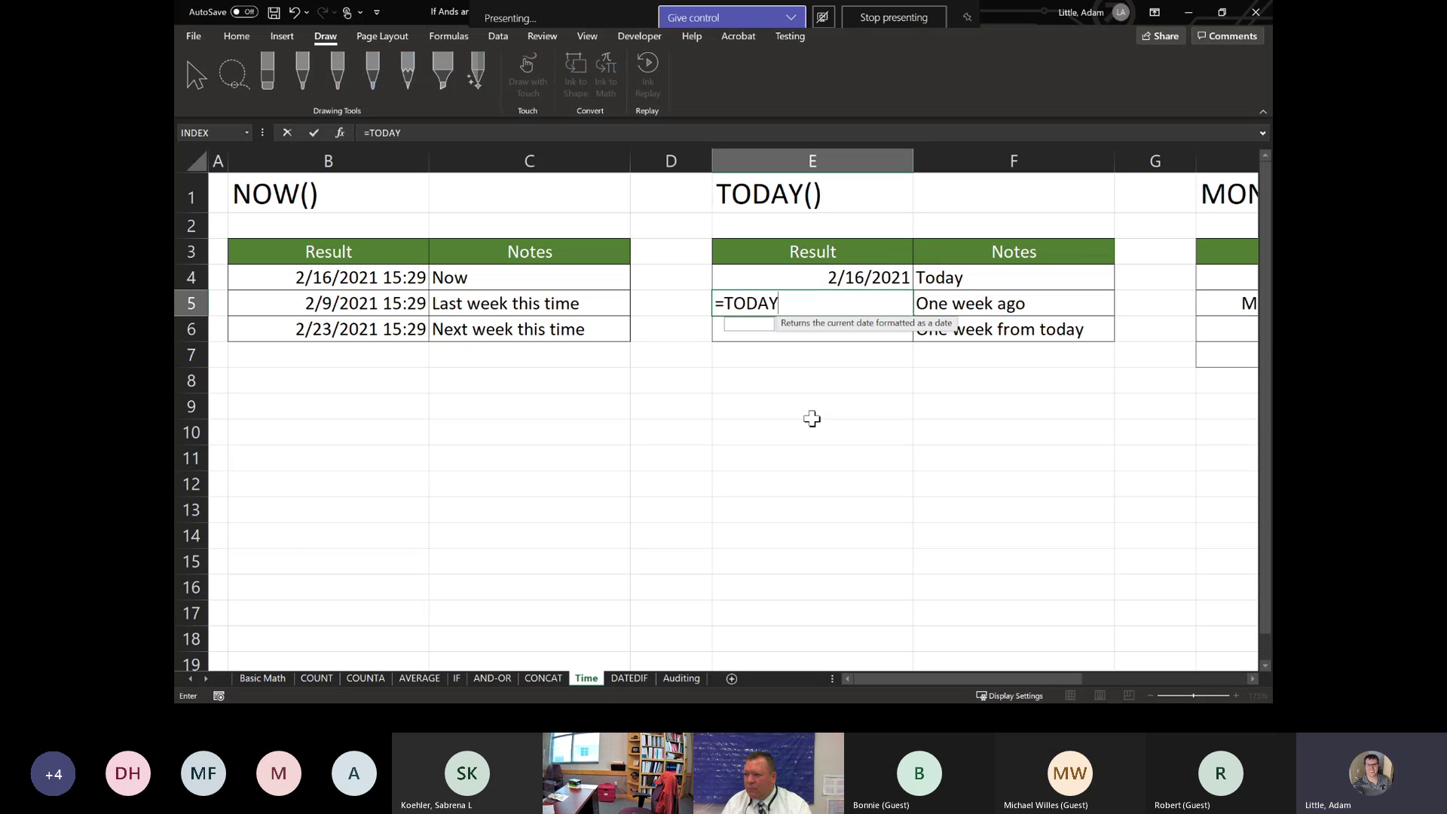
text(()-7)
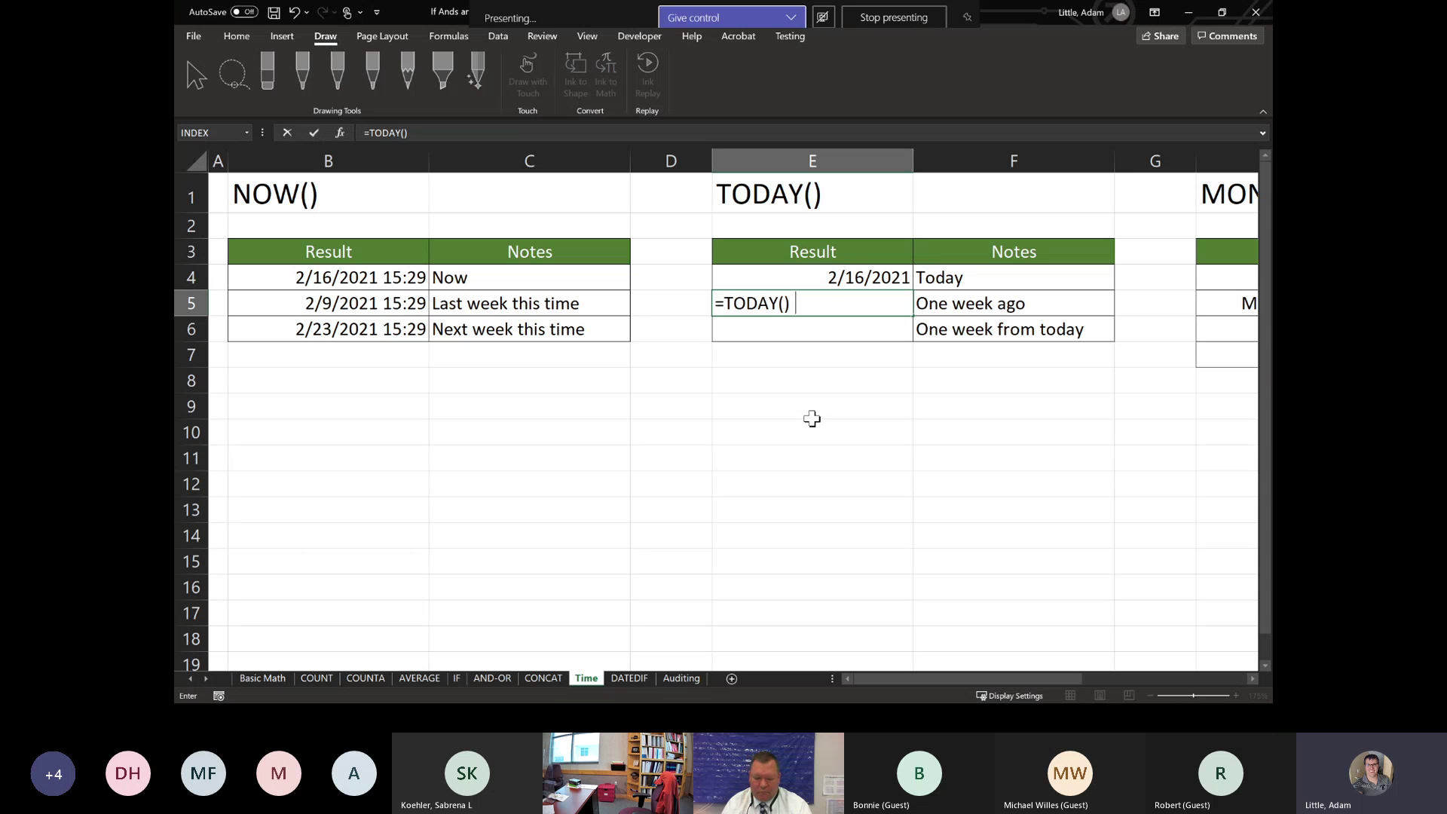
key(Return)
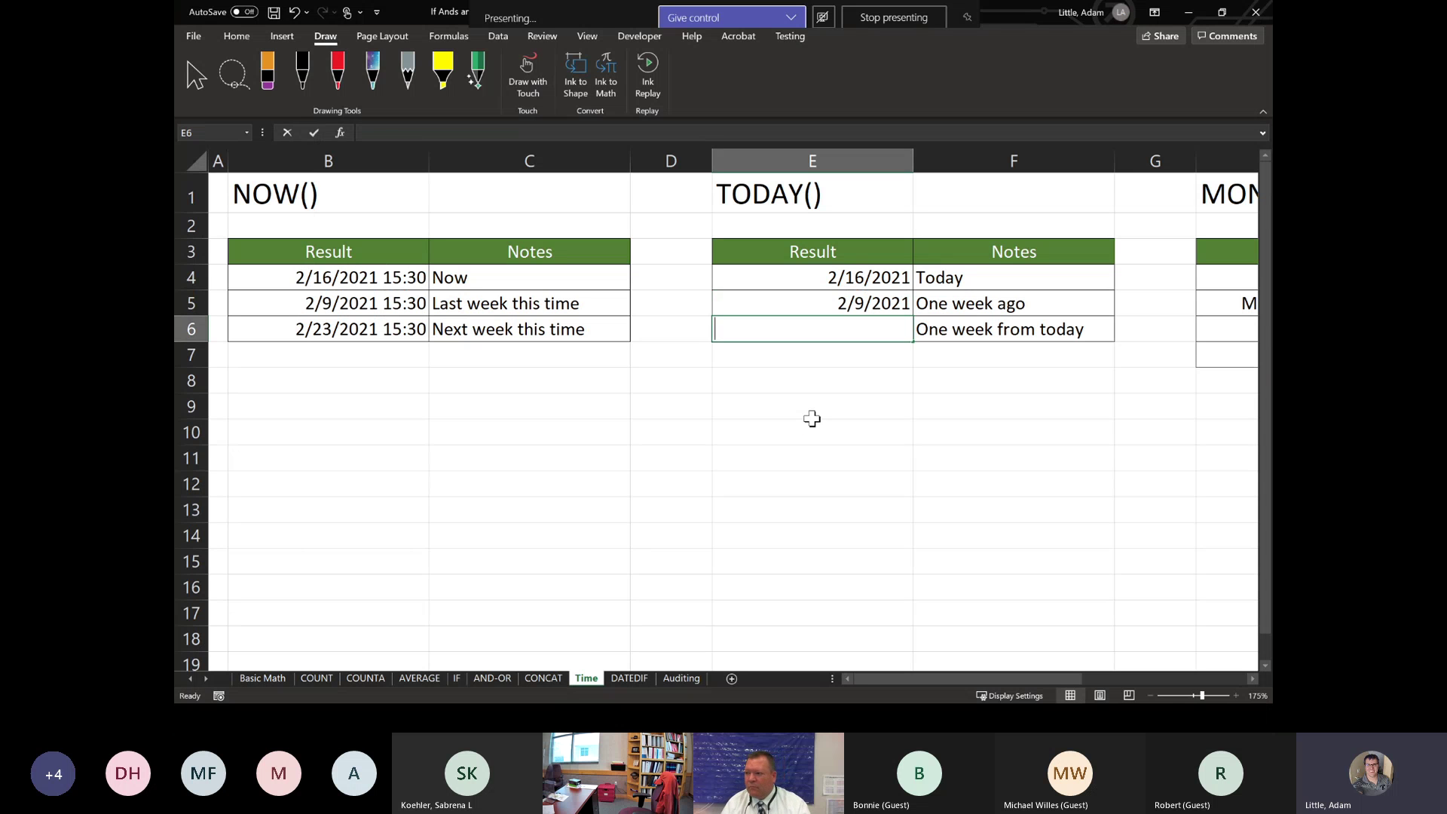
text(=TODAY())
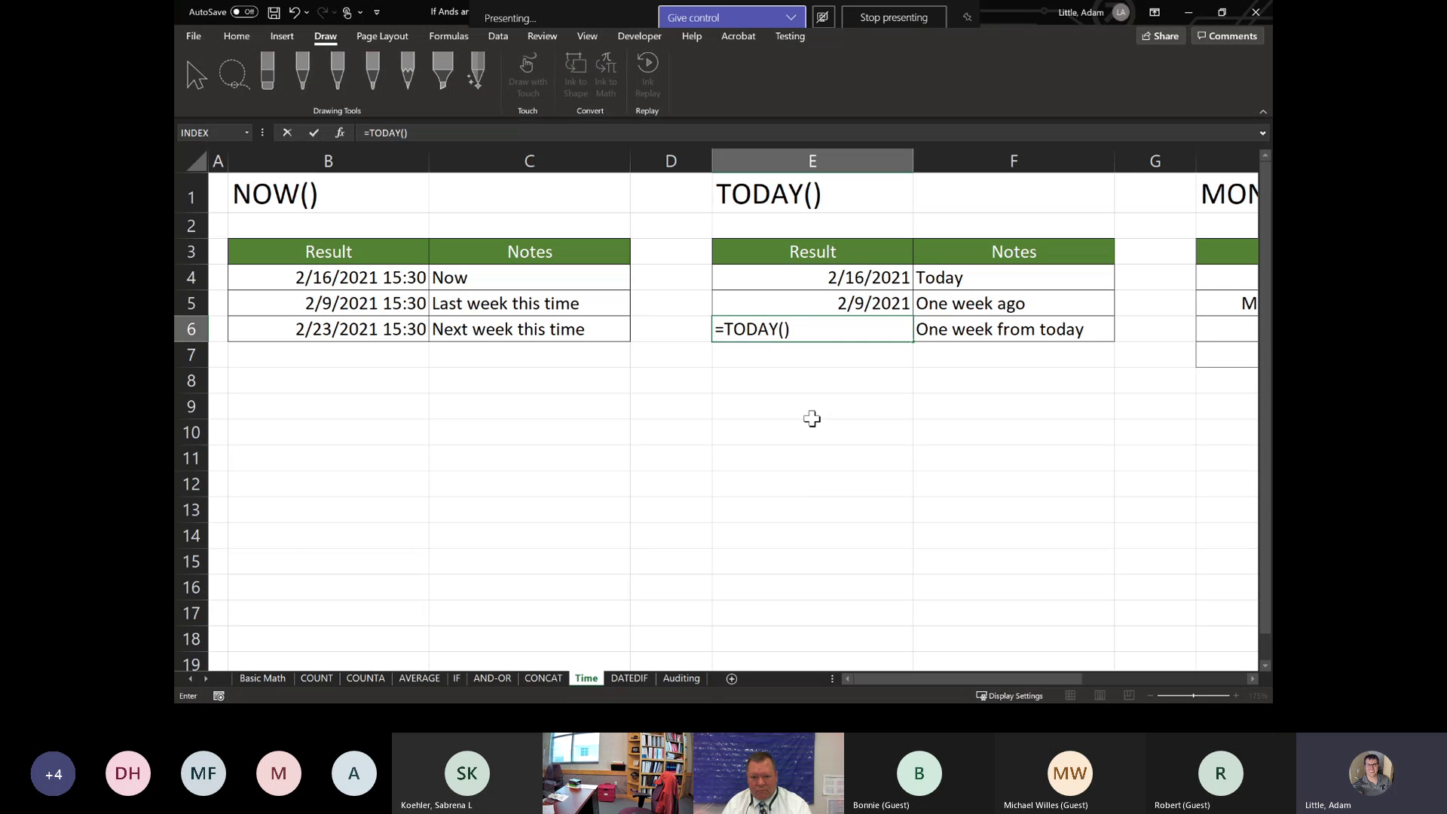
text(+7)
key(Return)
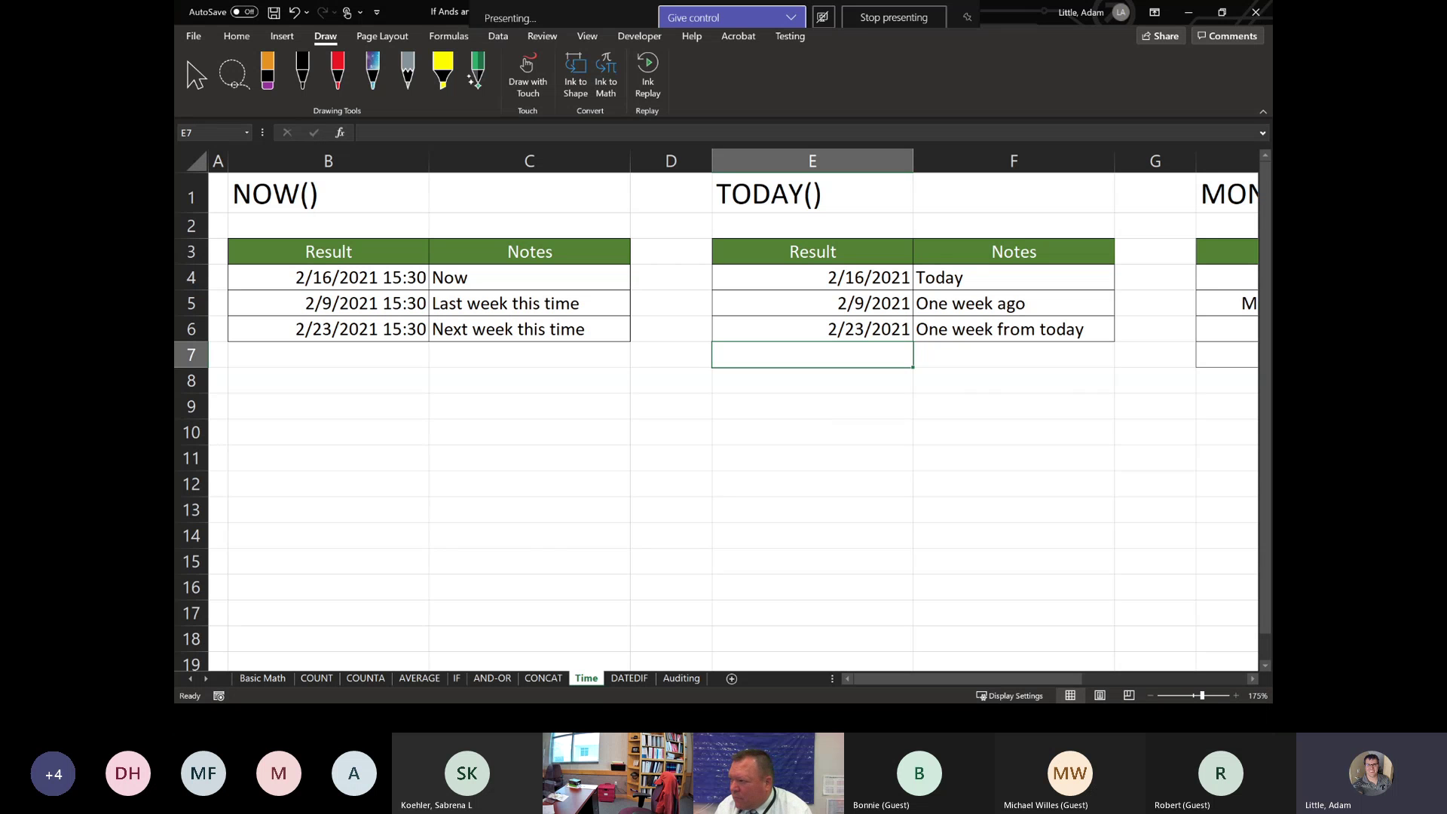
key(alt+Tab)
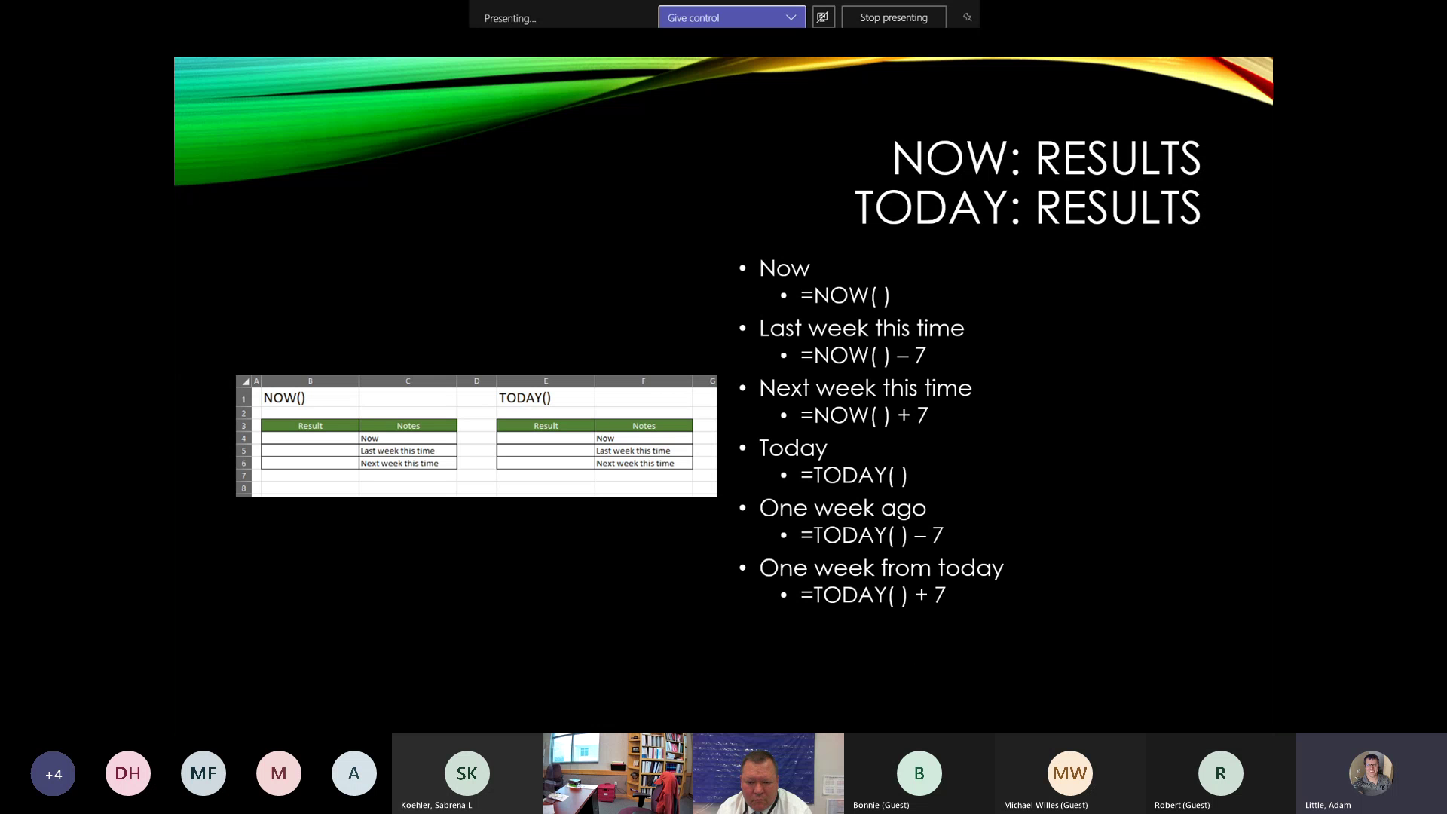
key(Right)
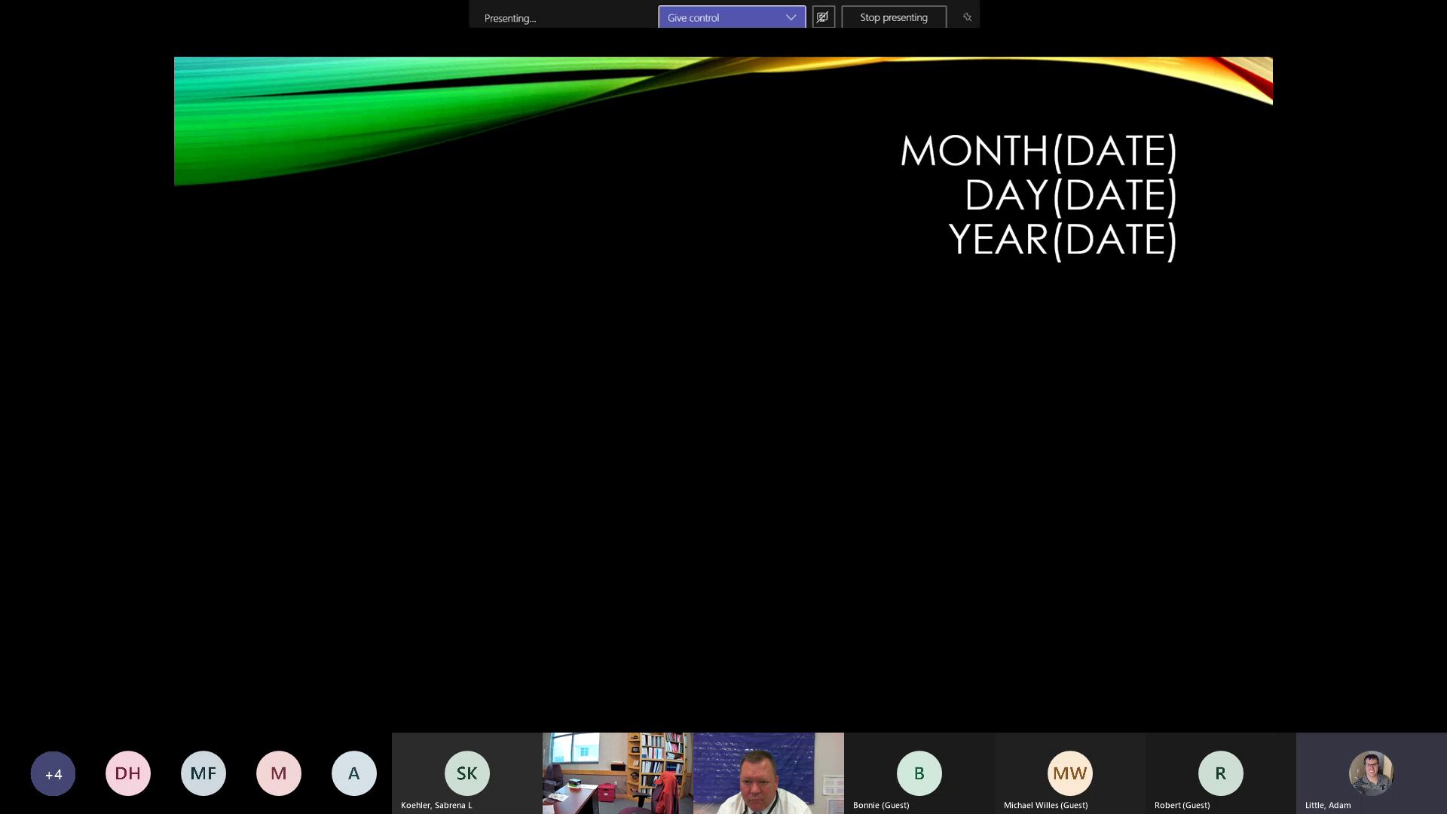
key(Right)
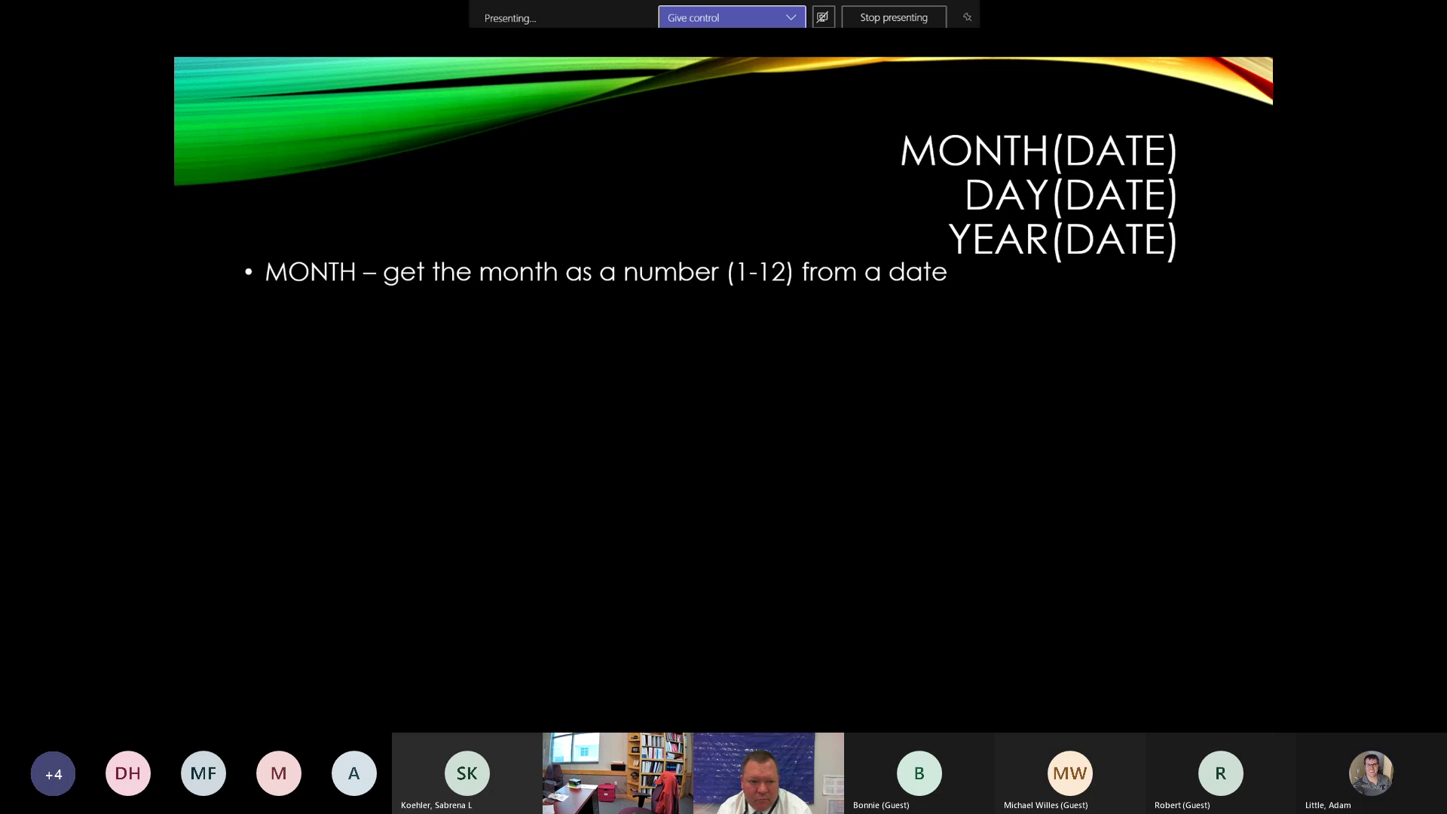
key(Right)
key(Right)
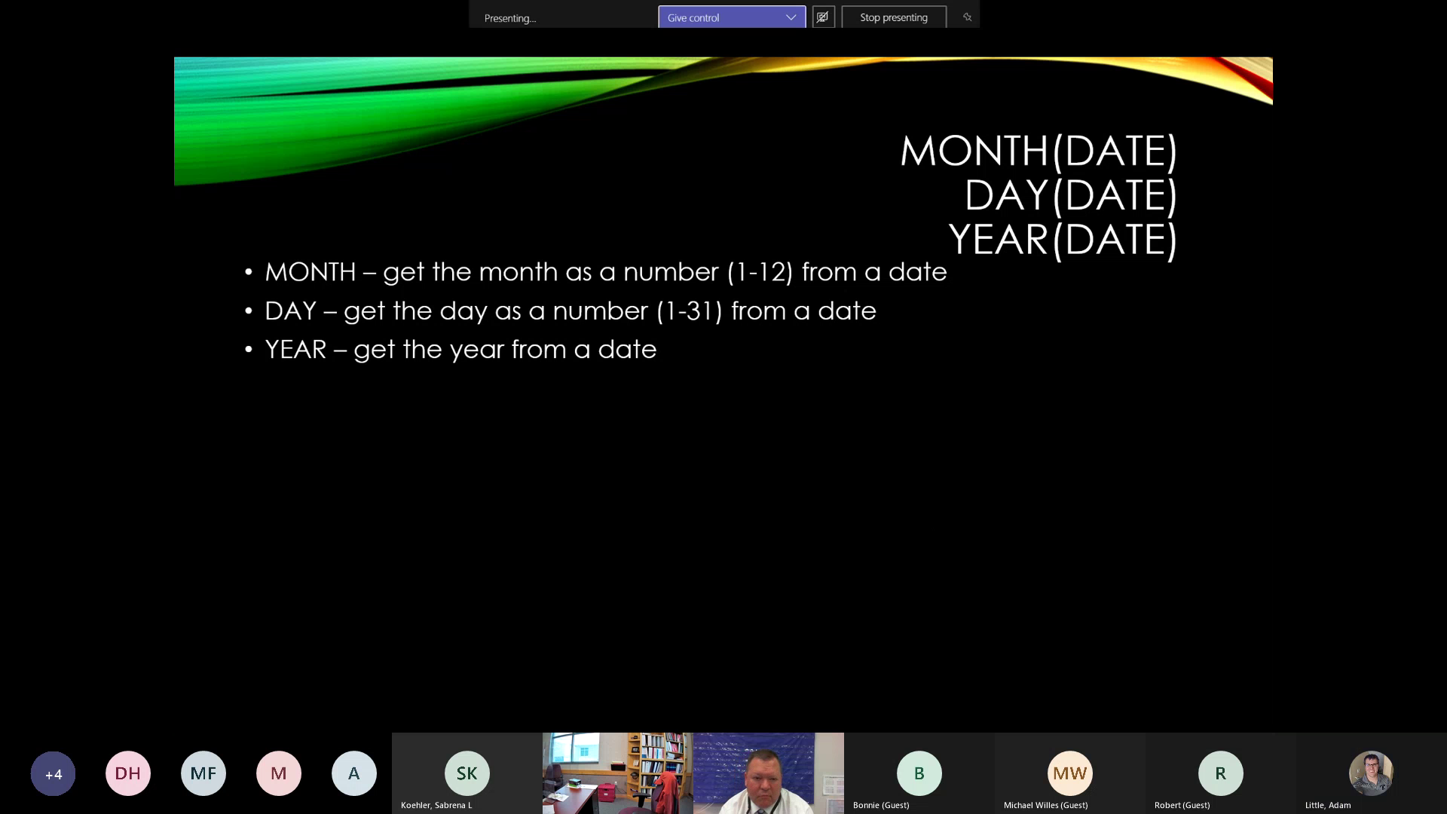
key(alt+Tab)
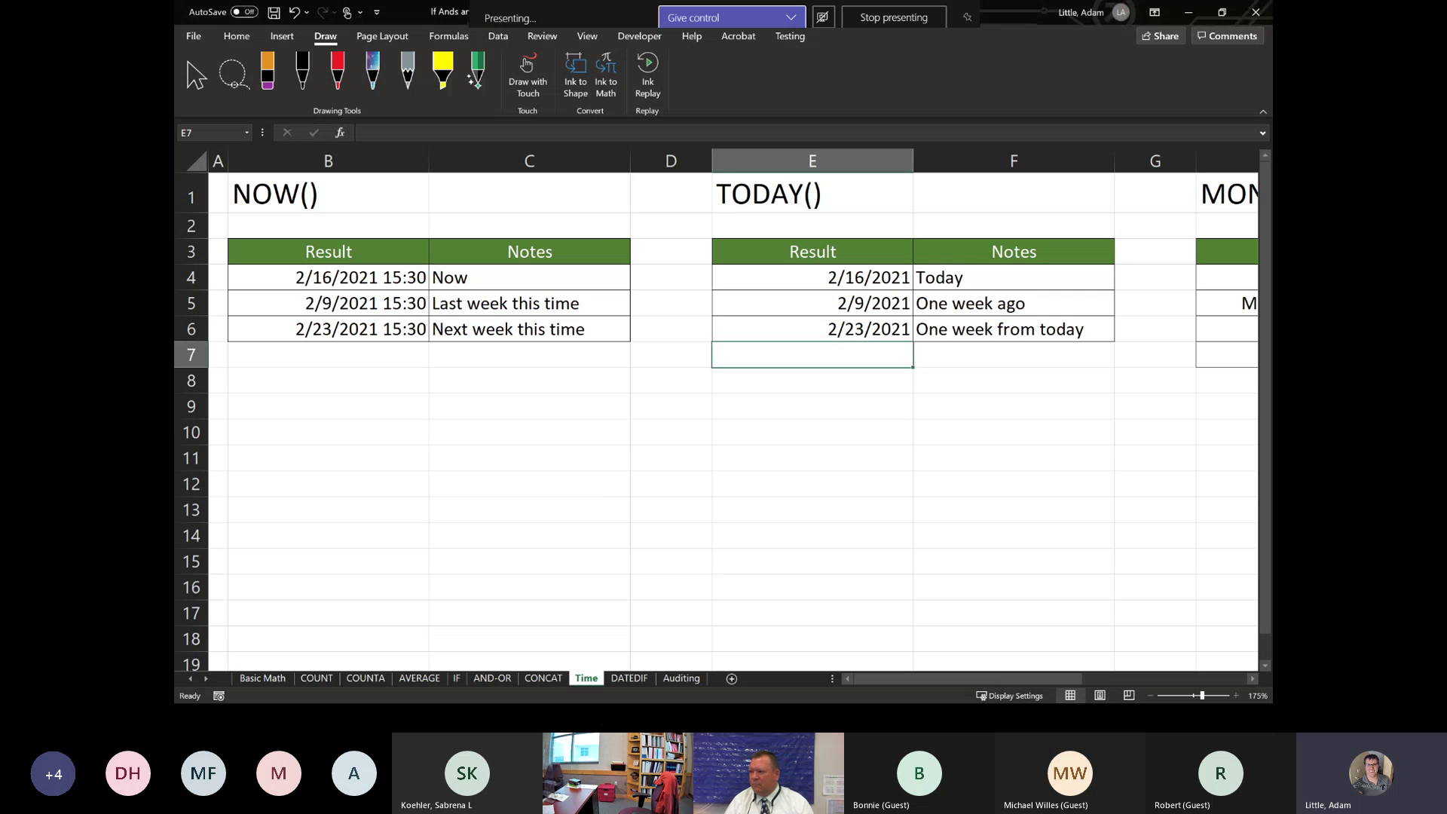
Step: Enter =MONTH(H4) in I4 to extract the month from the first date in the MONTH, DAY, YEAR table
drag(888, 682, 1077, 682)
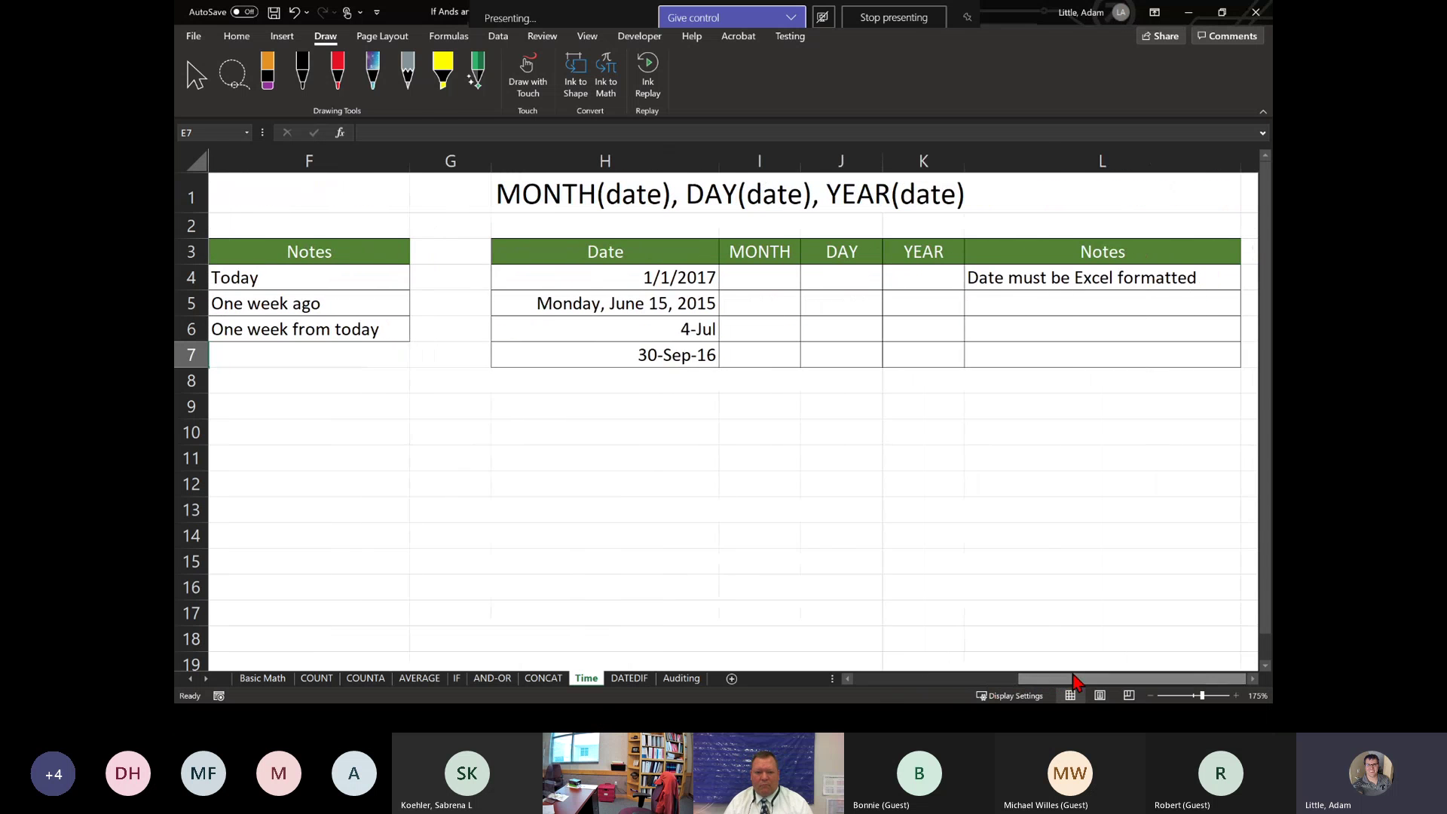
click(1254, 678)
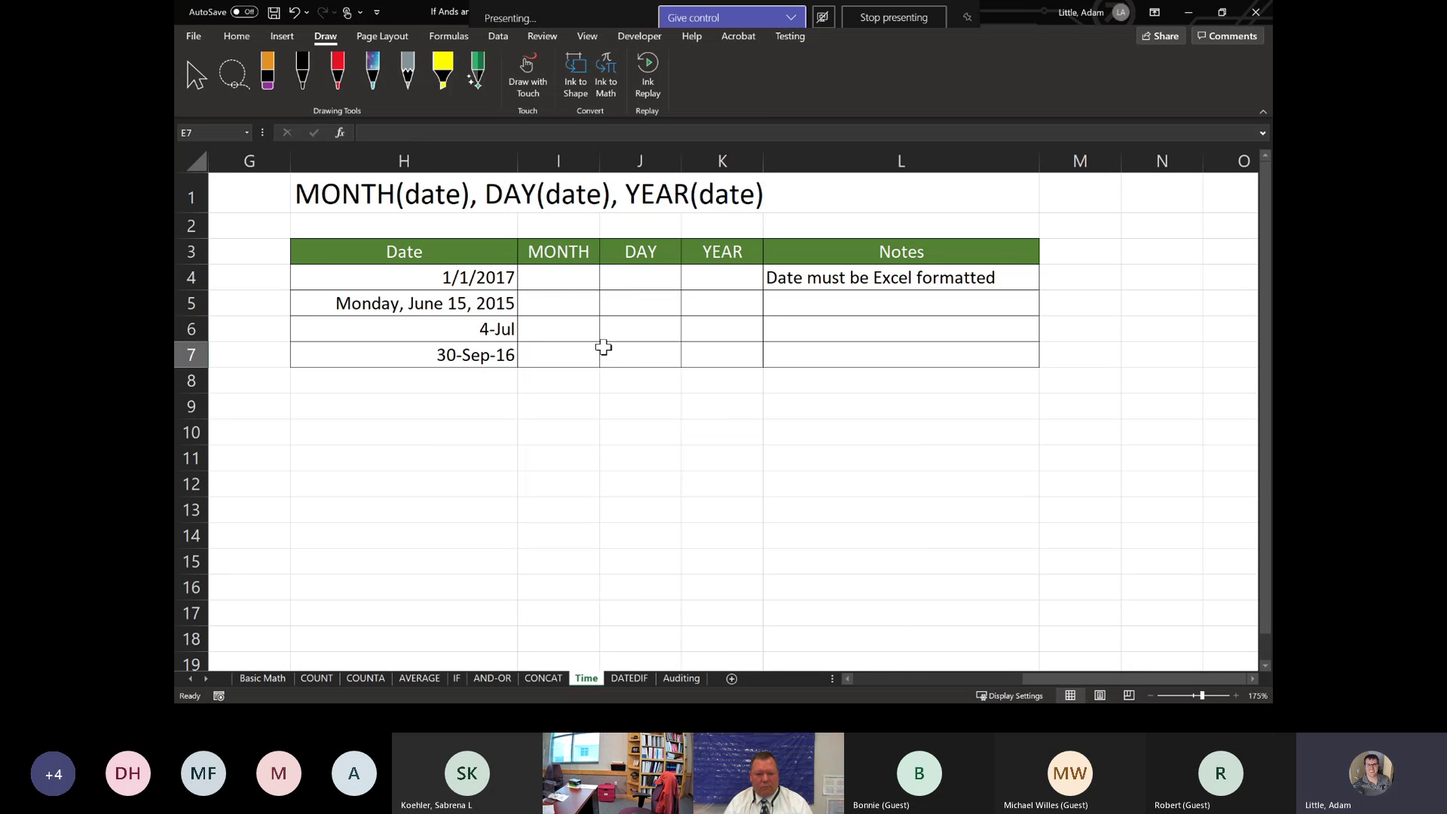
click(558, 277)
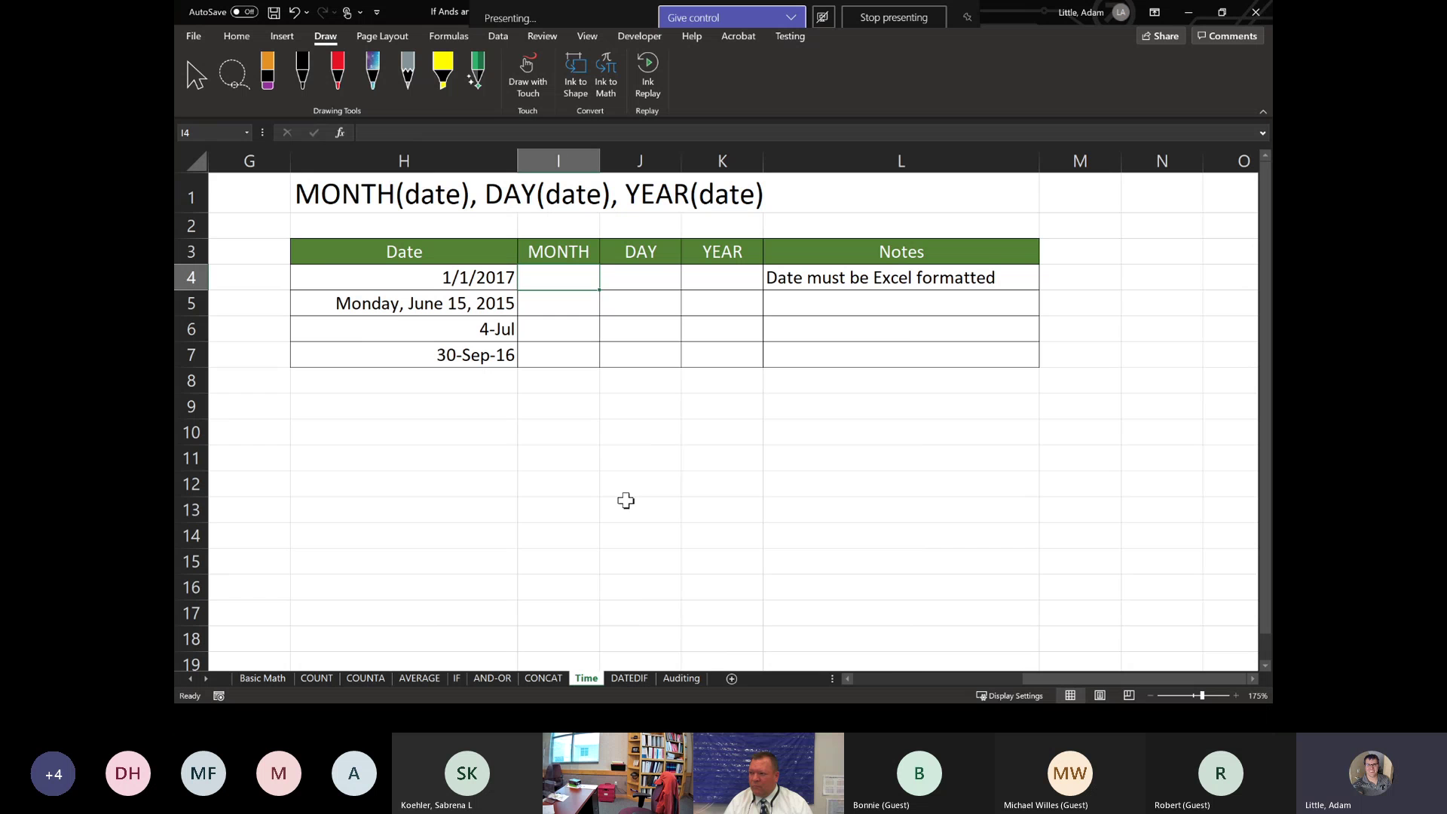
text(=MONTH())
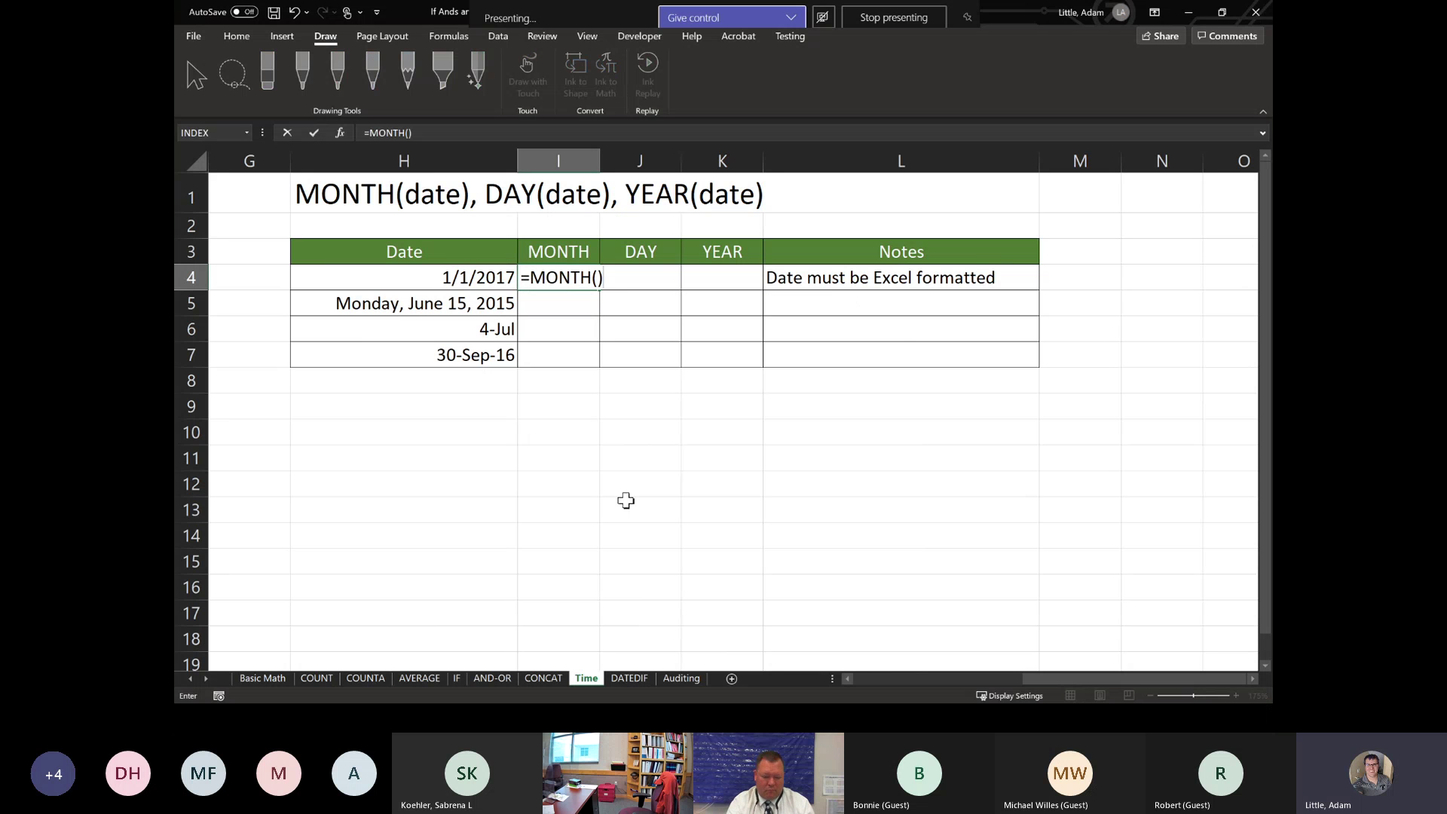
key(BackSpace)
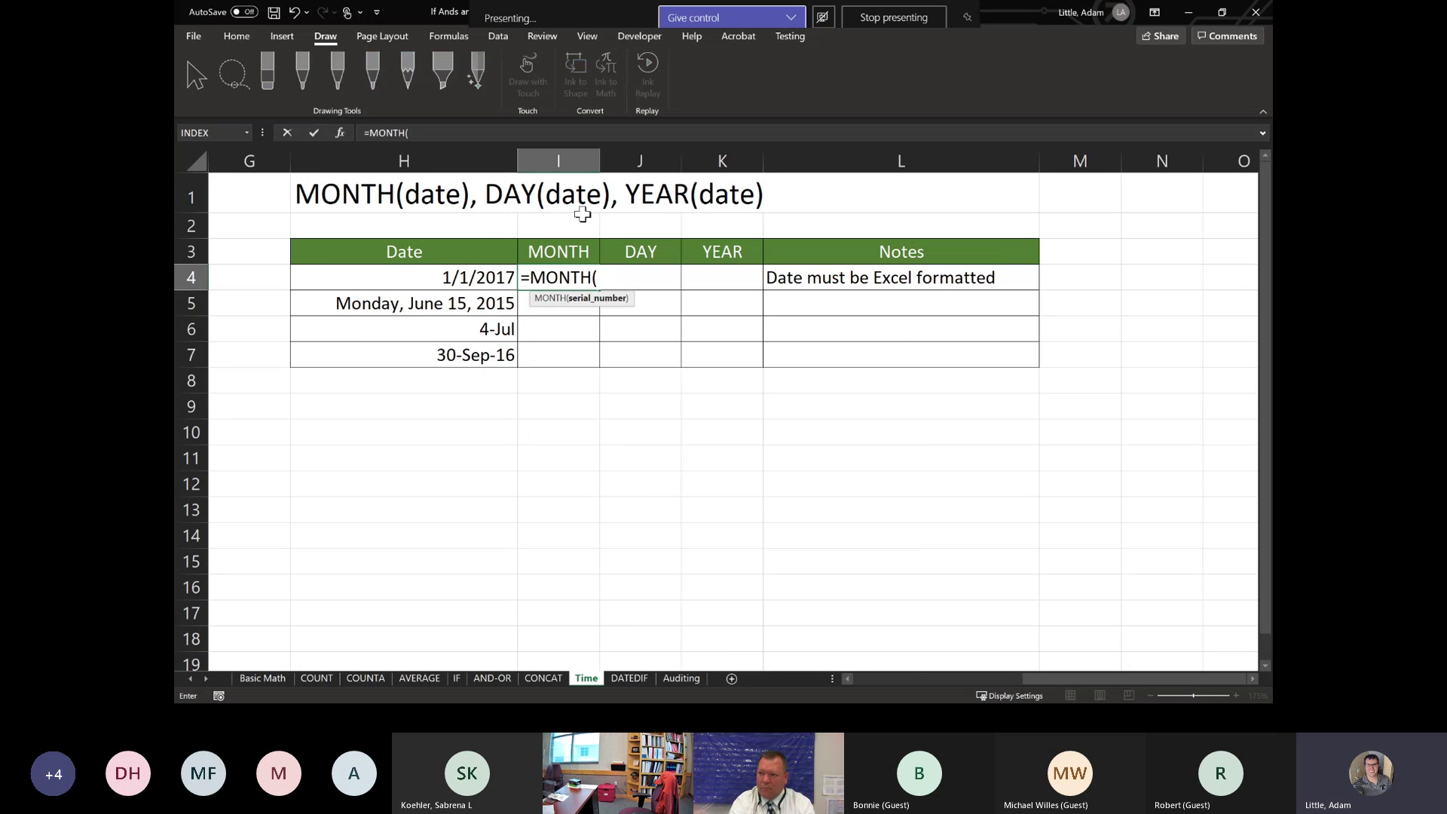
click(471, 277)
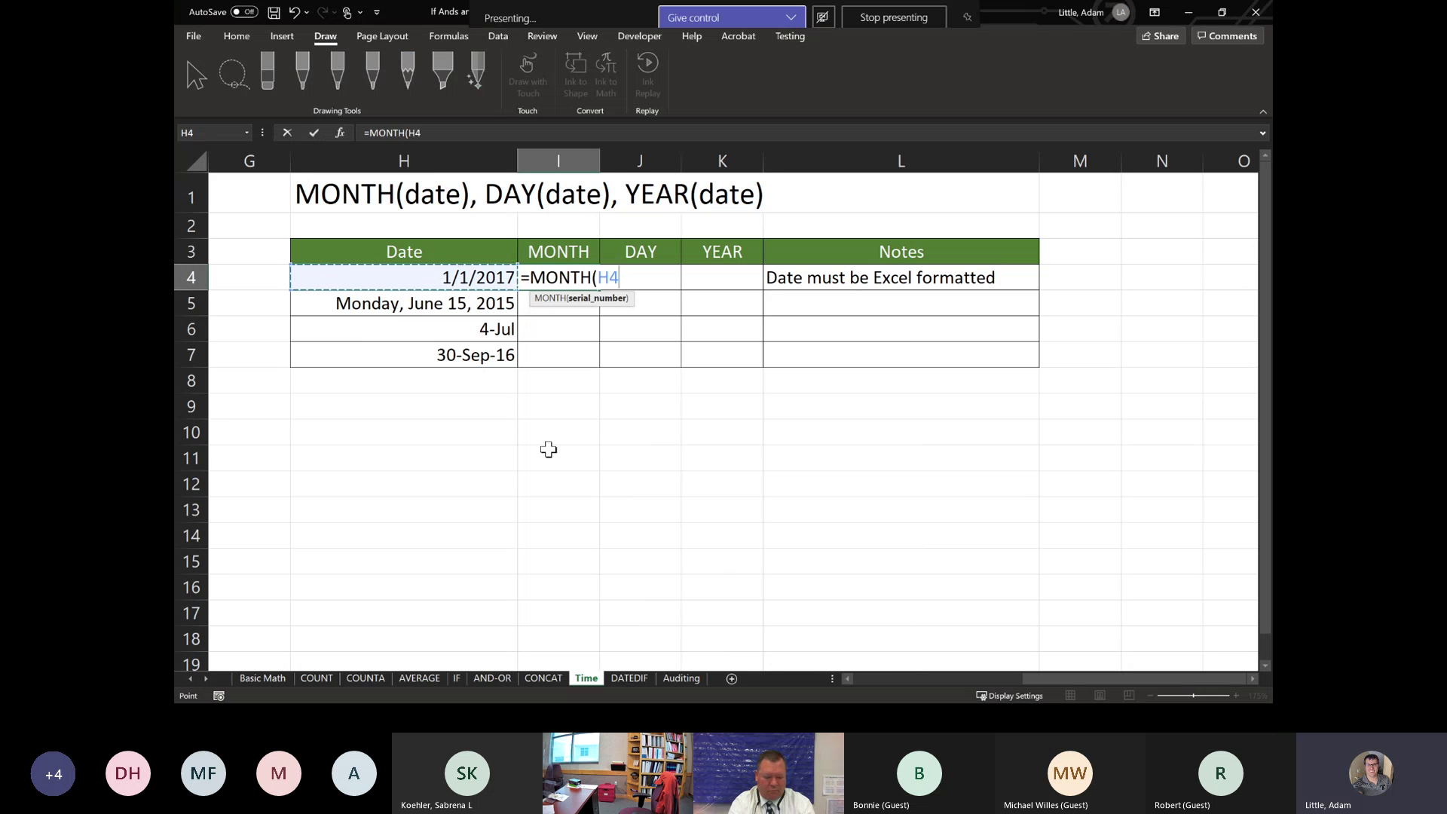
text())
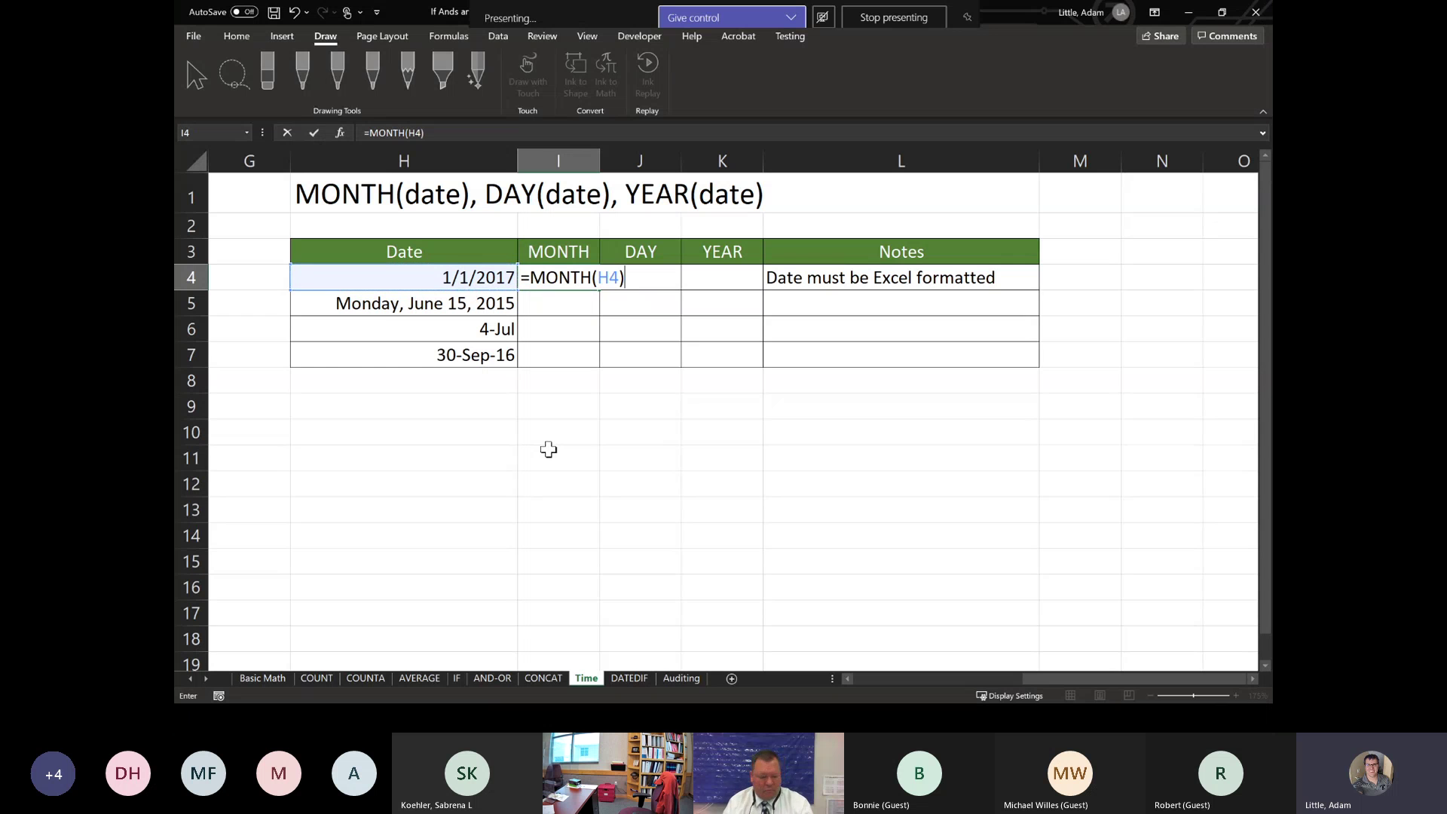
key(Tab)
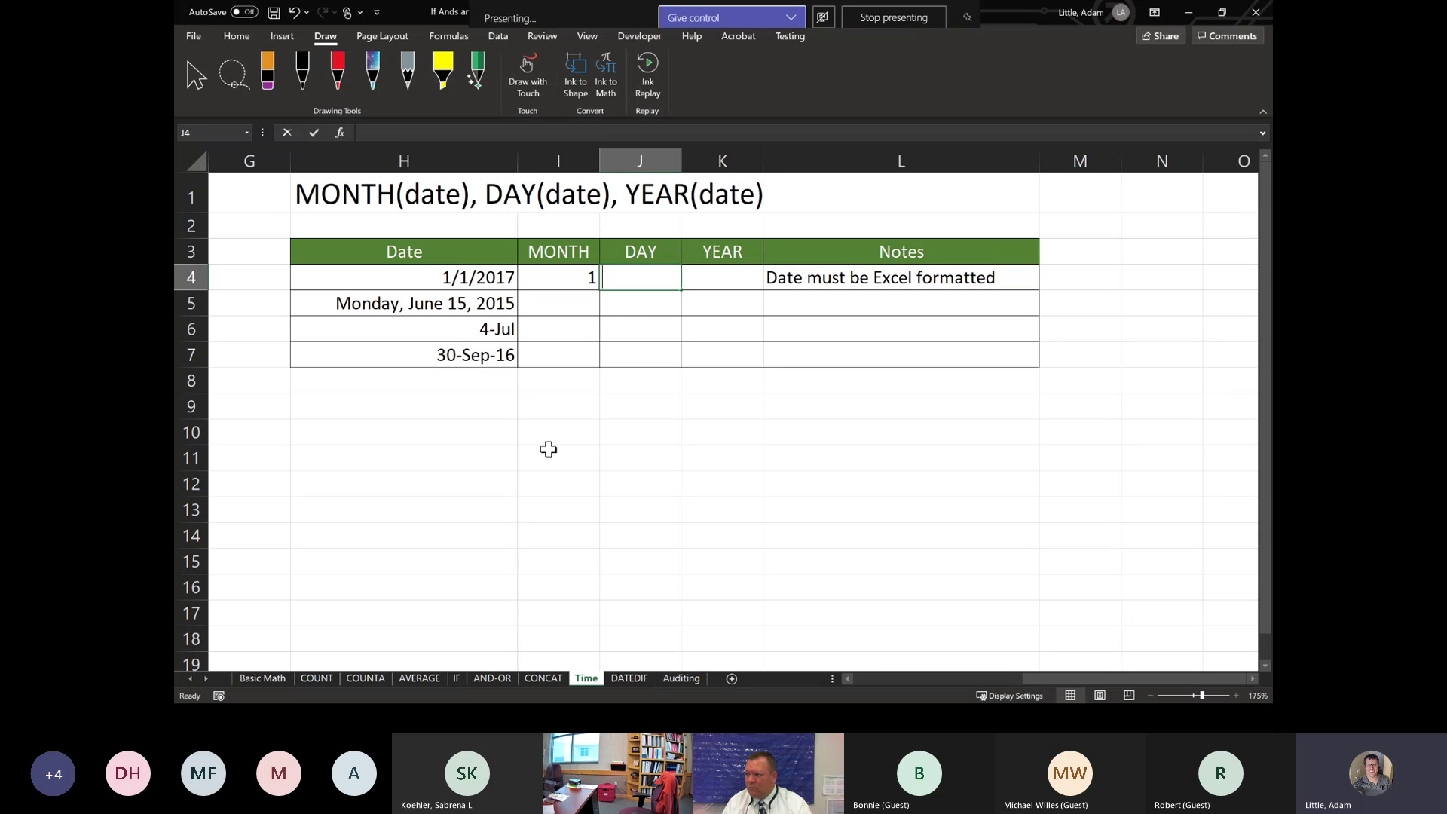
Step: Enter =DAY(H4) in J4 to extract the day from the first date
text(=DAY()
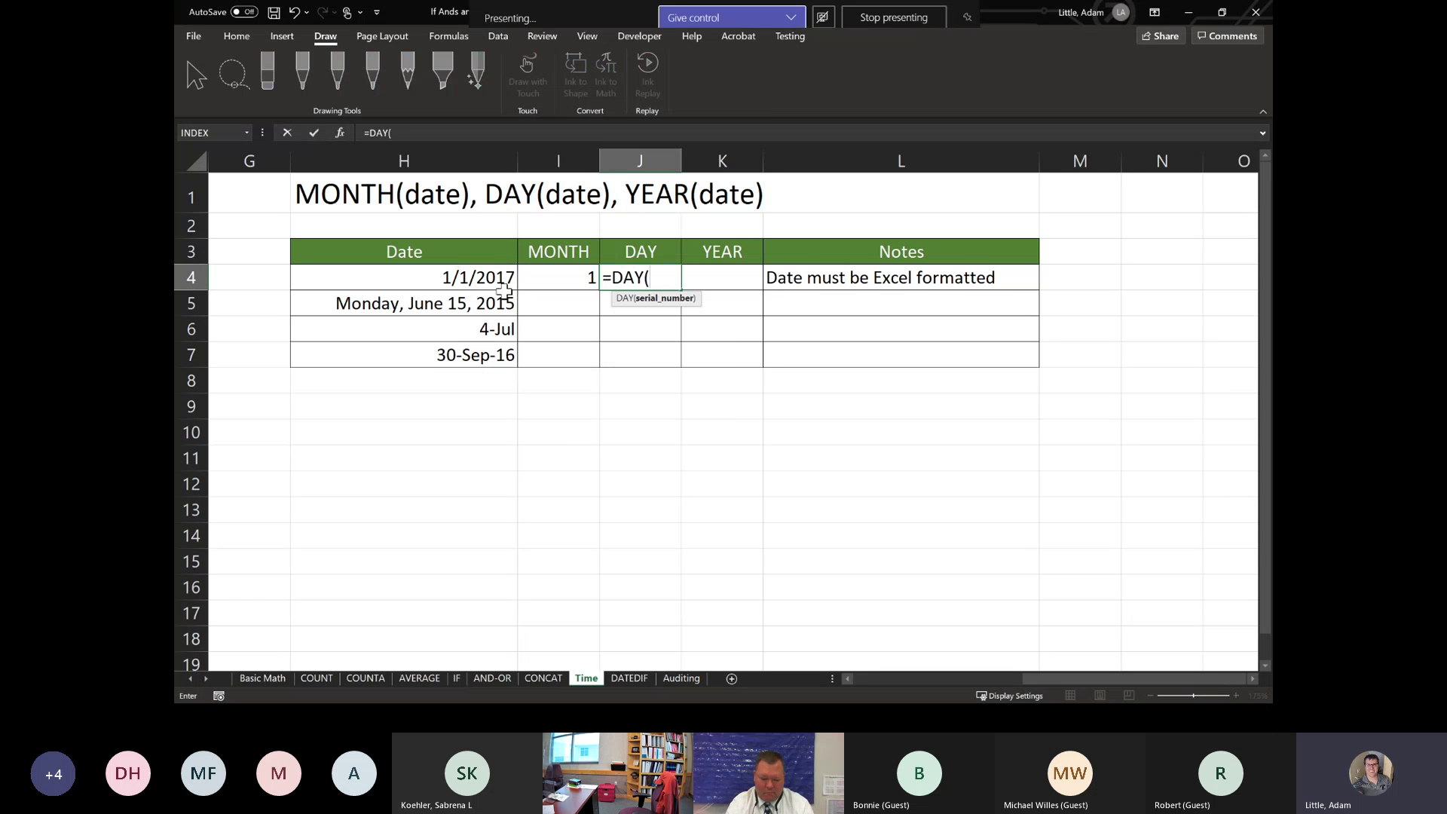
click(457, 281)
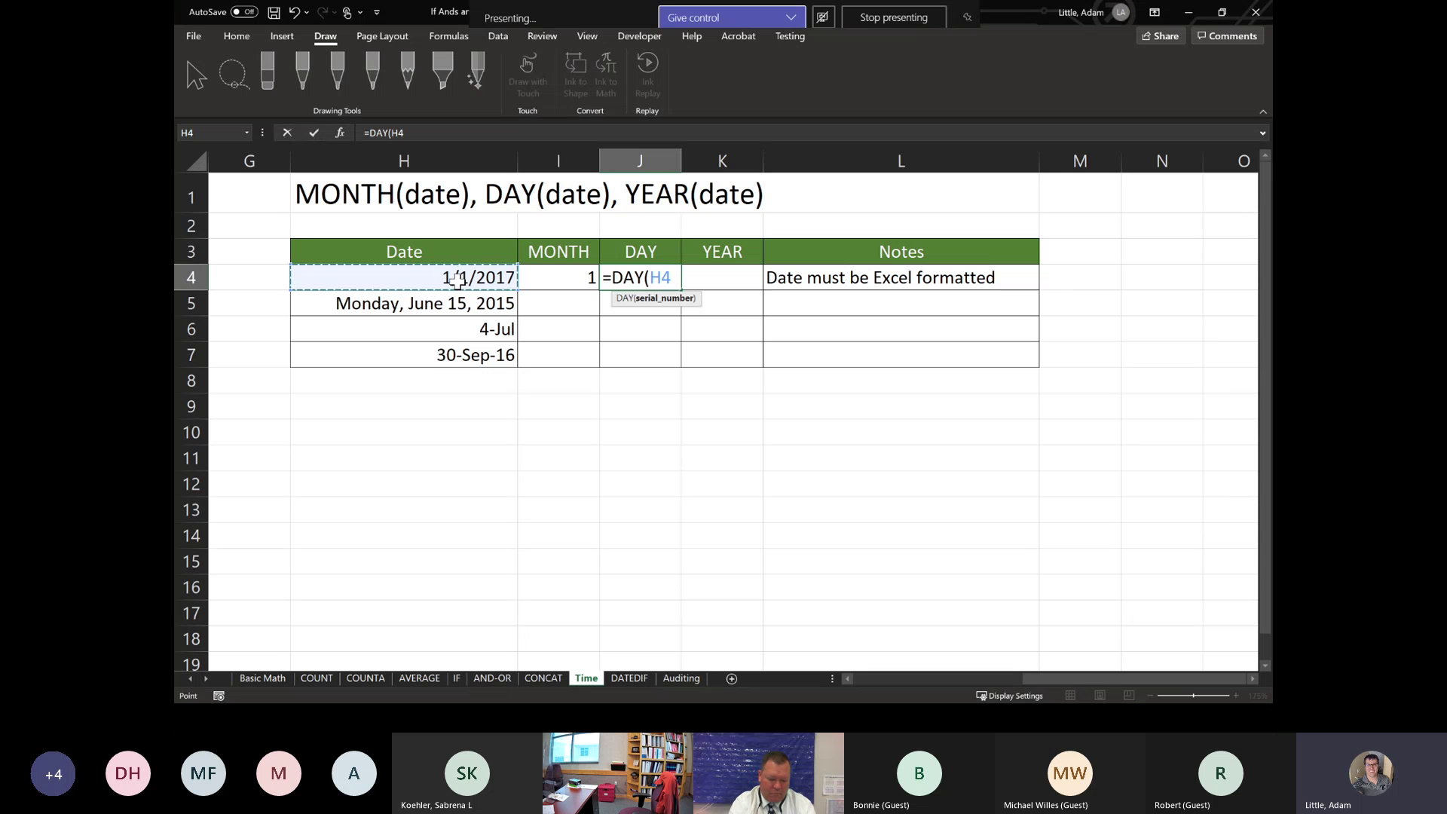
text())
key(Tab)
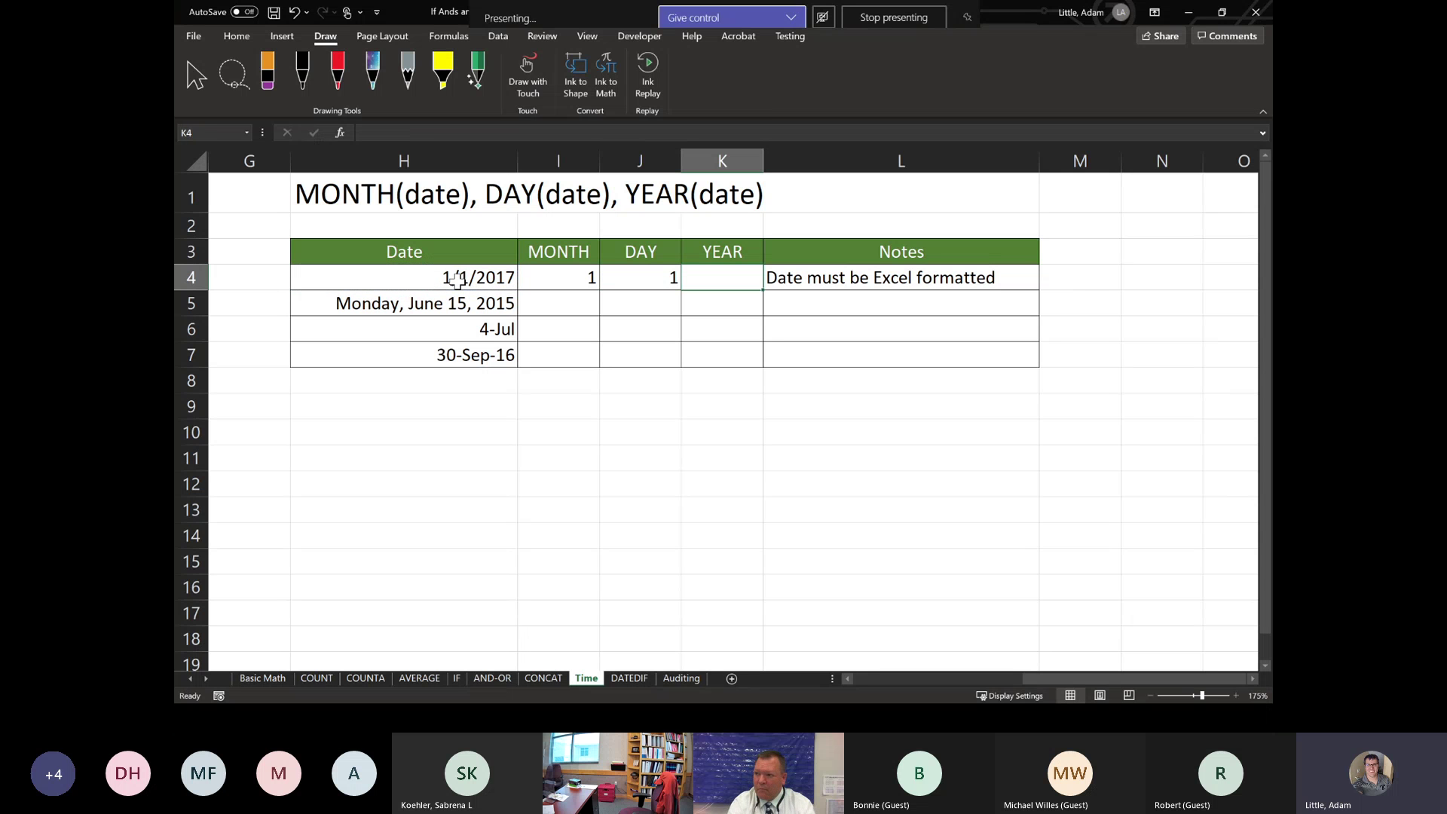
Step: Enter =YEAR(H4) in K4 to extract the year from the first date
text(=YEAR()
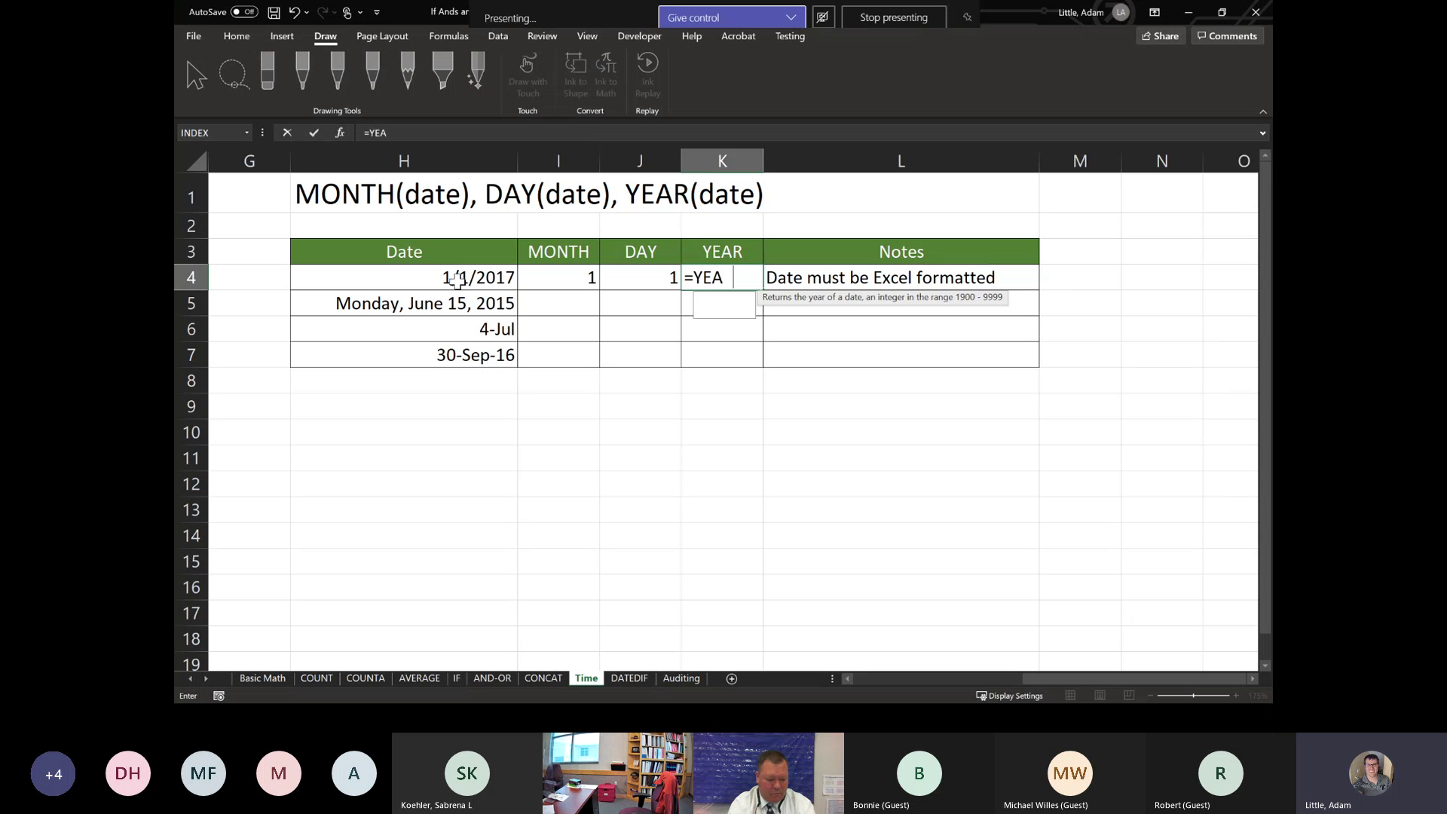
click(457, 278)
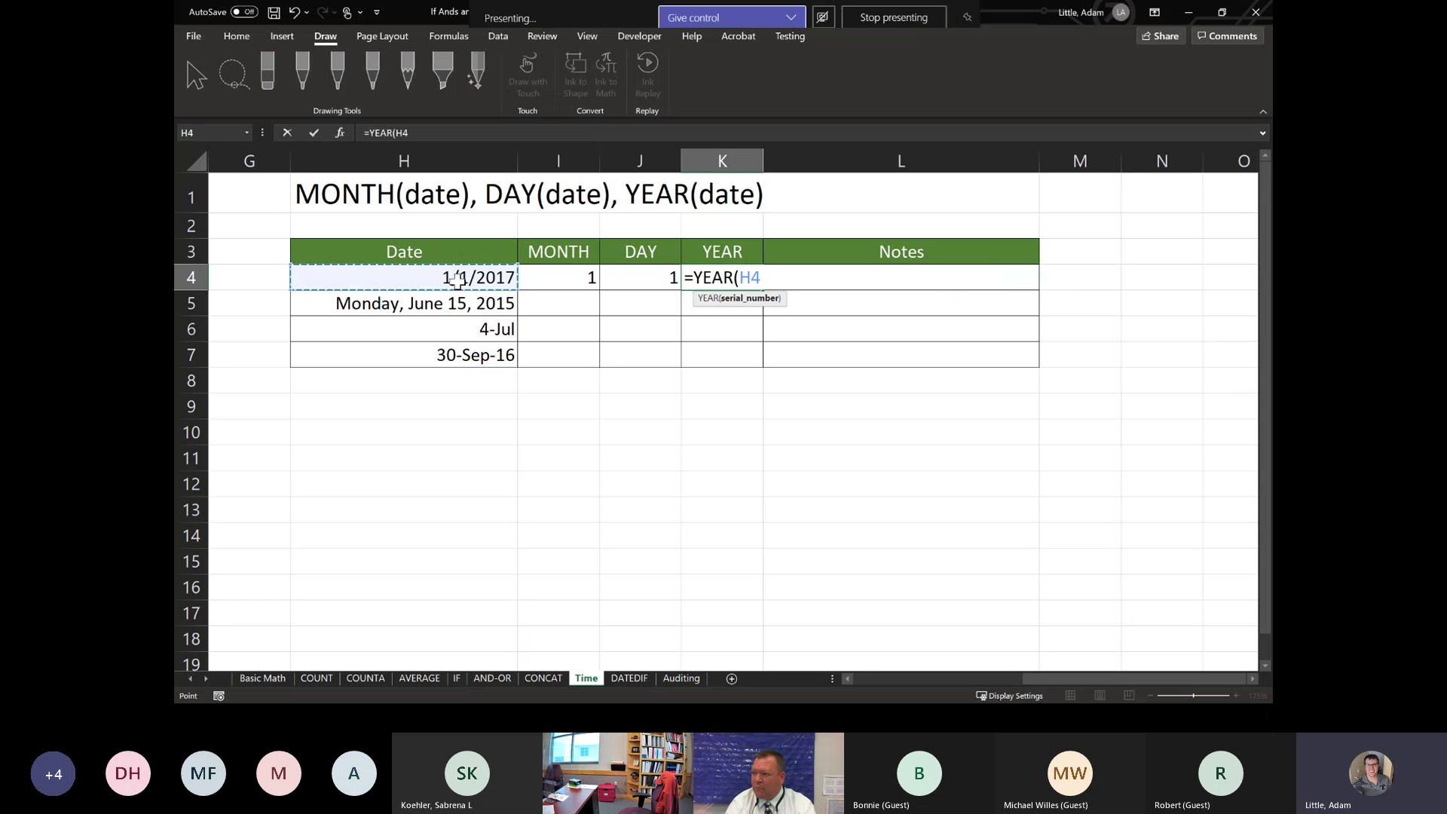
key(Return)
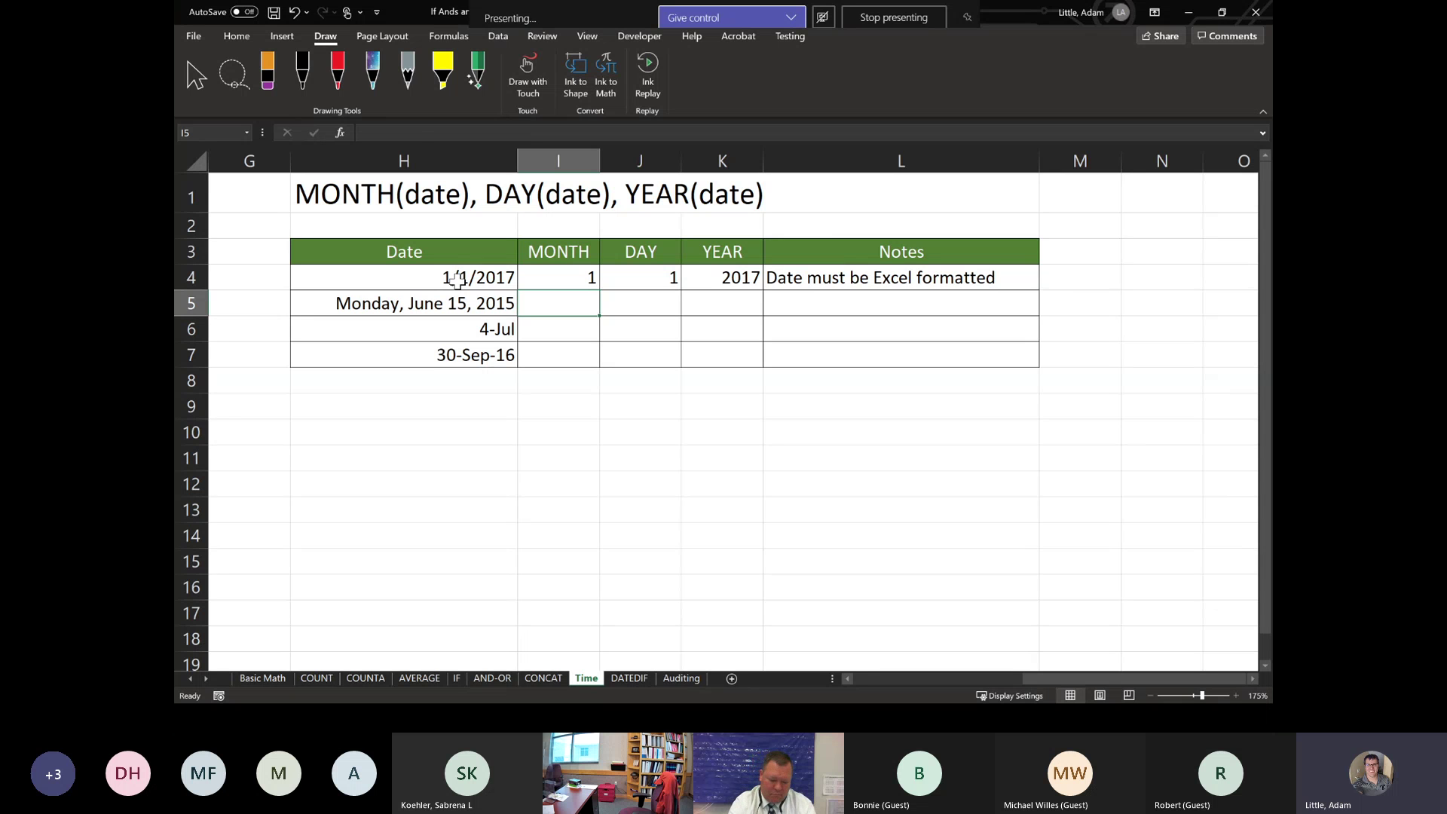
Step: Fill the MONTH, DAY and YEAR formulas in I4:K4 down through row 7 and check the stored date in H6
click(547, 280)
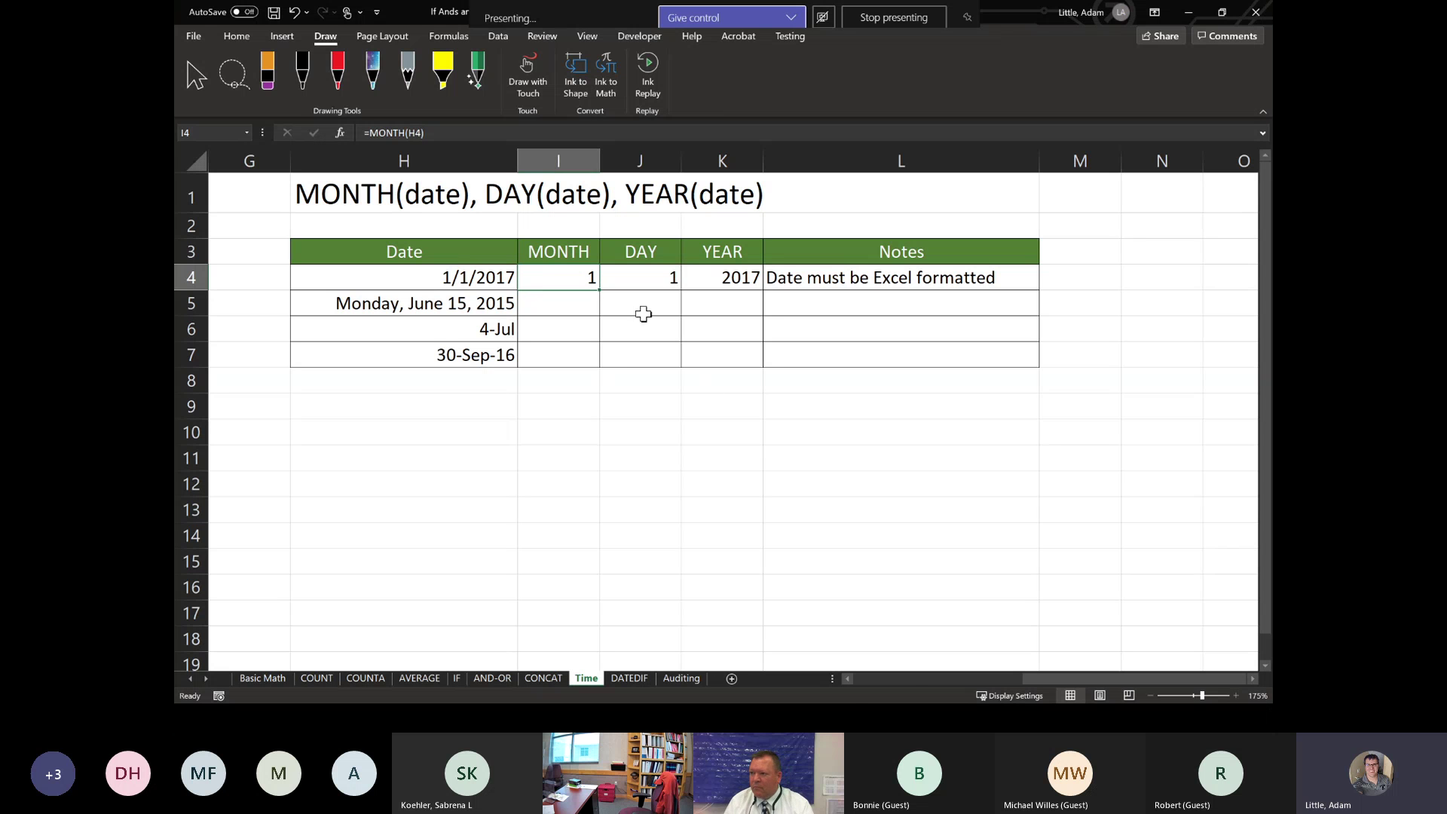
drag(553, 277, 716, 277)
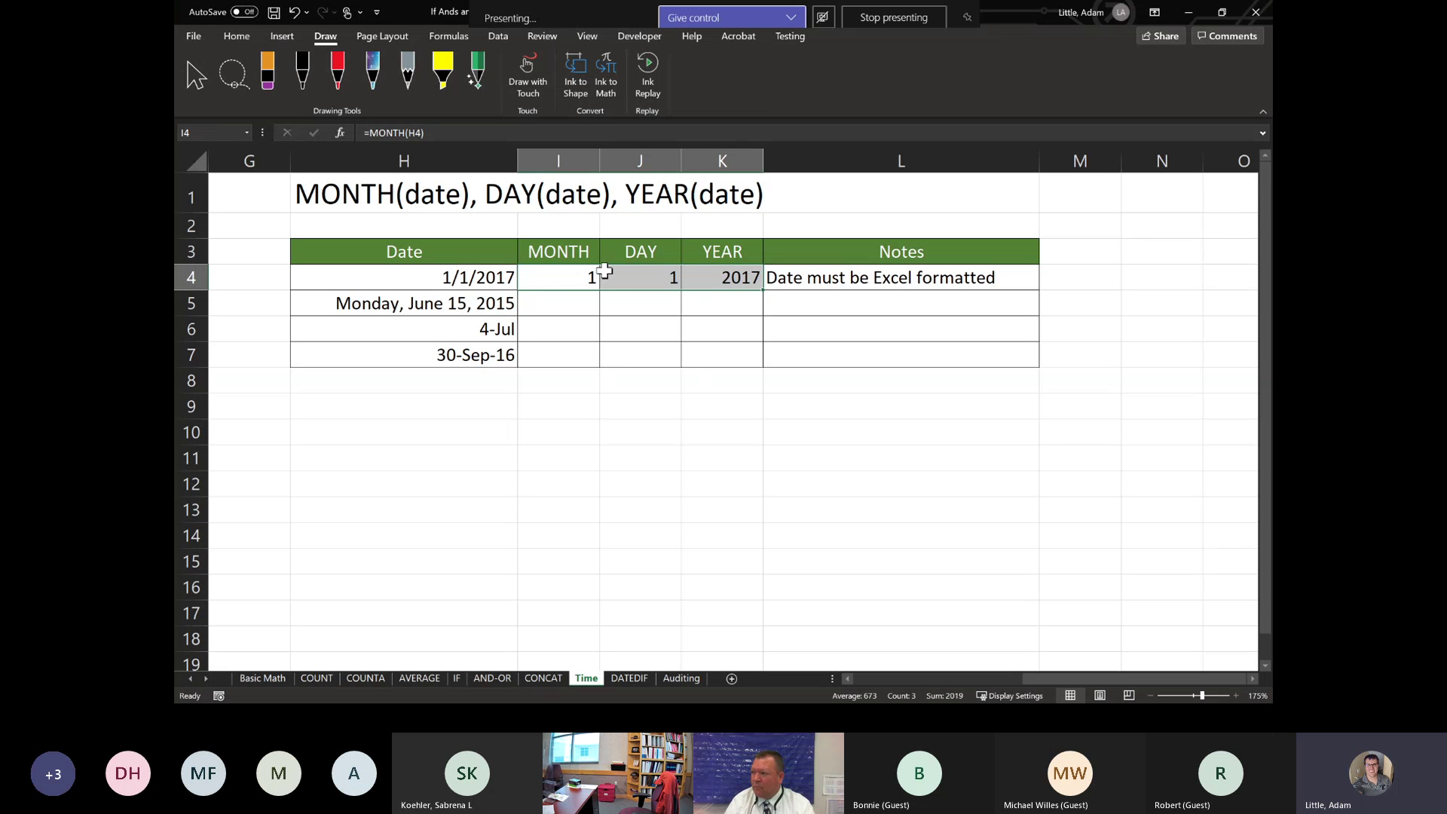
click(557, 284)
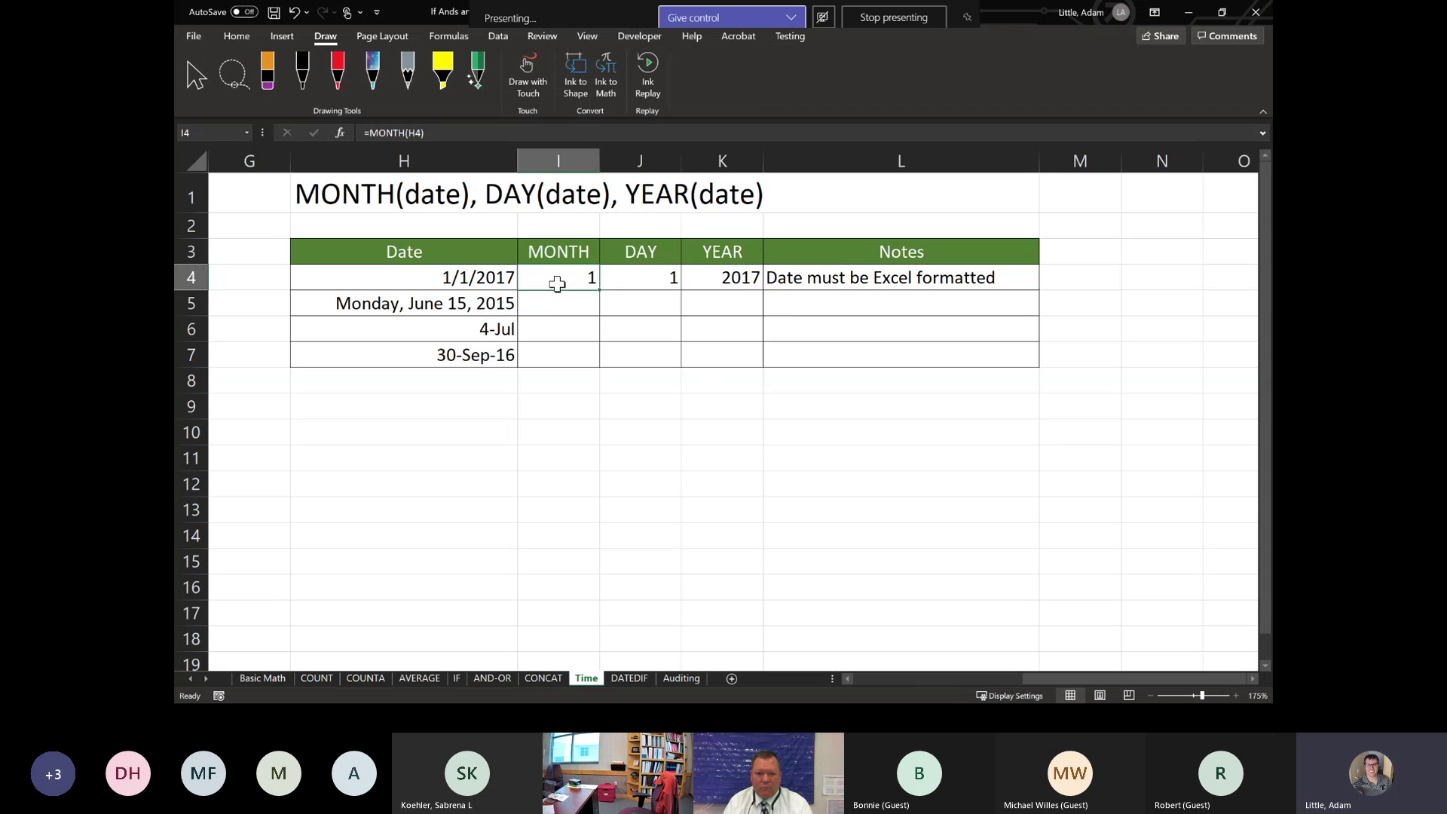
drag(561, 278, 735, 281)
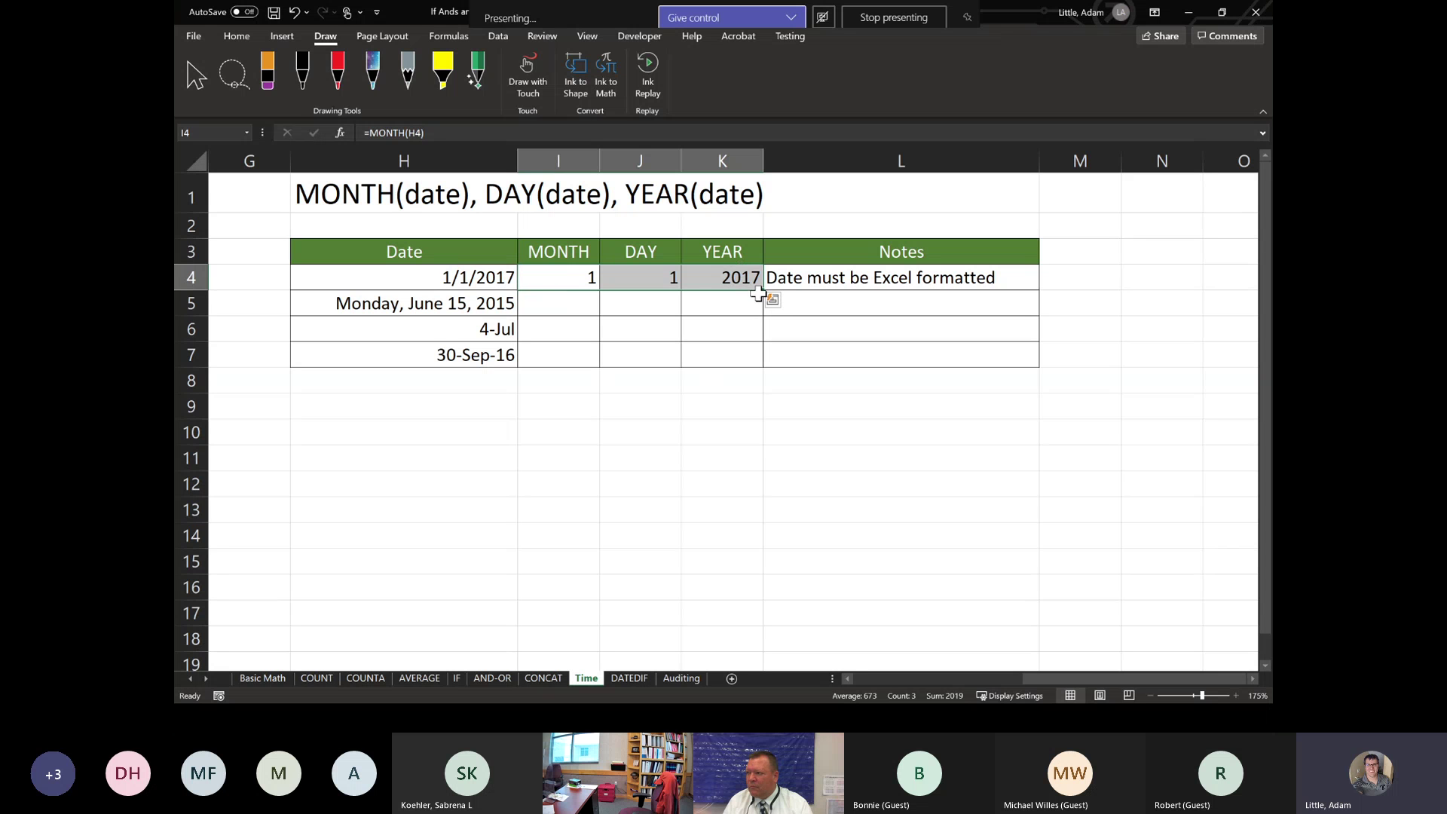
drag(762, 291, 747, 360)
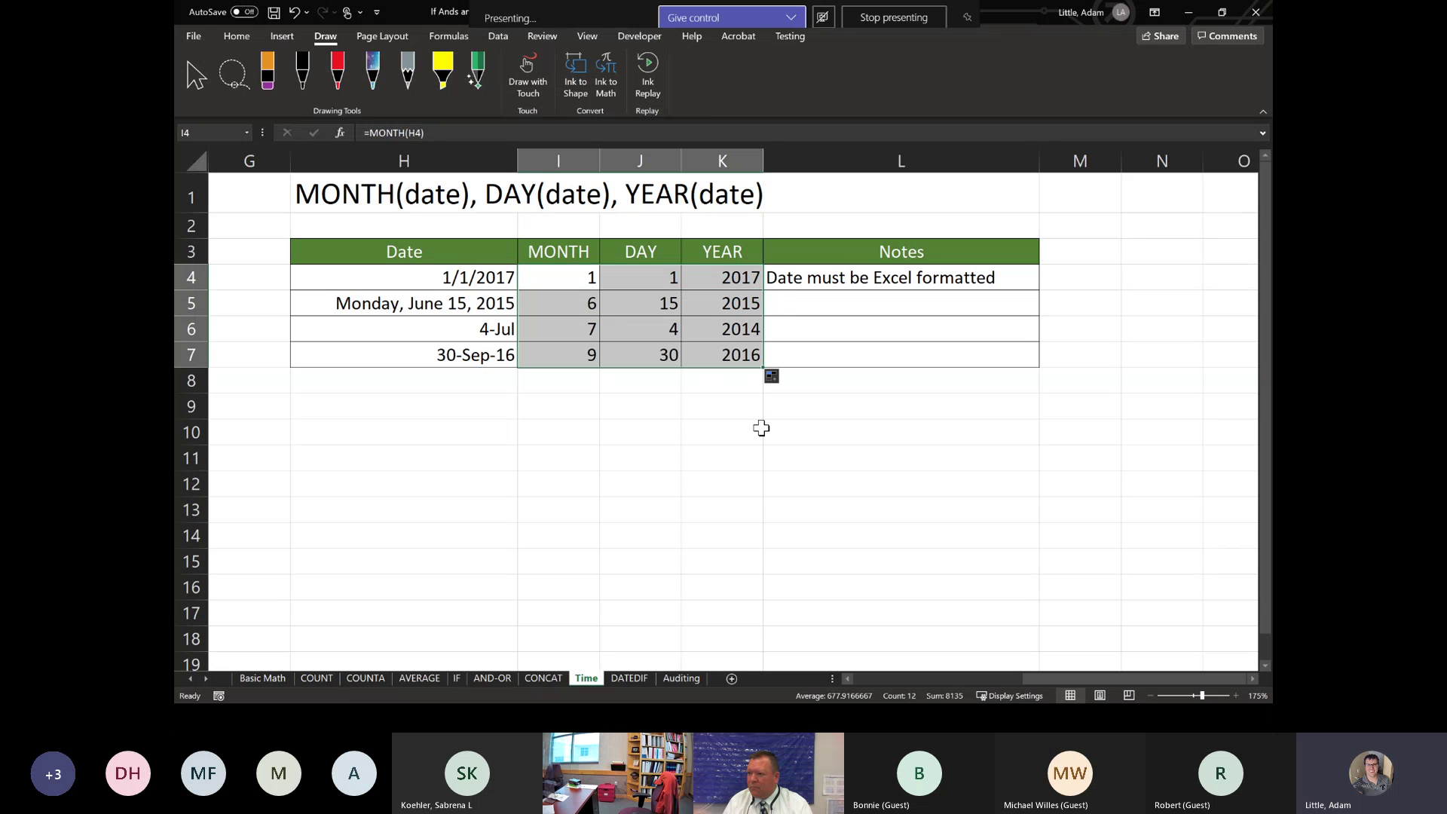
click(723, 431)
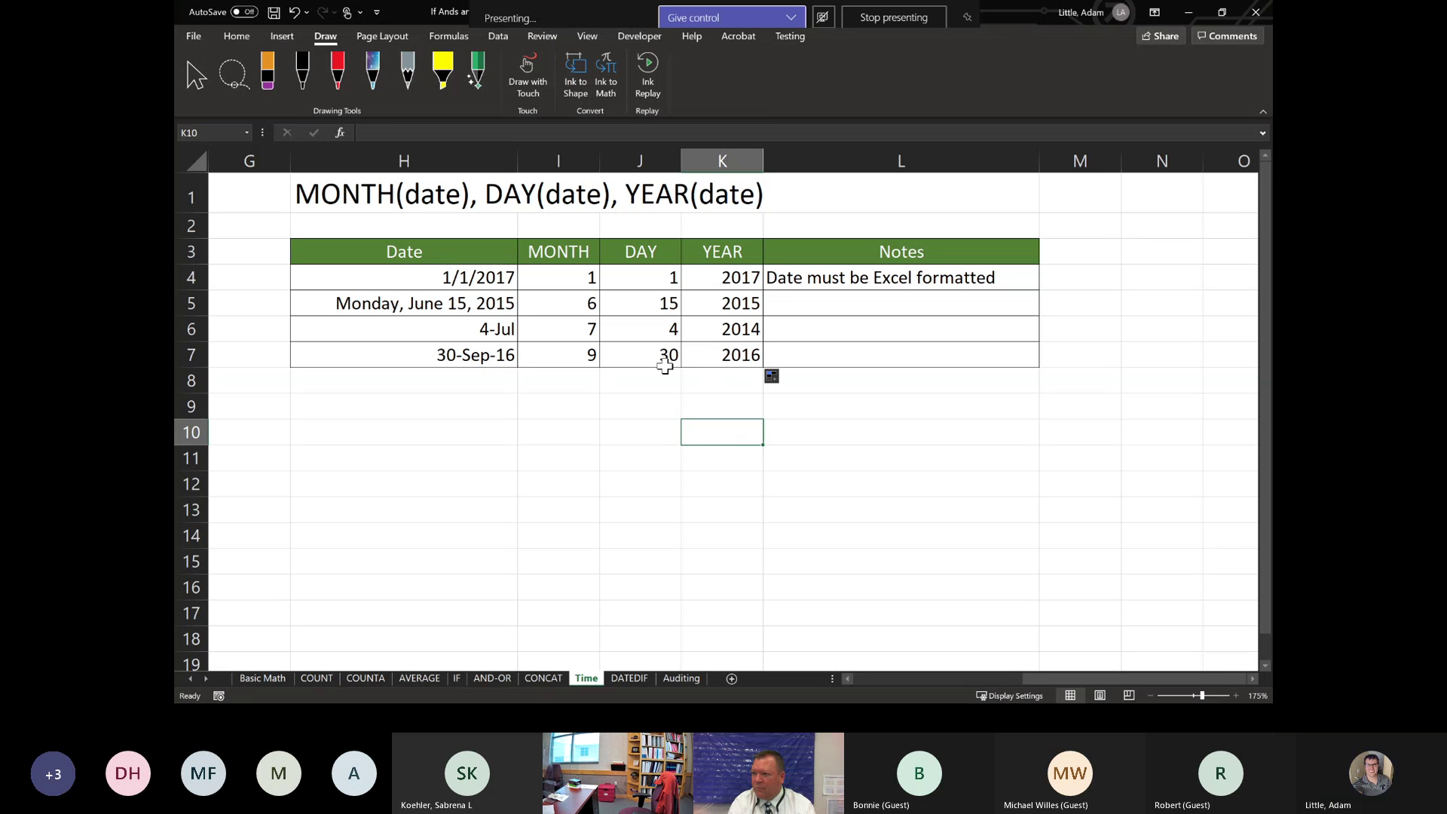
click(750, 333)
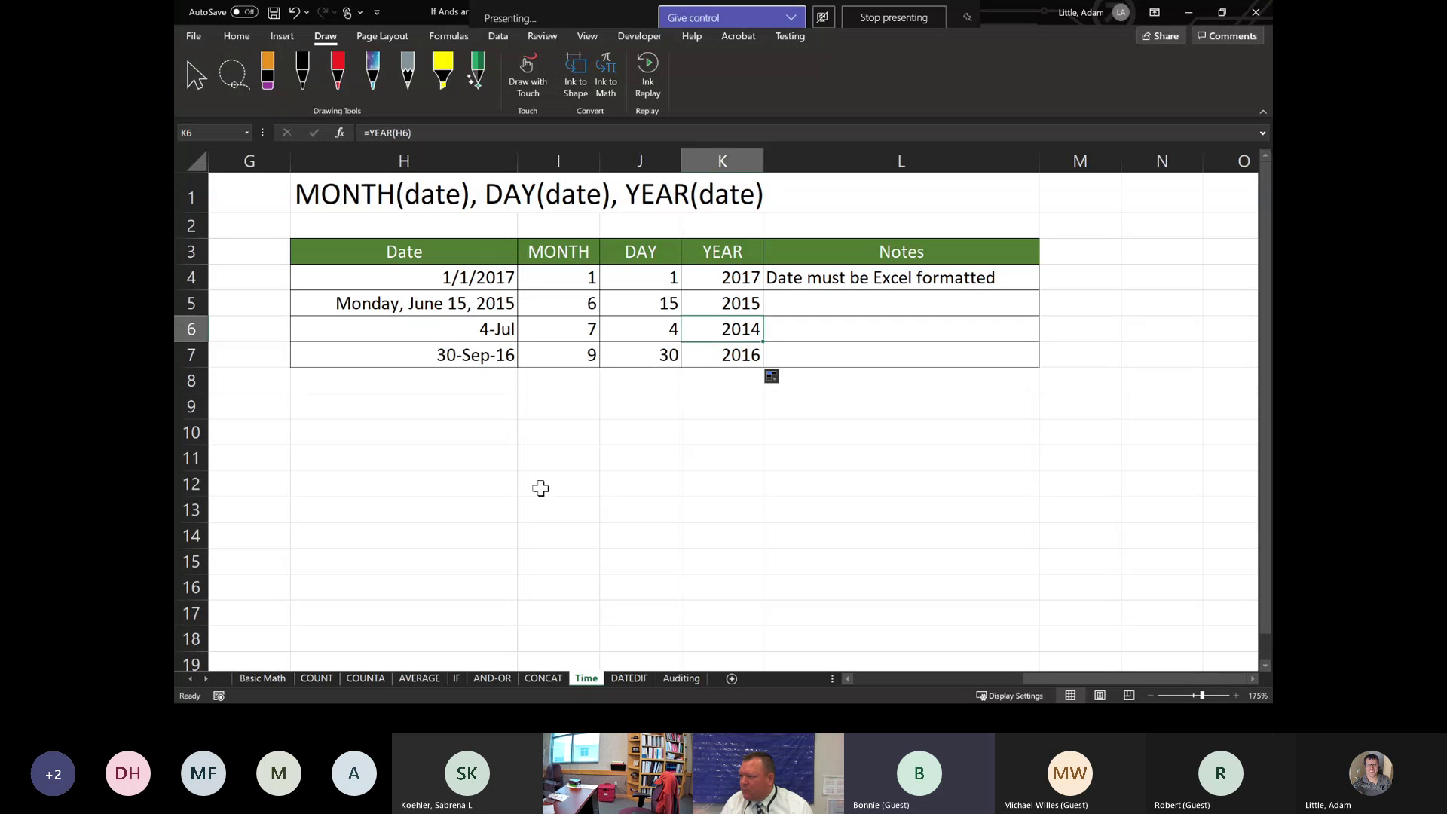
click(471, 332)
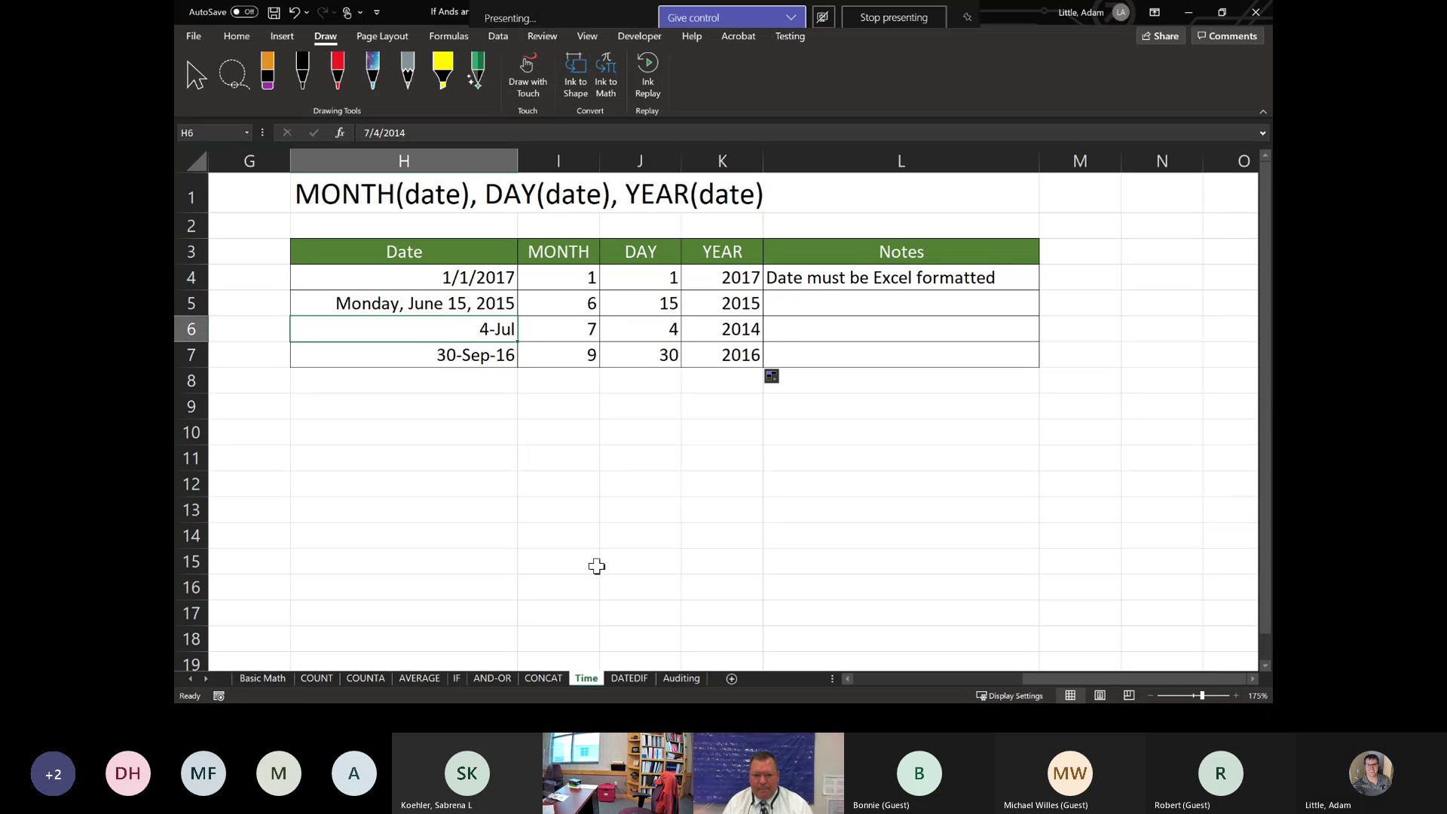
Step: Open the DATEDIF worksheet
click(630, 680)
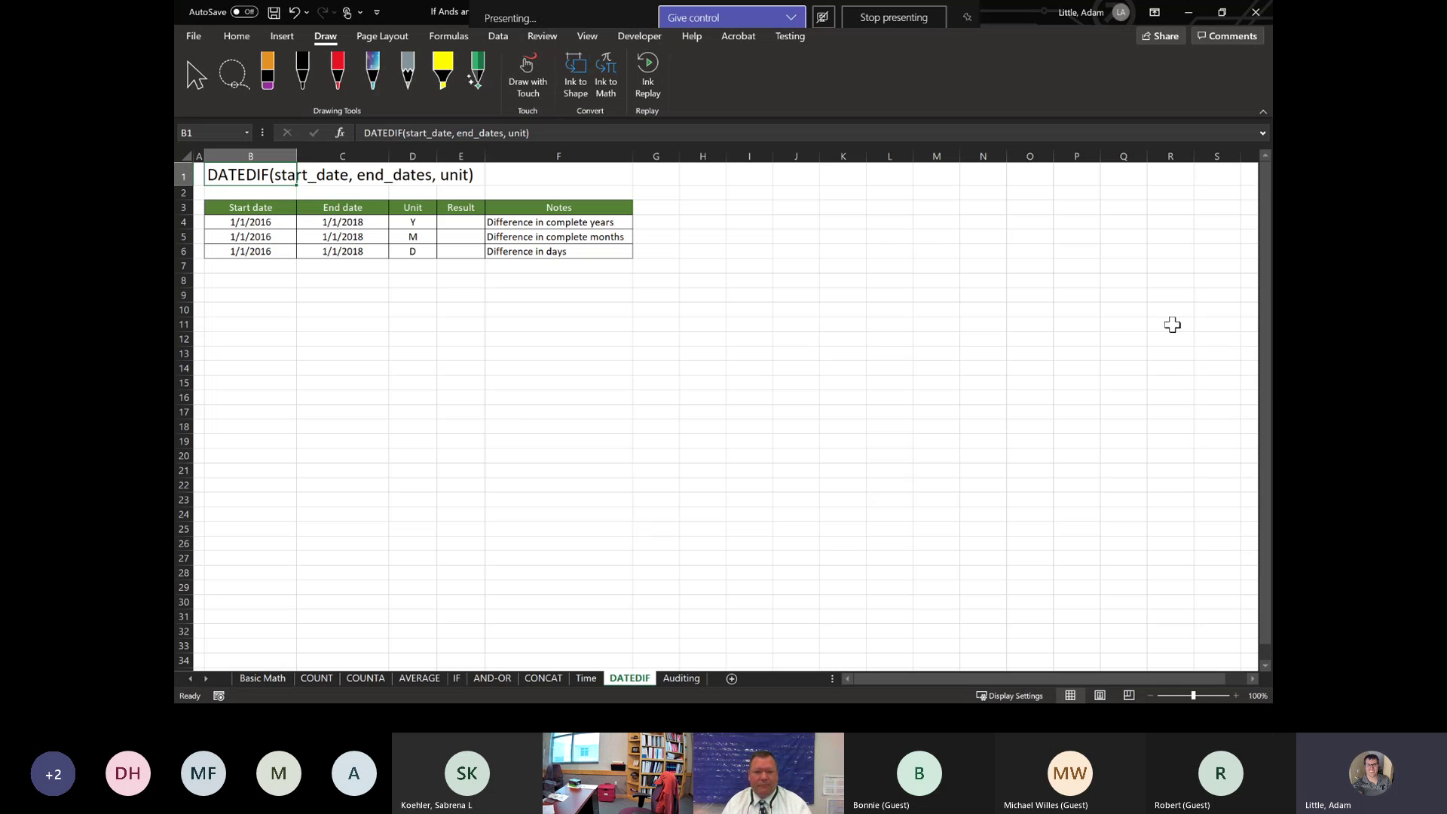
ctrl+scroll(927, 256, up, 4)
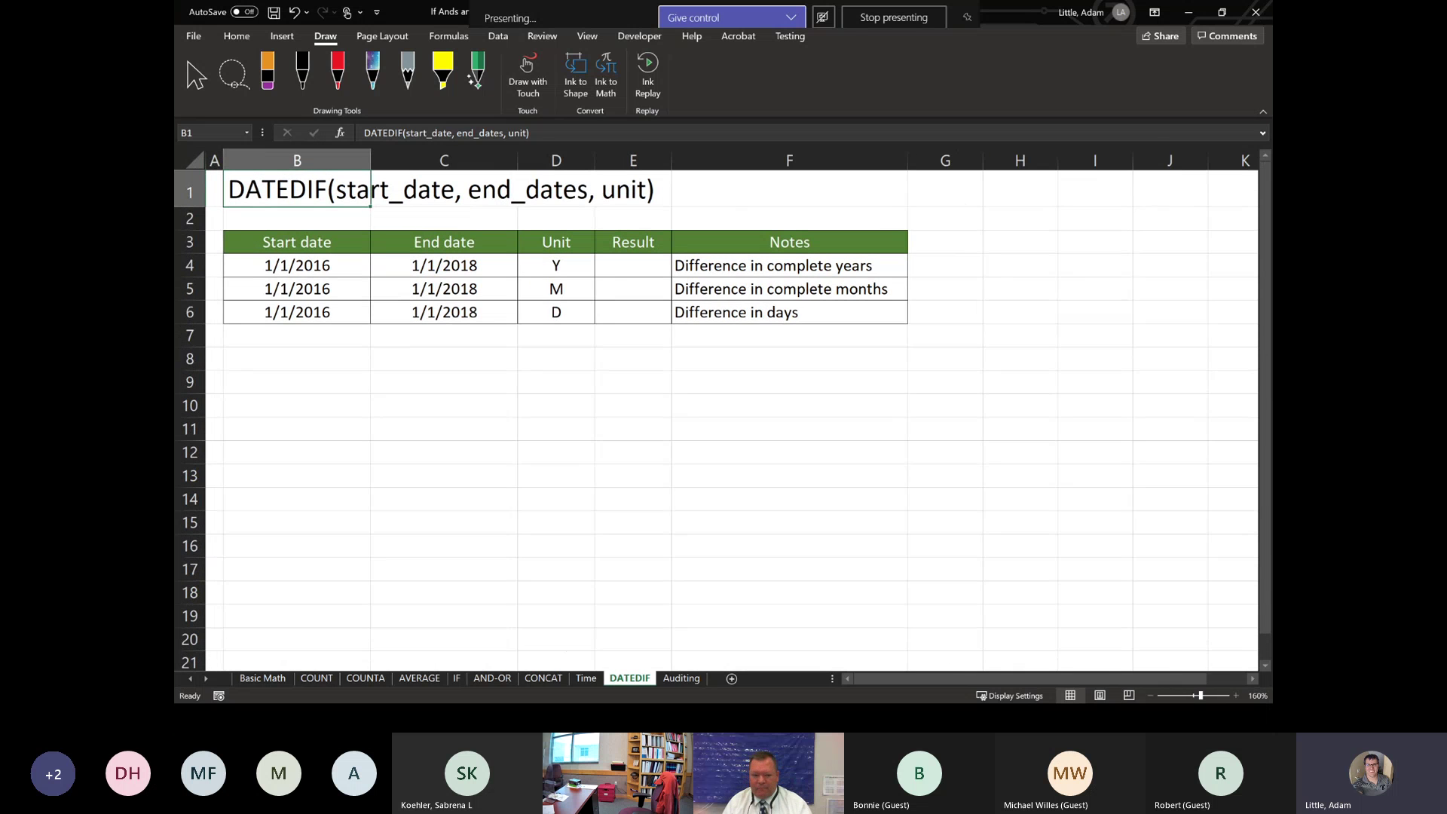
Step: Switch to the slide show and advance to the DATEDIF slide's explanation of the D, M and Y units
key(alt+Tab)
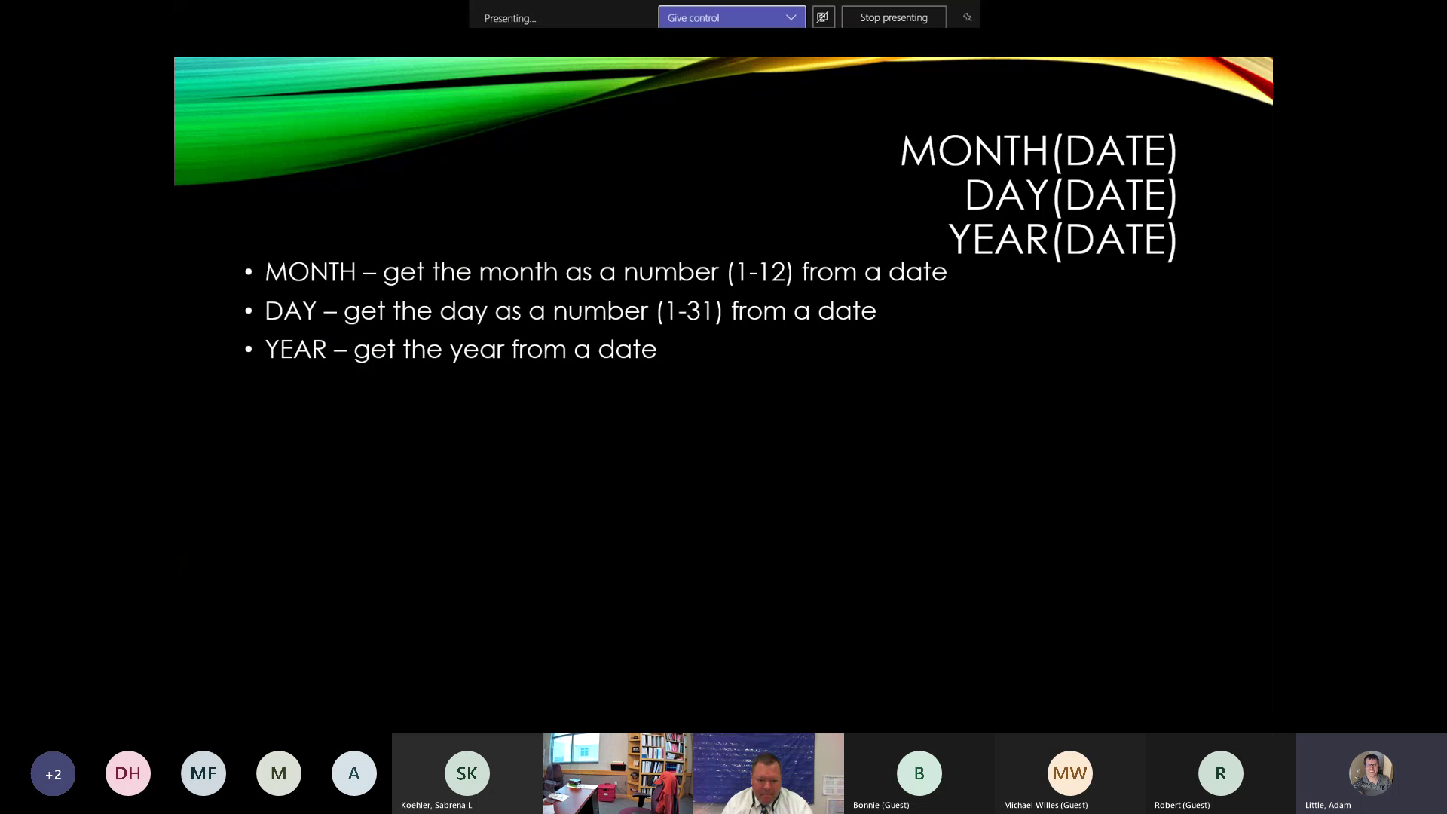
key(Right)
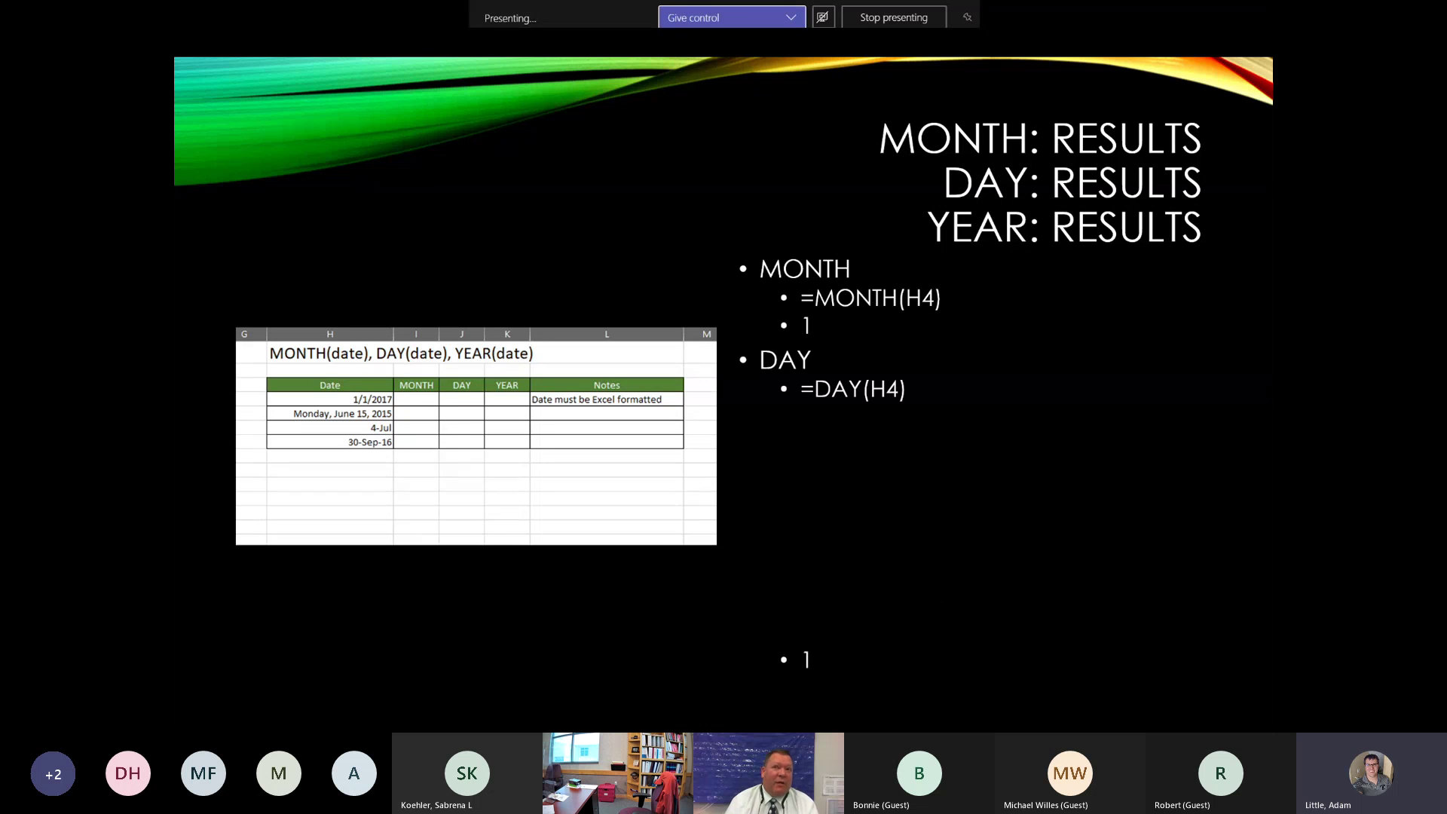
key(Right)
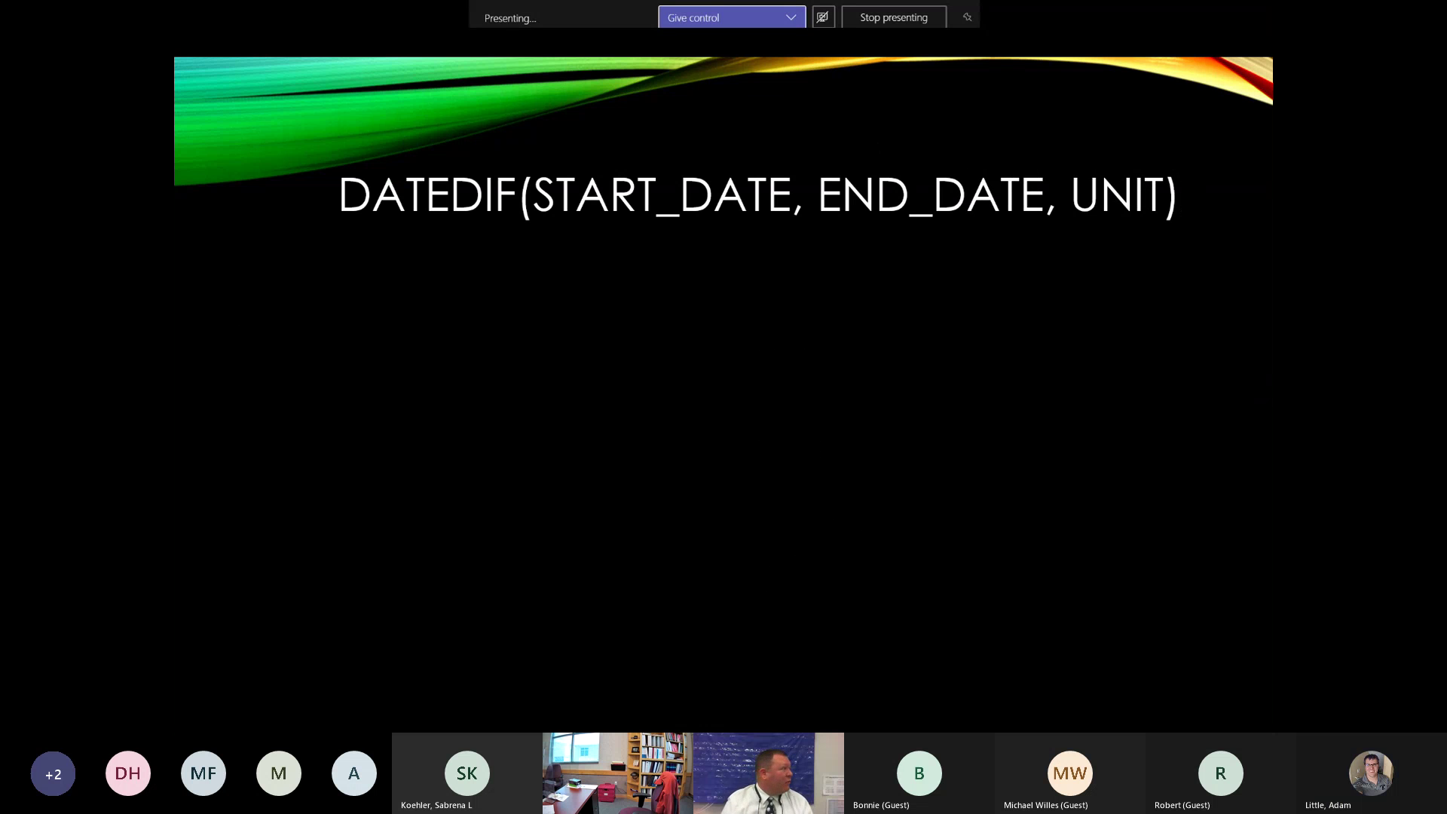
key(Right)
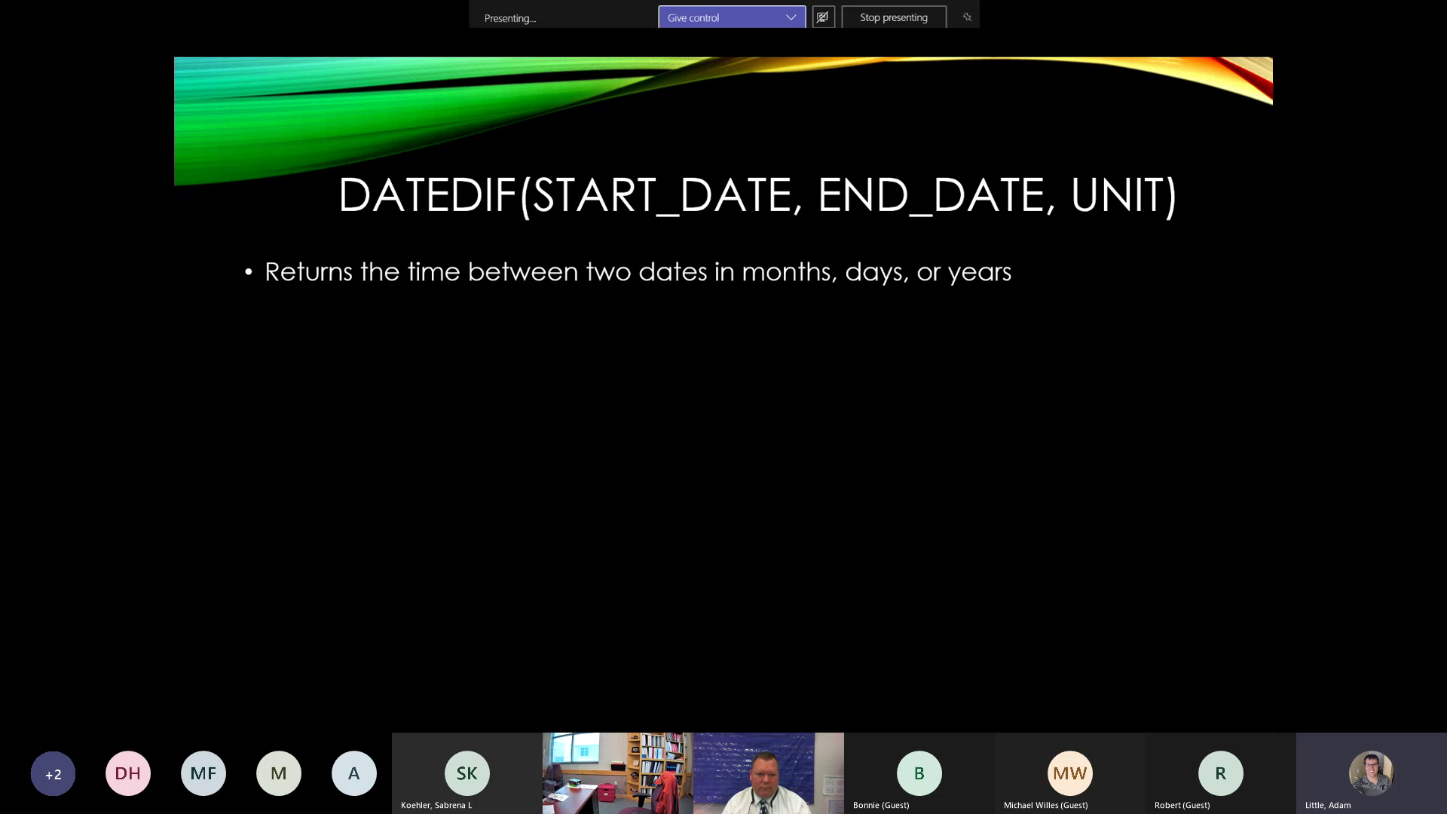
key(Right)
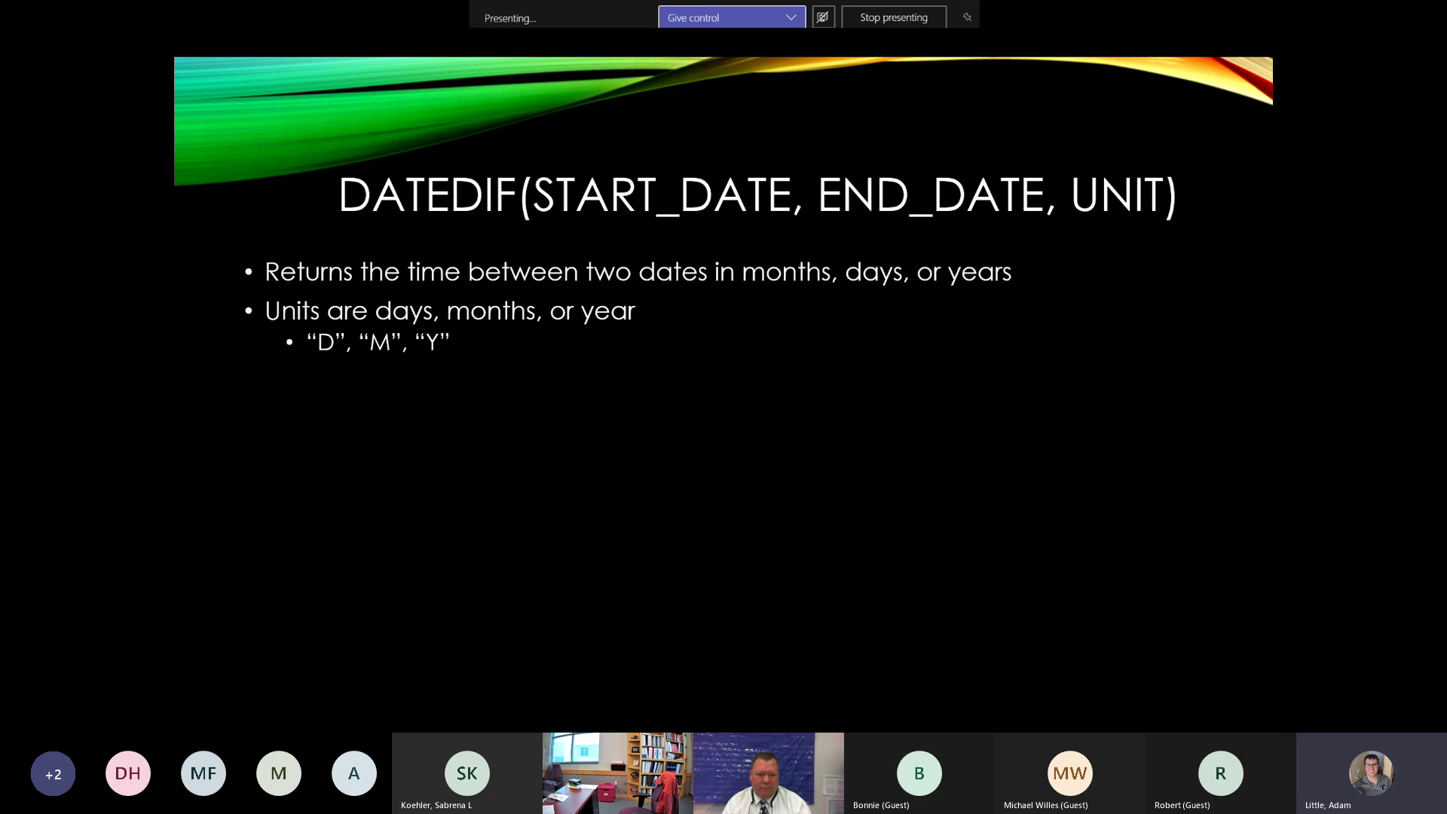
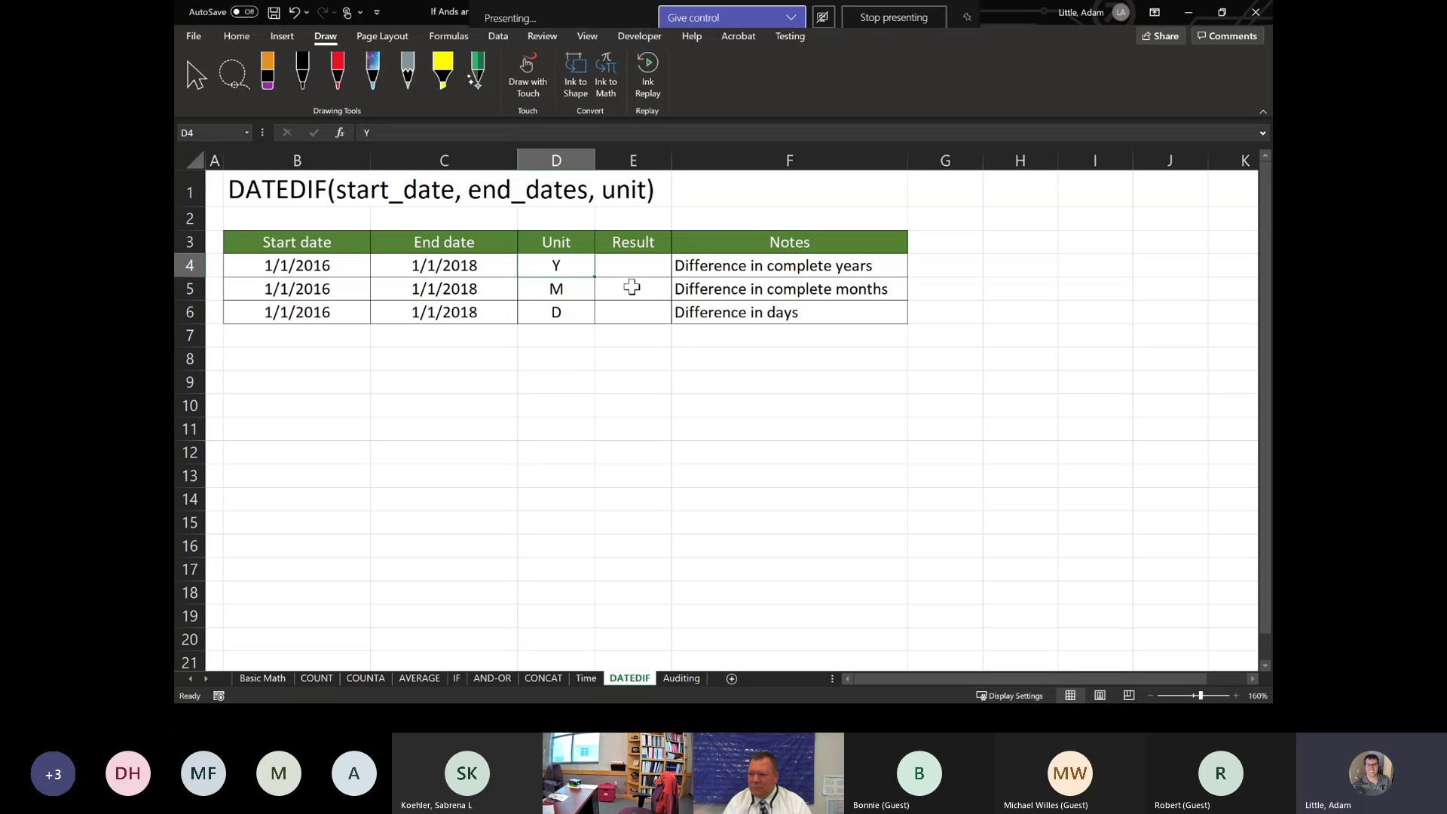
Step: Begin a DATEDIF formula in E4 with B4 as the start date
click(639, 262)
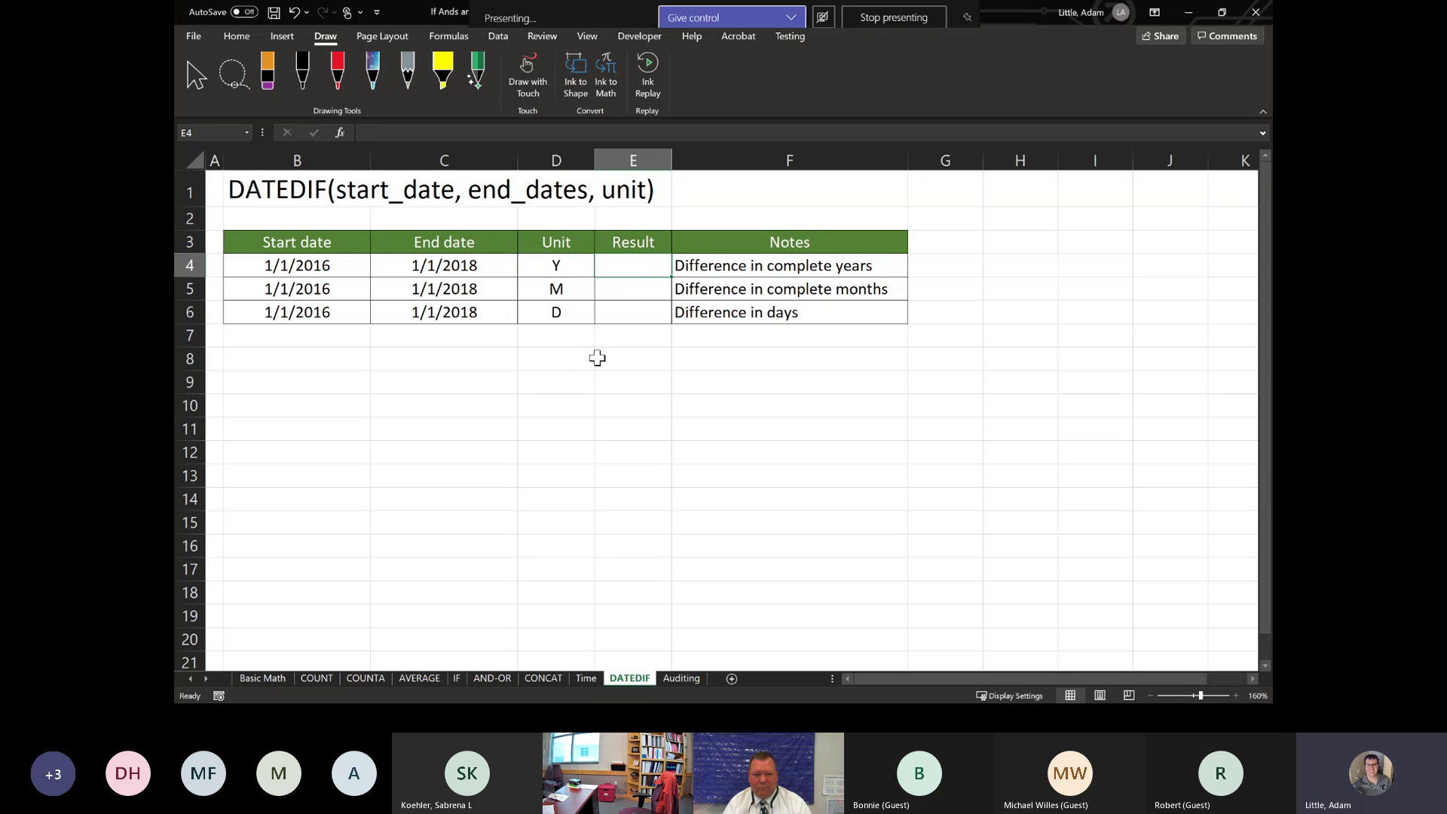
text(=DATEDIF)
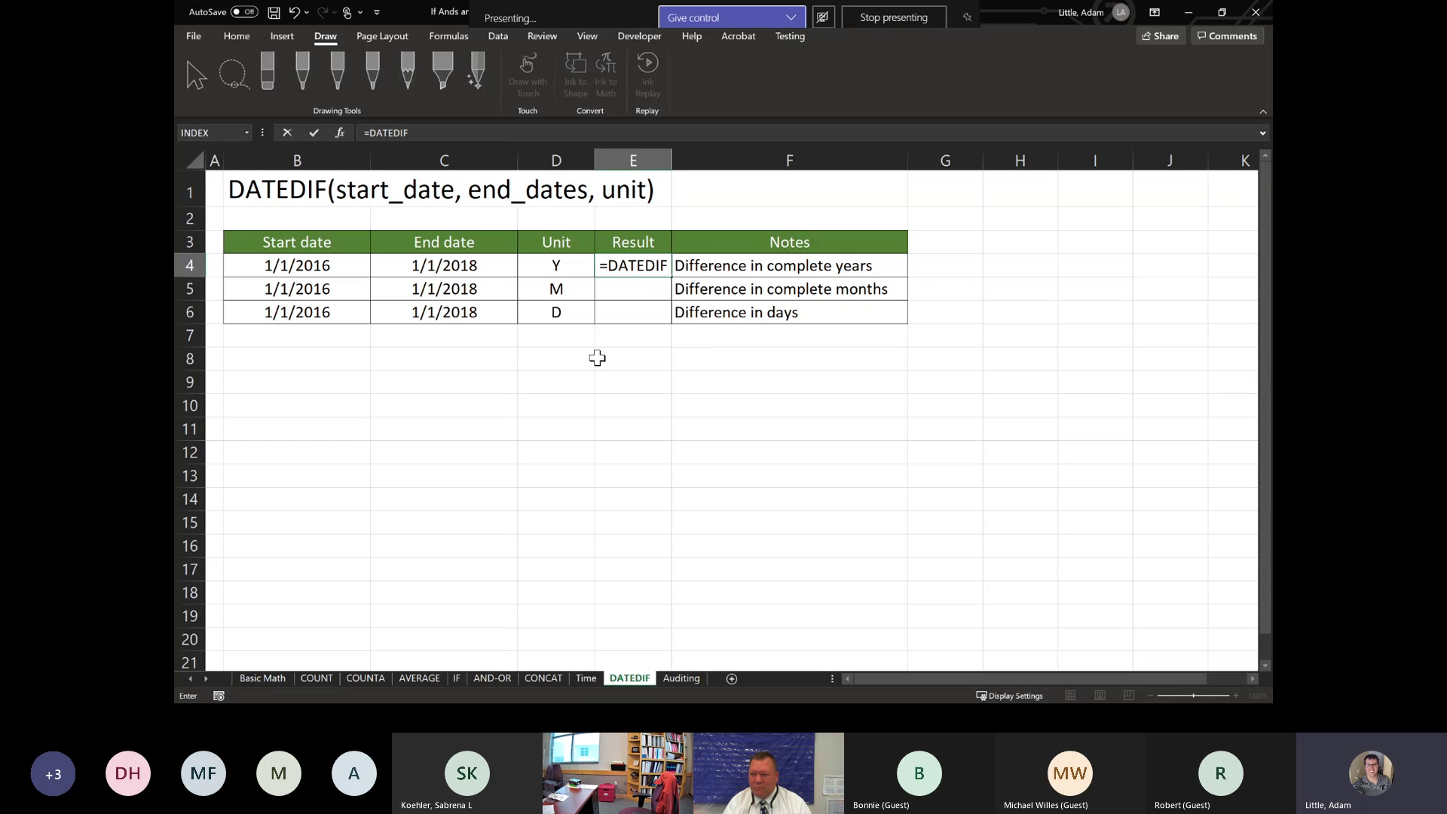
text(()
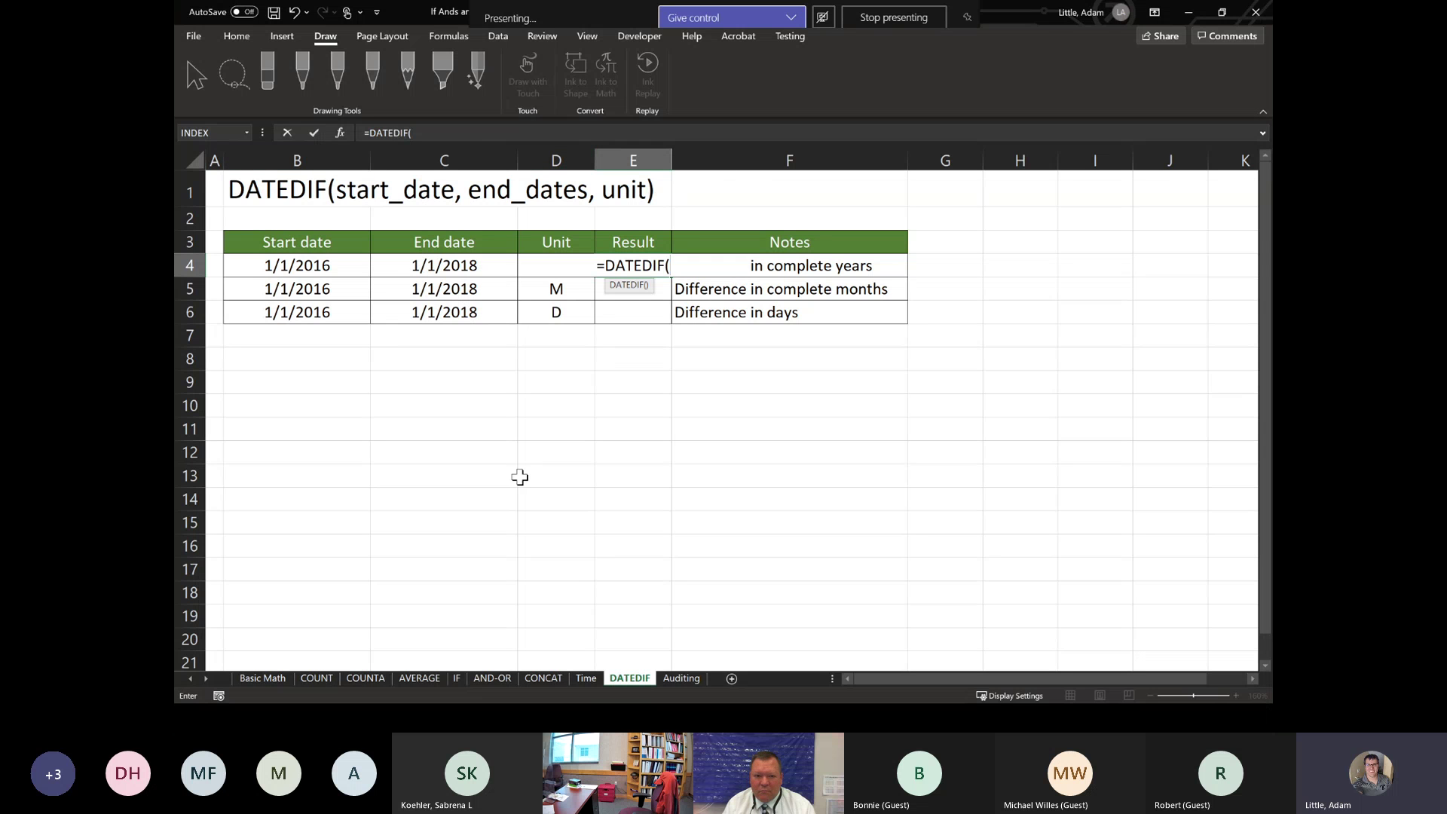
click(320, 268)
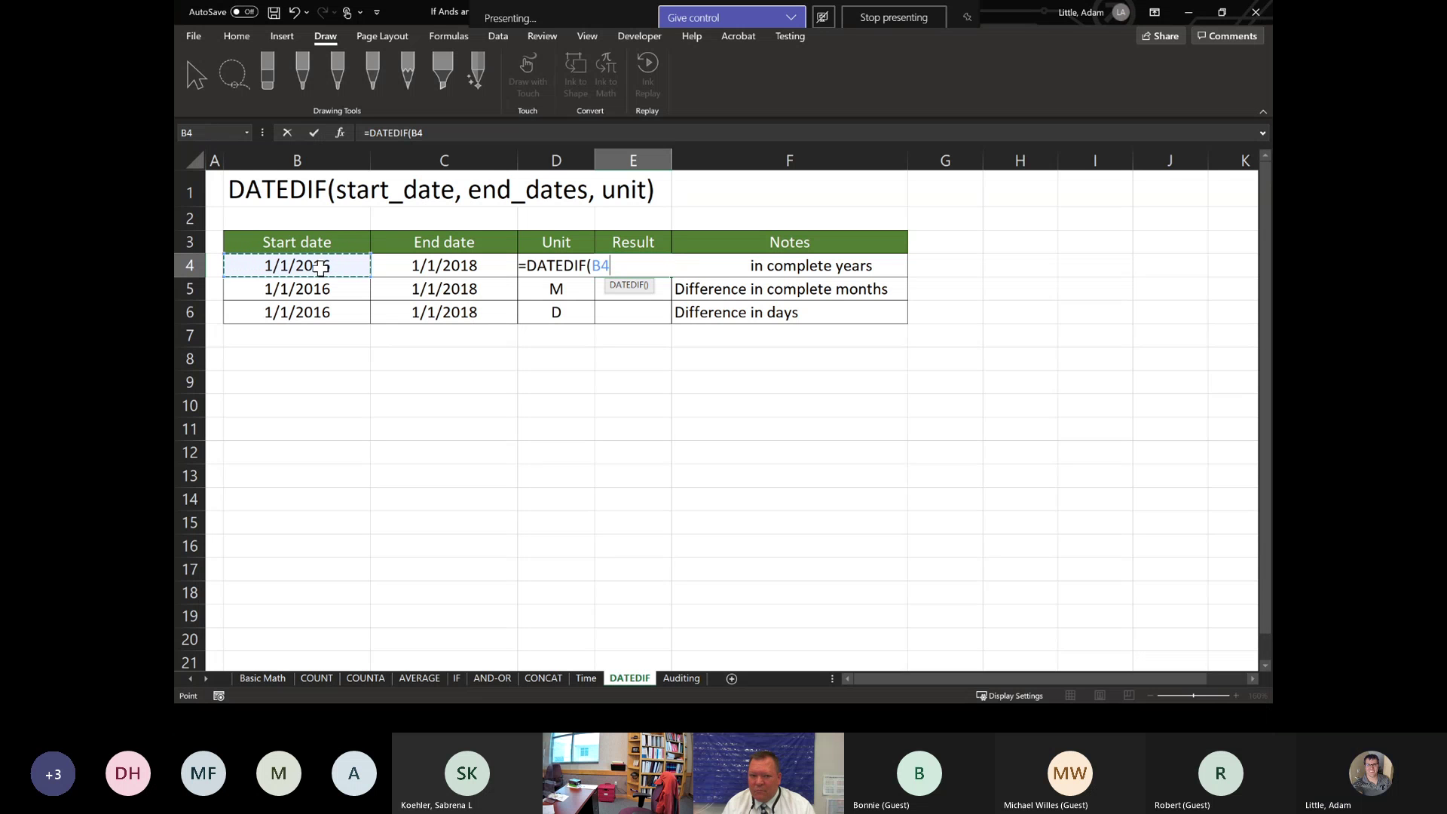
text(,)
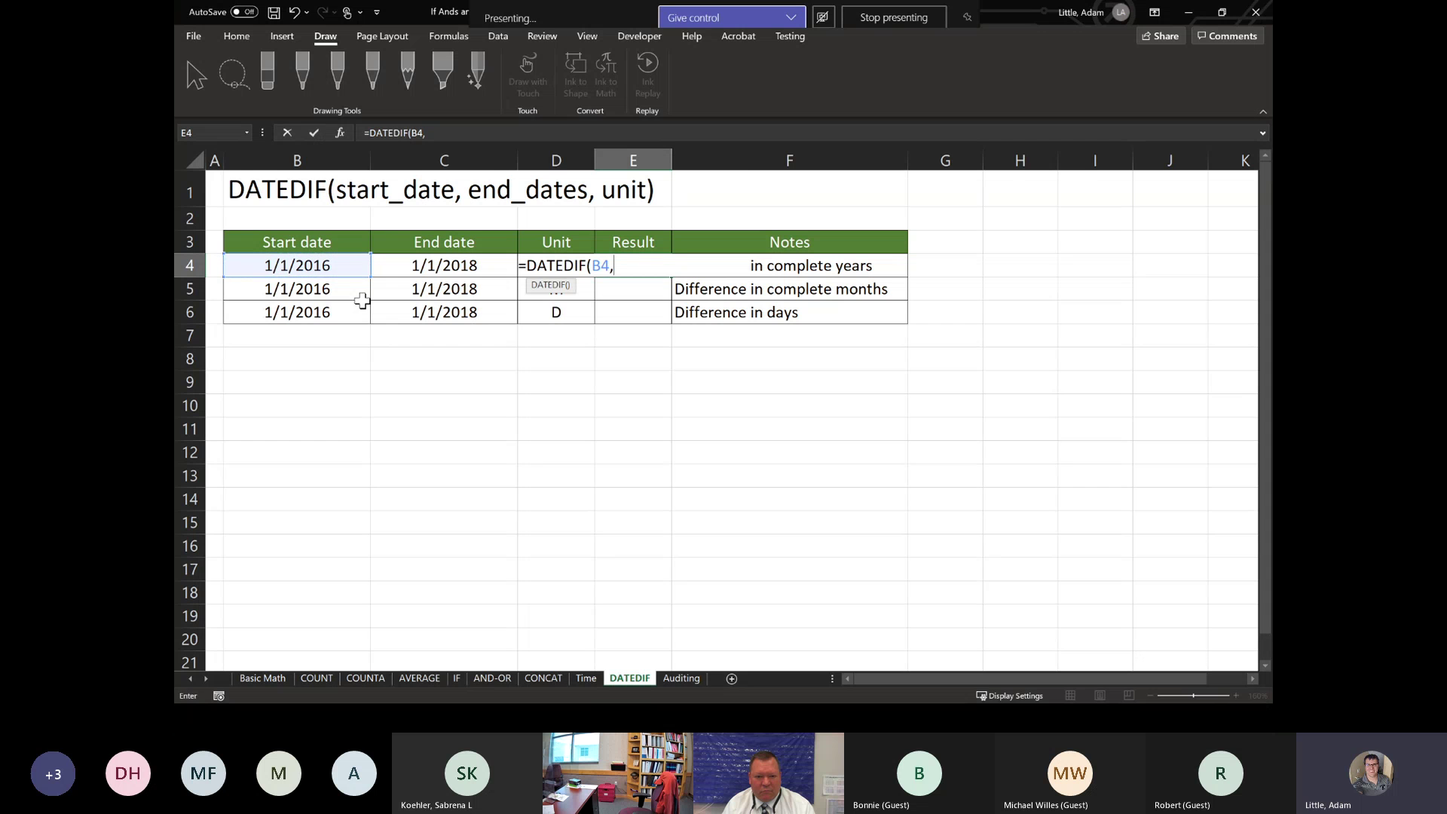
Step: Try TODAY() instead of C4 as the end date in the E4 formula, and remove it again
click(419, 264)
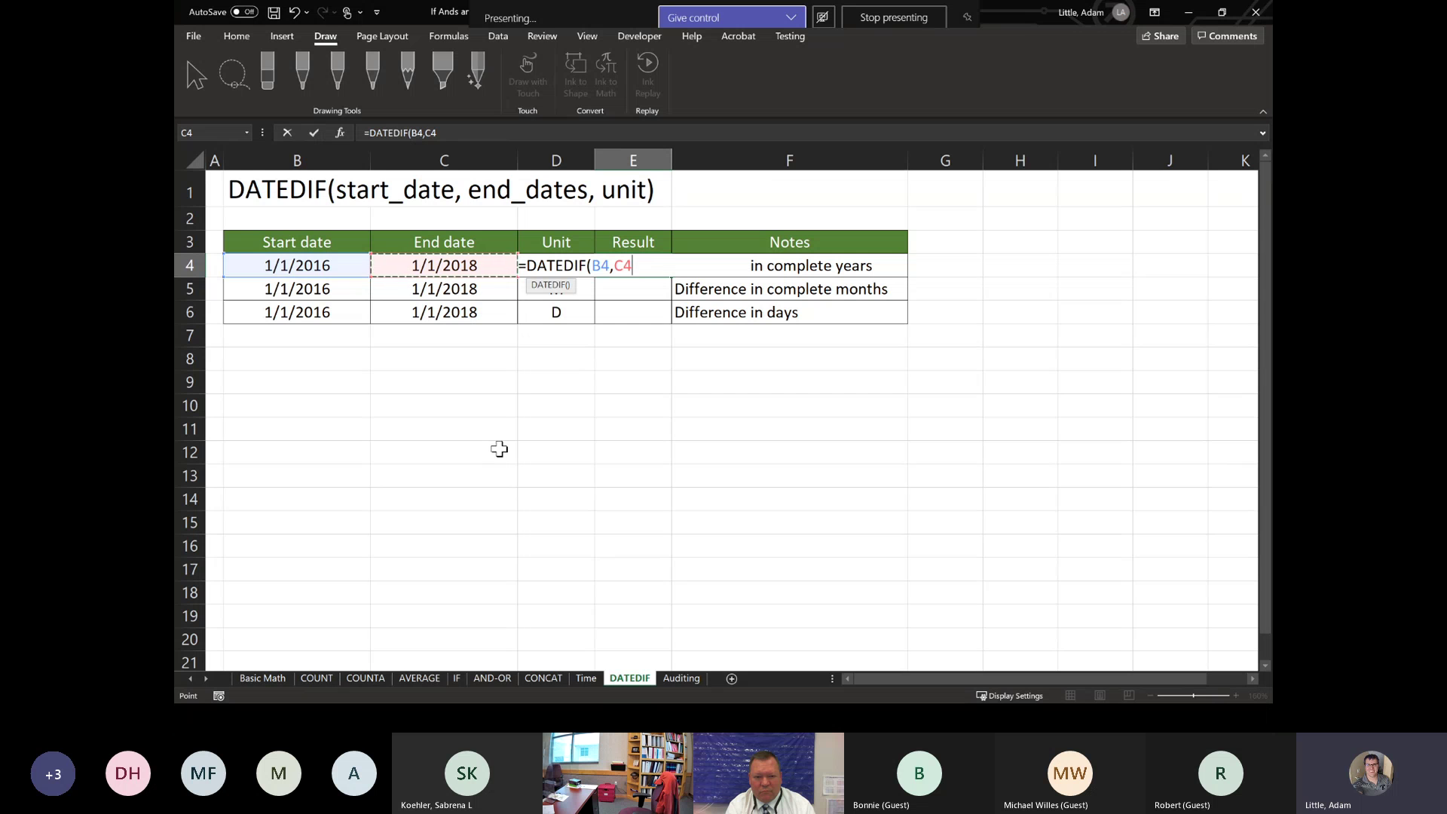
key(BackSpace)
text(T)
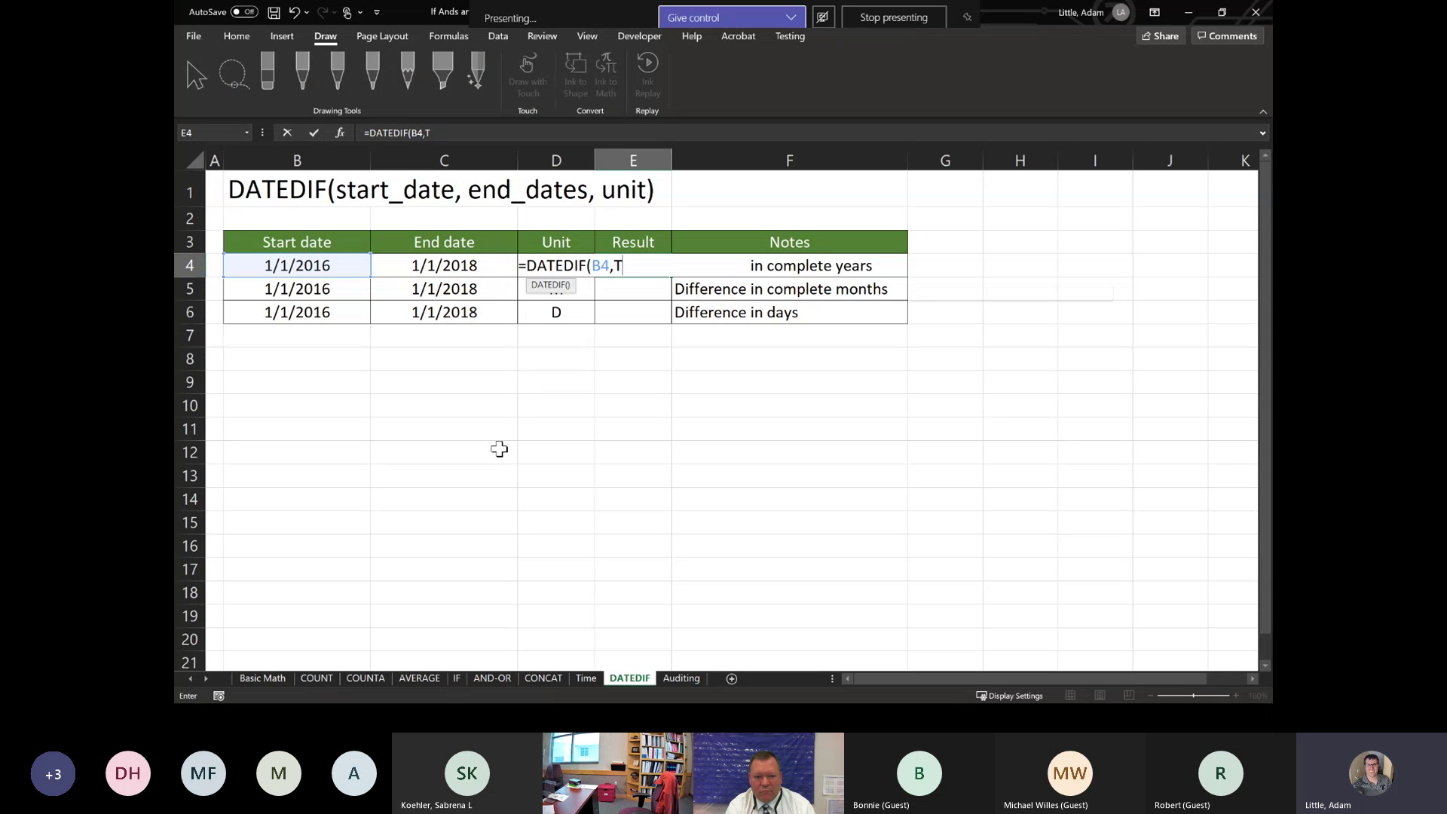
text(ODAY())
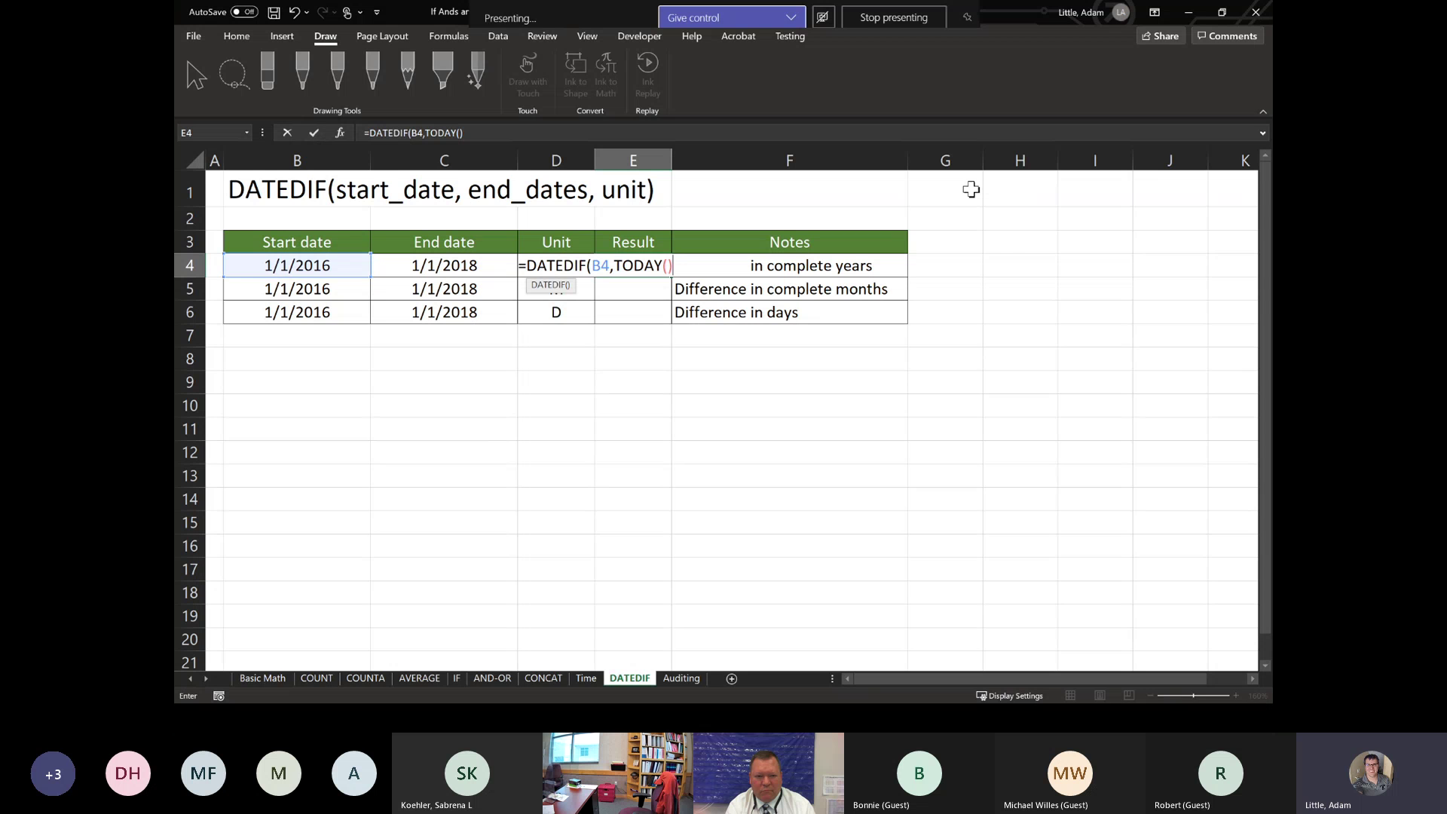
key(BackSpace)
key(BackSpace)
key(BackSpace)
key(BackSpace)
key(BackSpace)
key(BackSpace)
key(BackSpace)
Step: Complete the E4 formula as =DATEDIF(B4,C4,"Y") for the difference in complete years
click(420, 266)
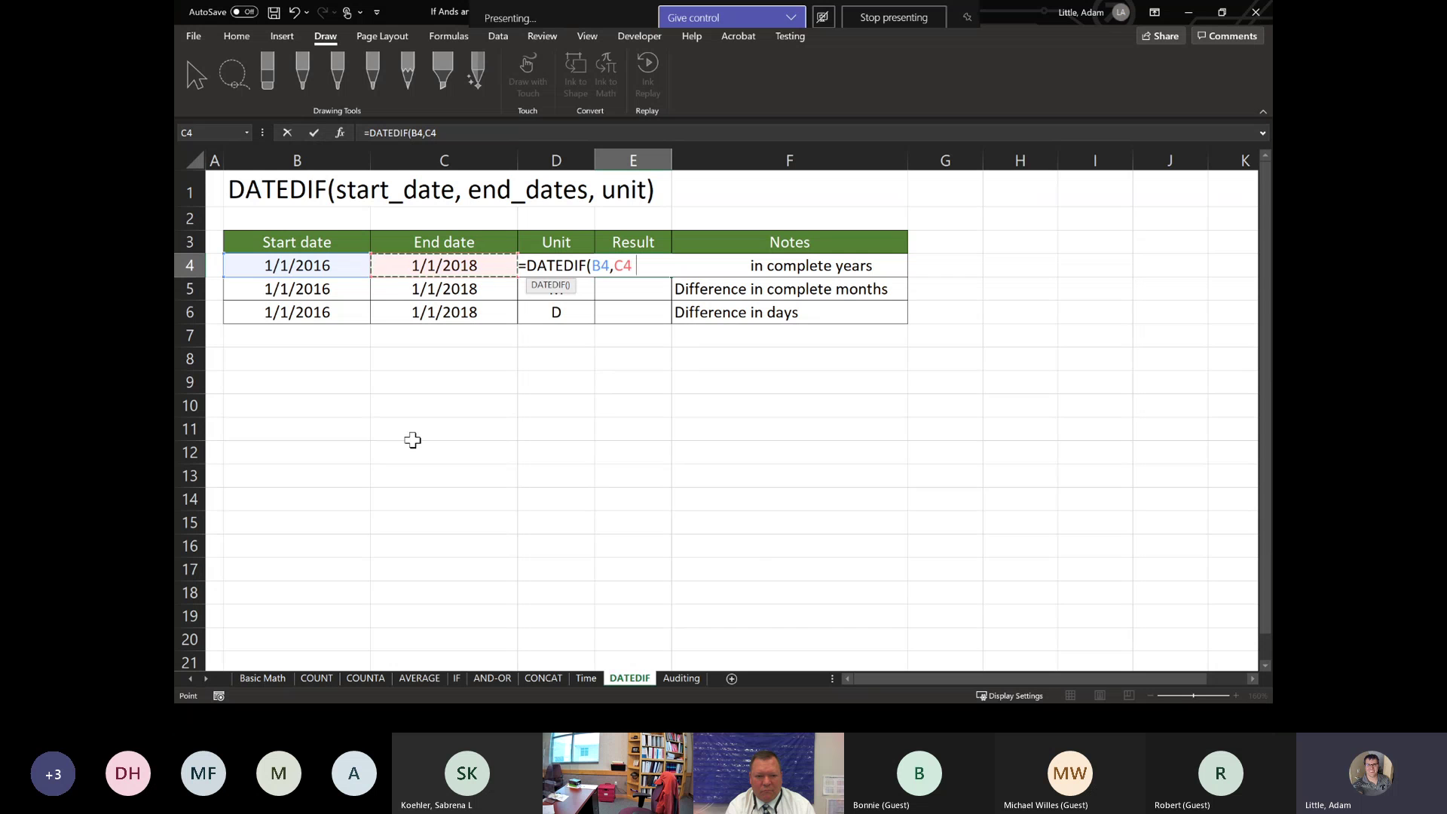
text(,)
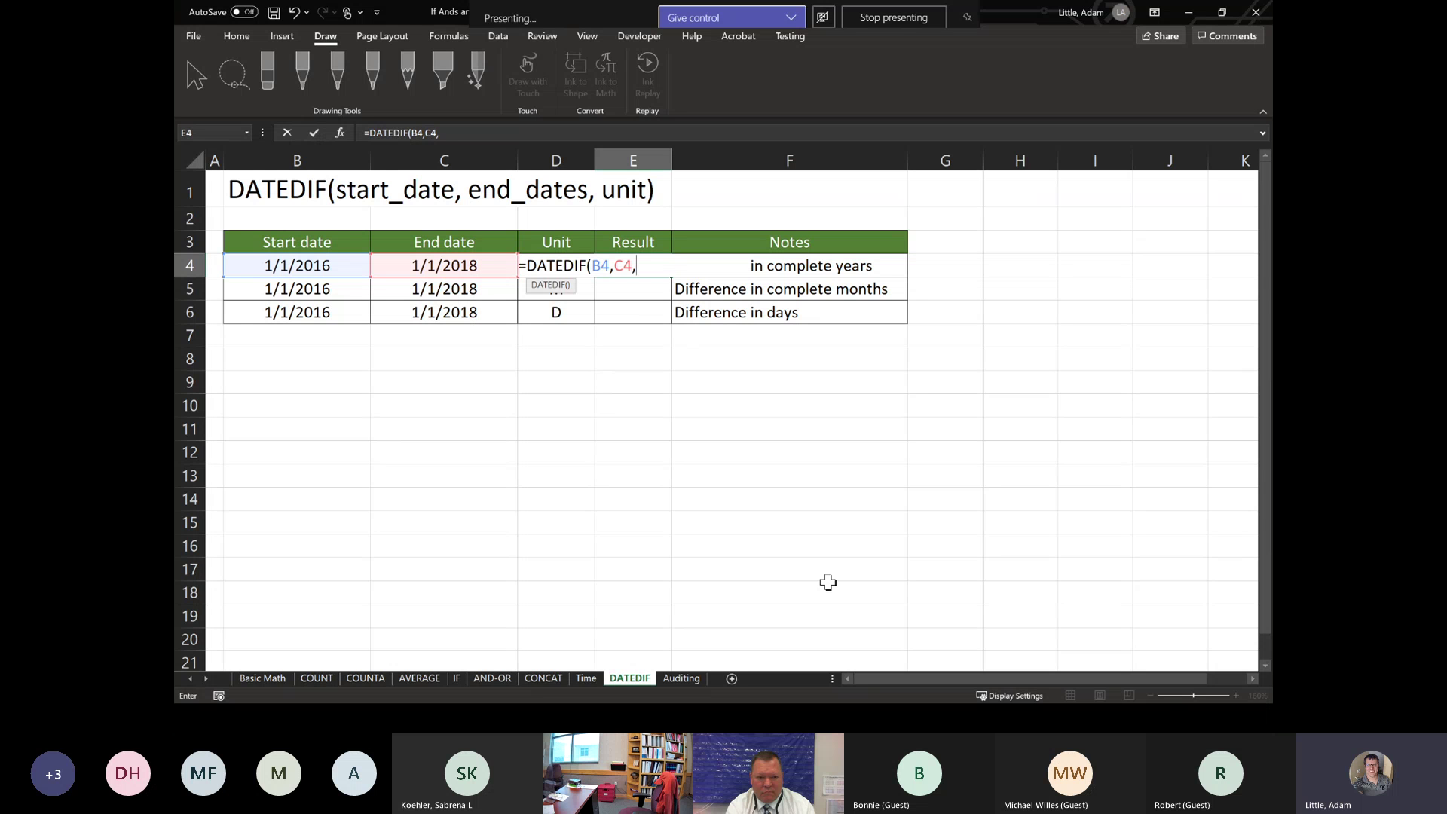
text("Y")
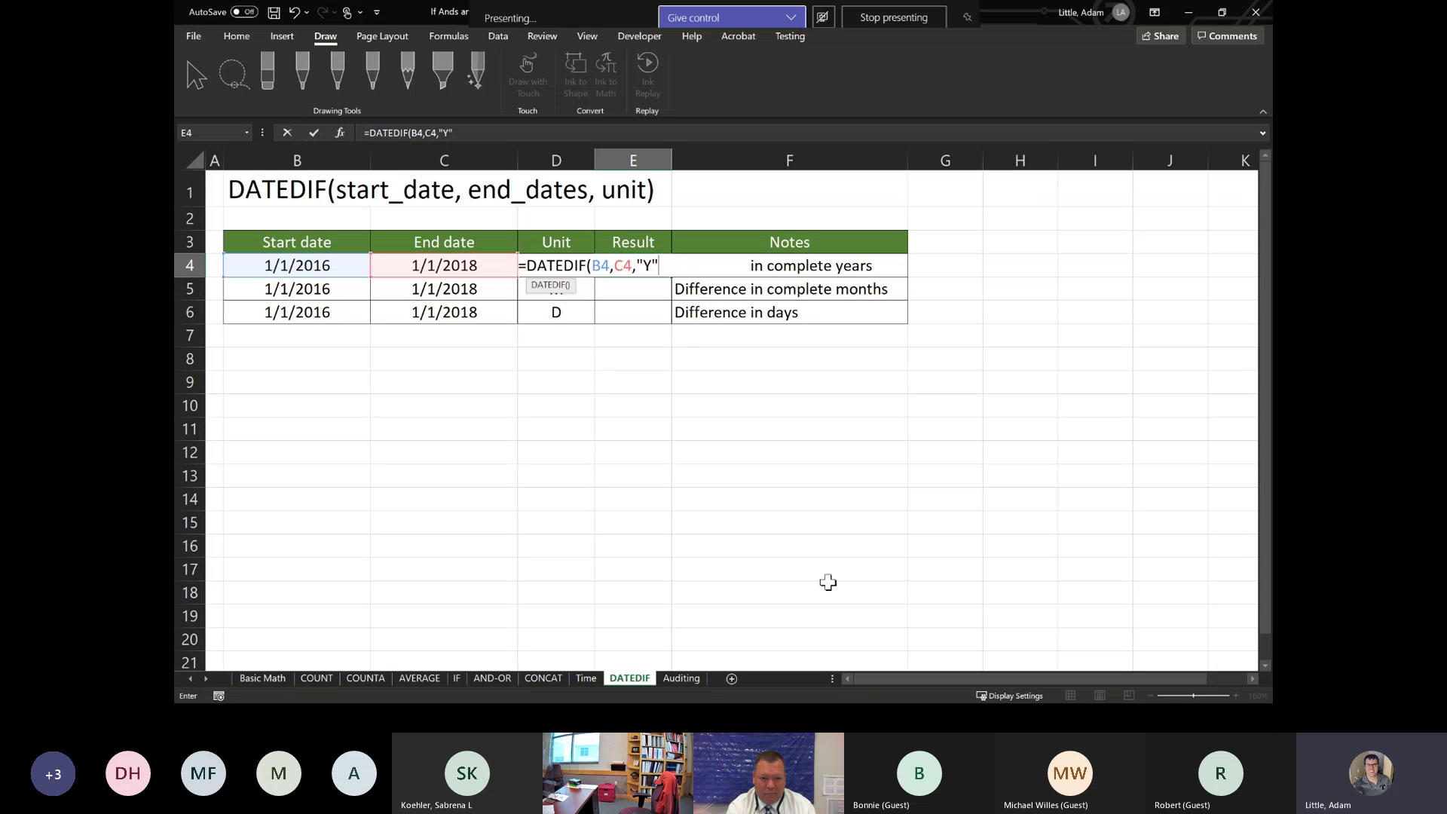
text())
key(Return)
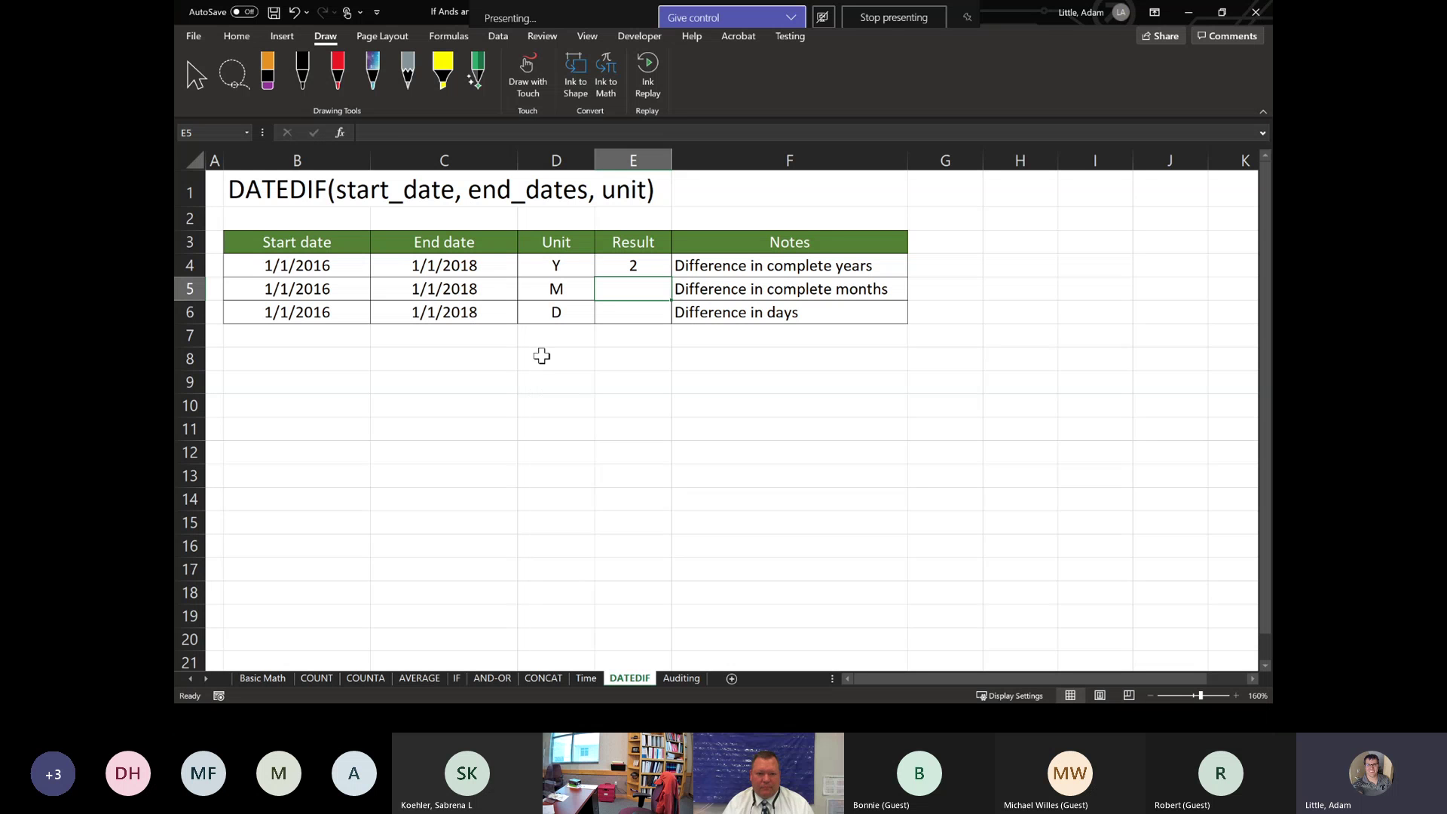
Step: Change the end date in C4 to 12/31/2017 to test the complete-years result
click(445, 269)
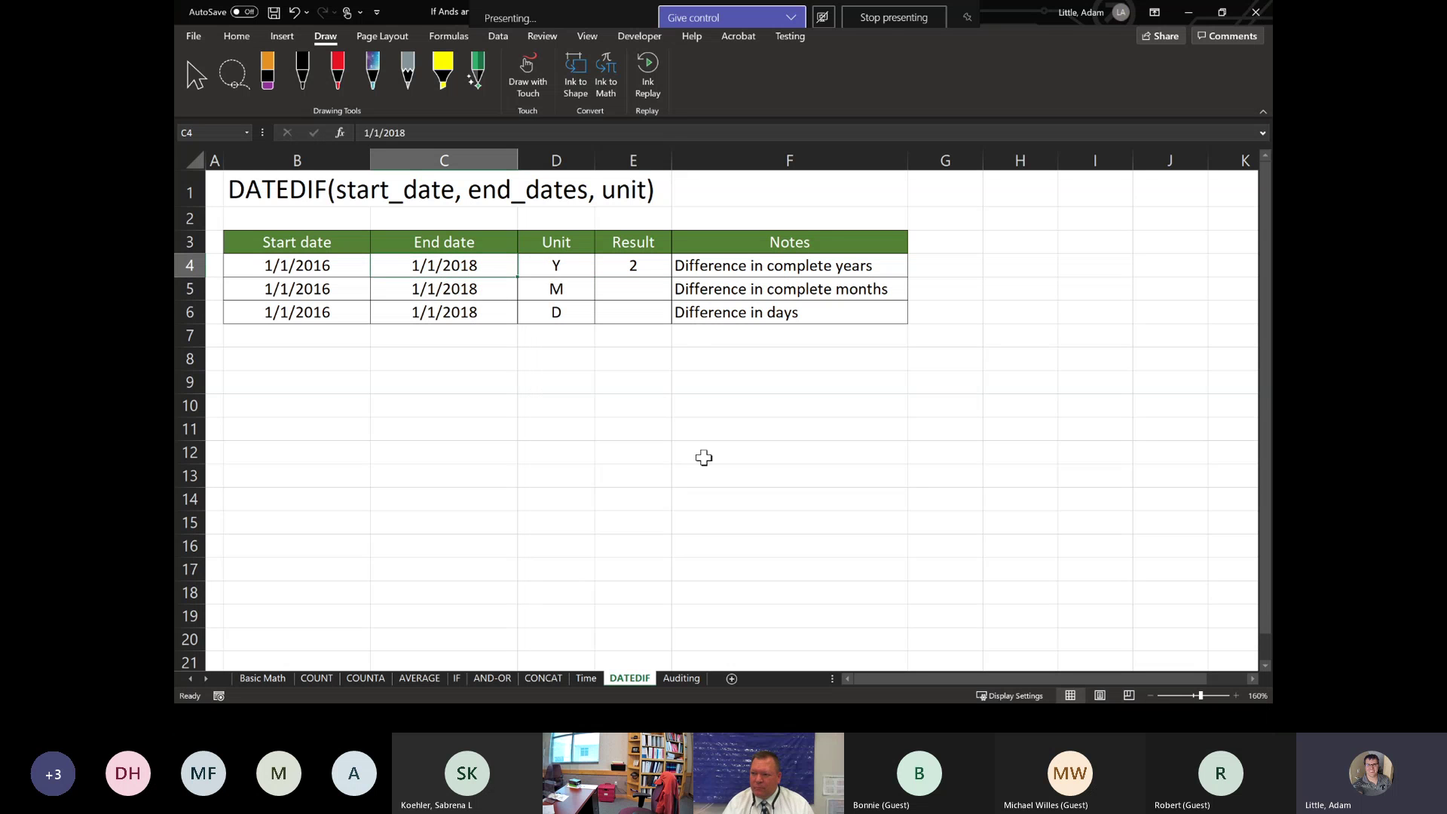
text(12/31/2017)
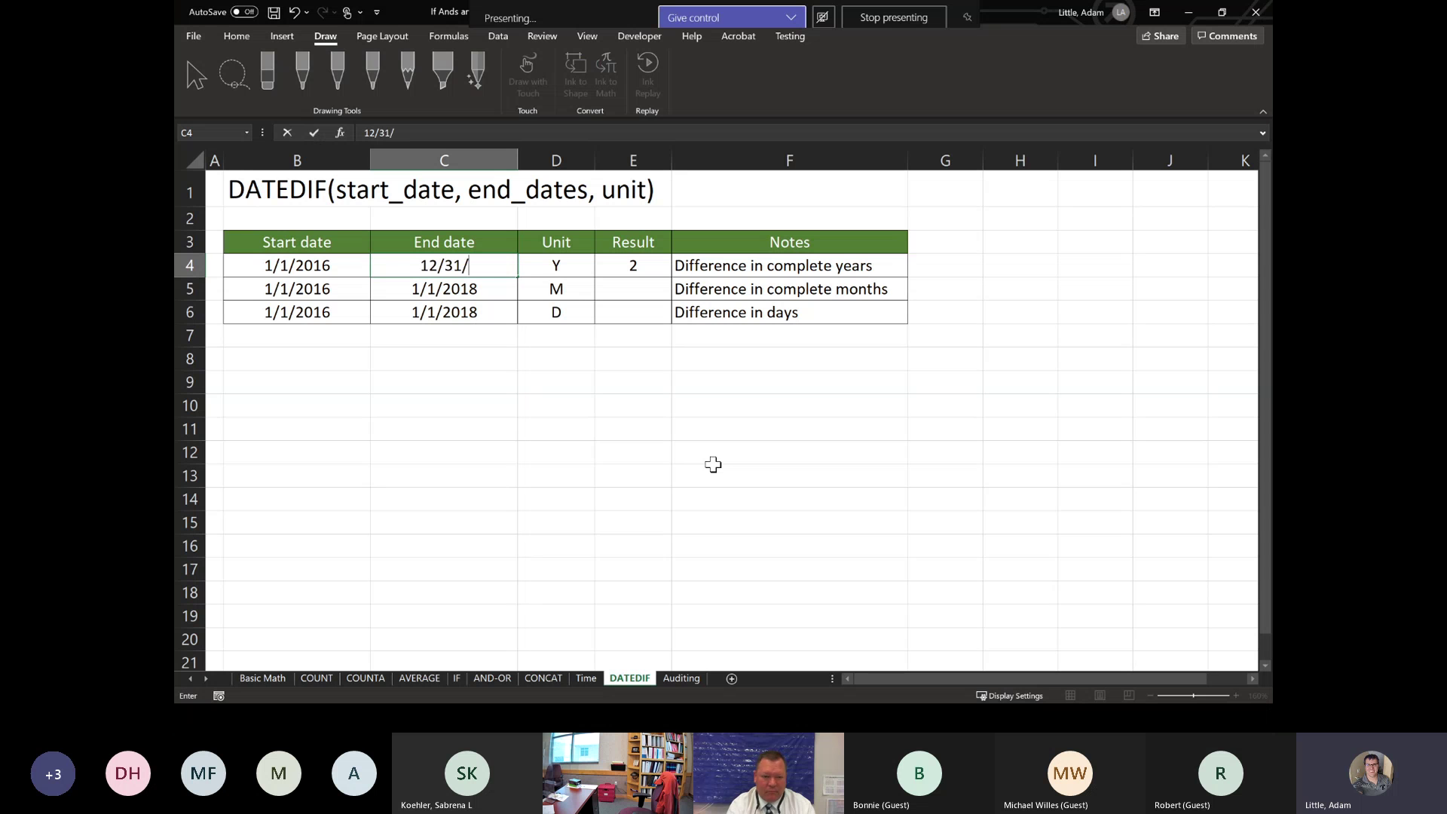
key(Return)
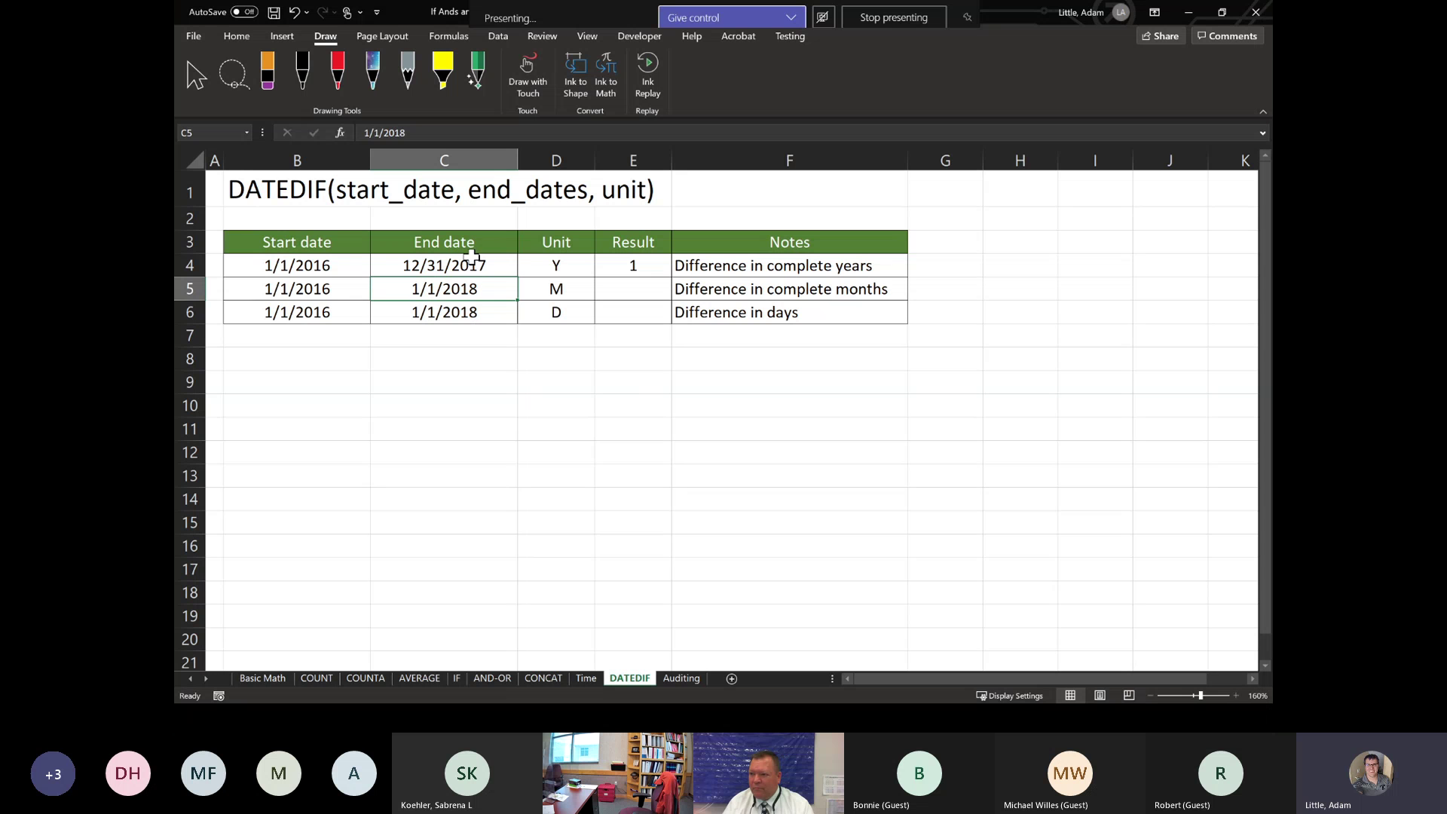
click(413, 265)
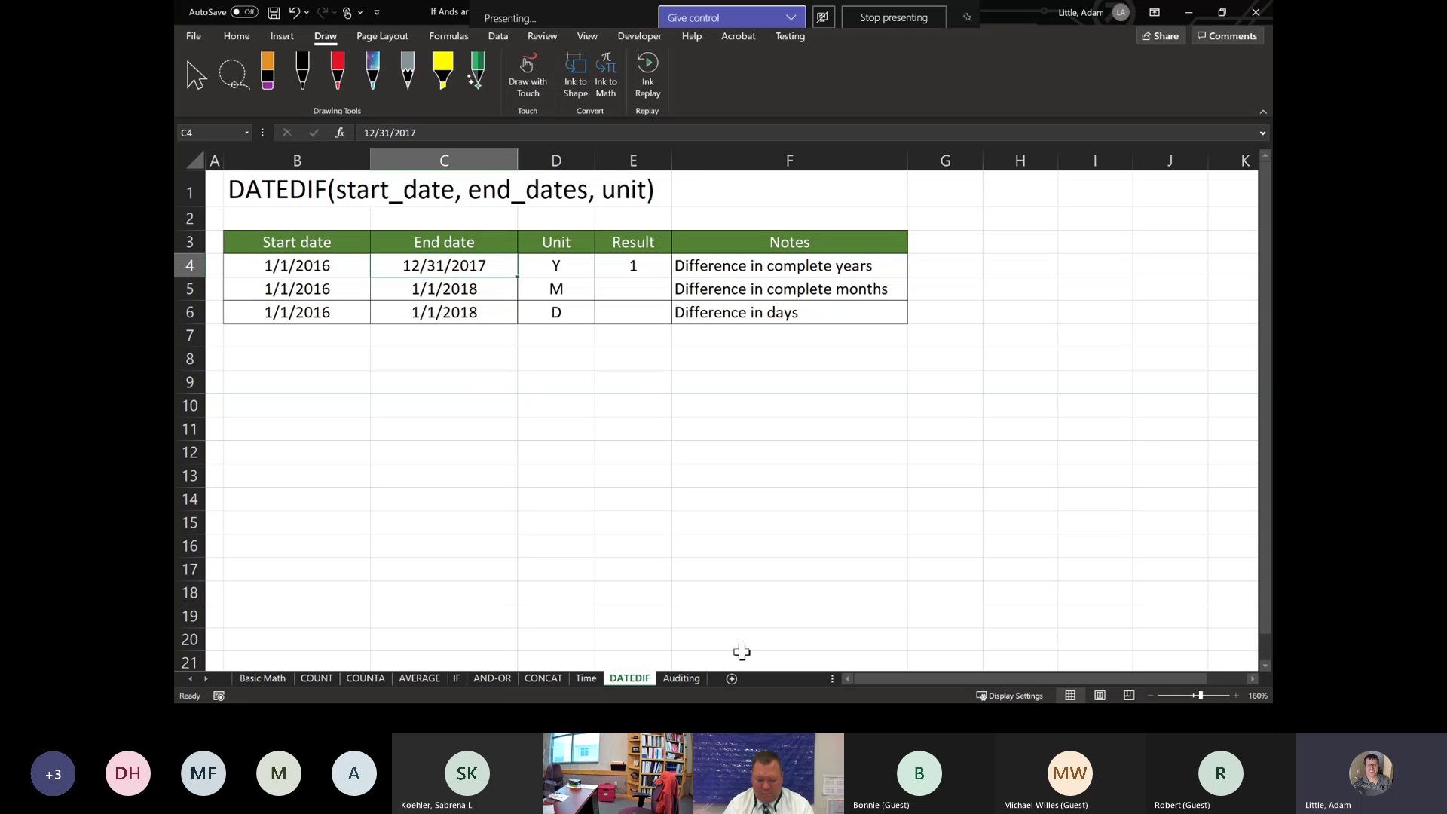
Step: Set the end date in C4 back to 1/1/2018
text(1/1)
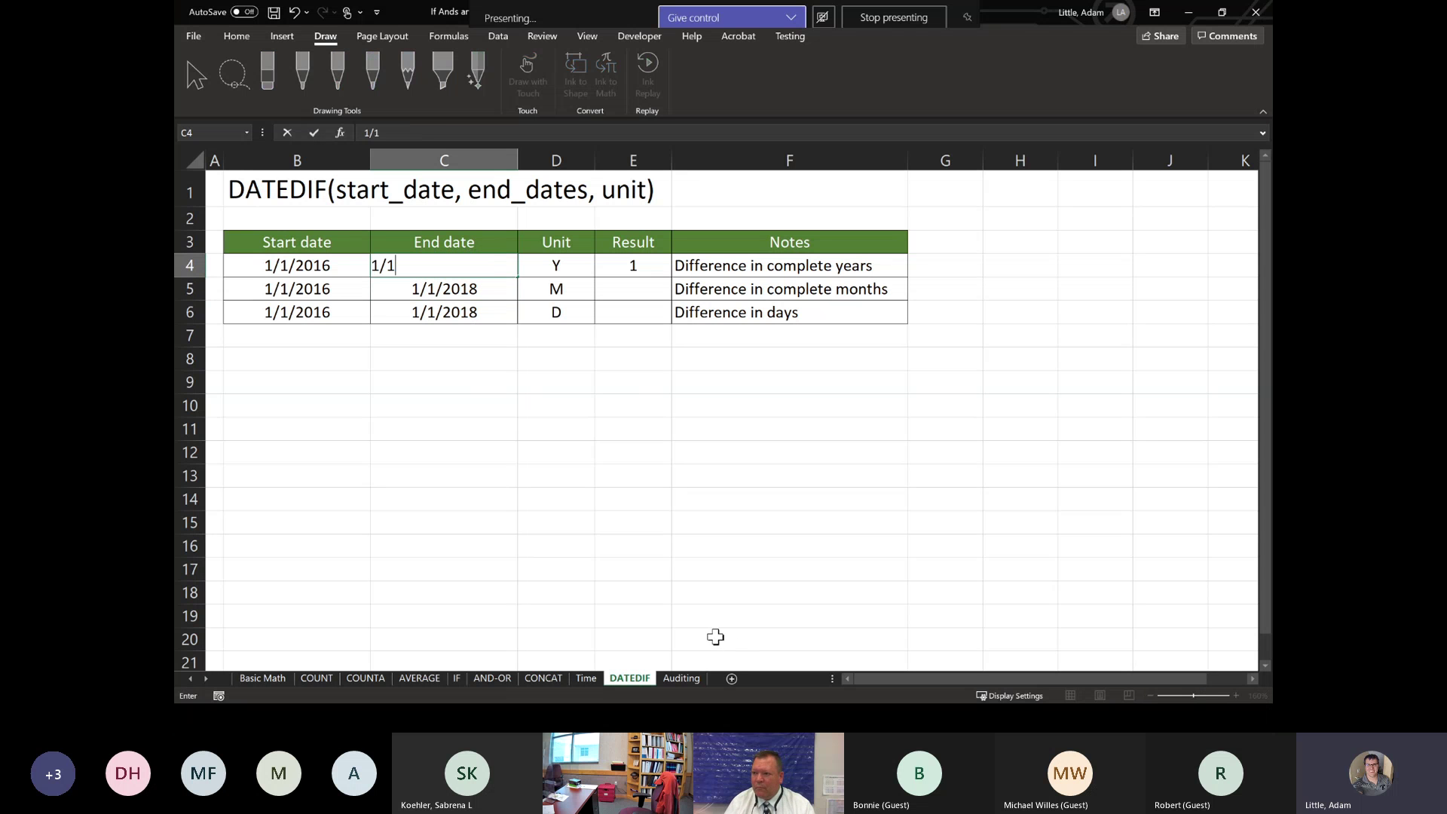
text(2018)
key(Return)
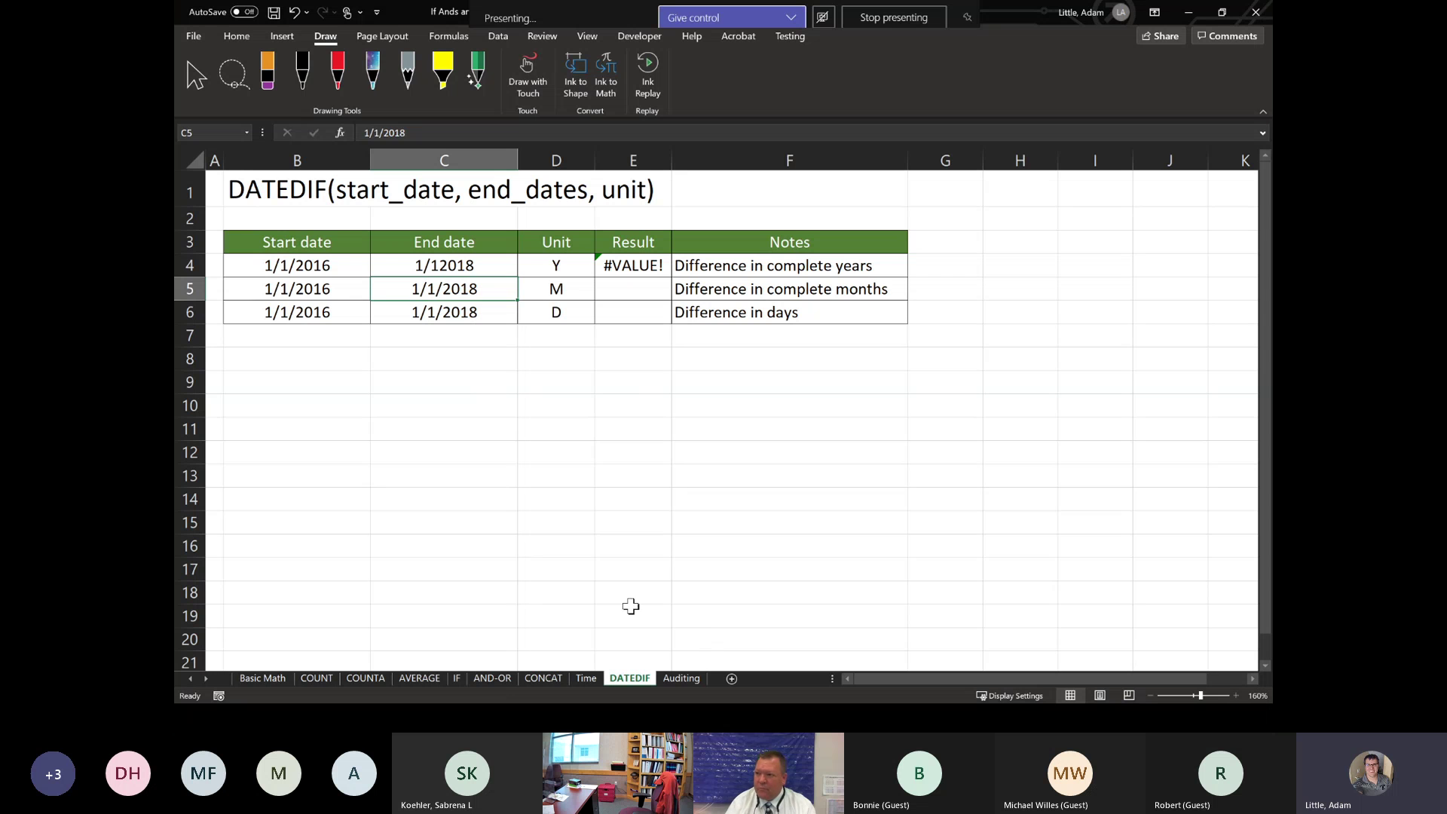
click(424, 264)
text(1/1/)
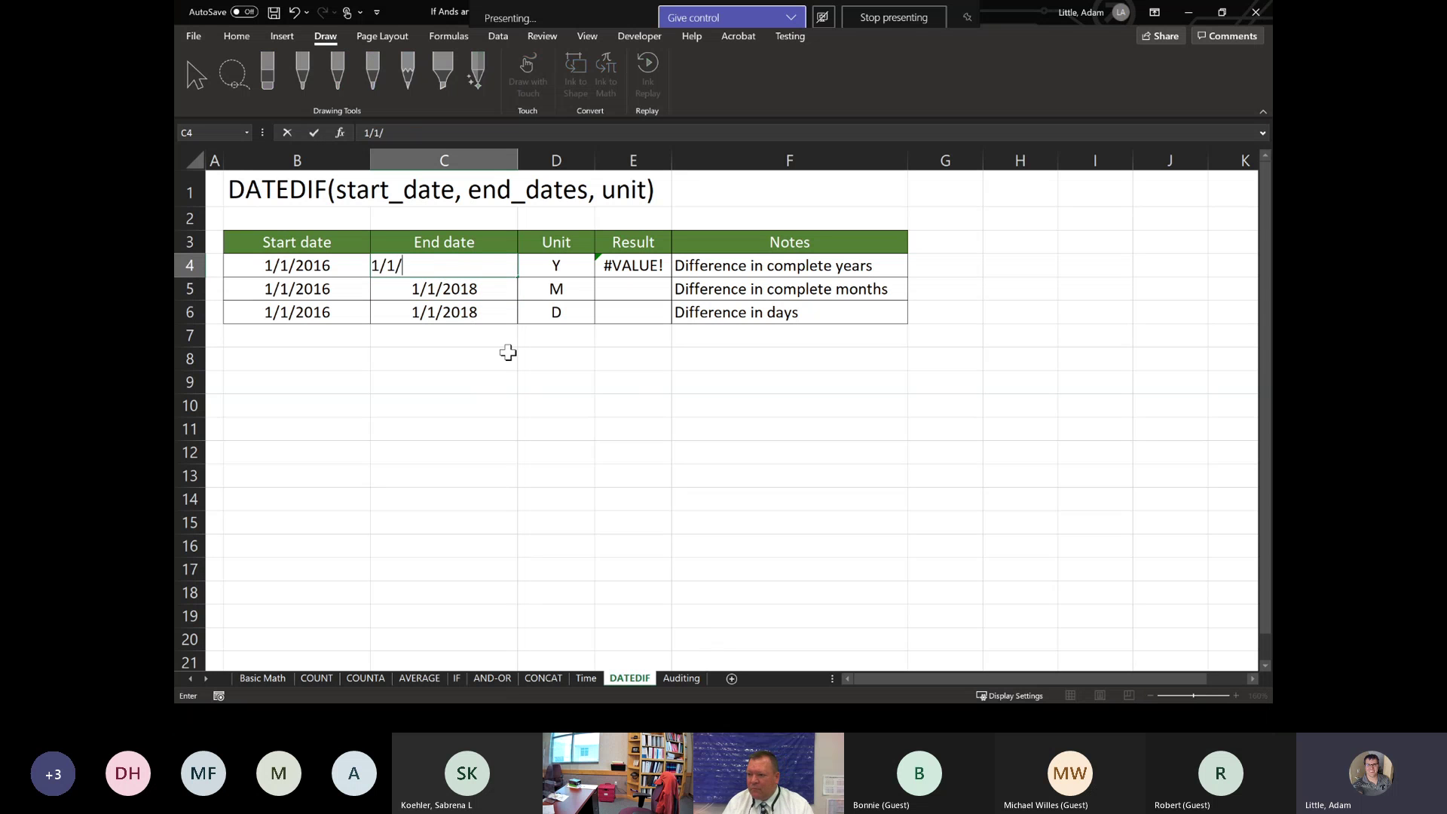
text(2018)
key(Return)
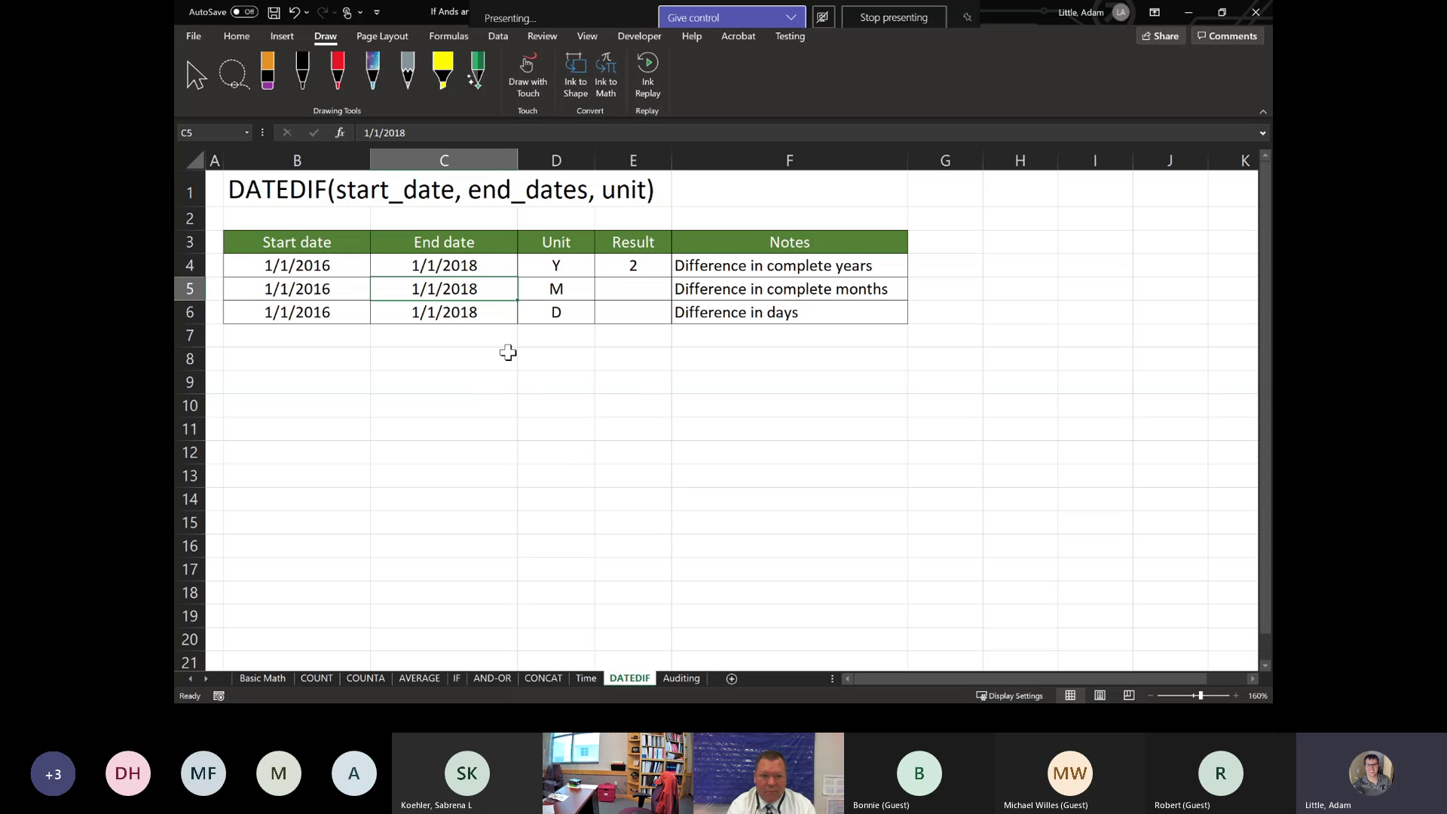
Step: Enter =DATEDIF(B5,C5,"M") in E5 for the difference in complete months
click(614, 291)
text(=)
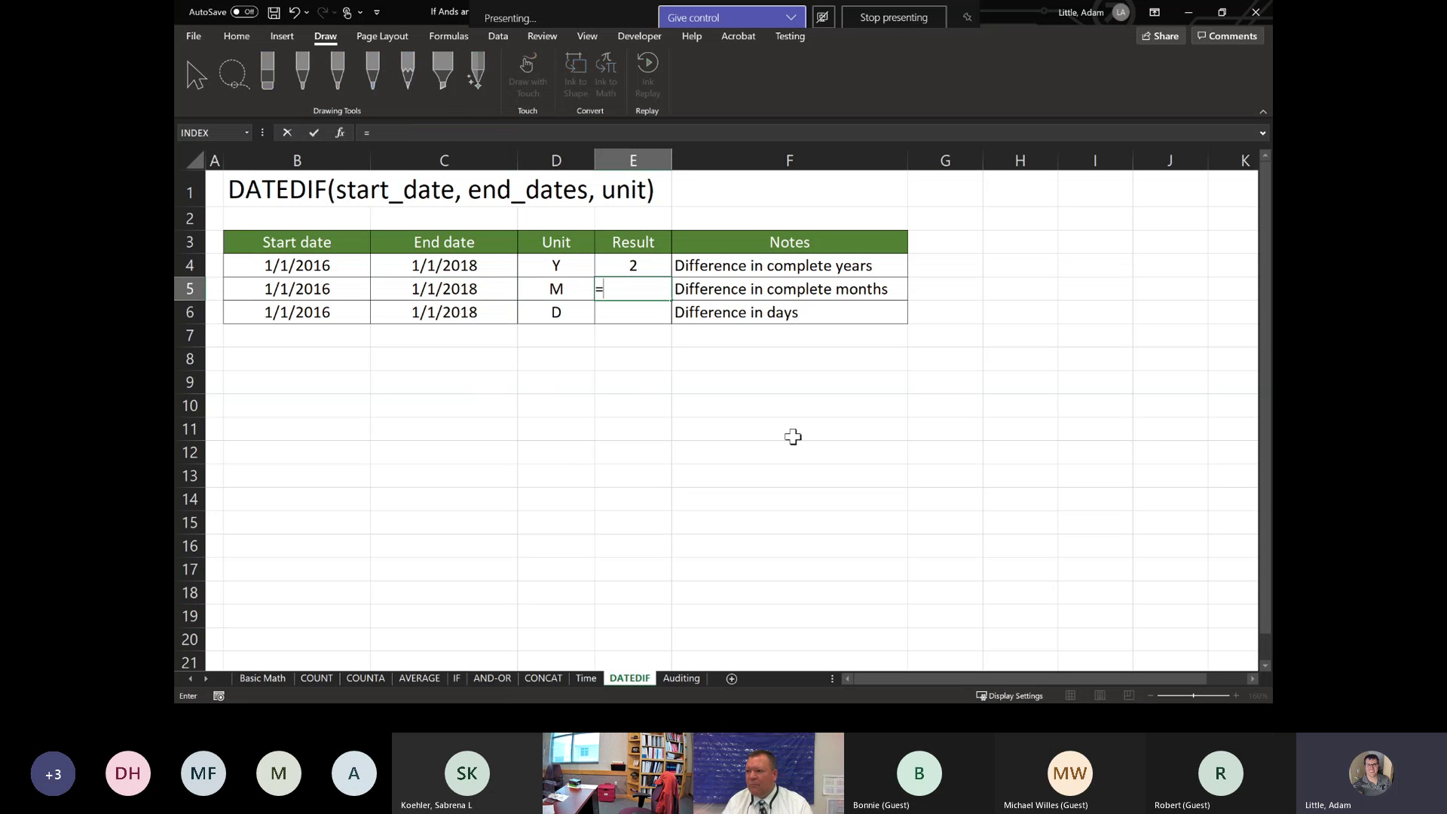
text(DA)
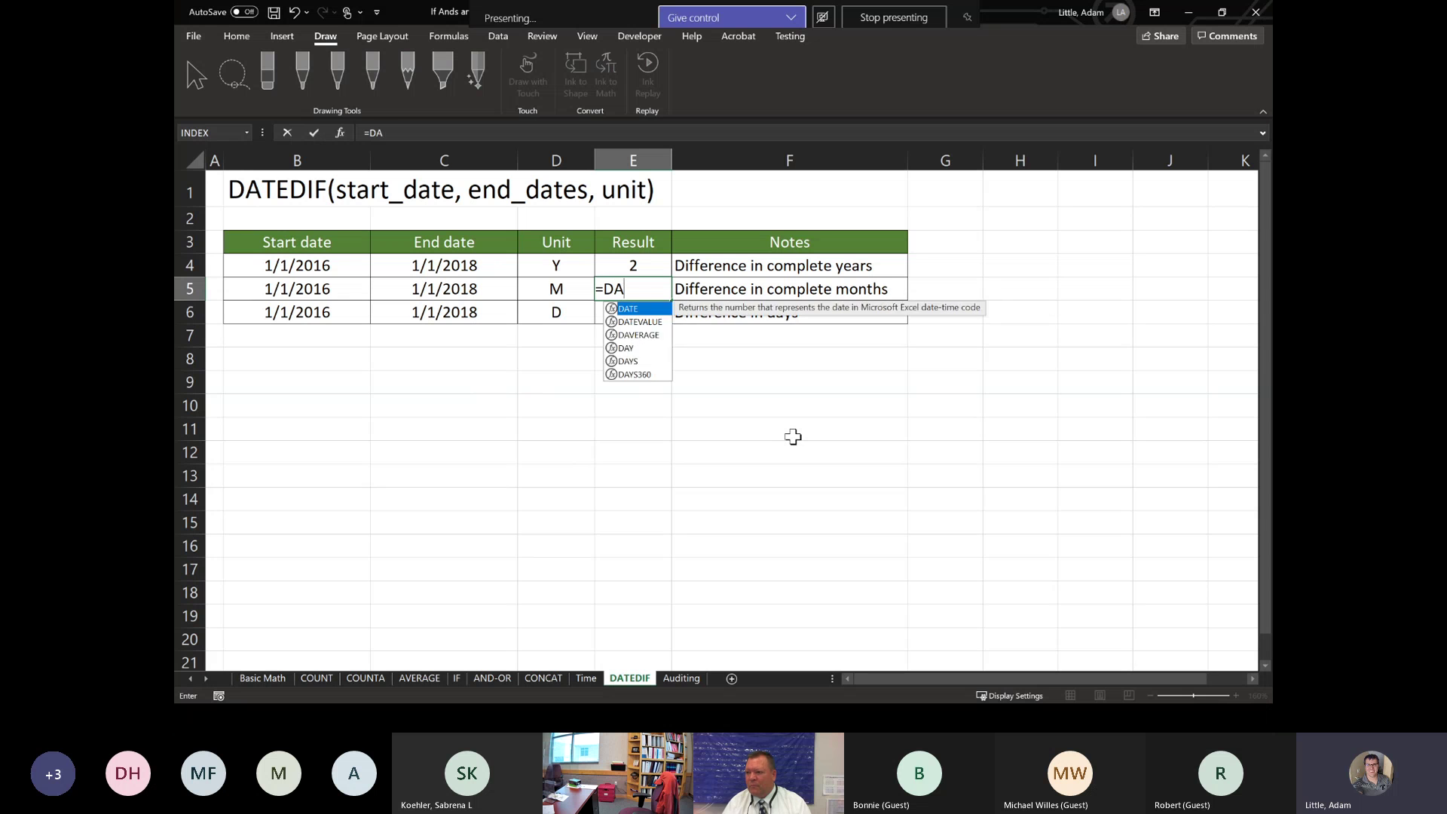
text(TEDIF()
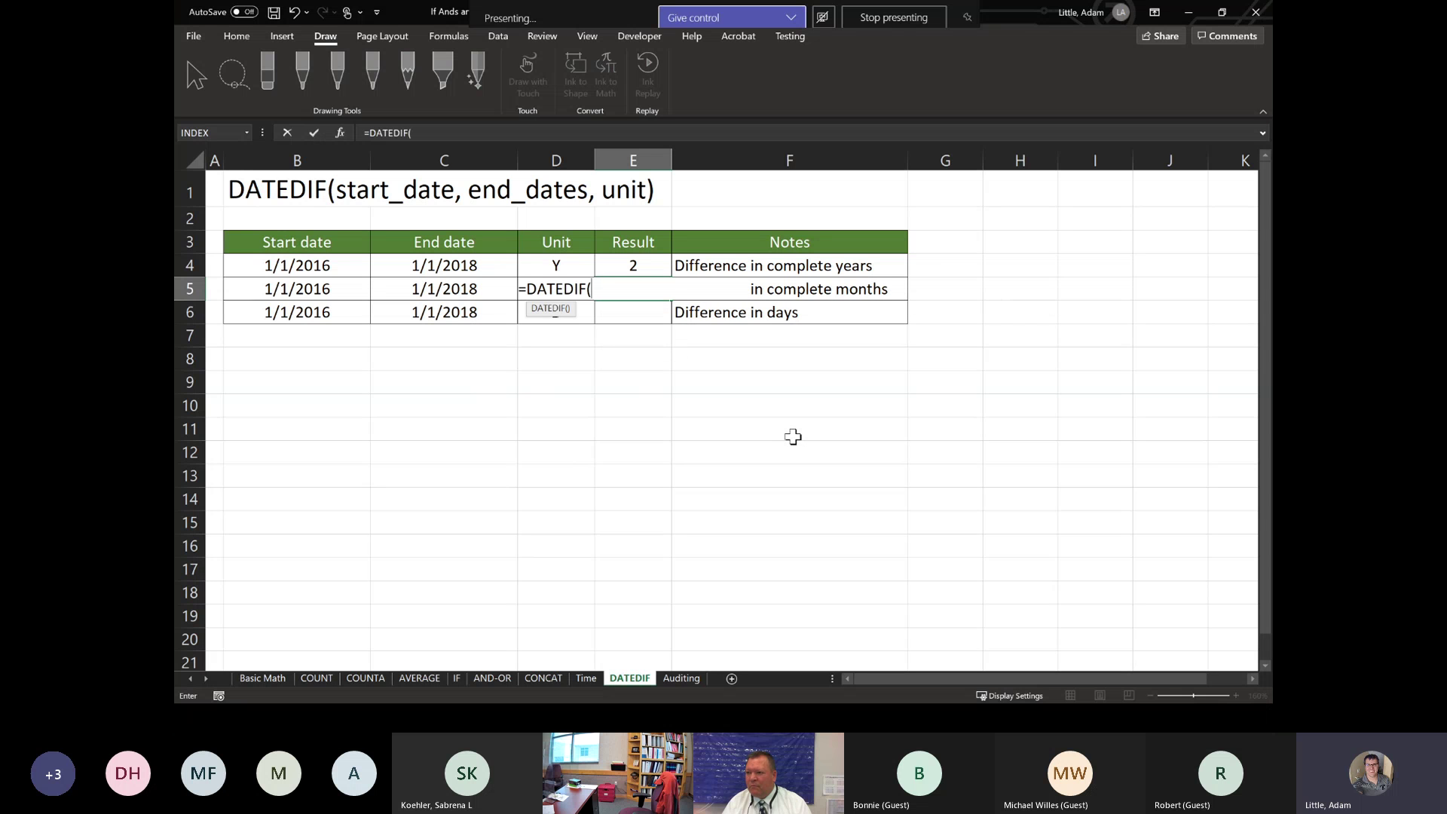
click(301, 285)
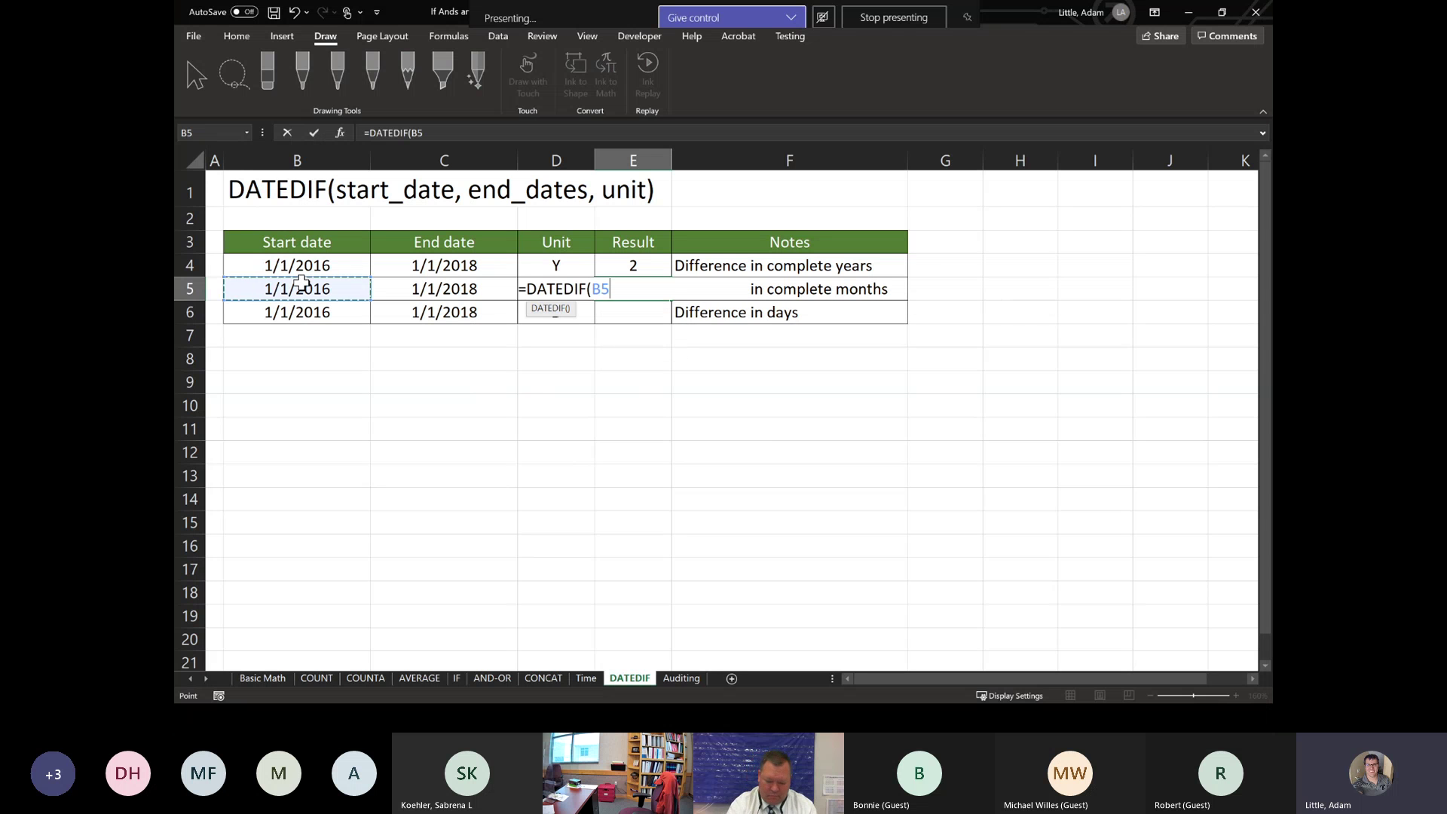
text(,)
click(382, 286)
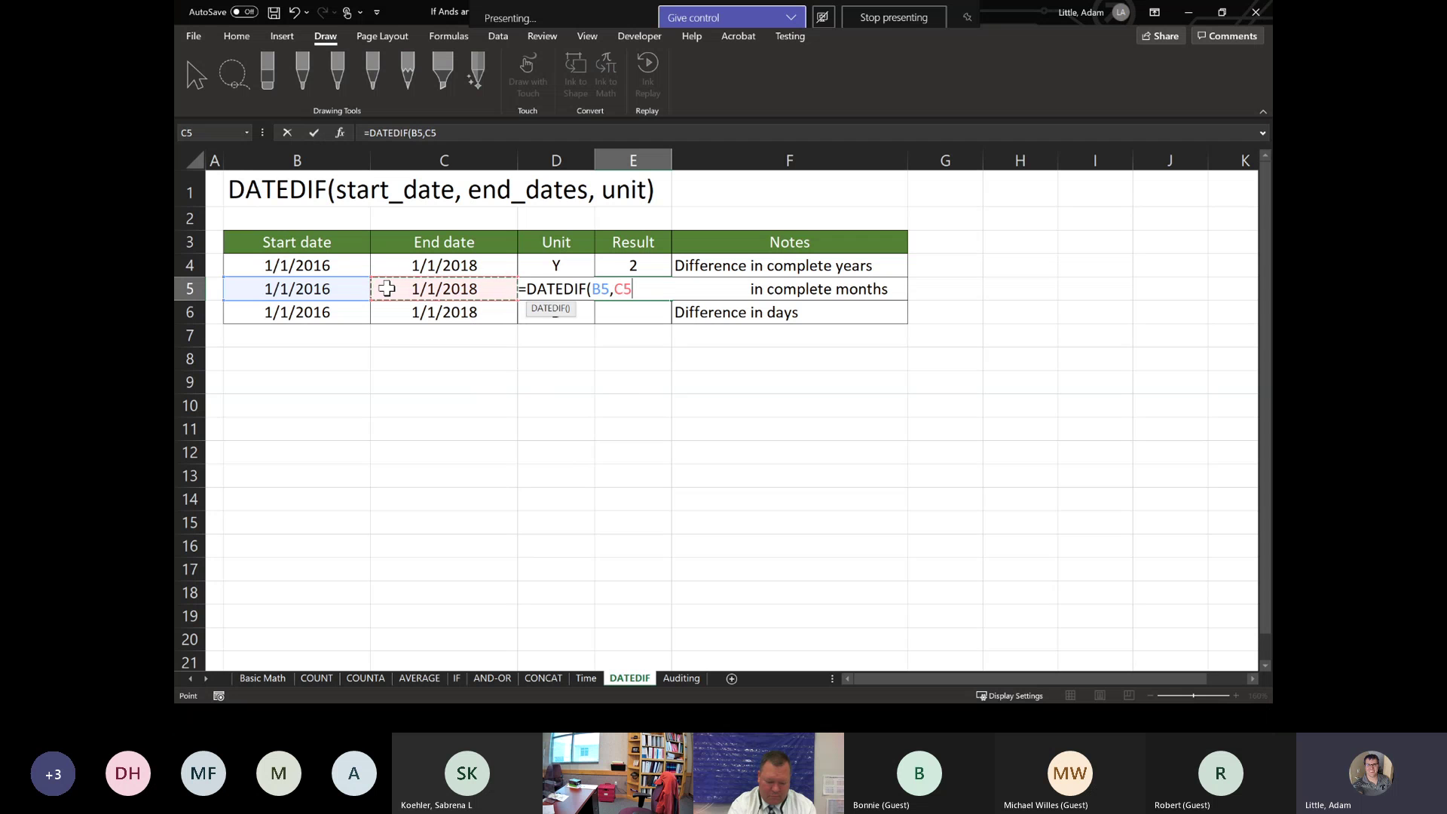
text(,"M")
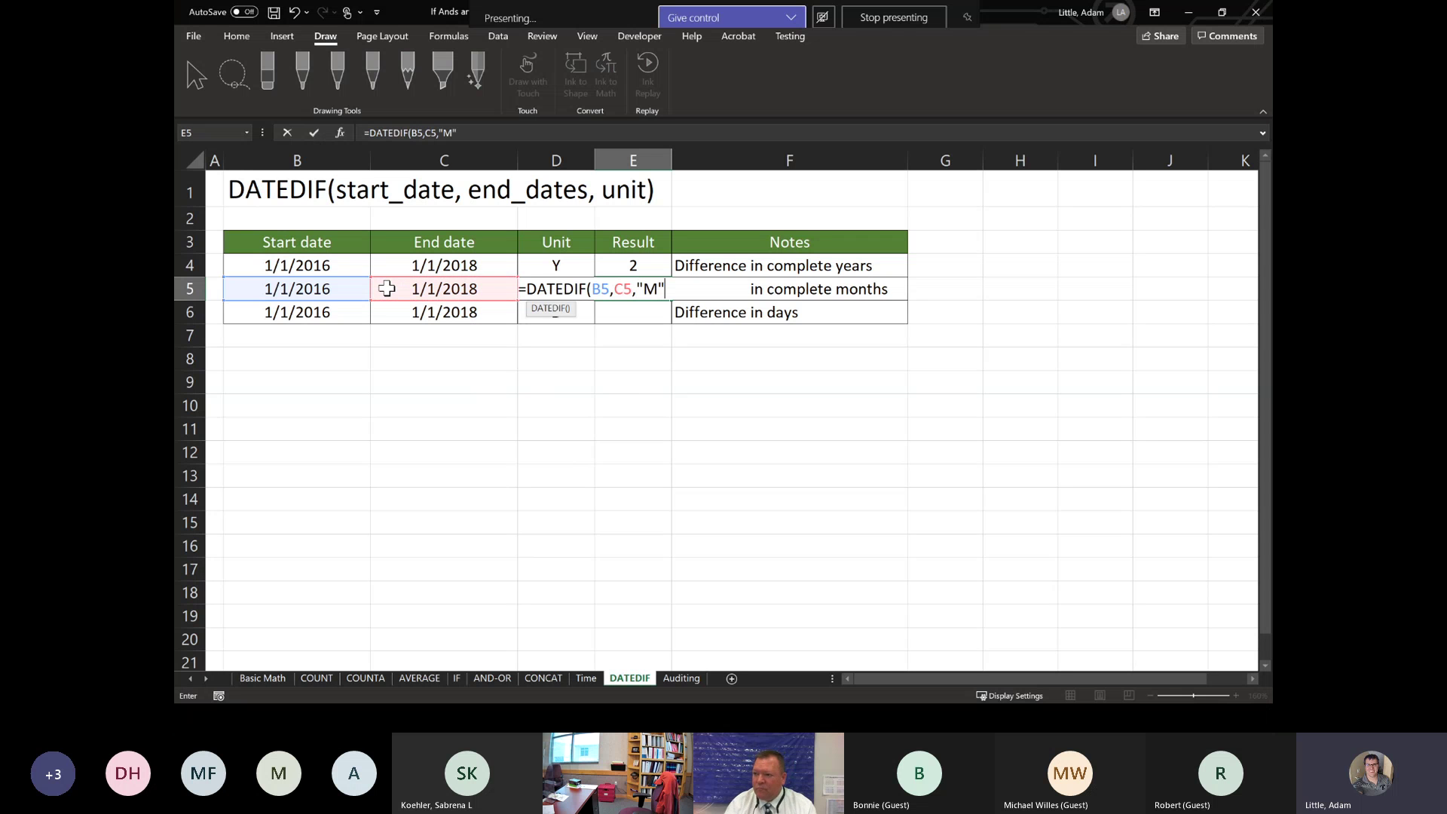
text())
key(Return)
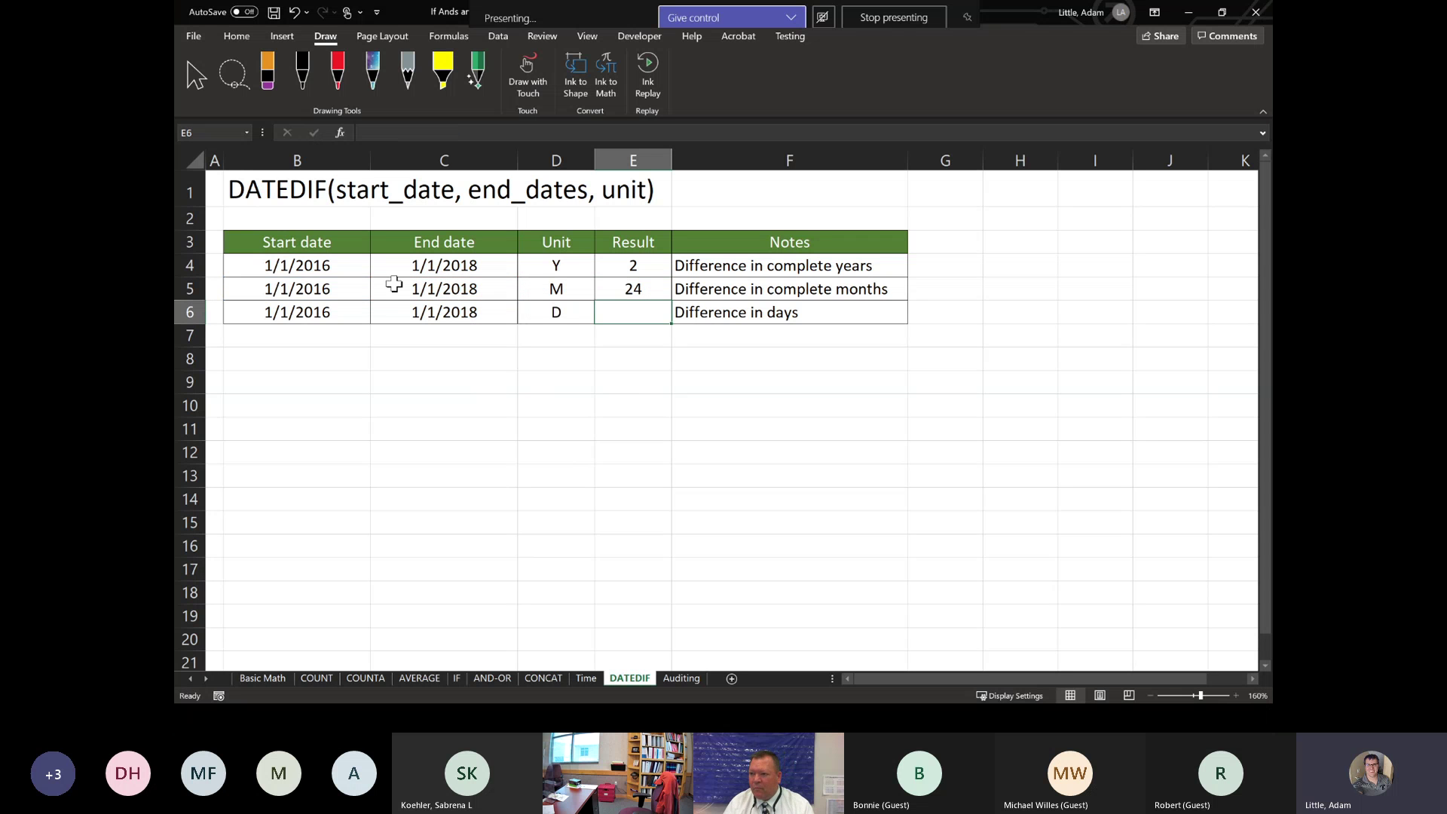
Step: Enter =DATEDIF(B6,C6,"D") in E6 for the difference in days, with a single comma before the unit
text(=)
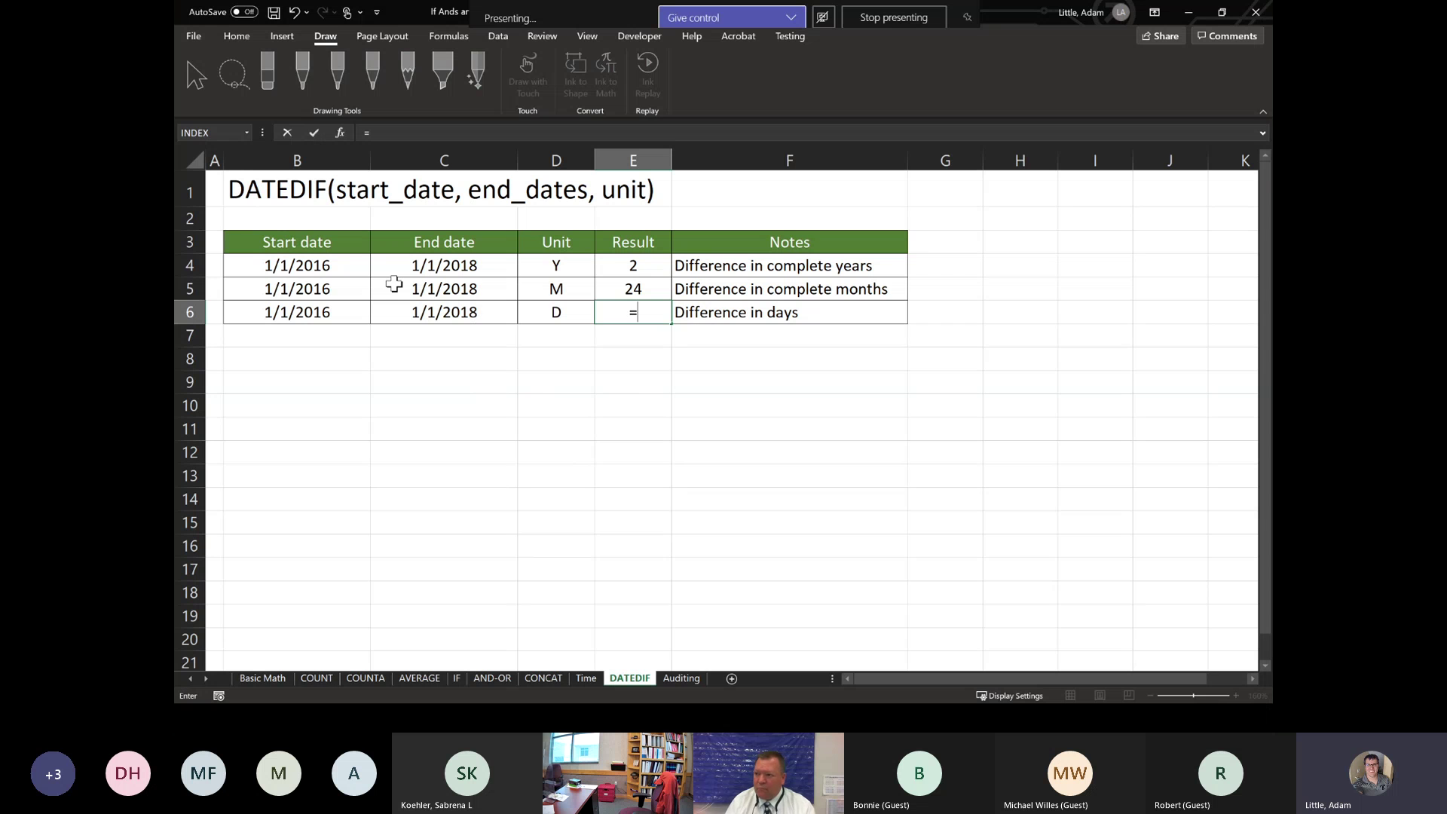
text(DAT)
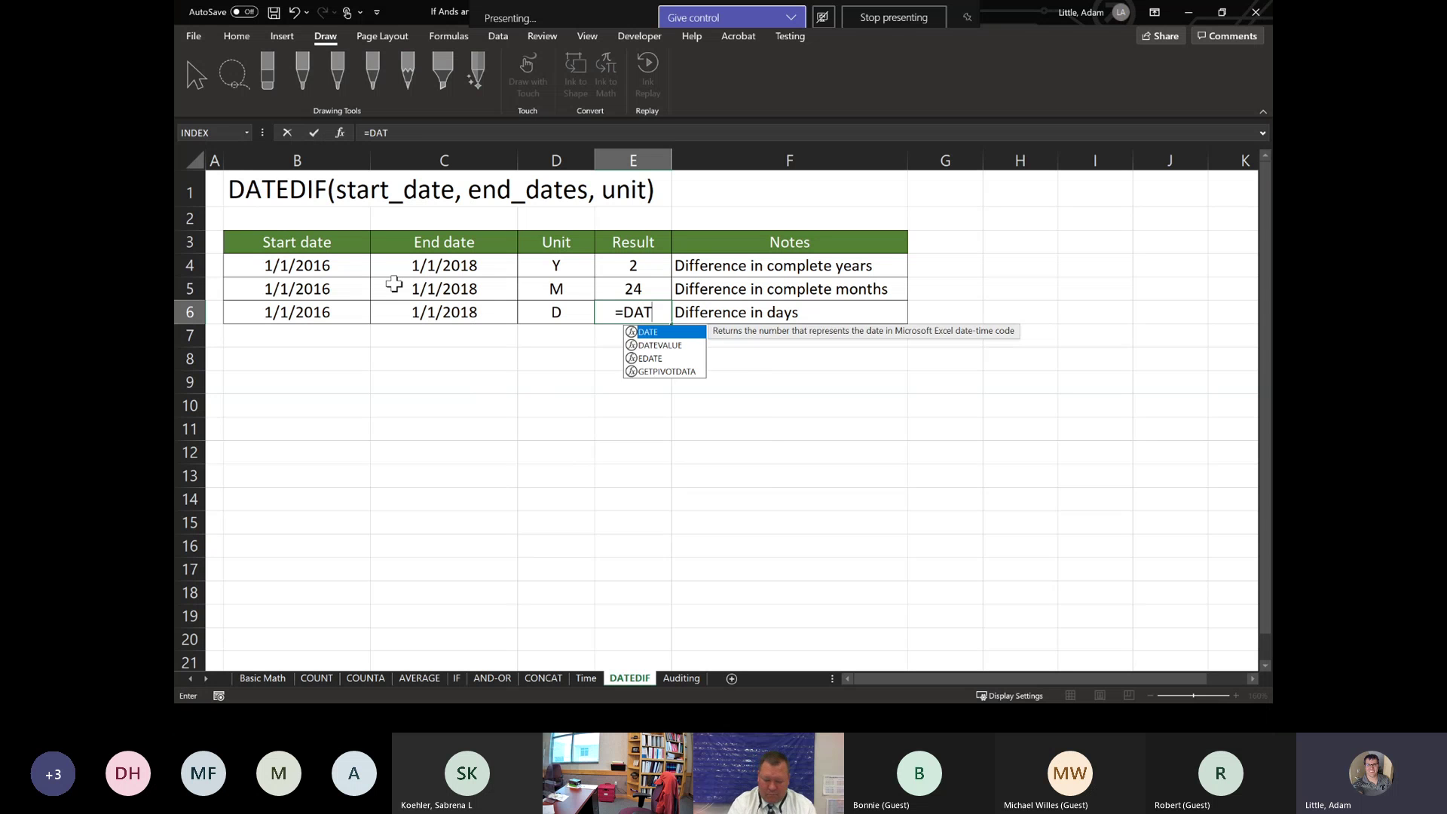
text(EDIF()
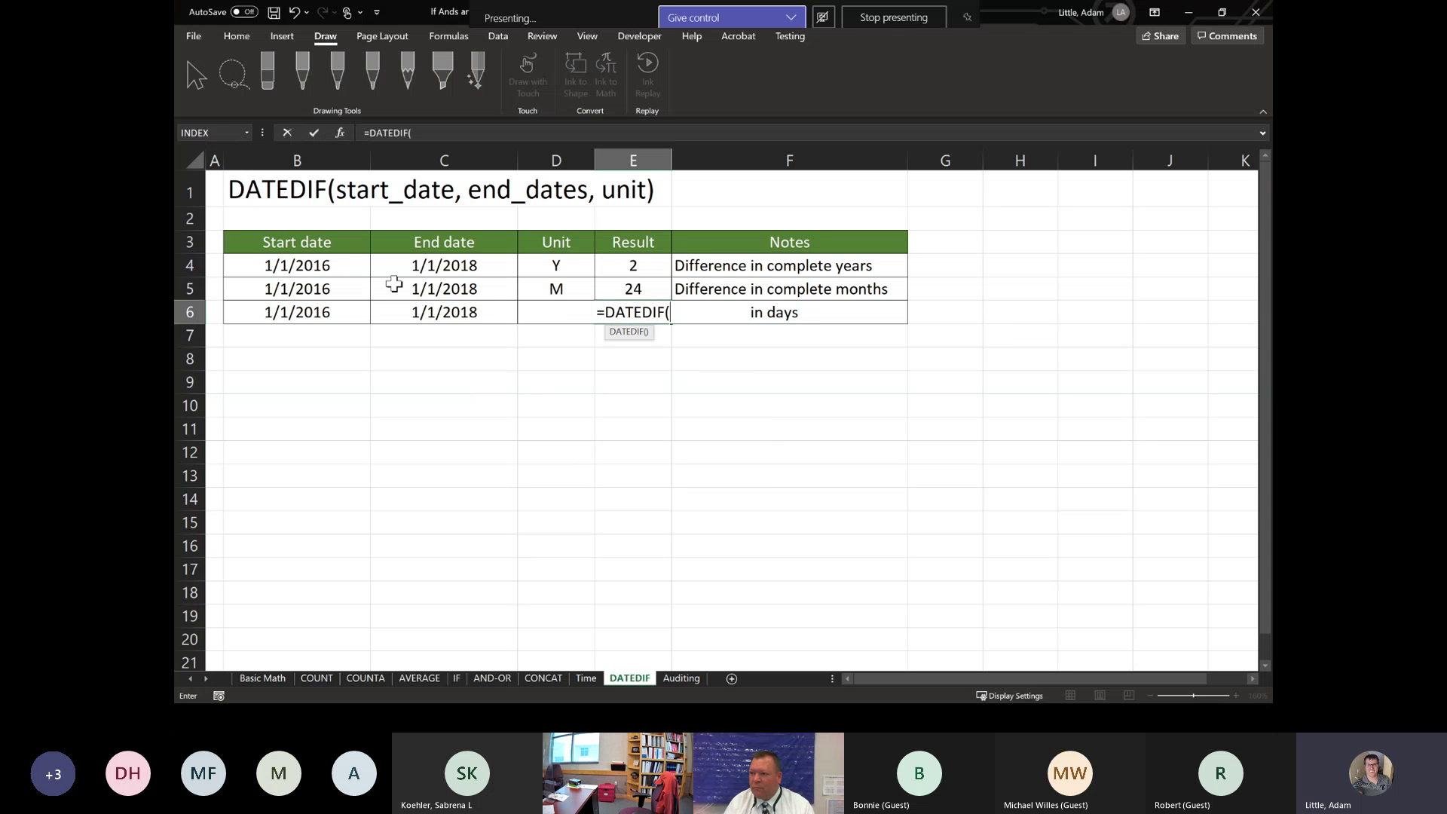
click(330, 312)
text(,)
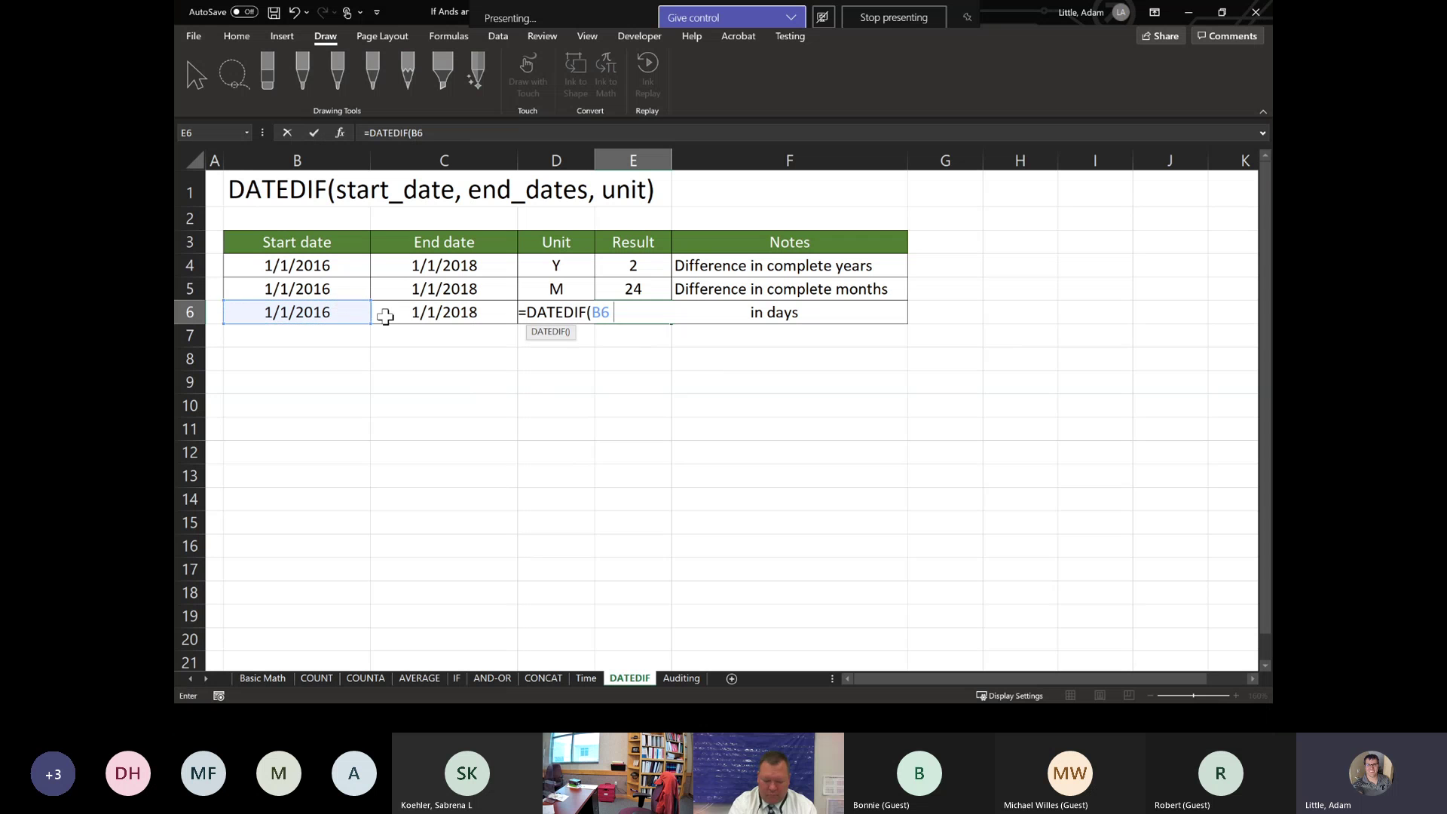
click(428, 311)
text(,)
text(,"D"))
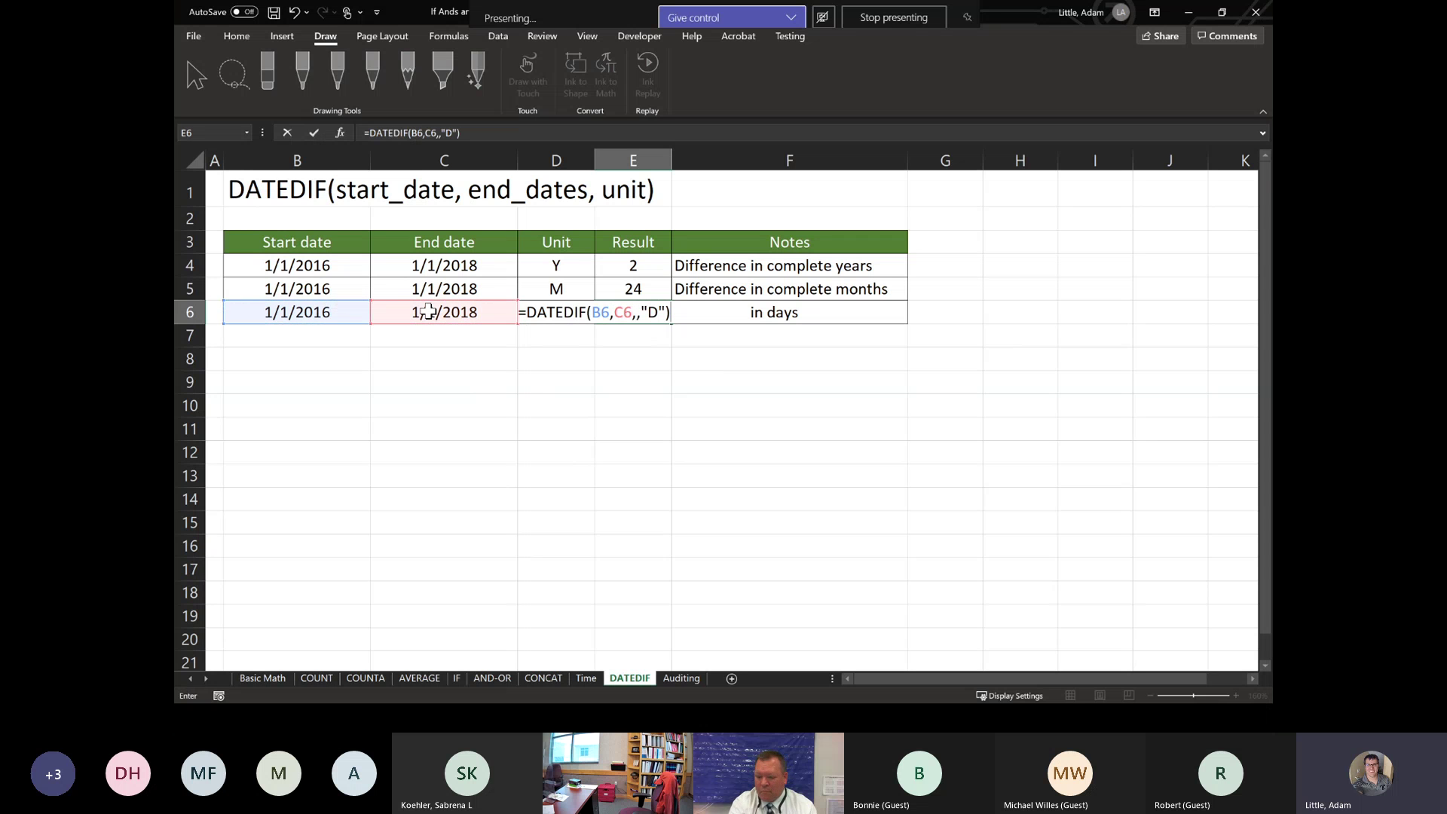
key(Return)
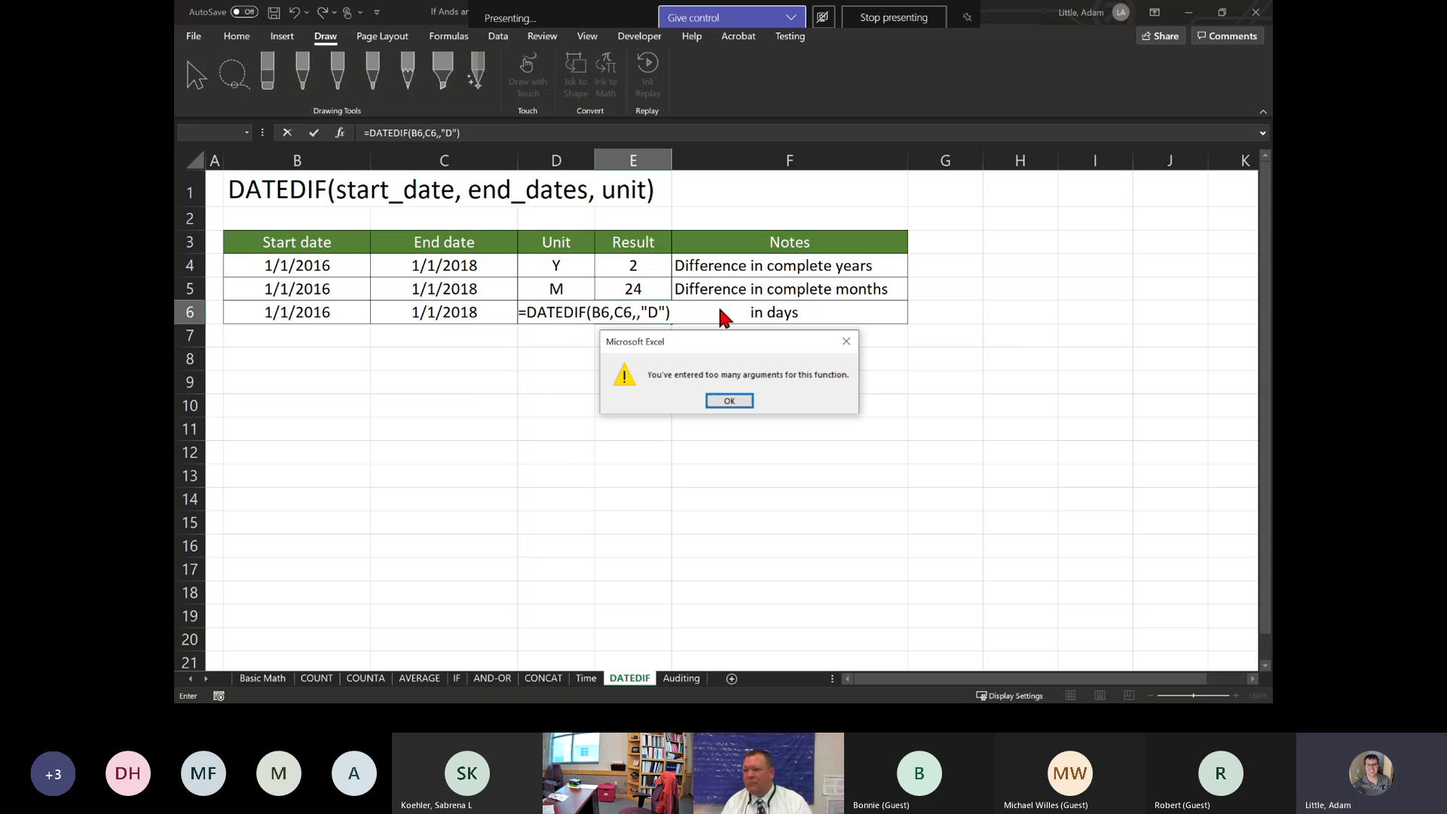
click(729, 400)
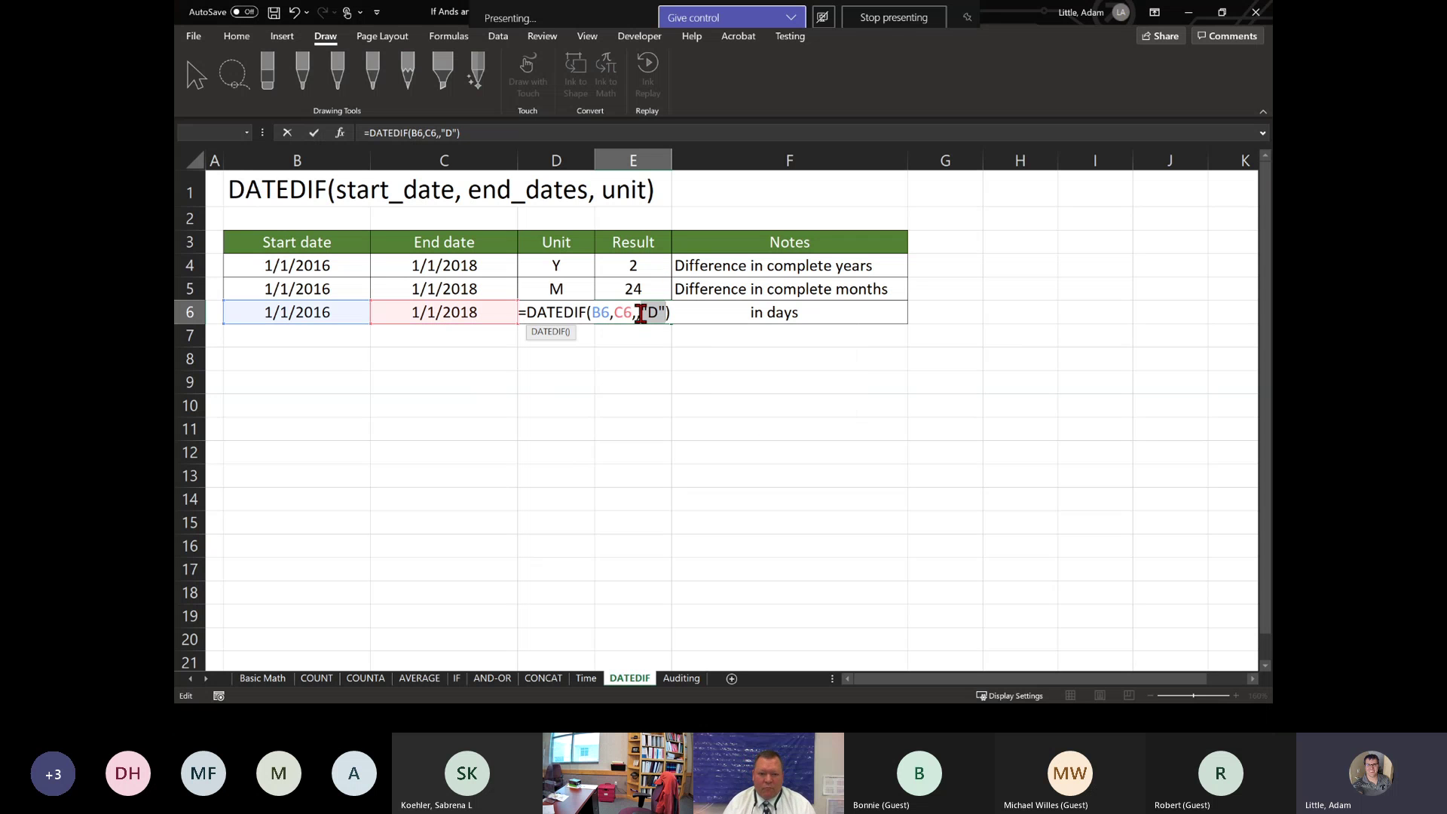
key(BackSpace)
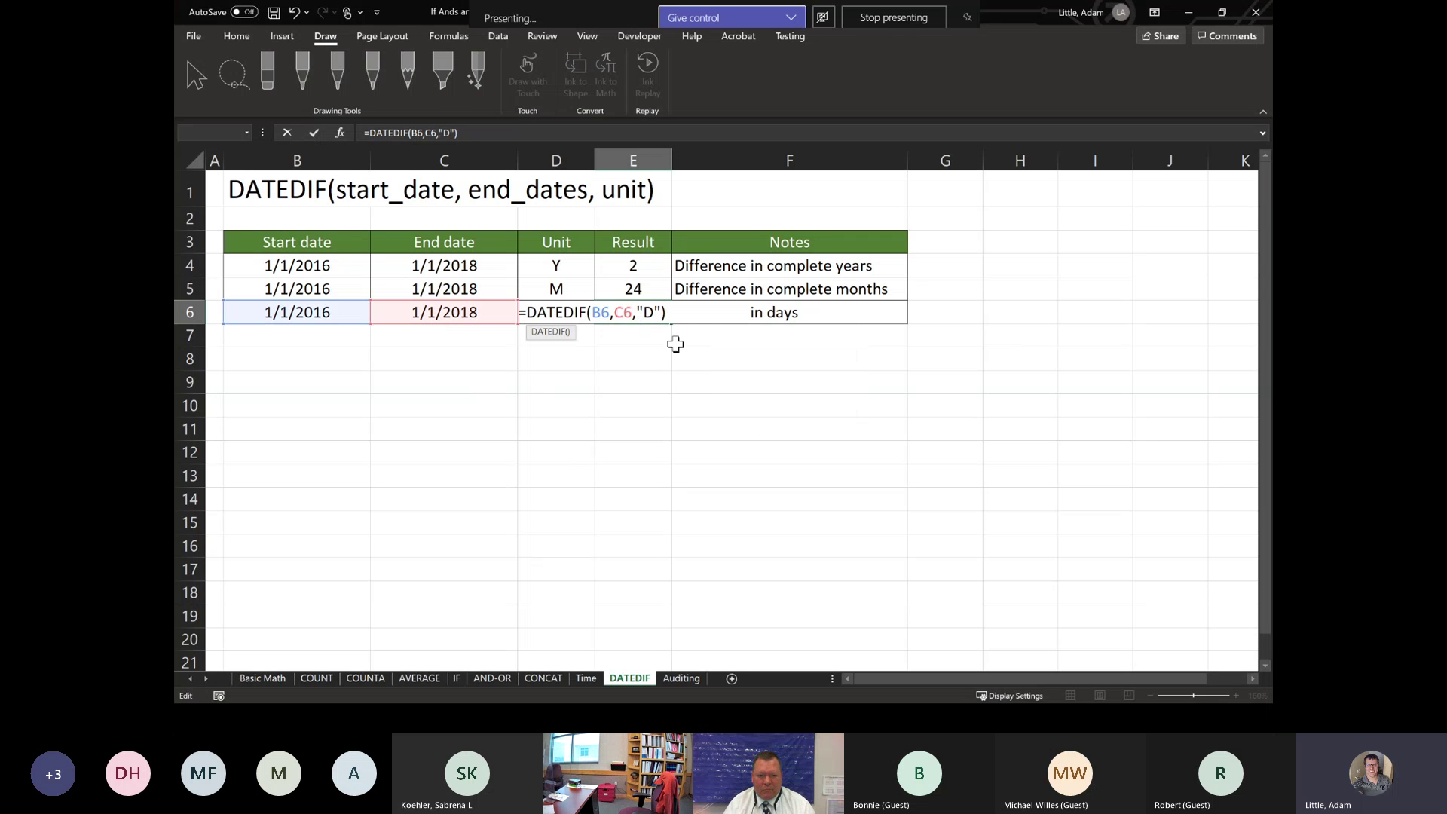
key(Return)
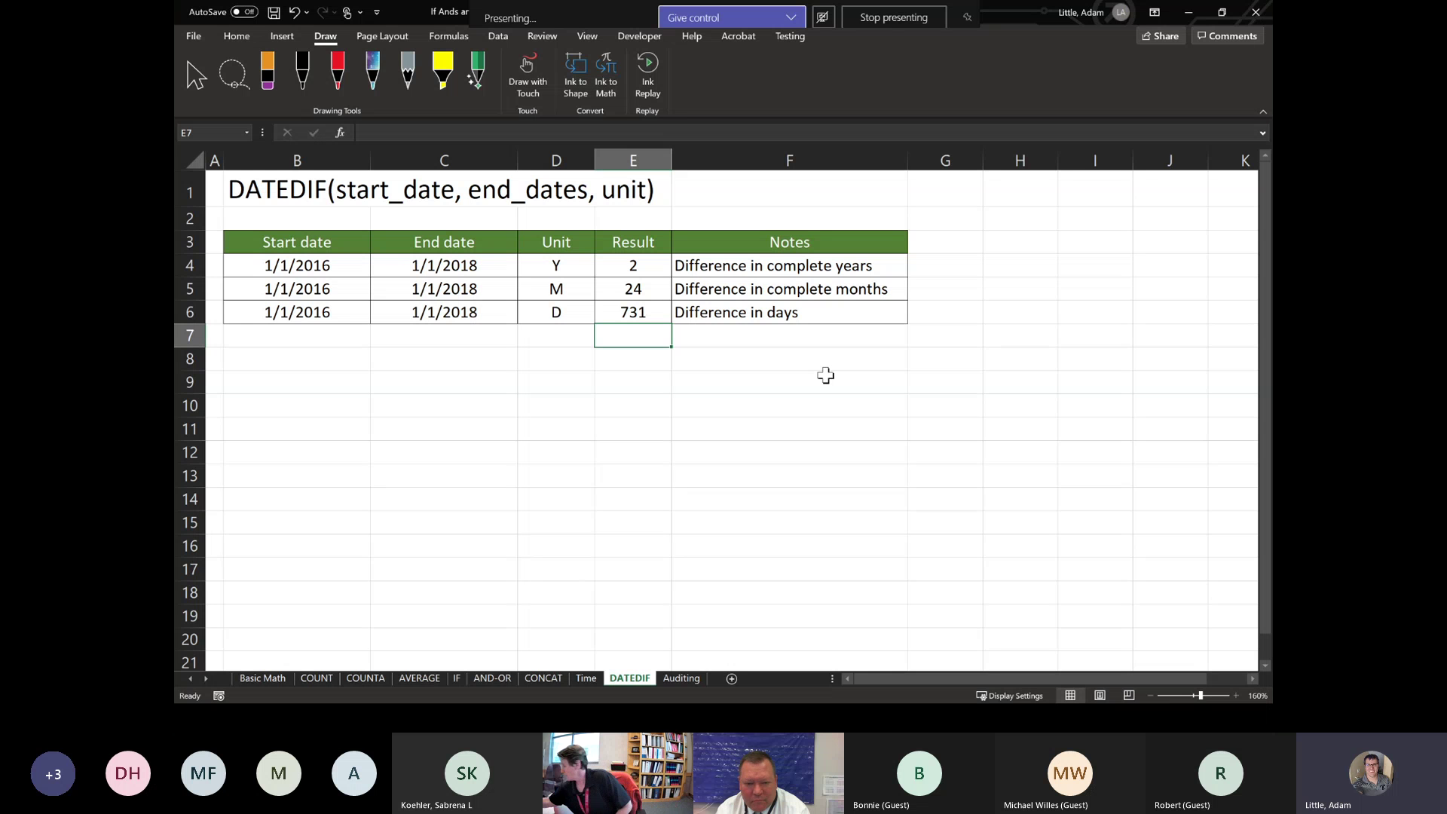
Step: Review the end date, start date and days result in row 6, and the complete-years result in E4
click(426, 313)
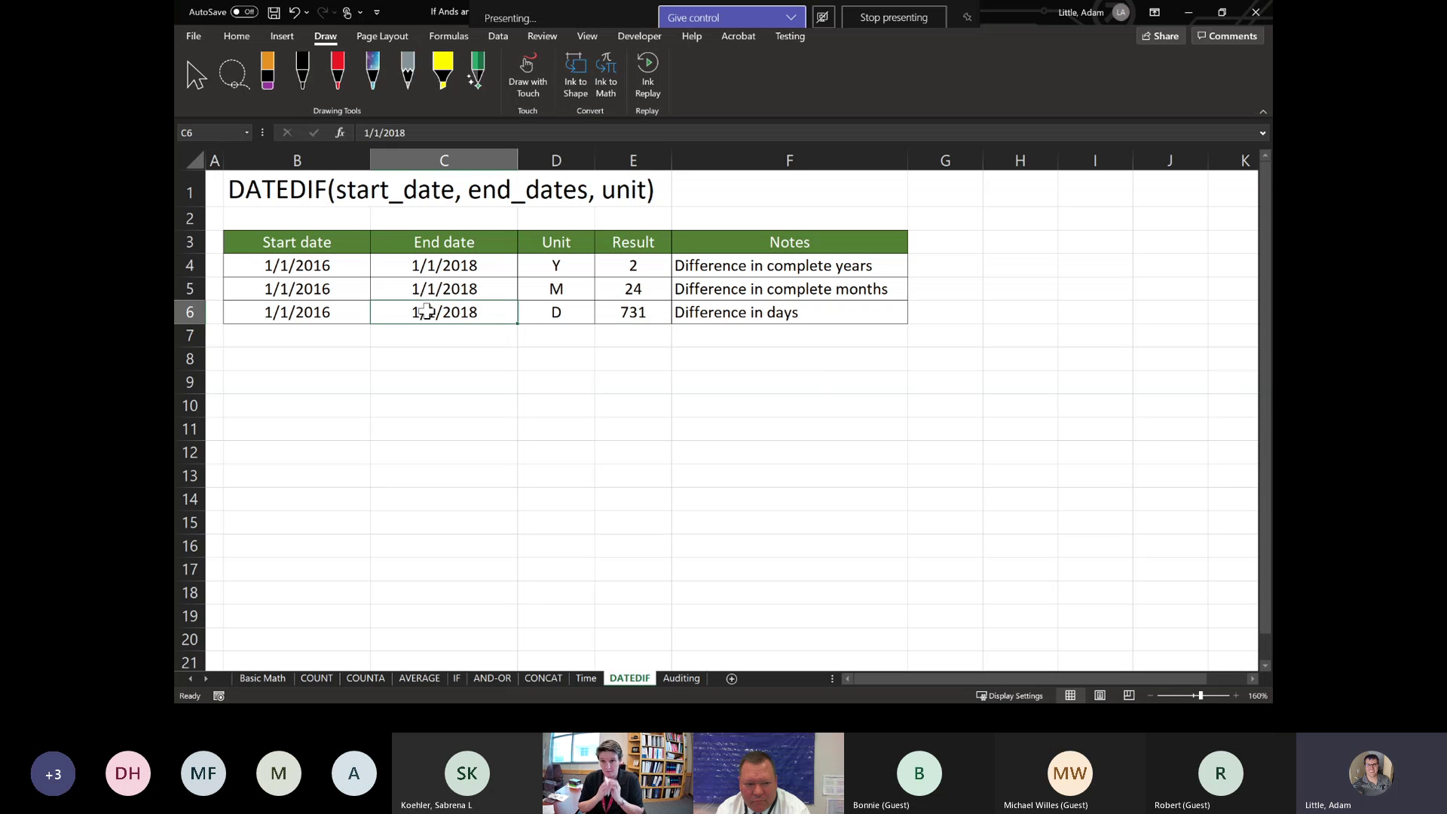
click(335, 311)
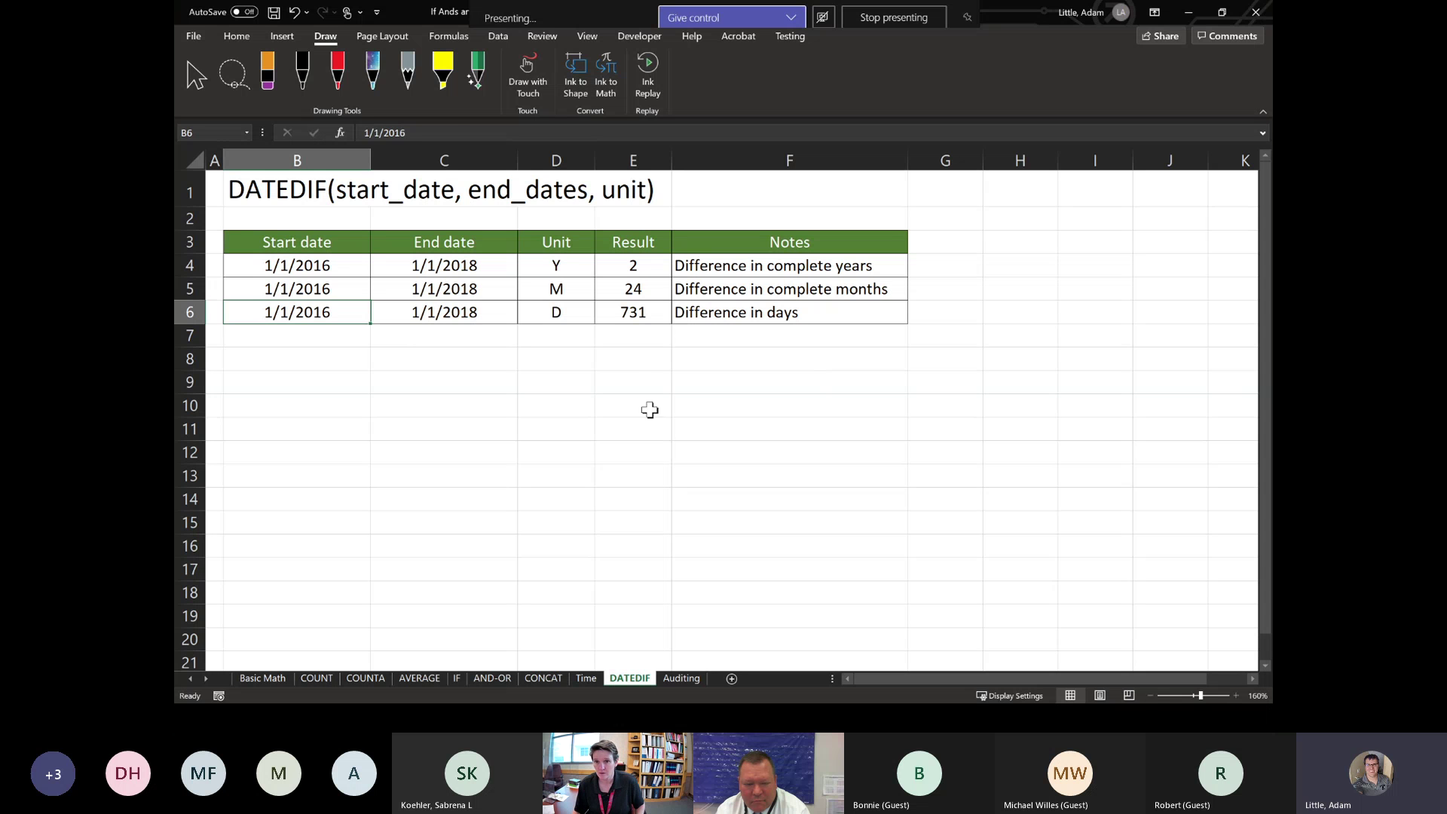
click(630, 312)
click(643, 271)
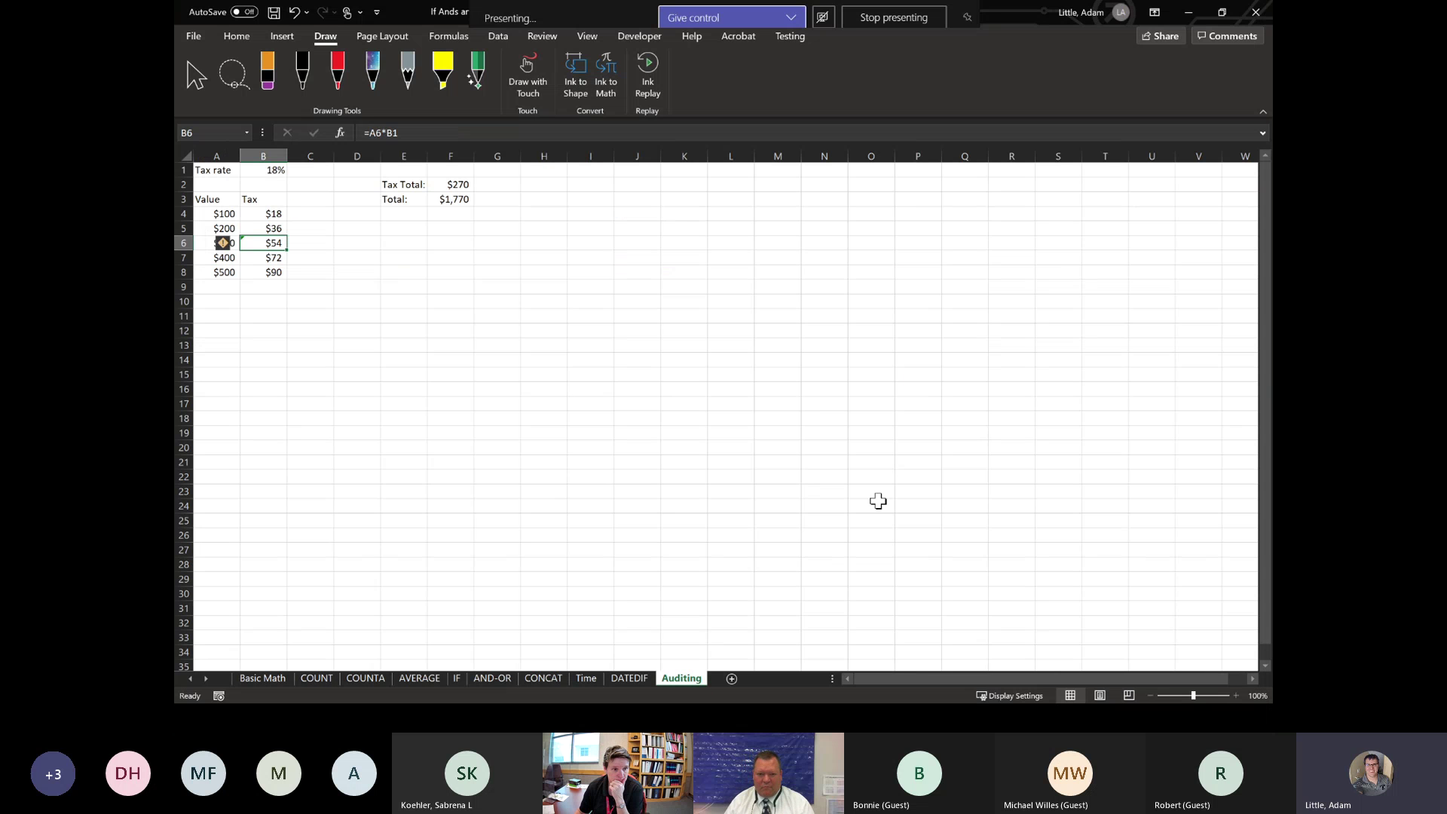
Step: Enlarge the Auditing sheet to 160% and switch to the Formula Auditing slide in the presentation
scroll(262, 294, up, 6)
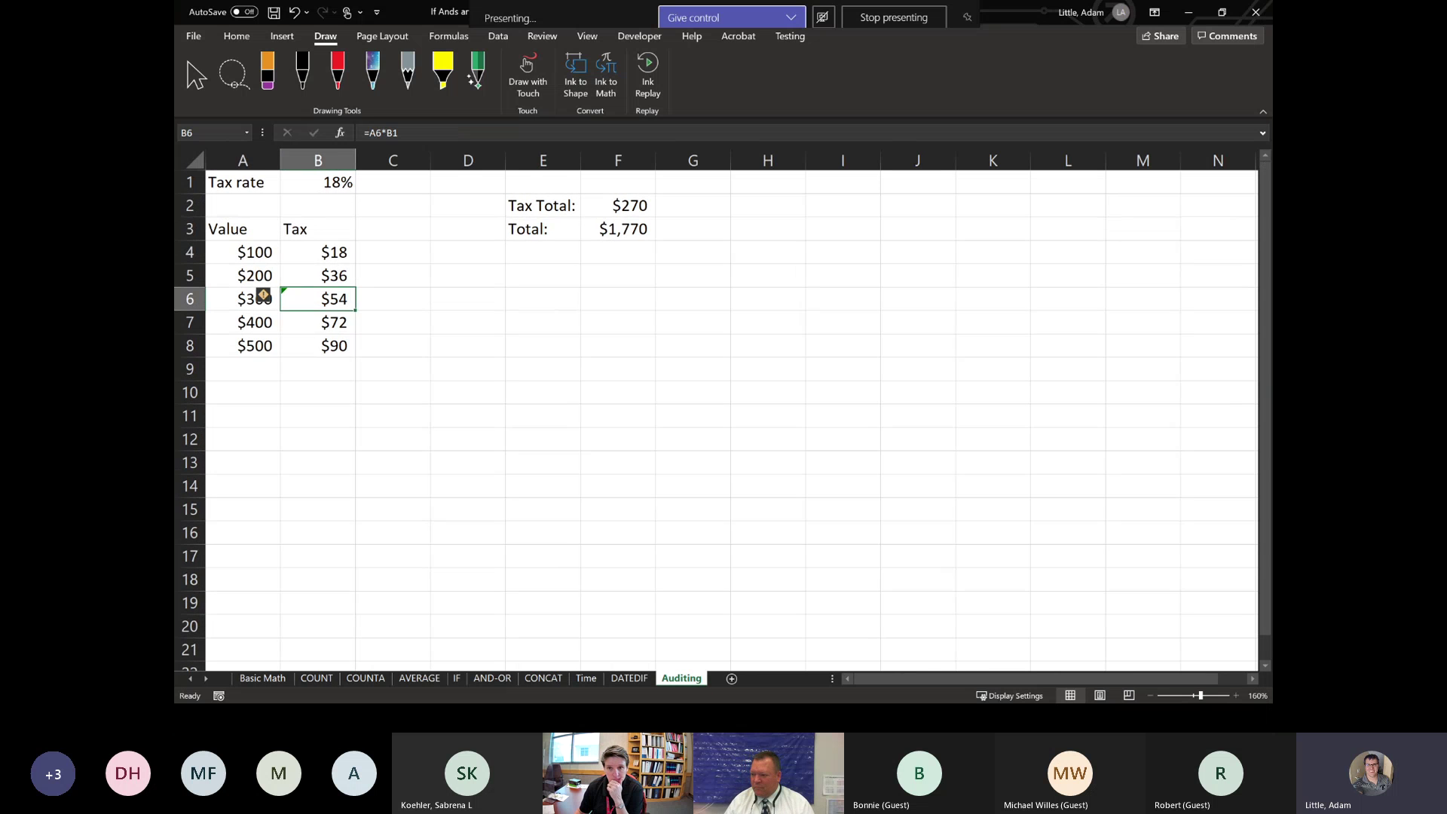
key(alt+Tab)
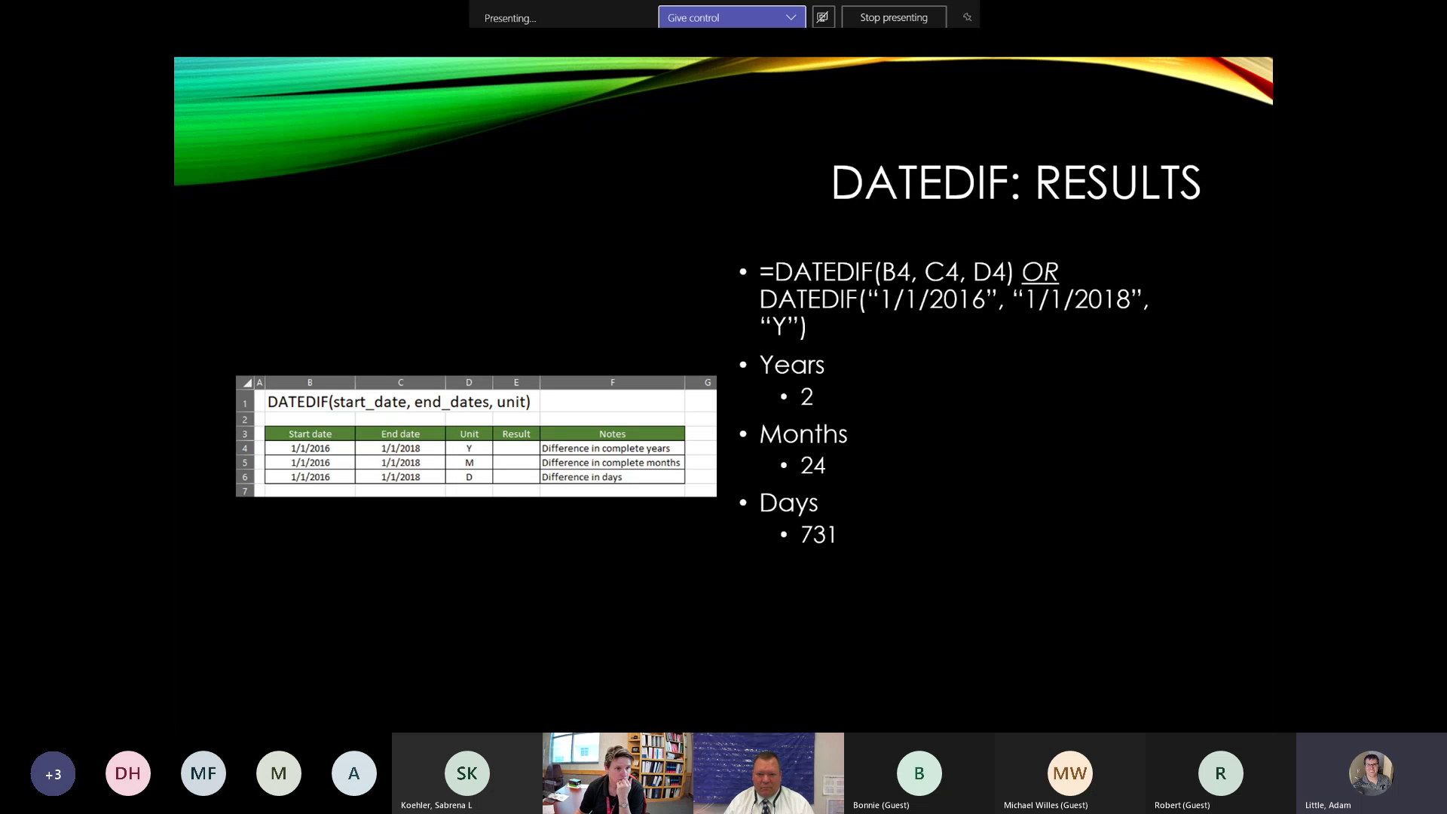
key(Right)
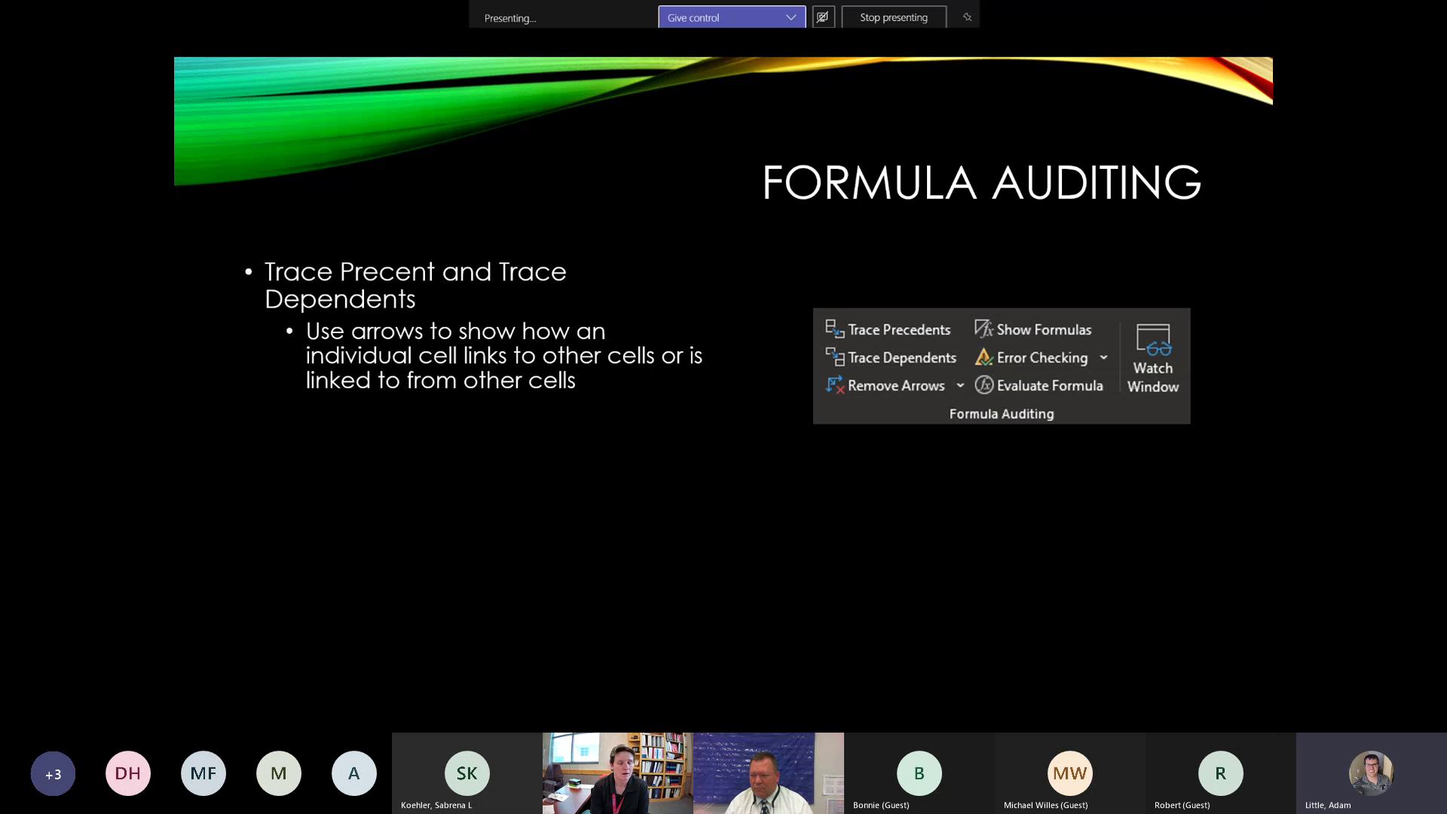
Step: Return to the Excel workbook and bring up the formula auditing commands, consulting the Formula Auditing slide once more
key(alt+Tab)
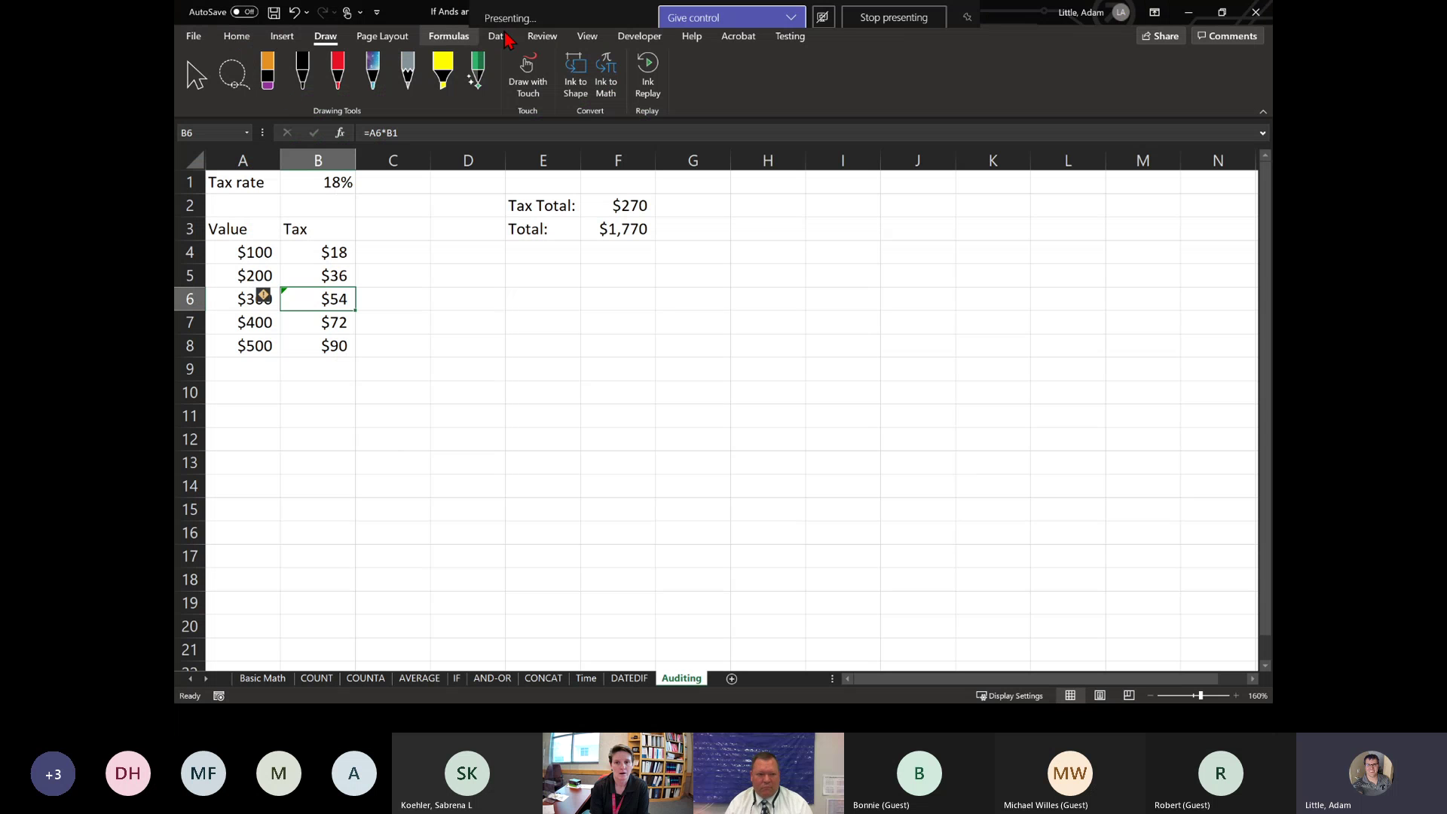
click(450, 40)
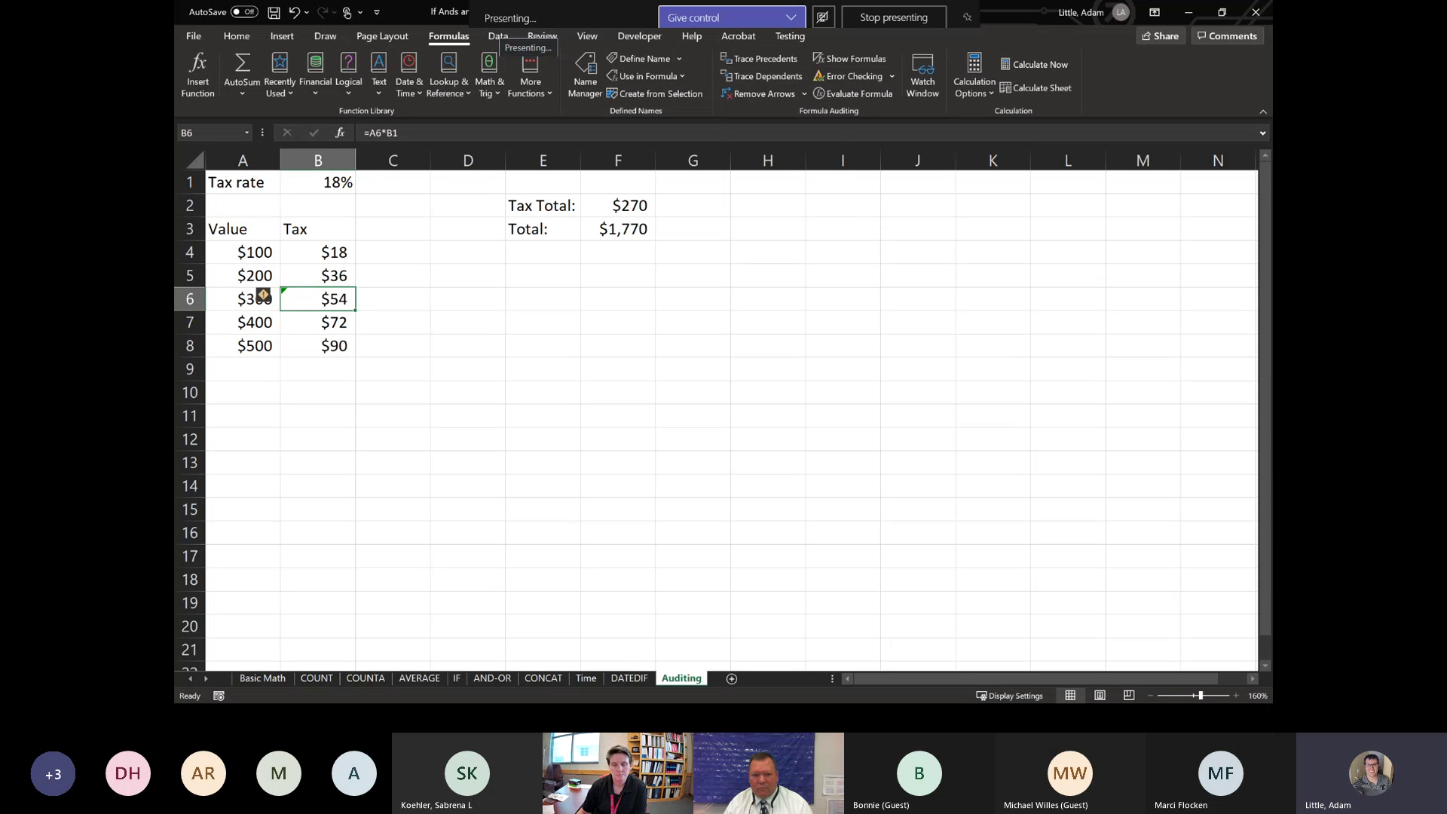
key(alt+Tab)
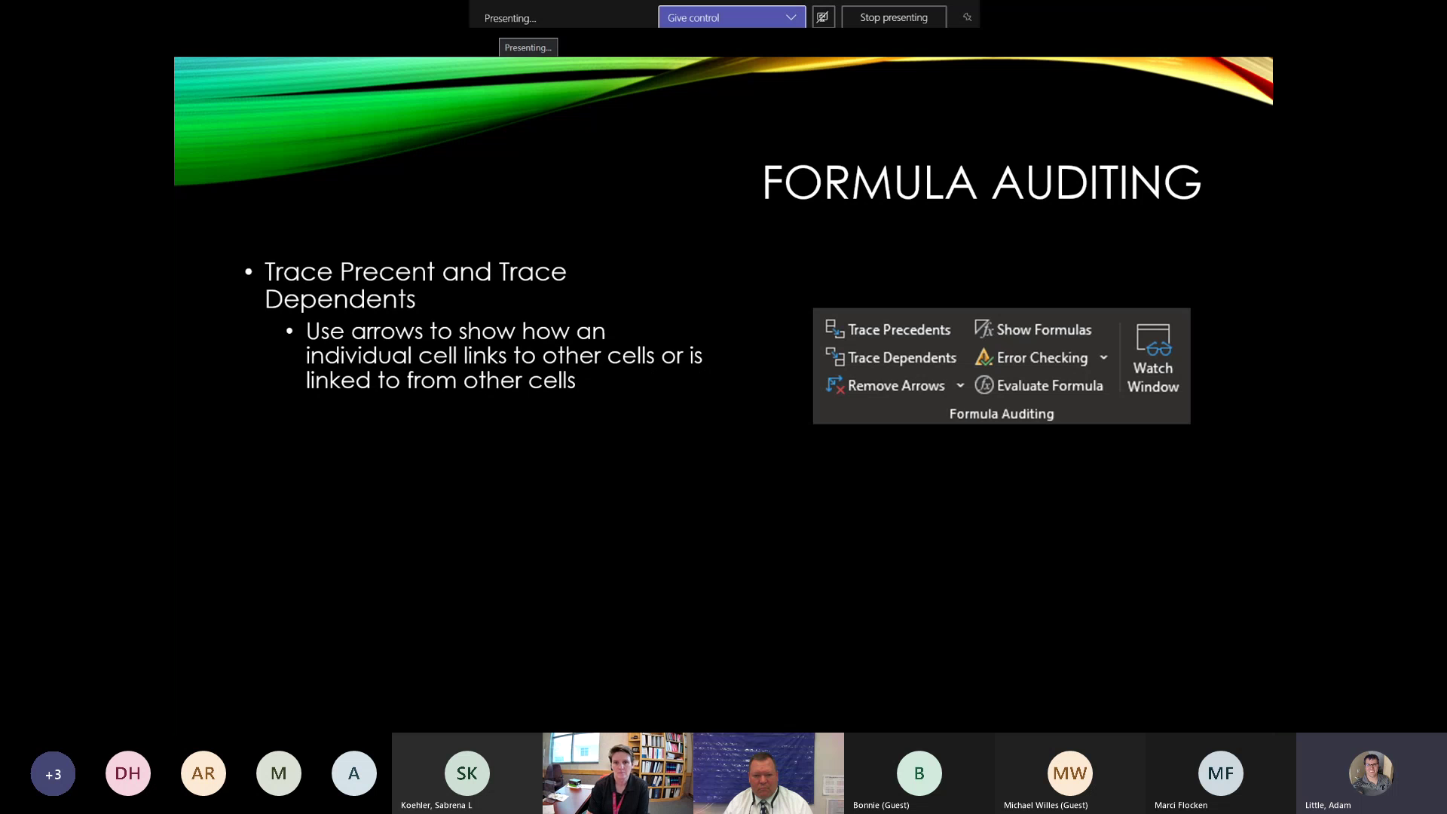
key(alt+Tab)
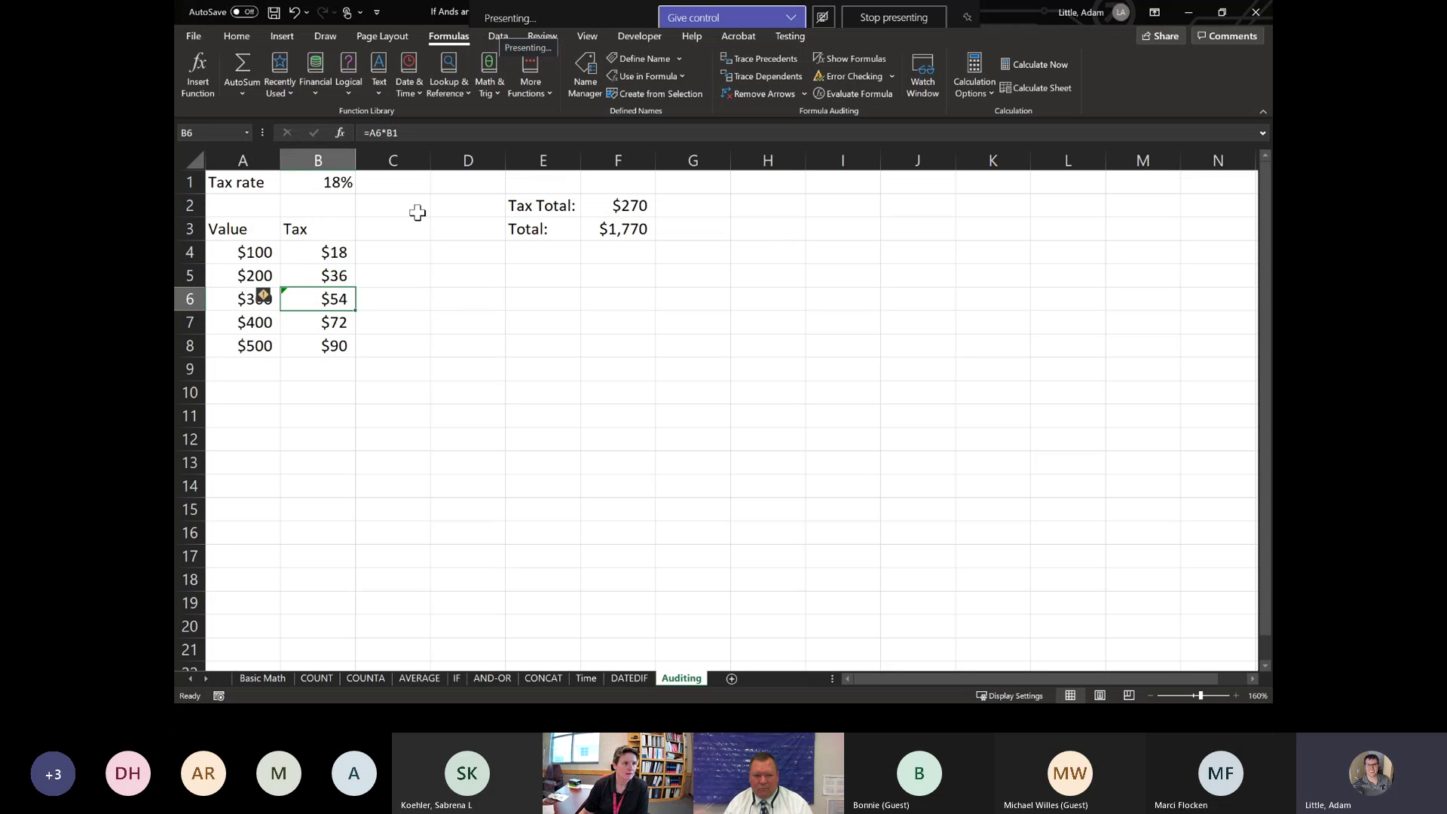
Step: Examine the tax rate, the Value and Tax columns, and the Tax Total and Total formulas on the Auditing sheet
click(307, 183)
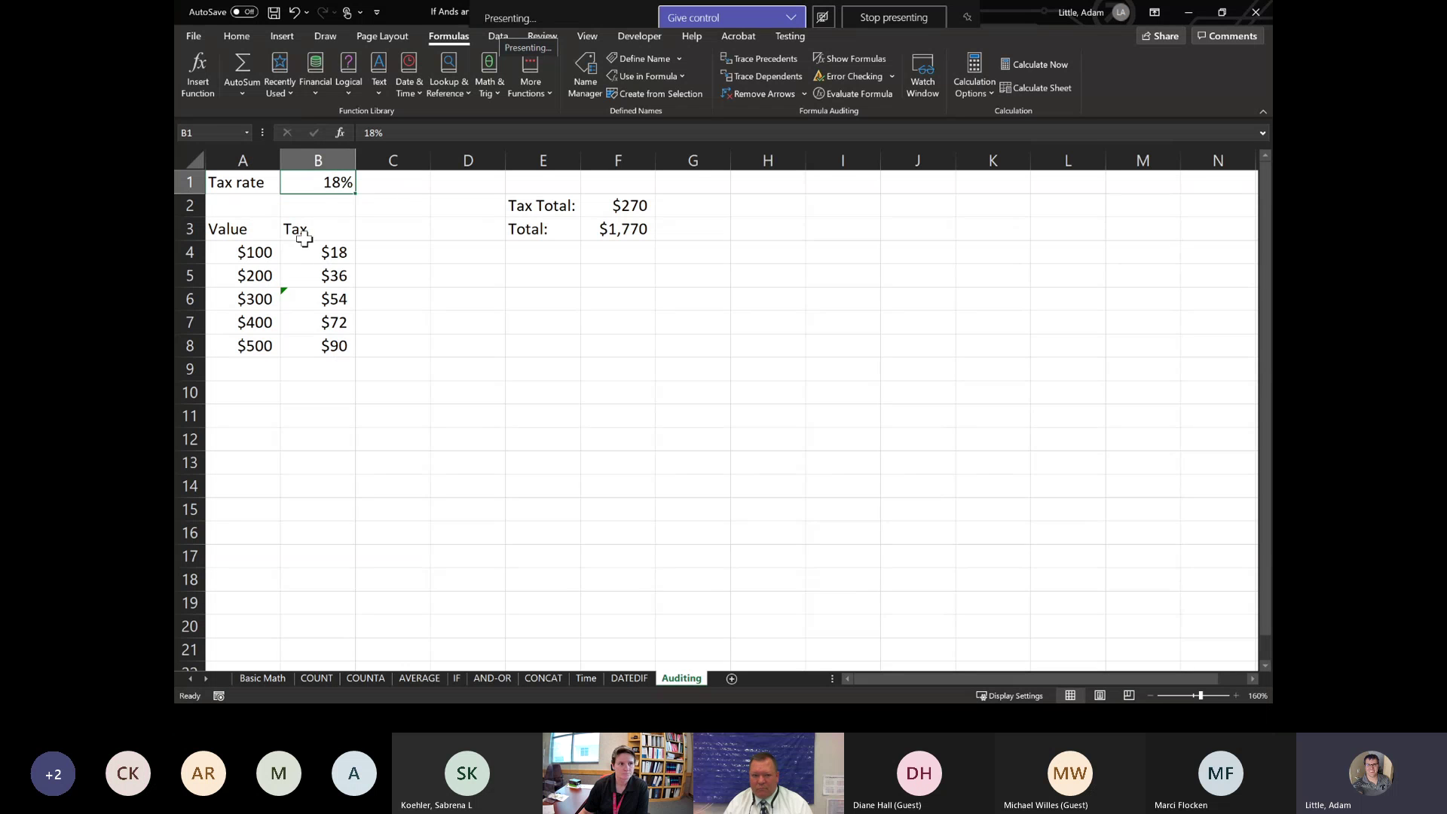
drag(245, 253, 226, 365)
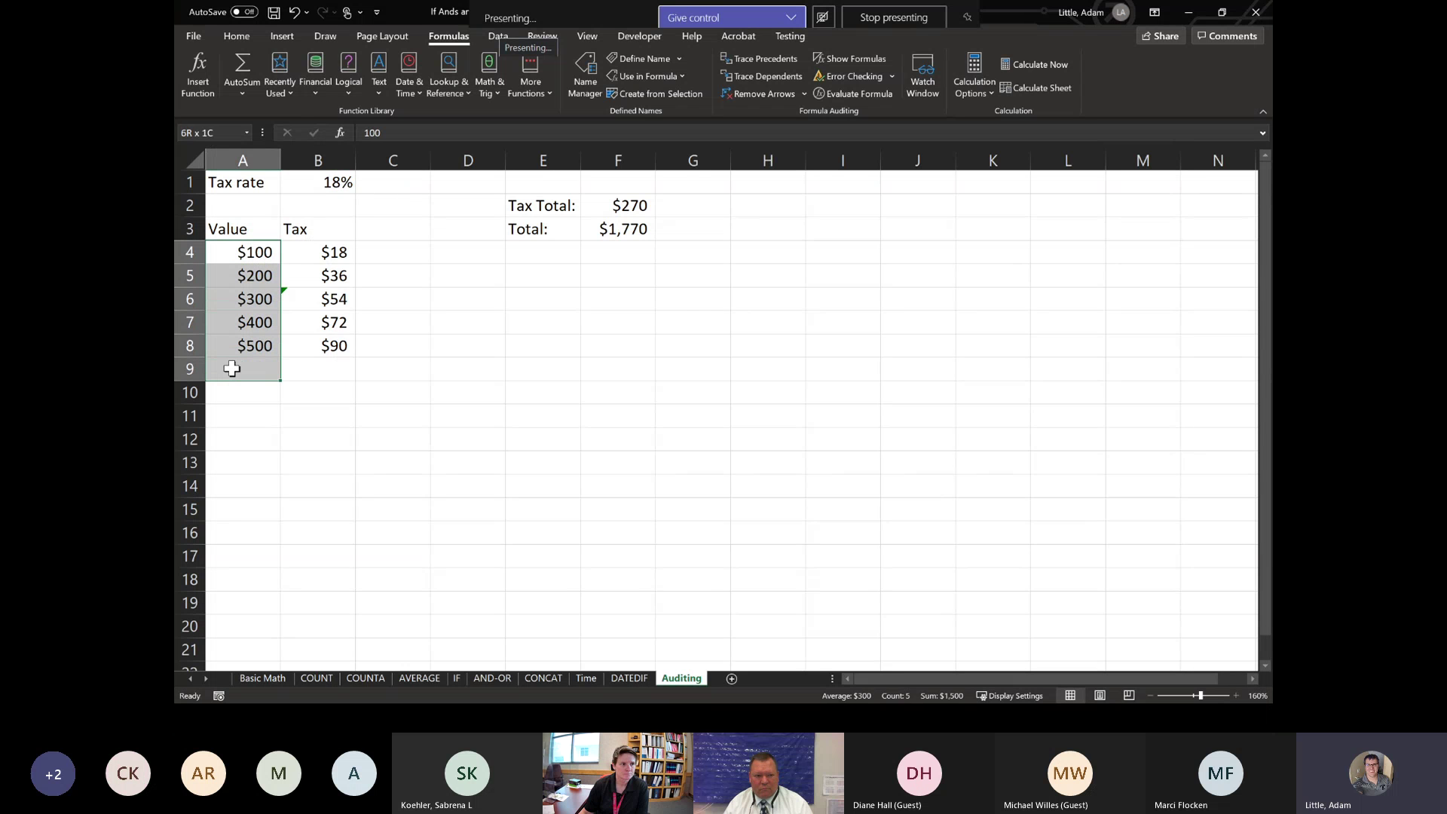
drag(318, 253, 321, 336)
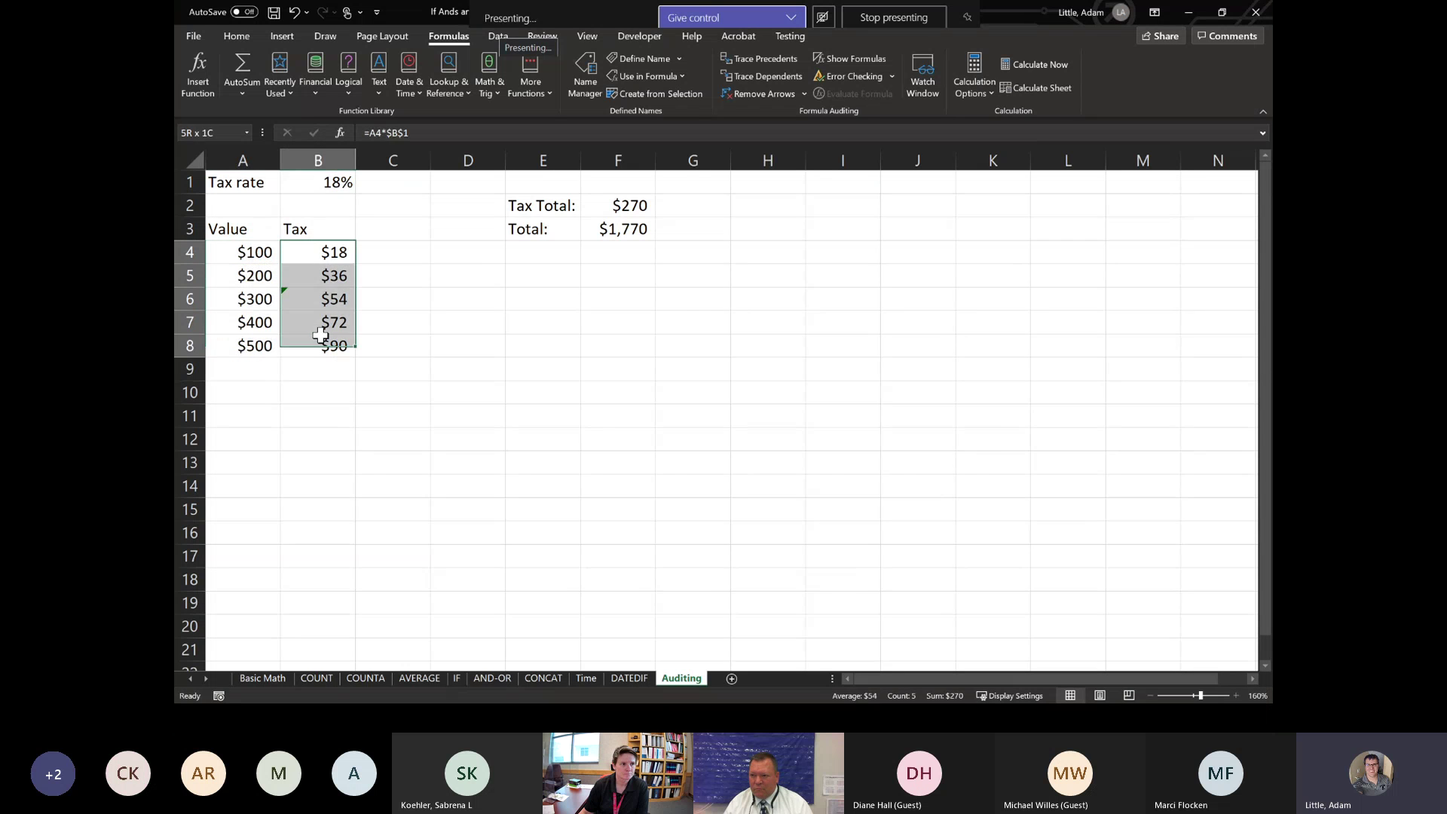
click(640, 205)
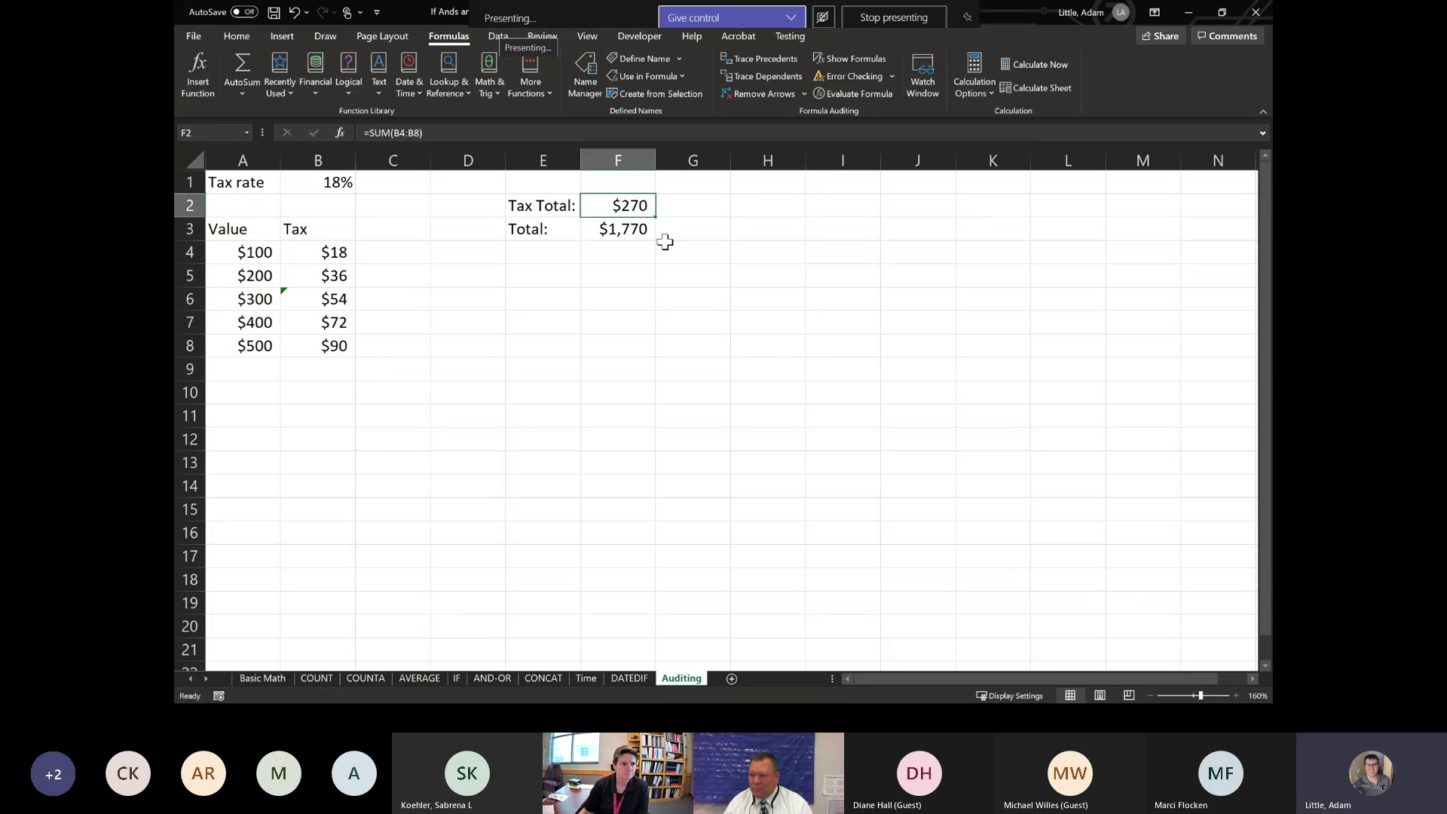
click(647, 230)
click(620, 204)
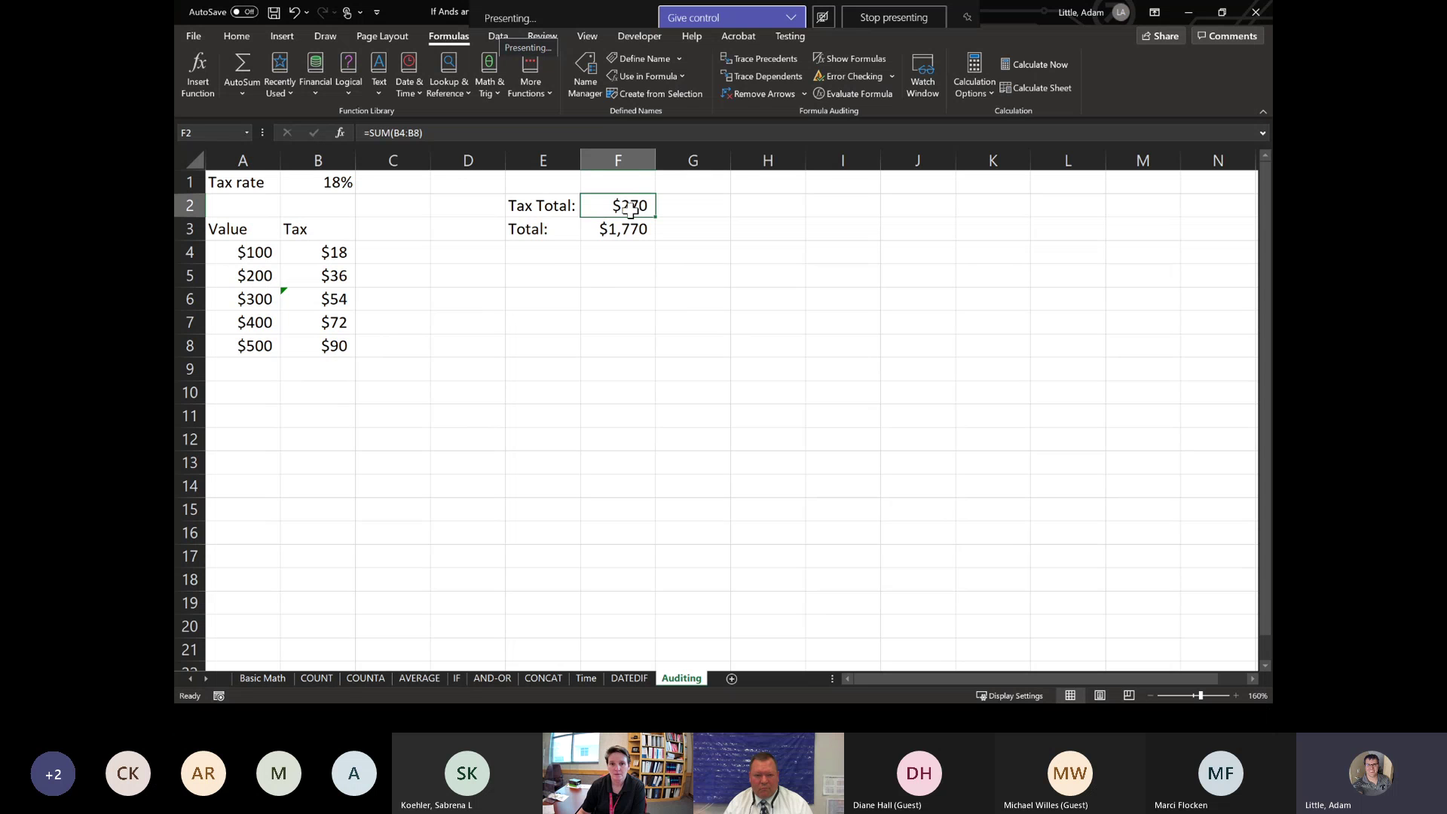
Step: Trace the precedents and dependents of the Tax Total in F2, and clear all the tracer arrows
click(757, 60)
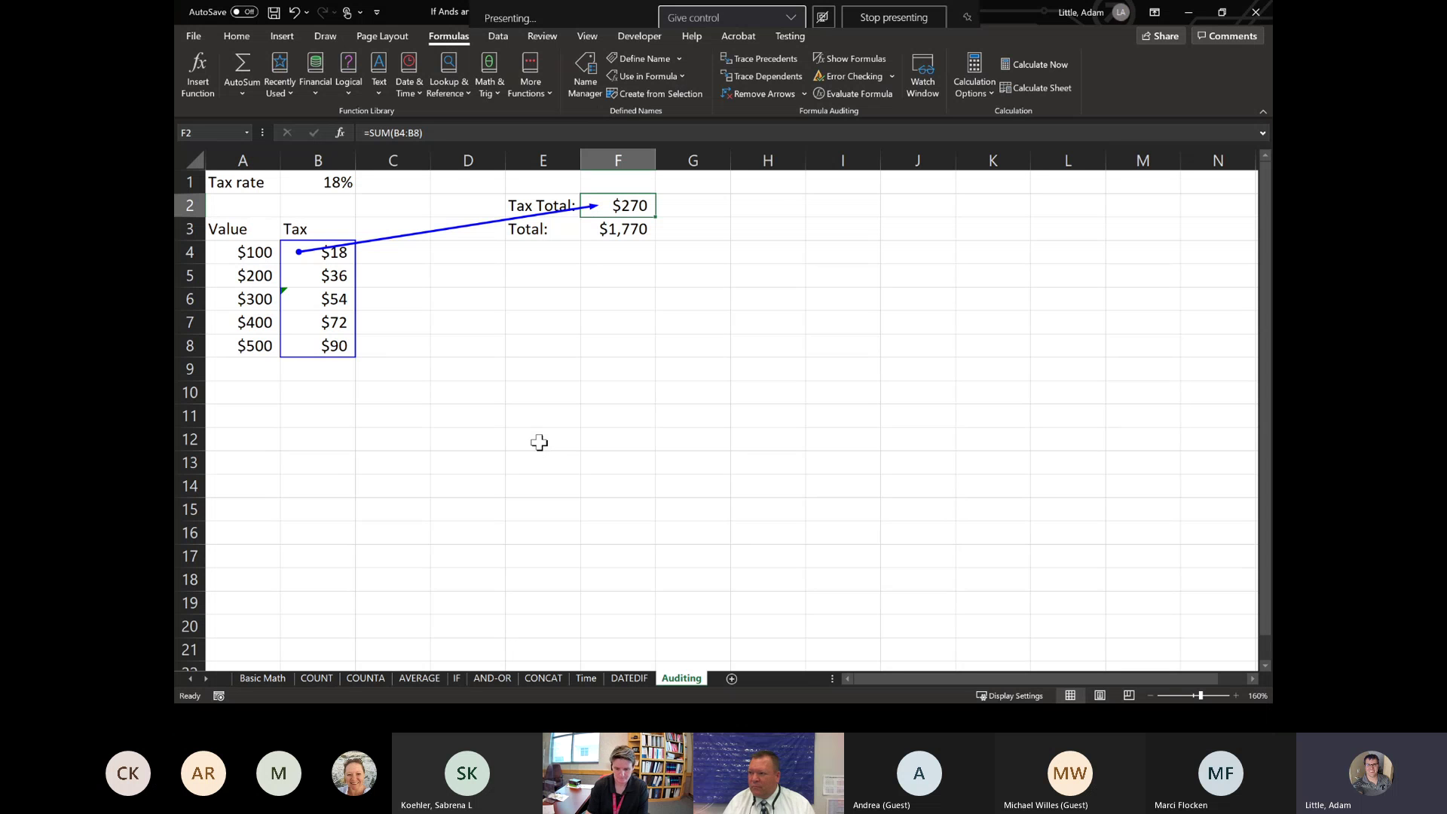
click(596, 232)
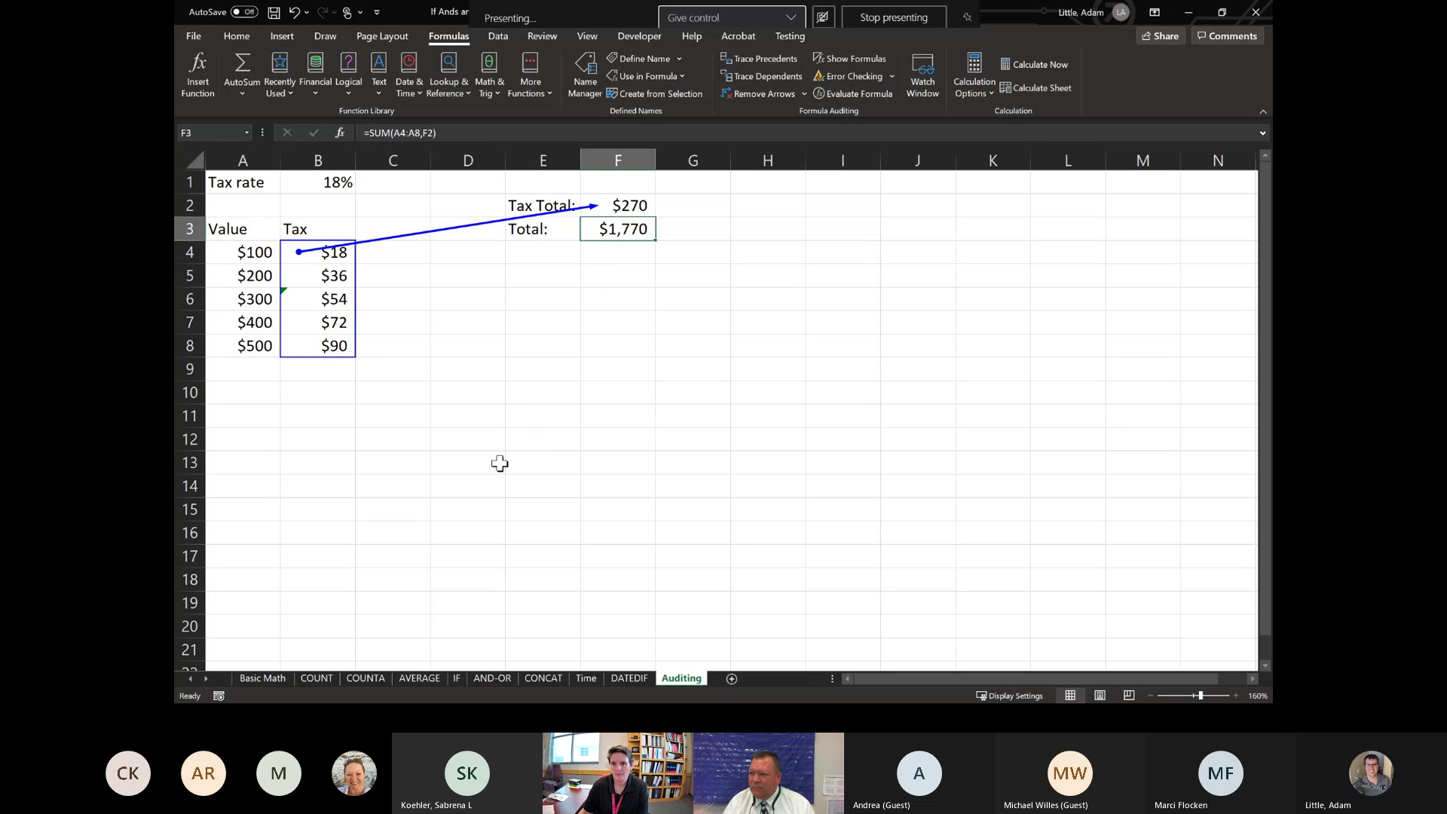
click(640, 207)
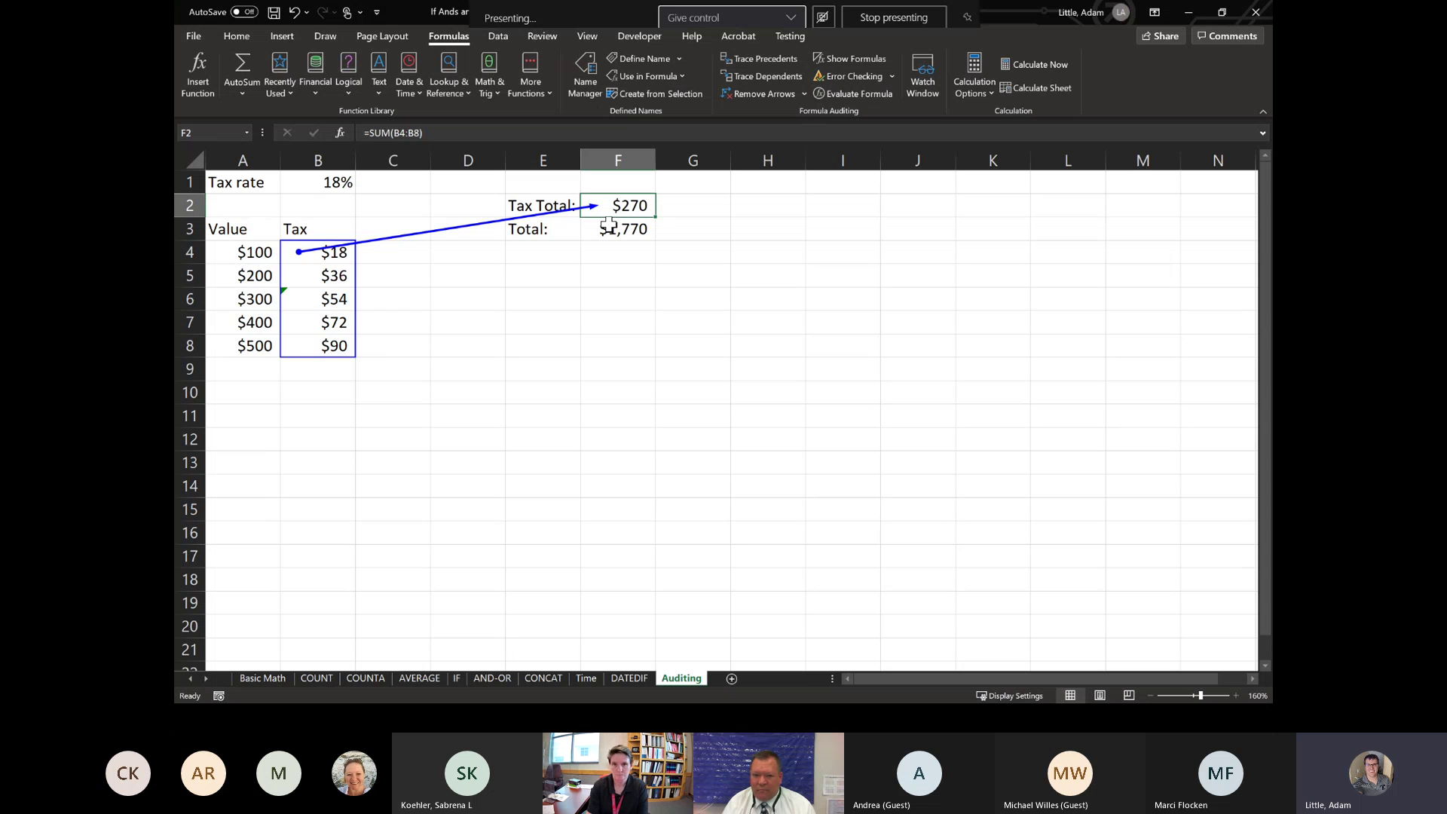
click(754, 78)
click(767, 95)
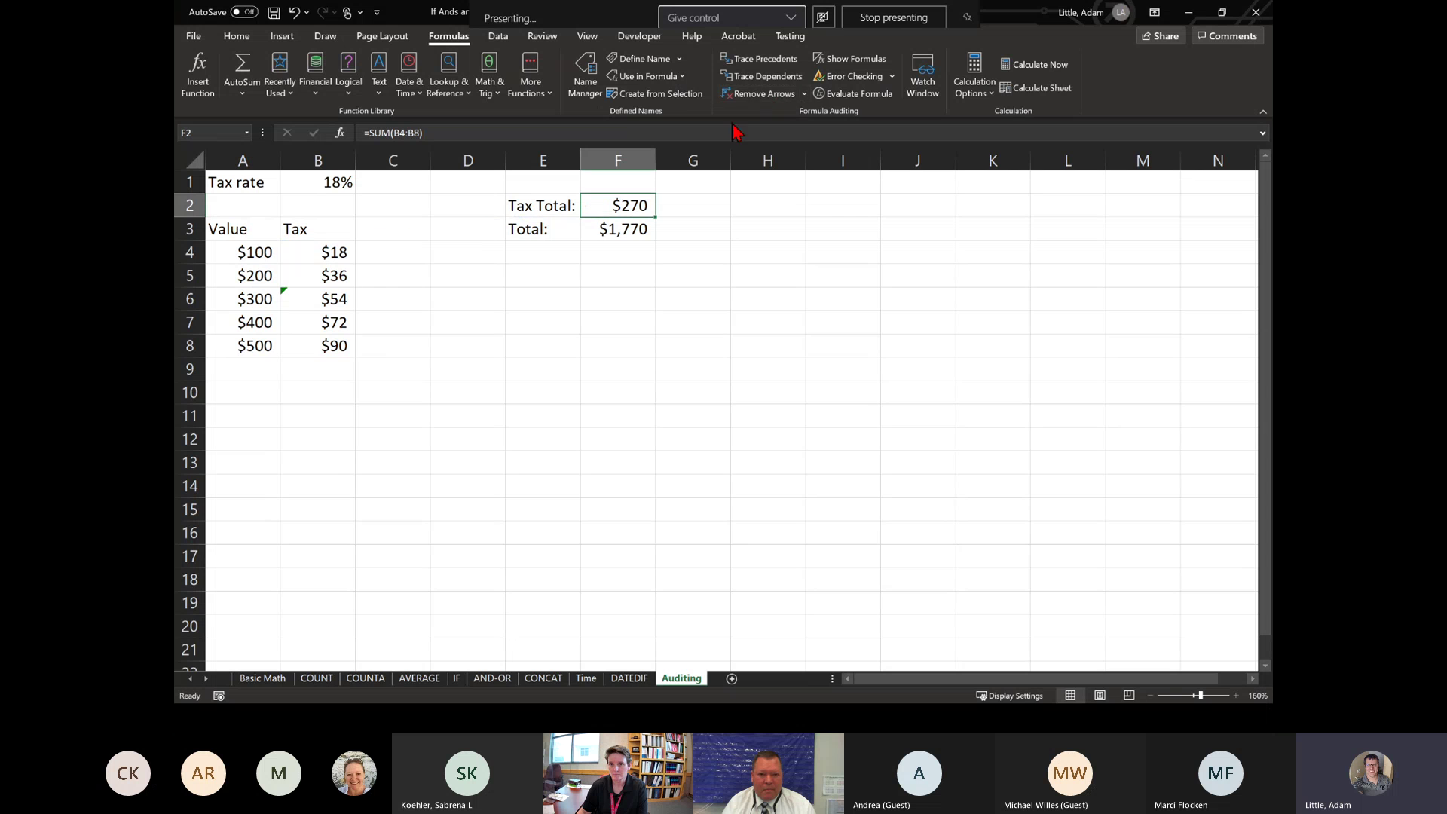
Step: Trace only the dependents of the Tax Total in F2 and inspect the references in the Total formula in F3
click(762, 78)
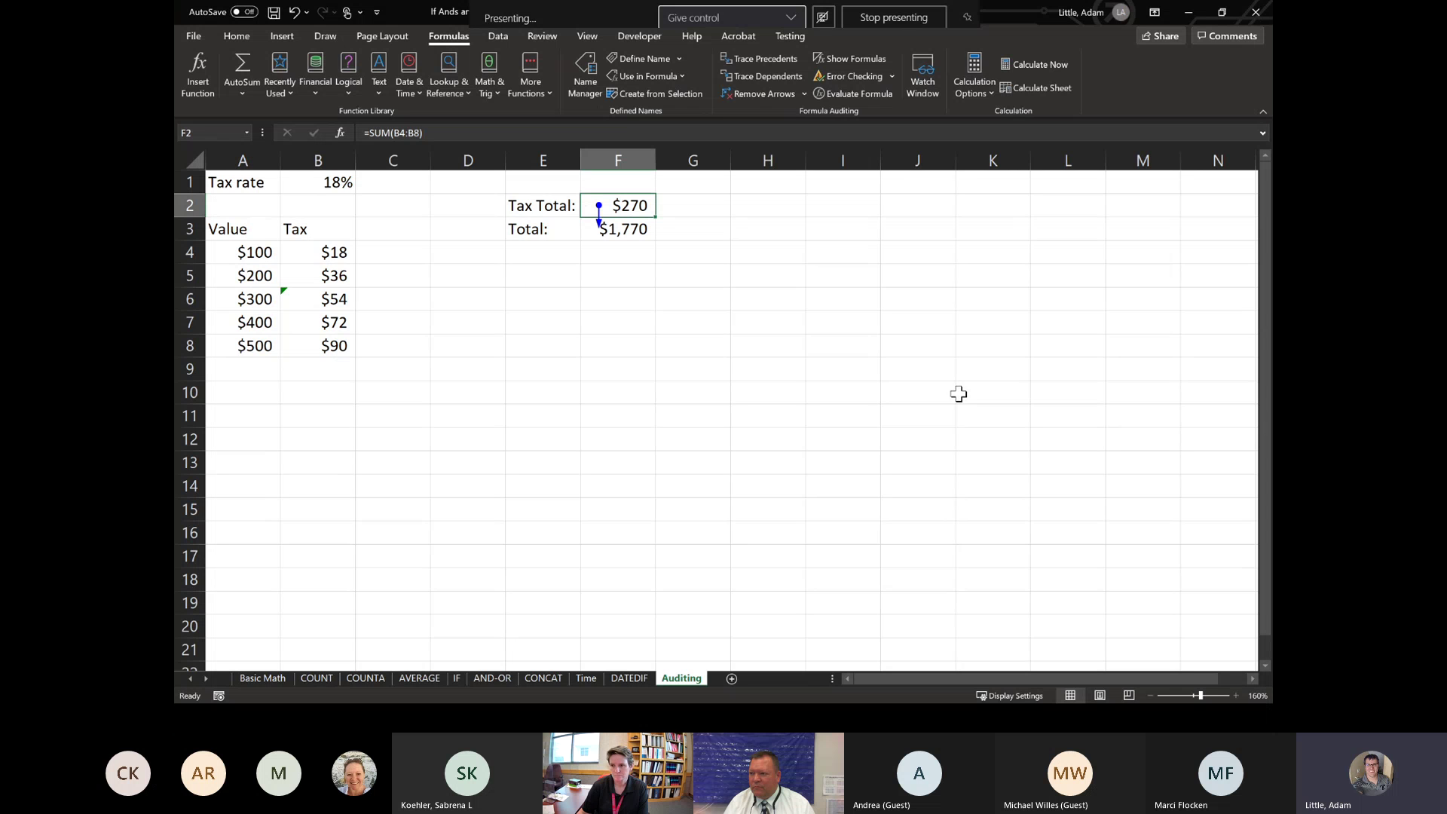
click(626, 233)
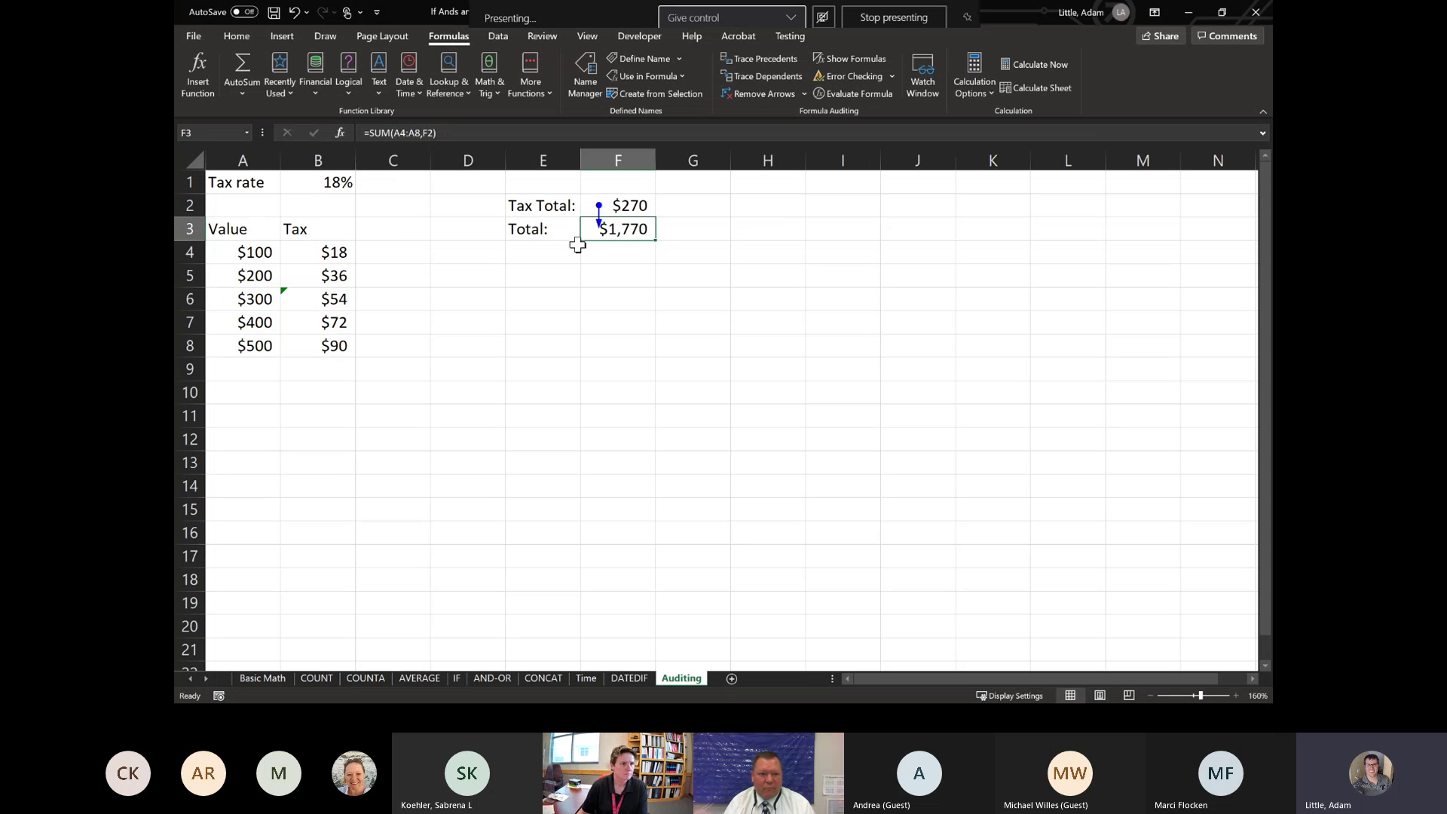
double_click(637, 229)
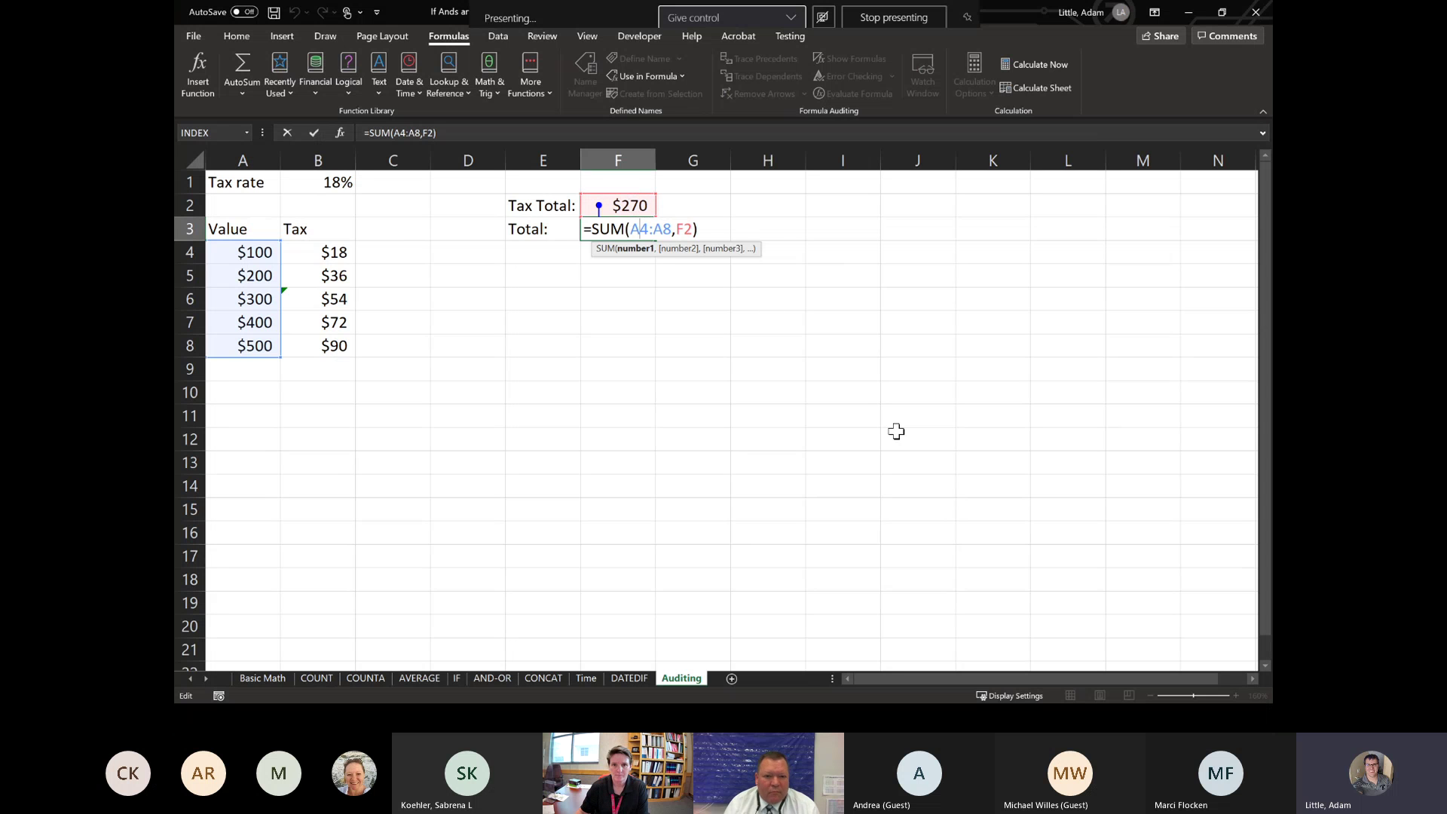
key(Return)
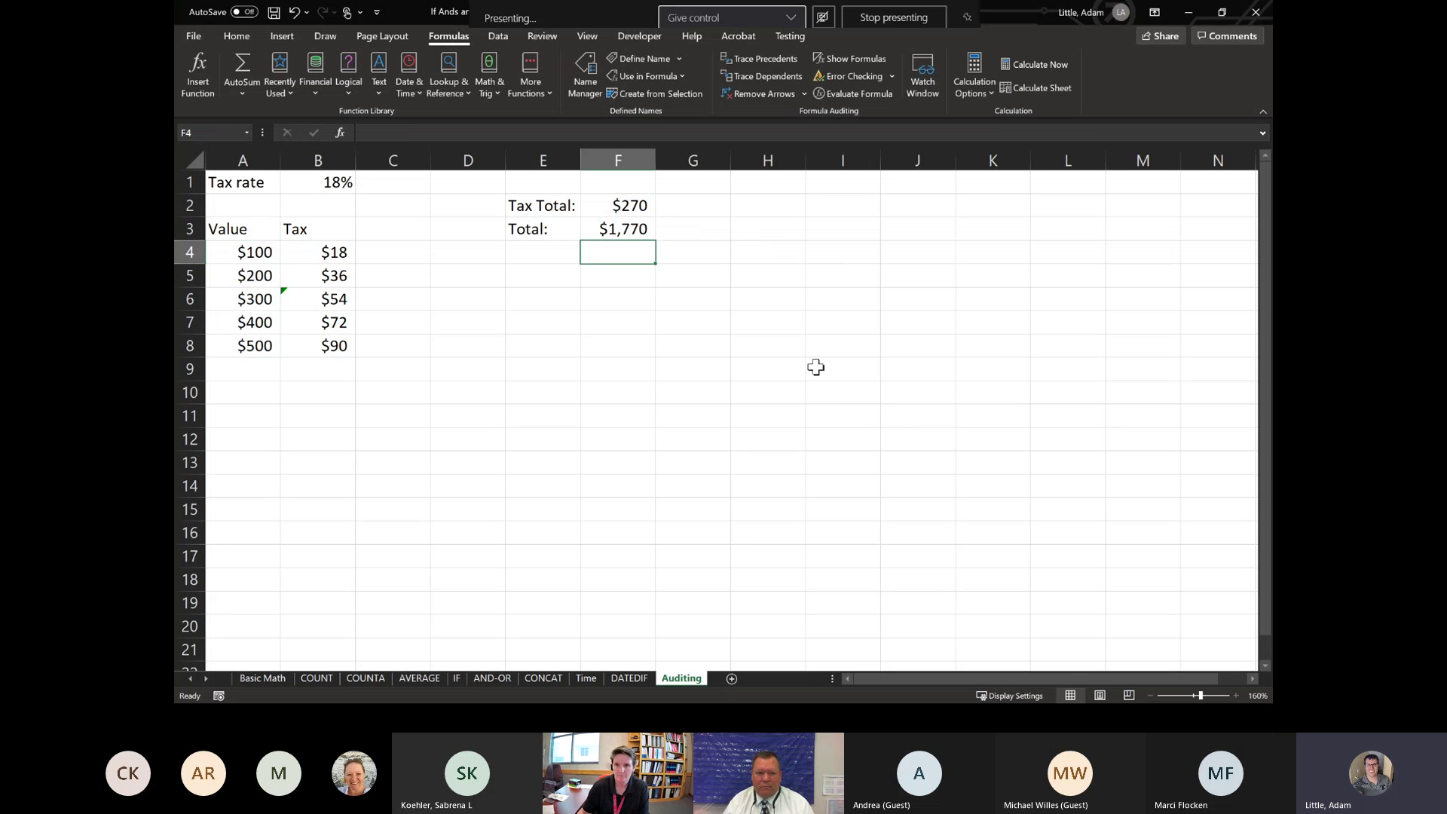
Step: Display both dependent and precedent arrows for the Tax Total in F2
click(596, 213)
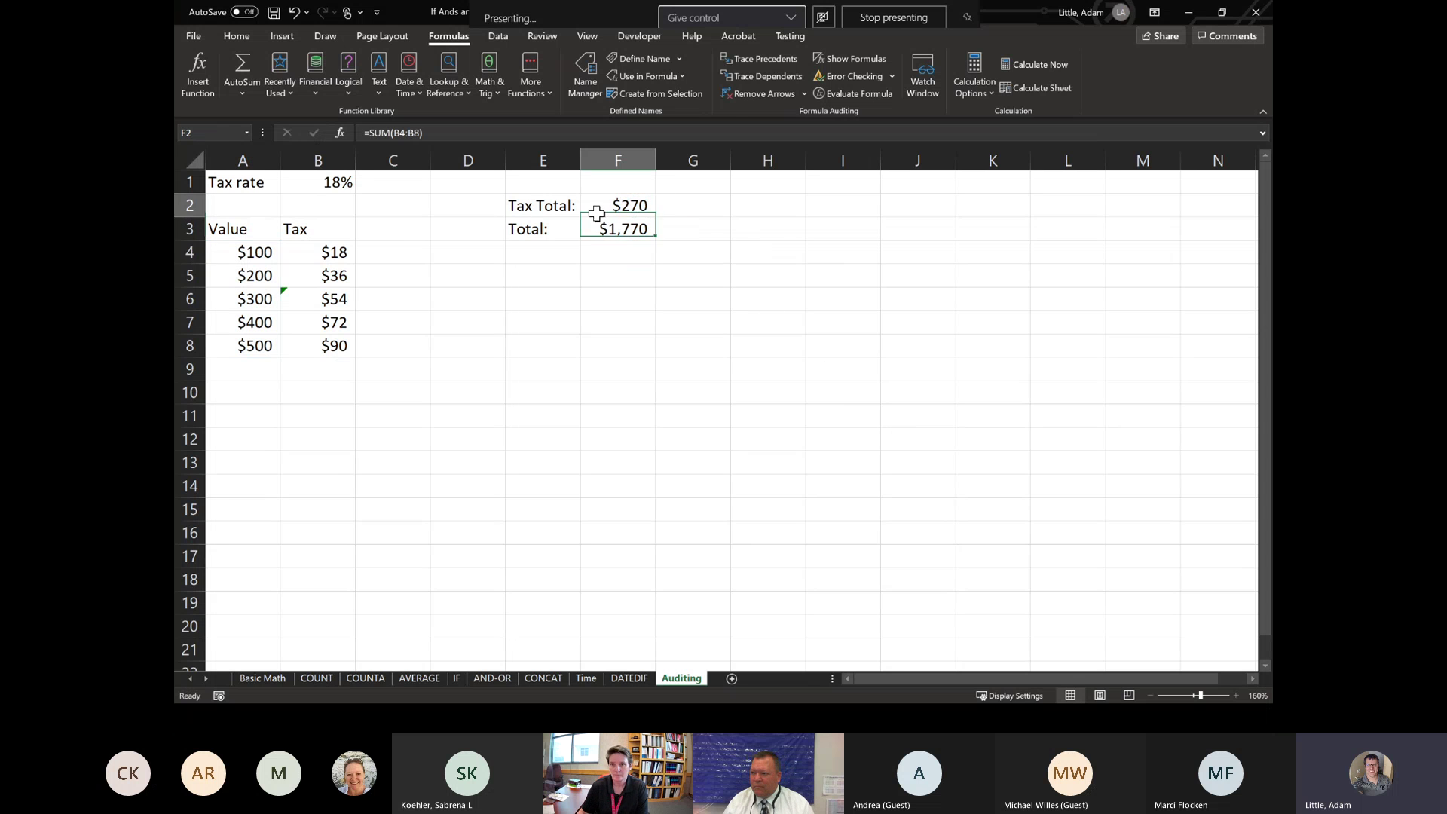
click(754, 78)
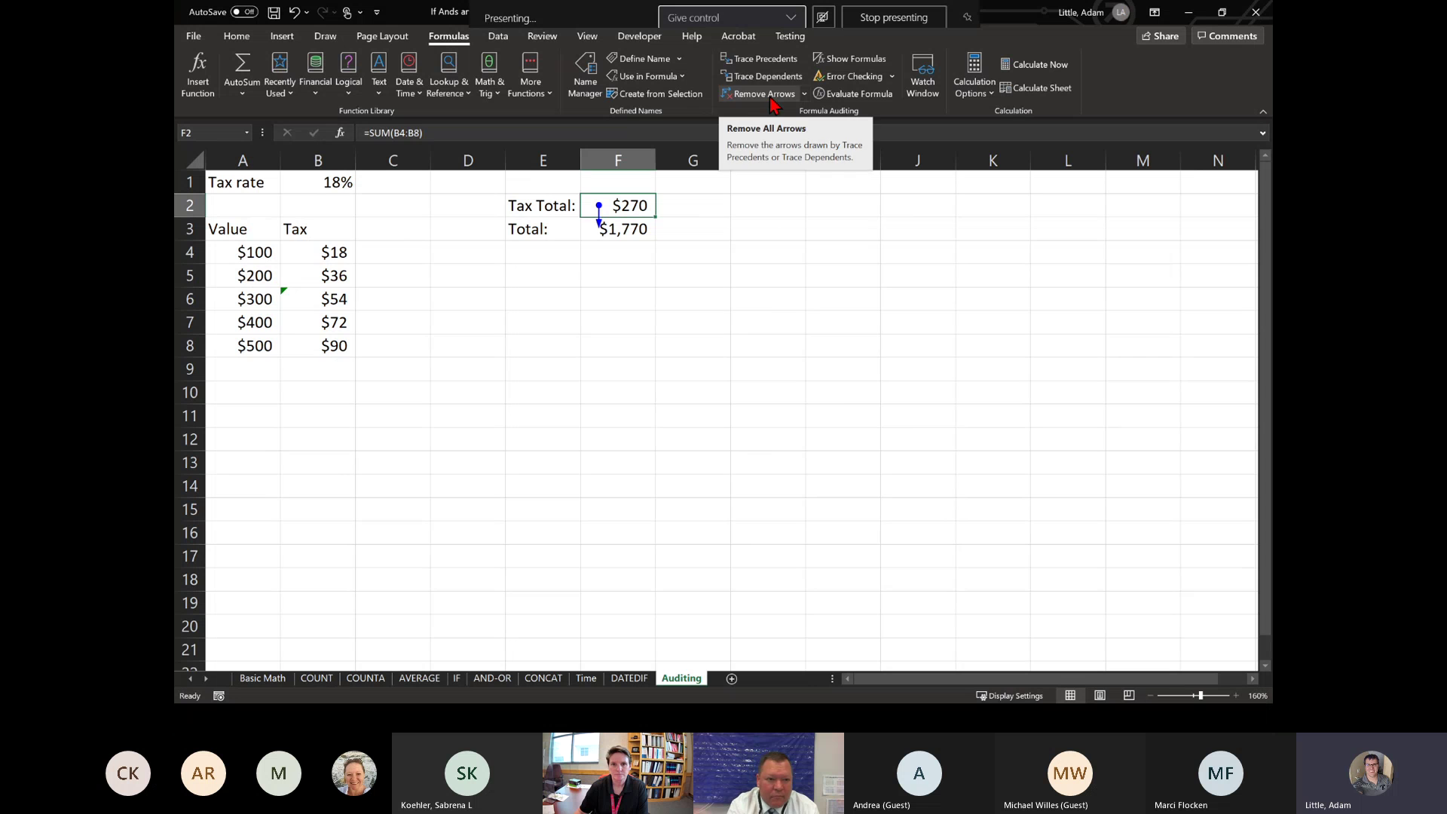
click(757, 61)
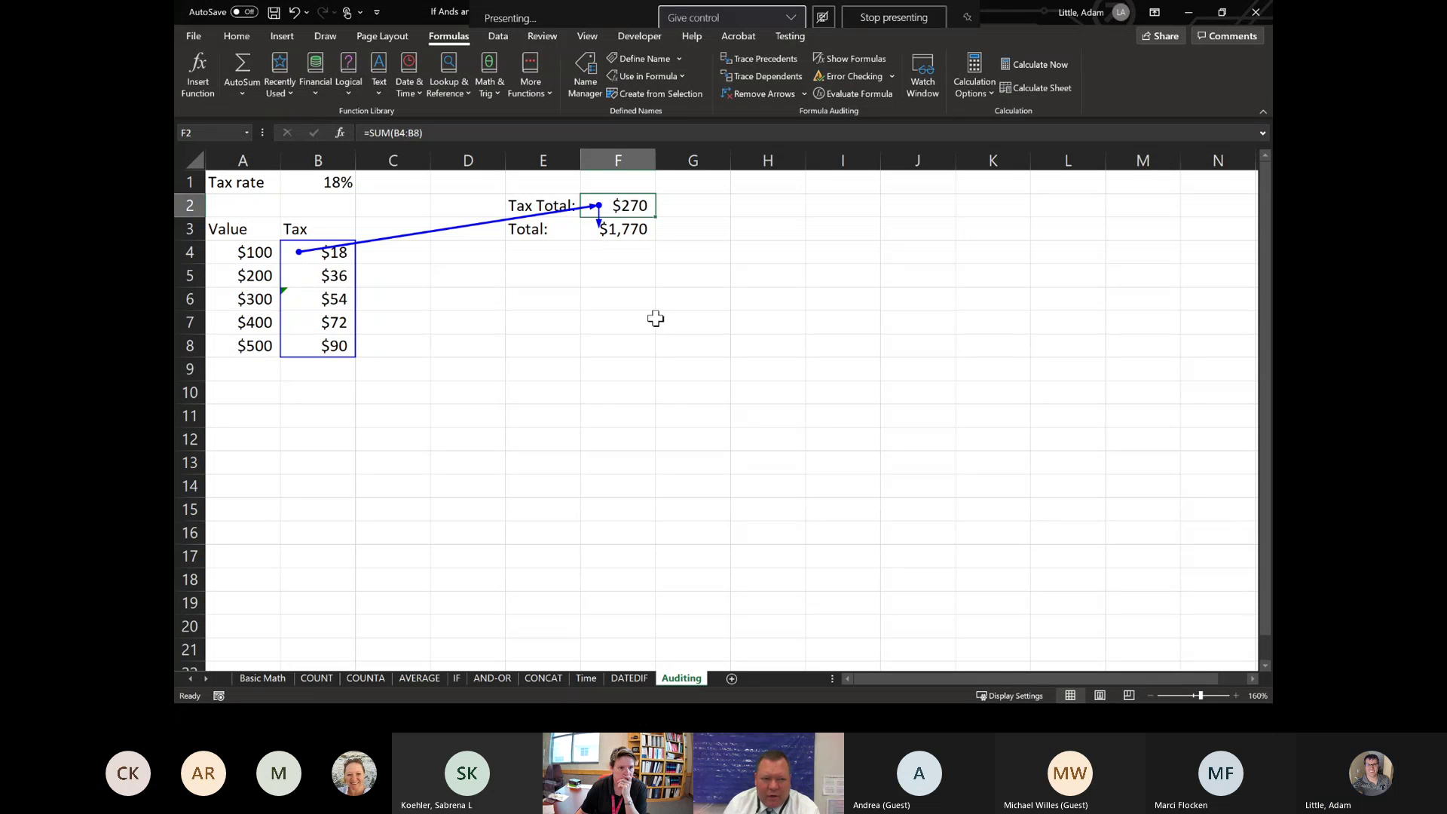
Step: Inspect the formulas in F2 and F3 without changing them, and remove all the tracer arrows
double_click(637, 204)
click(629, 253)
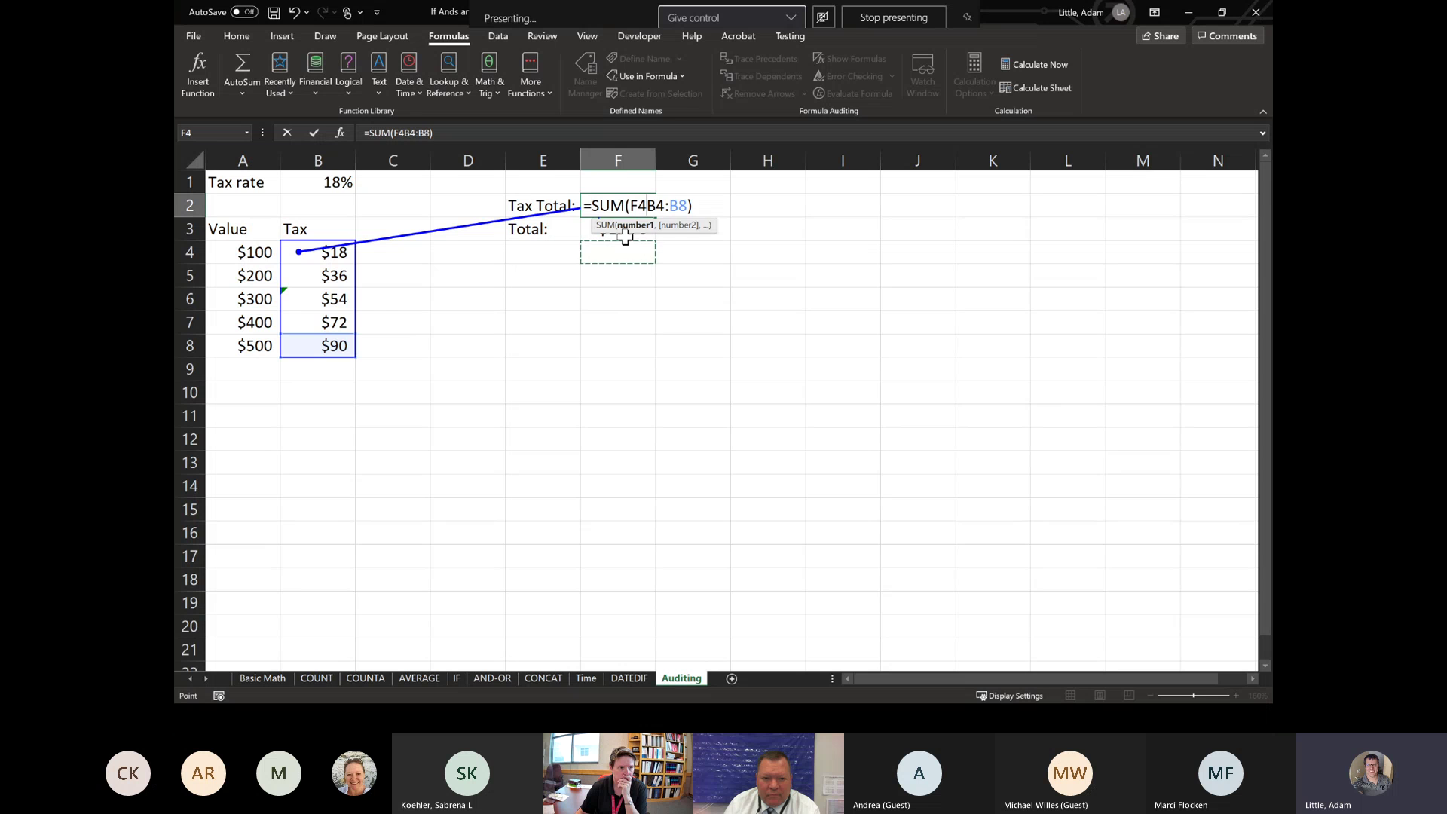
key(Escape)
double_click(625, 230)
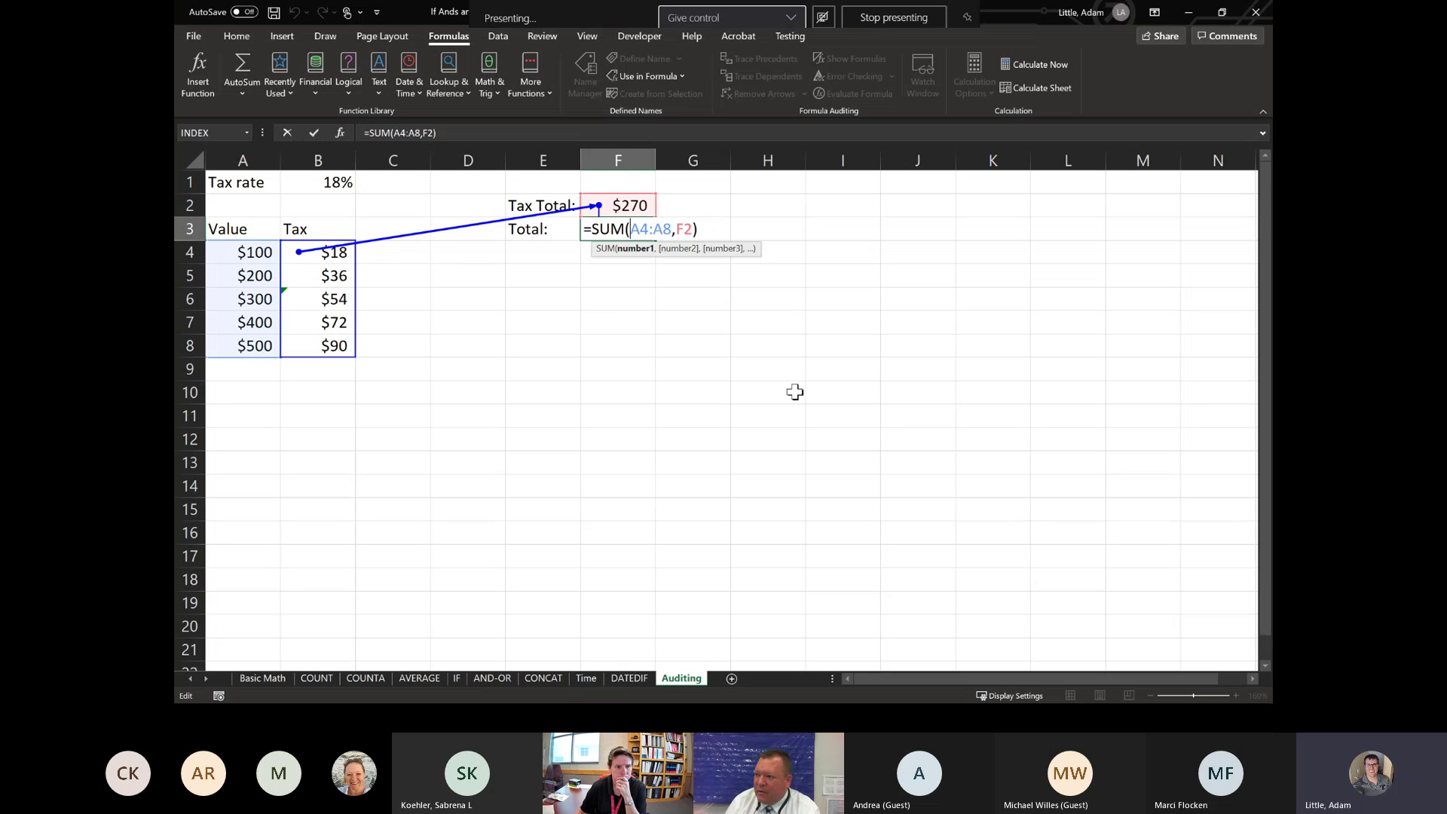
key(ctrl+Return)
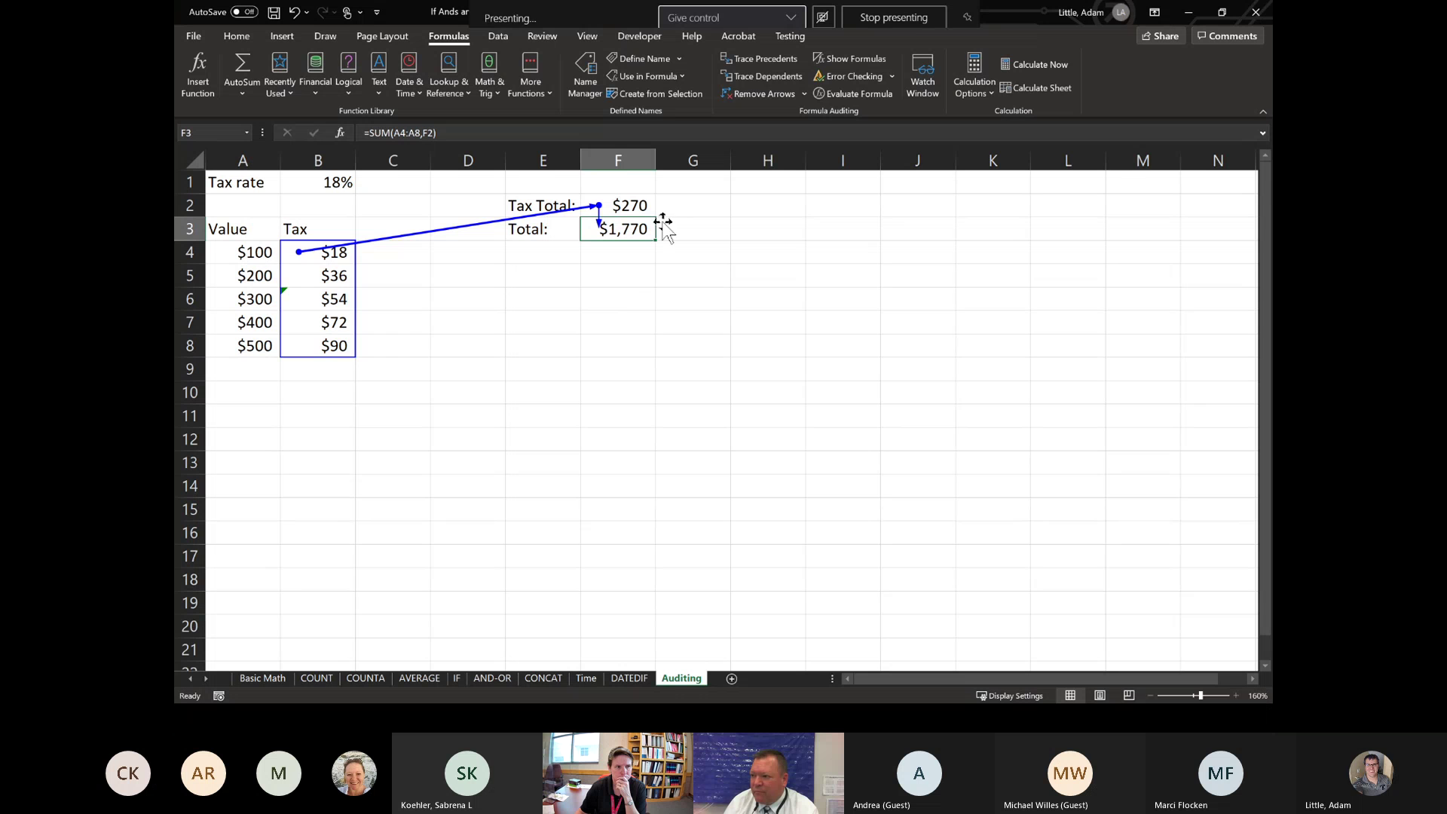
click(763, 93)
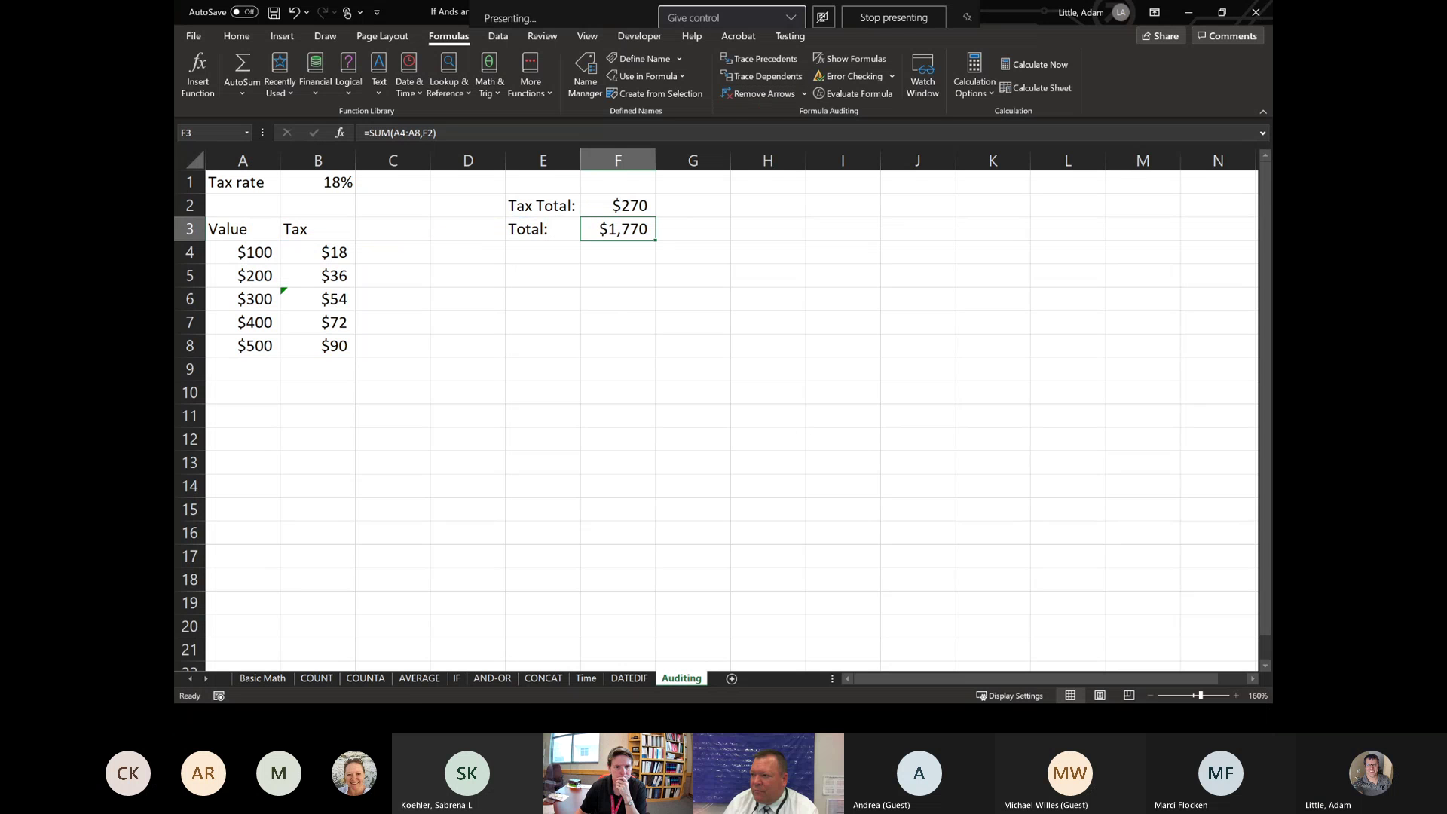